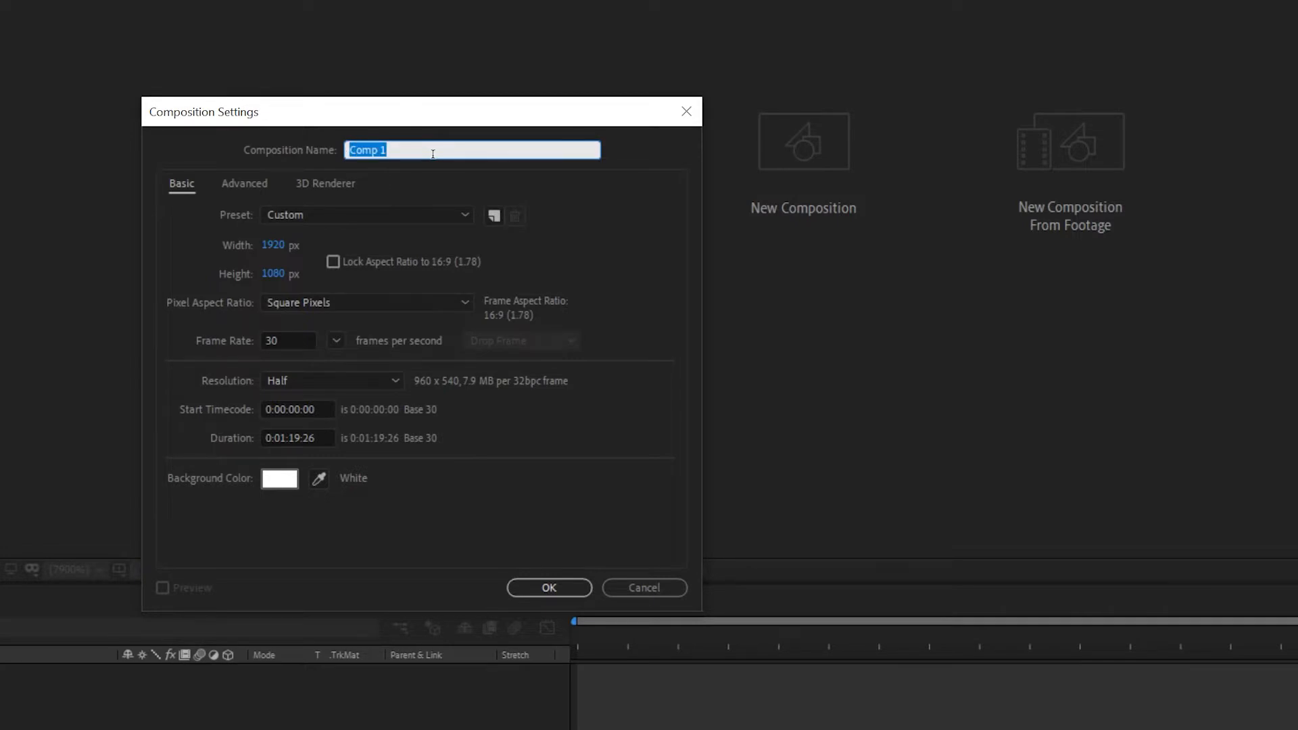
# Step: Name the new composition Fasika and create it with the existing settings
pyautogui.write('Fasika')
pyautogui.click(548, 588)
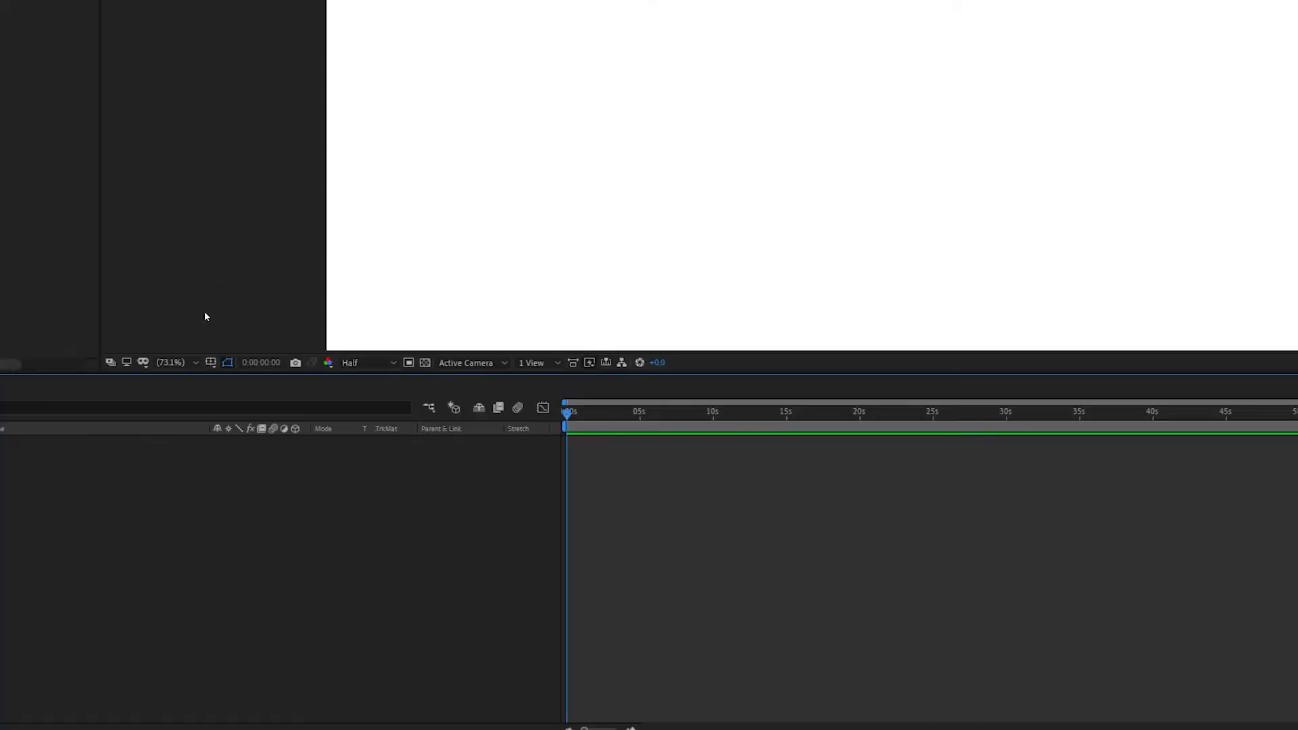
# Step: Add a white solid layer named BG to the Fasika composition
pyautogui.rightClick(141, 465)
pyautogui.rightClick(95, 453)
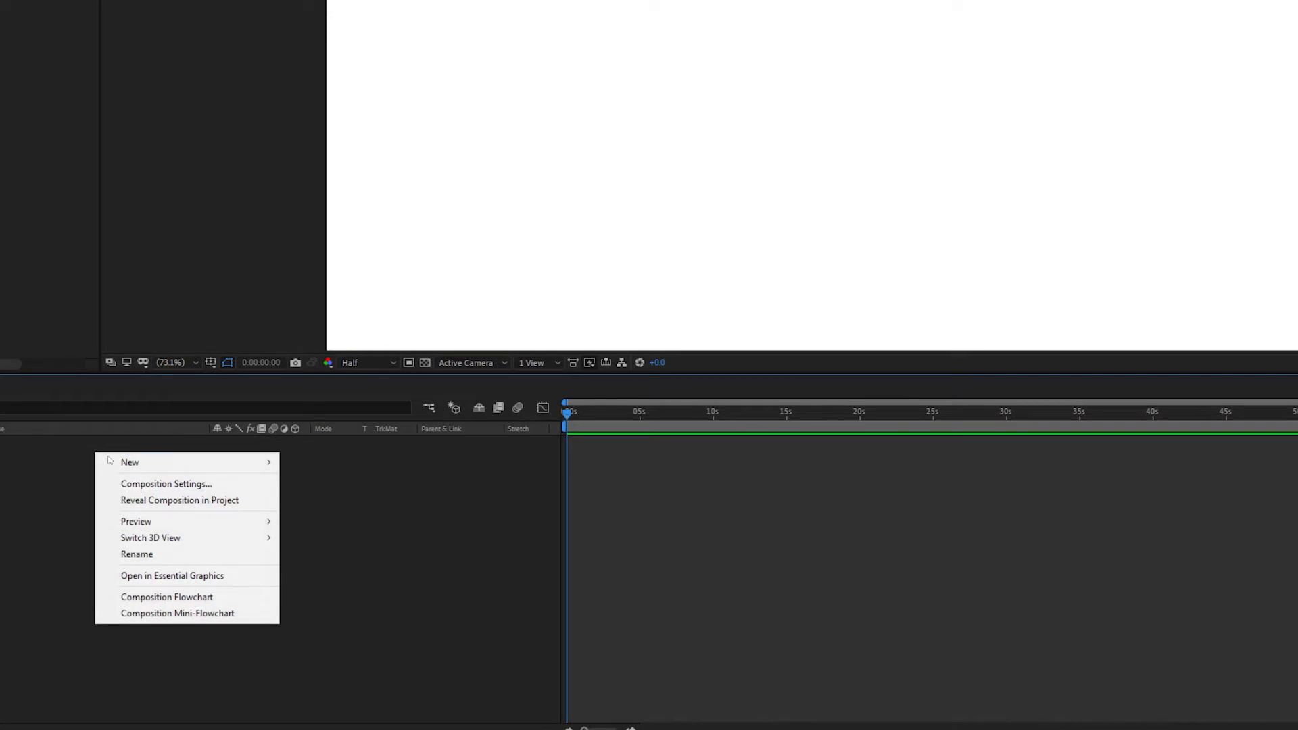
pyautogui.moveTo(118, 462)
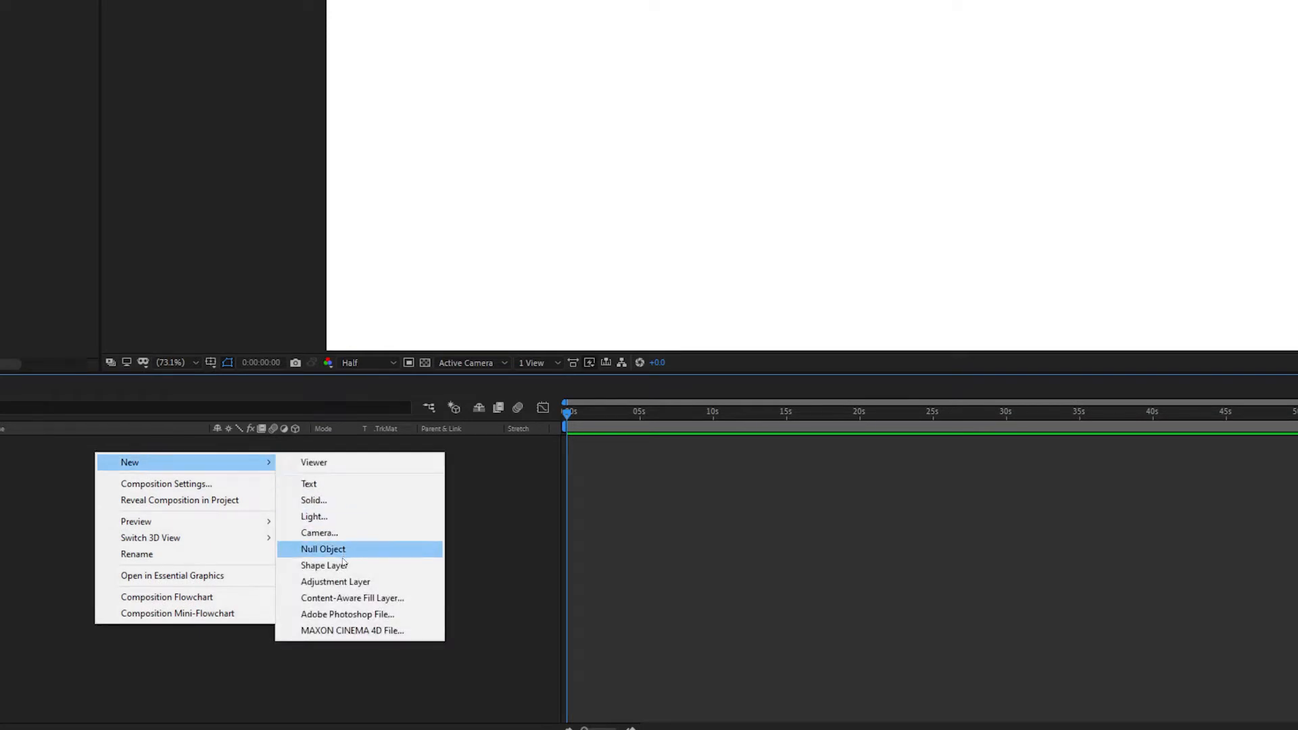
pyautogui.click(350, 499)
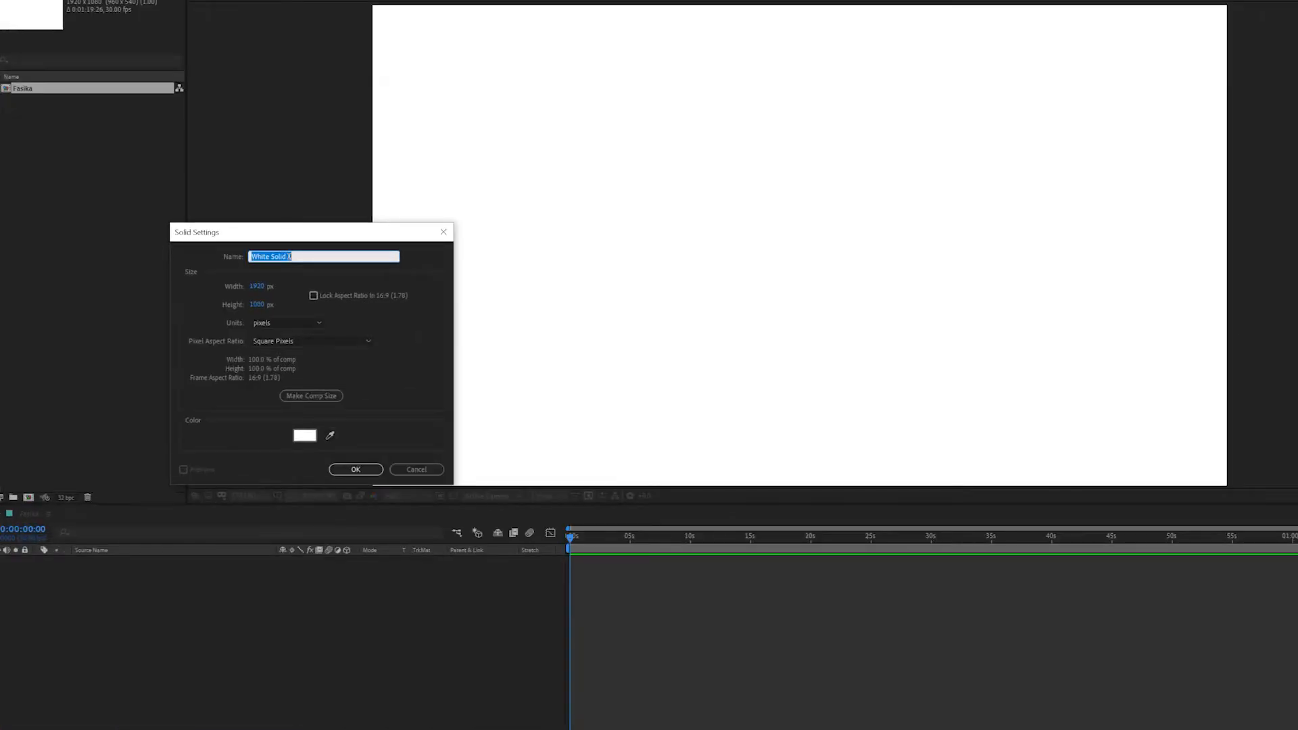
pyautogui.write('BG')
pyautogui.click(355, 469)
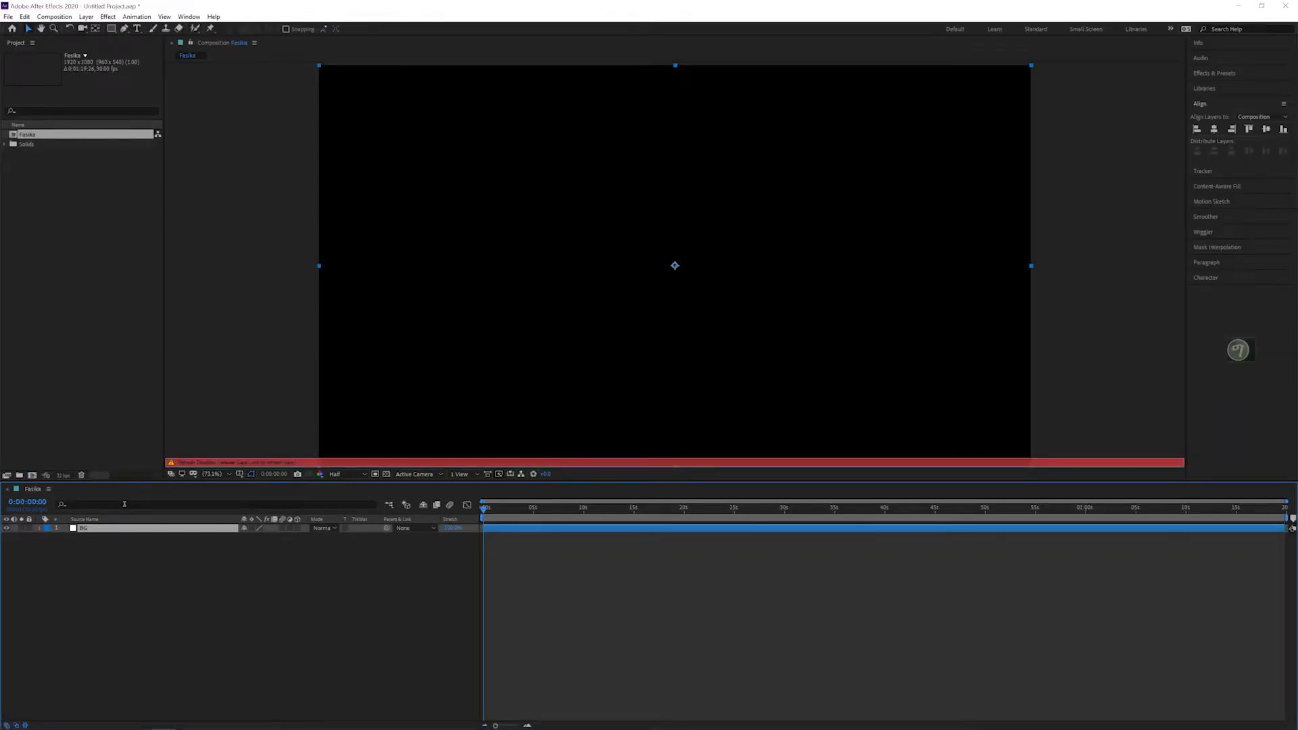
# Step: Restore the composition preview refresh and lock the BG layer
pyautogui.press('Tab')
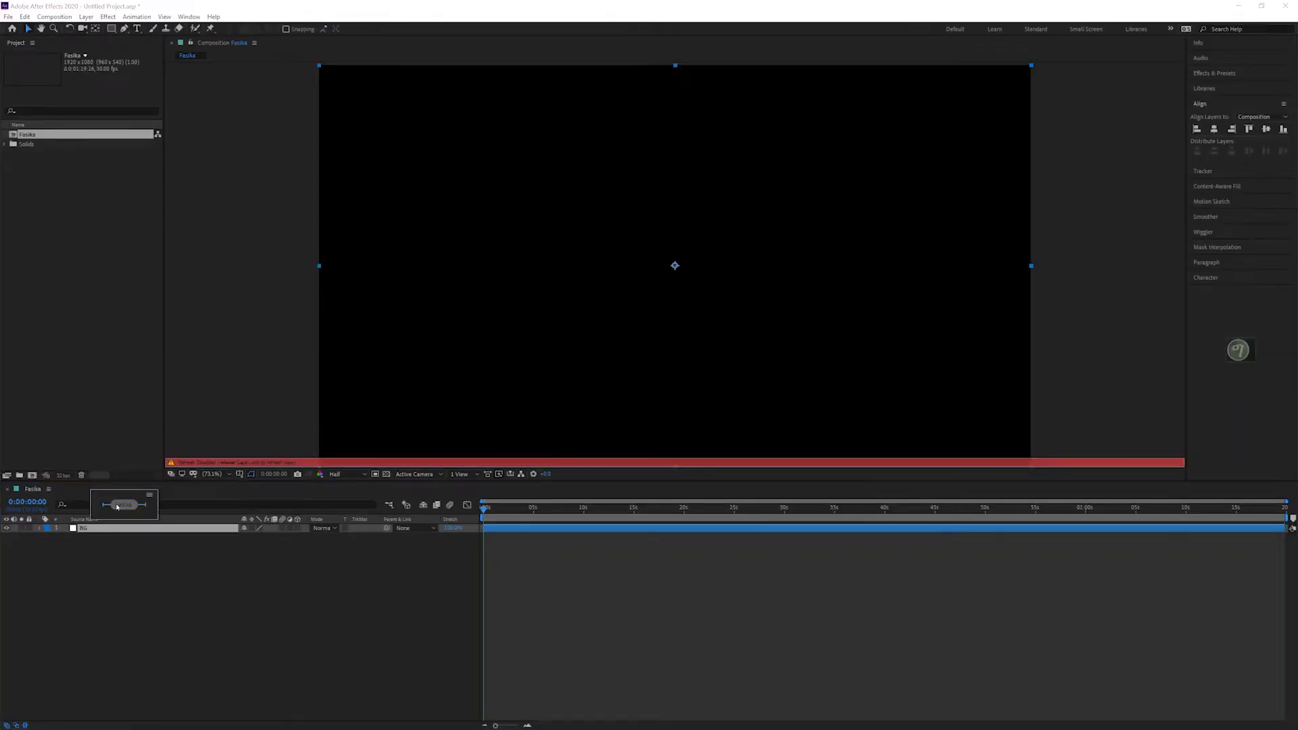
pyautogui.press('capslock')
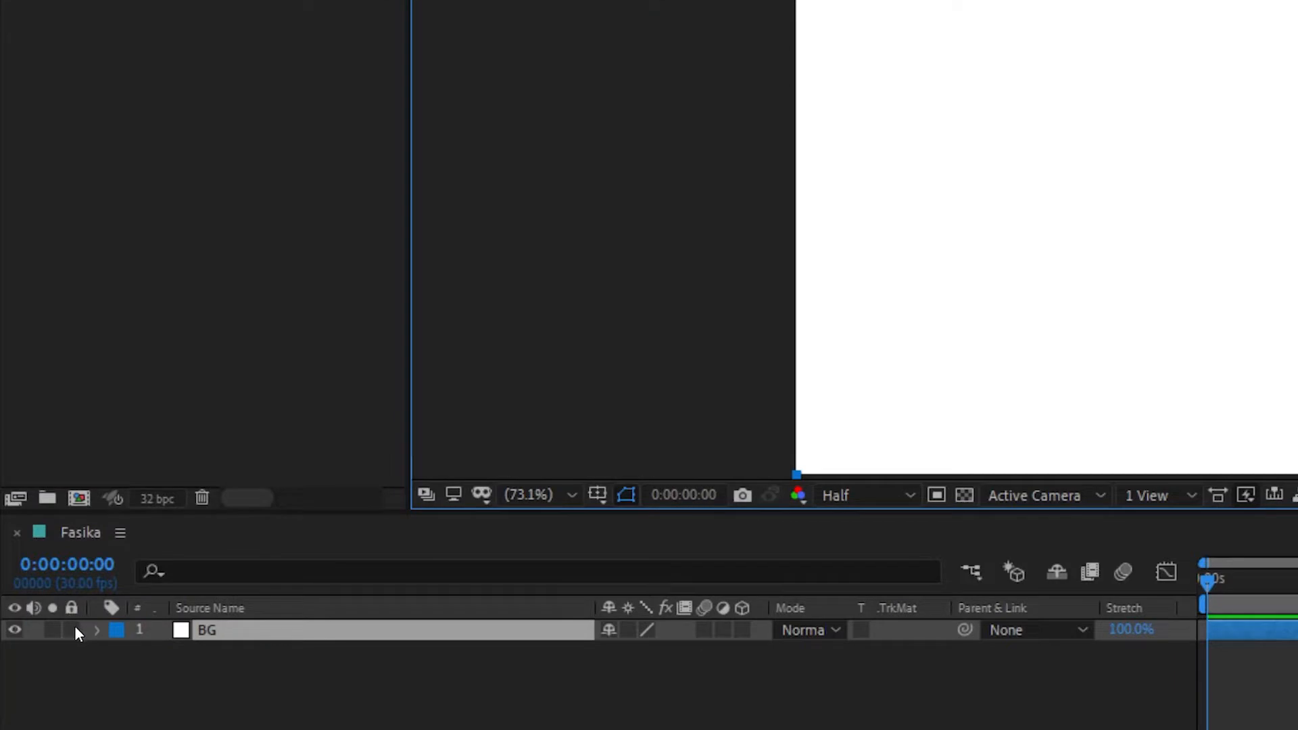
pyautogui.click(73, 629)
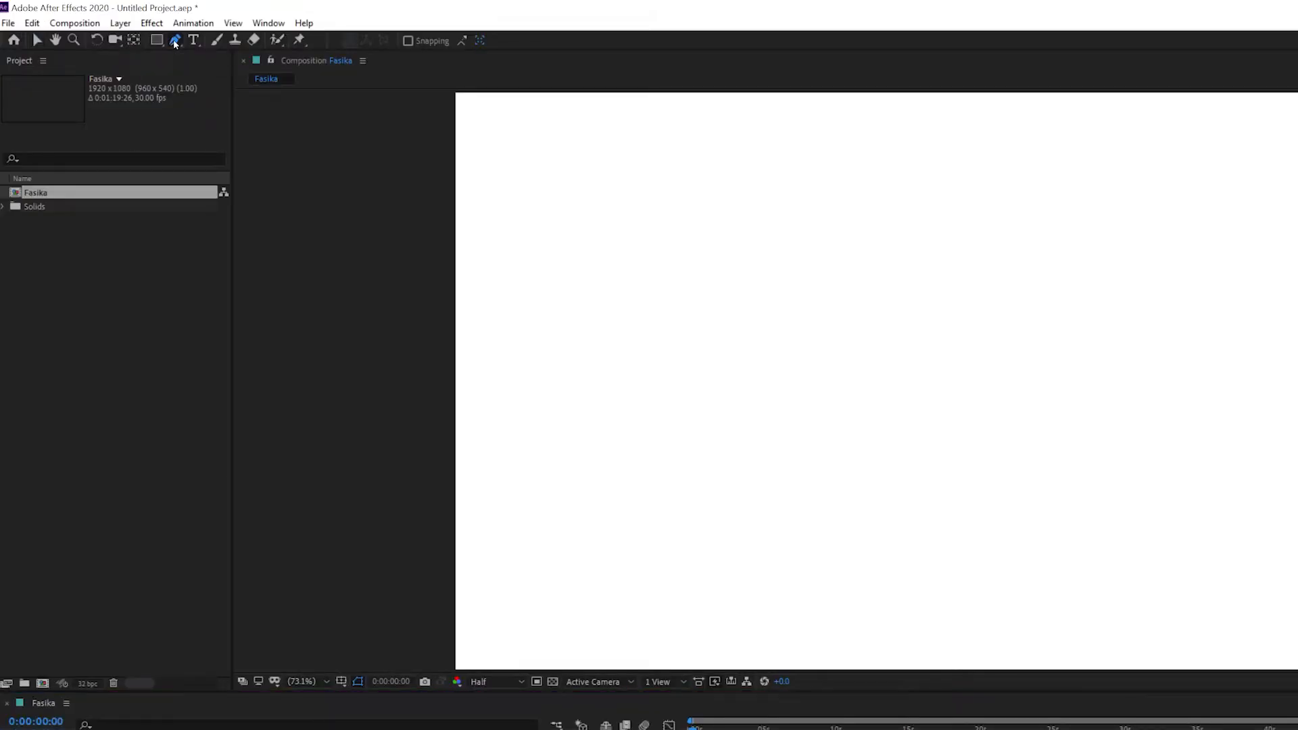
# Step: Draw a straight diagonal line with the Pen tool, from the canvas's upper middle down to its lower left-centre
pyautogui.click(123, 29)
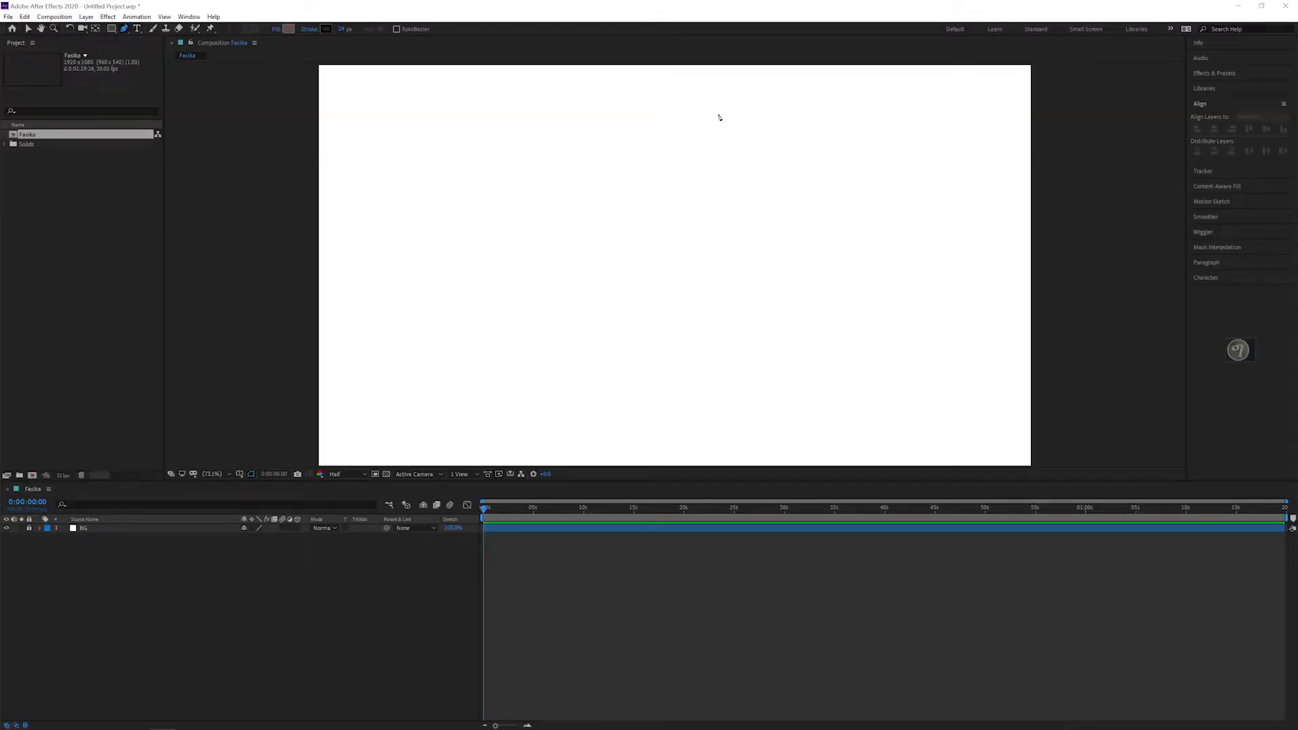
pyautogui.click(719, 112)
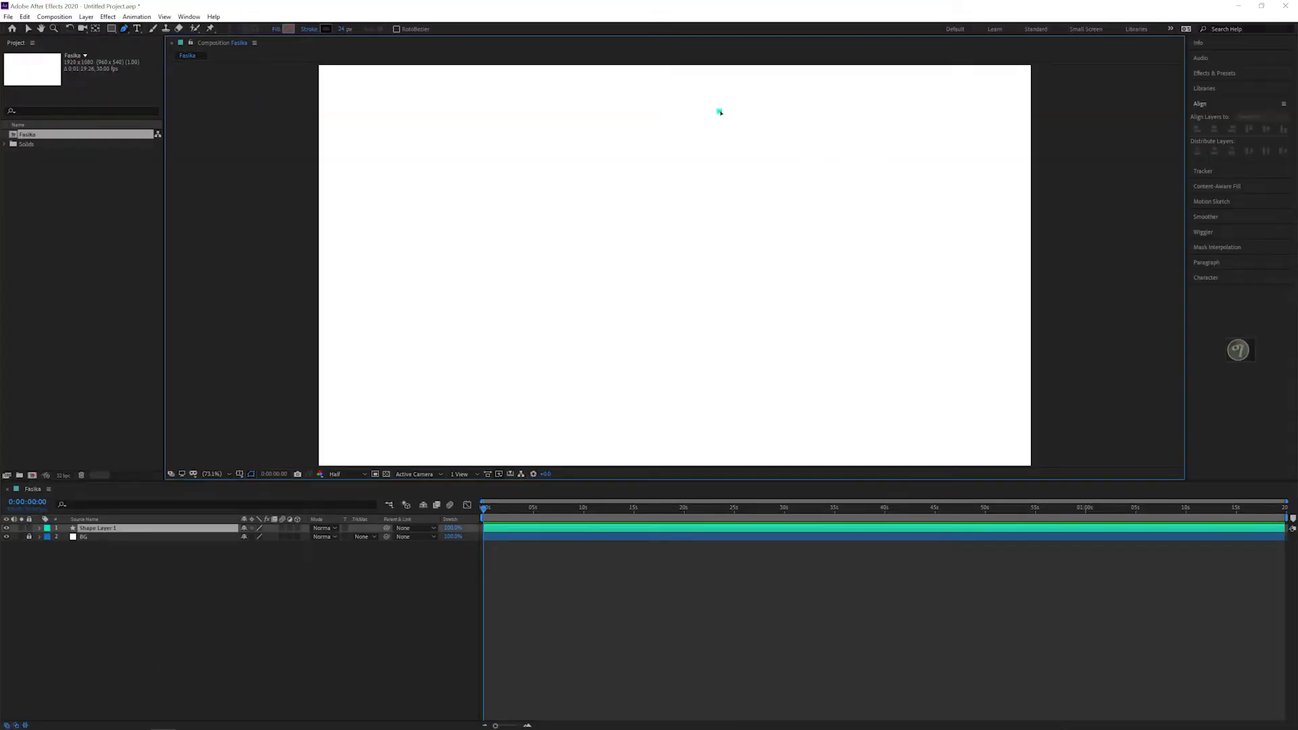
pyautogui.click(589, 377)
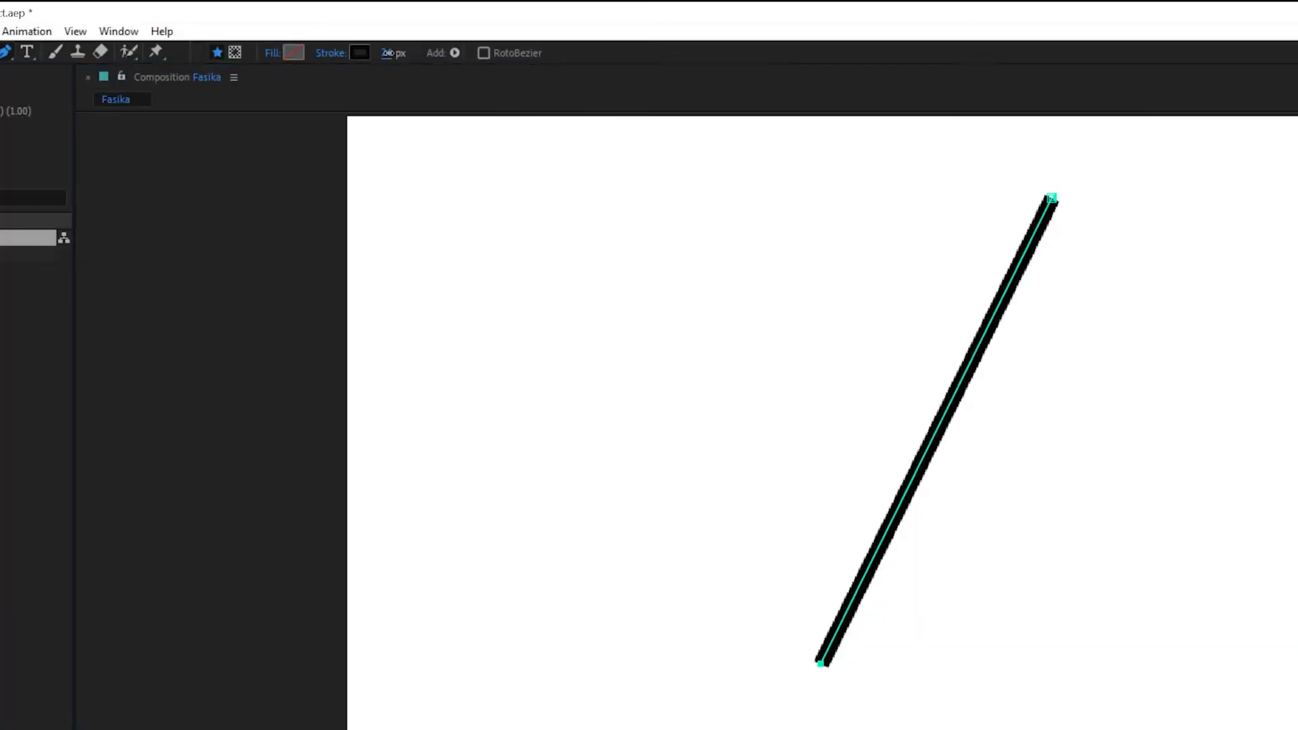
# Step: Set the diagonal line's fill to None and its stroke to Solid Color, and thicken the stroke slightly
pyautogui.moveTo(388, 53); pyautogui.dragTo(393, 53)
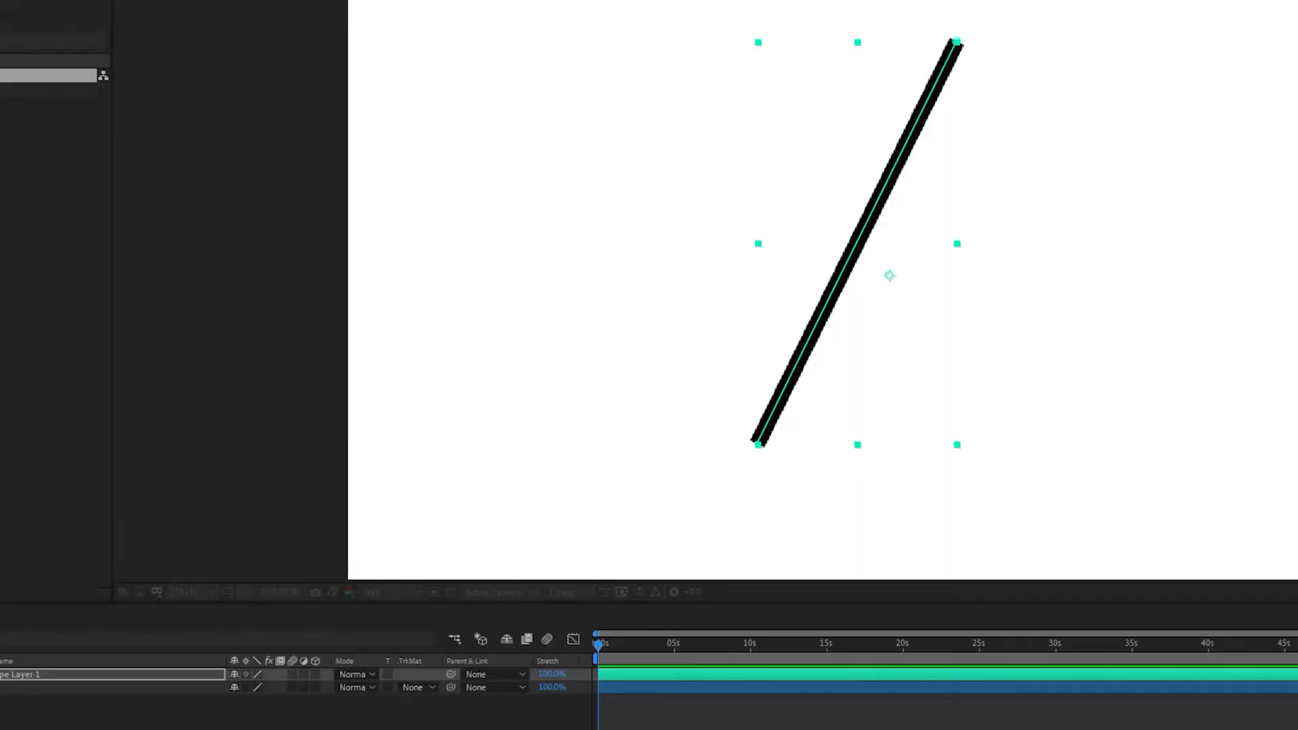
pyautogui.moveTo(0, 237); pyautogui.dragTo(404, 182)
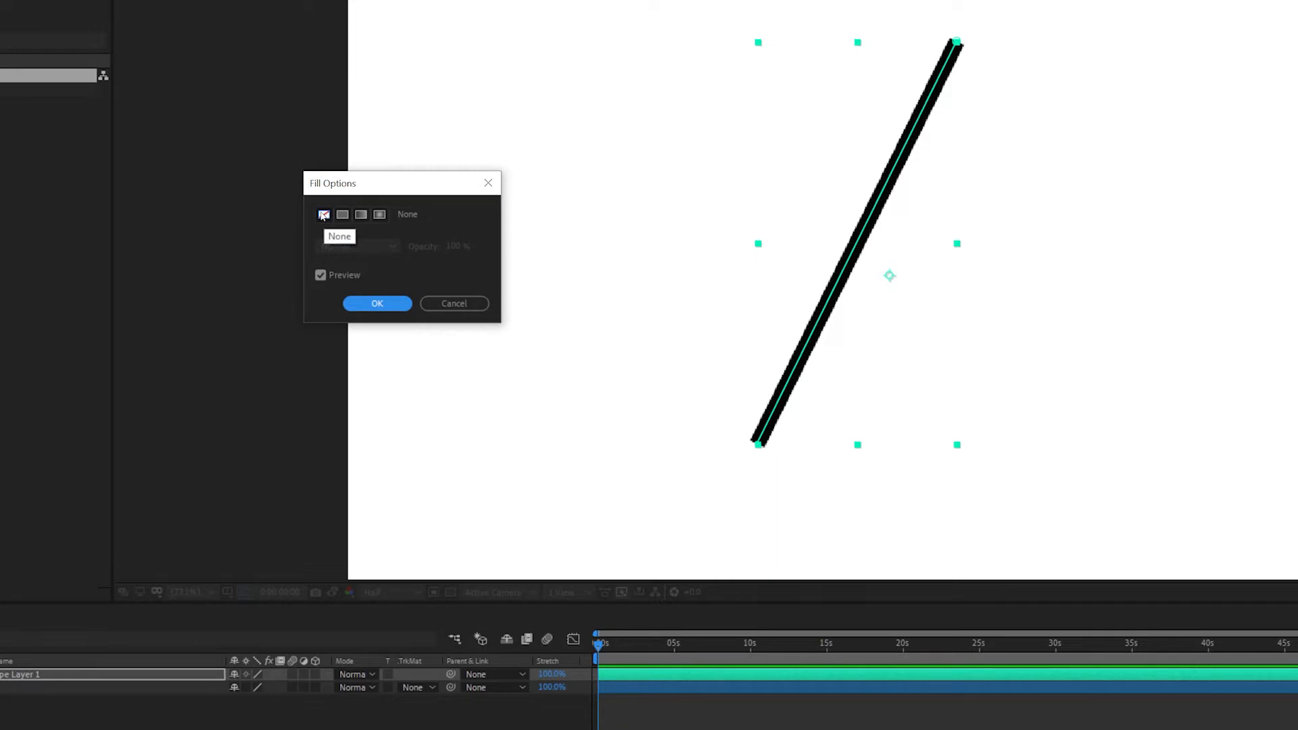
pyautogui.click(377, 304)
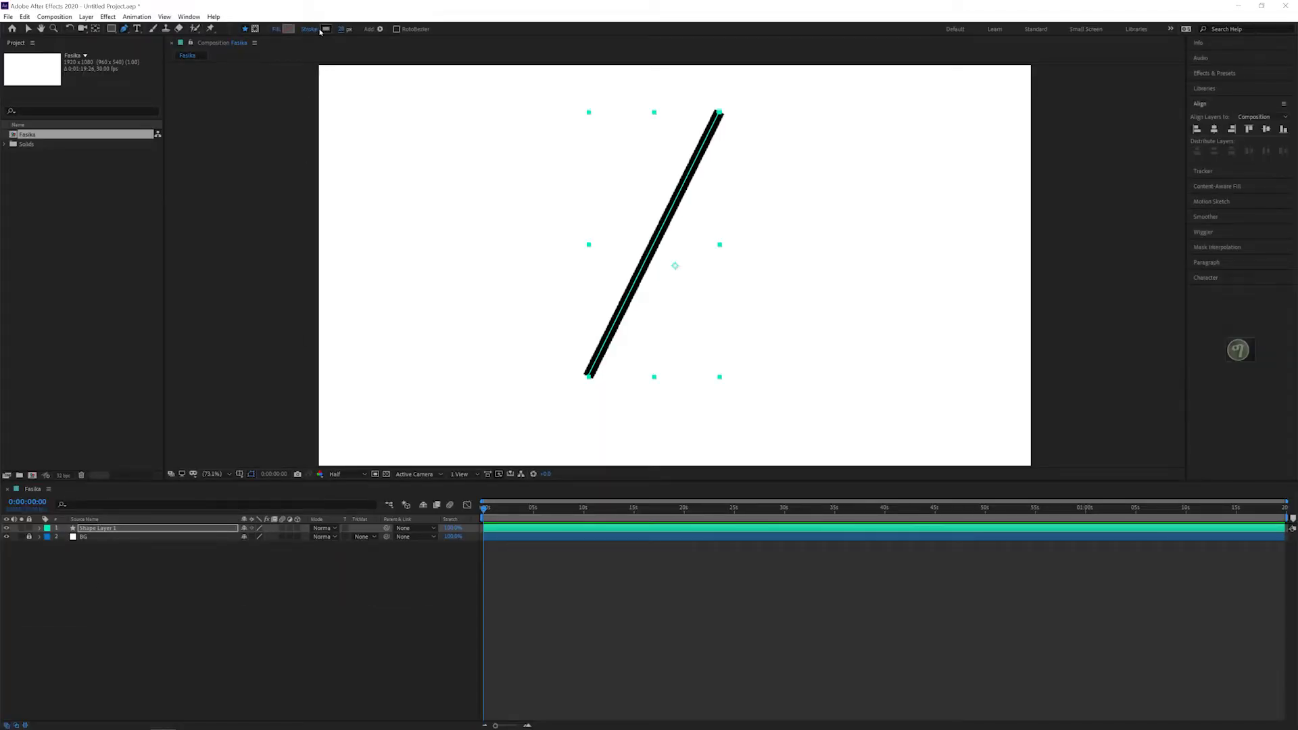
pyautogui.click(312, 31)
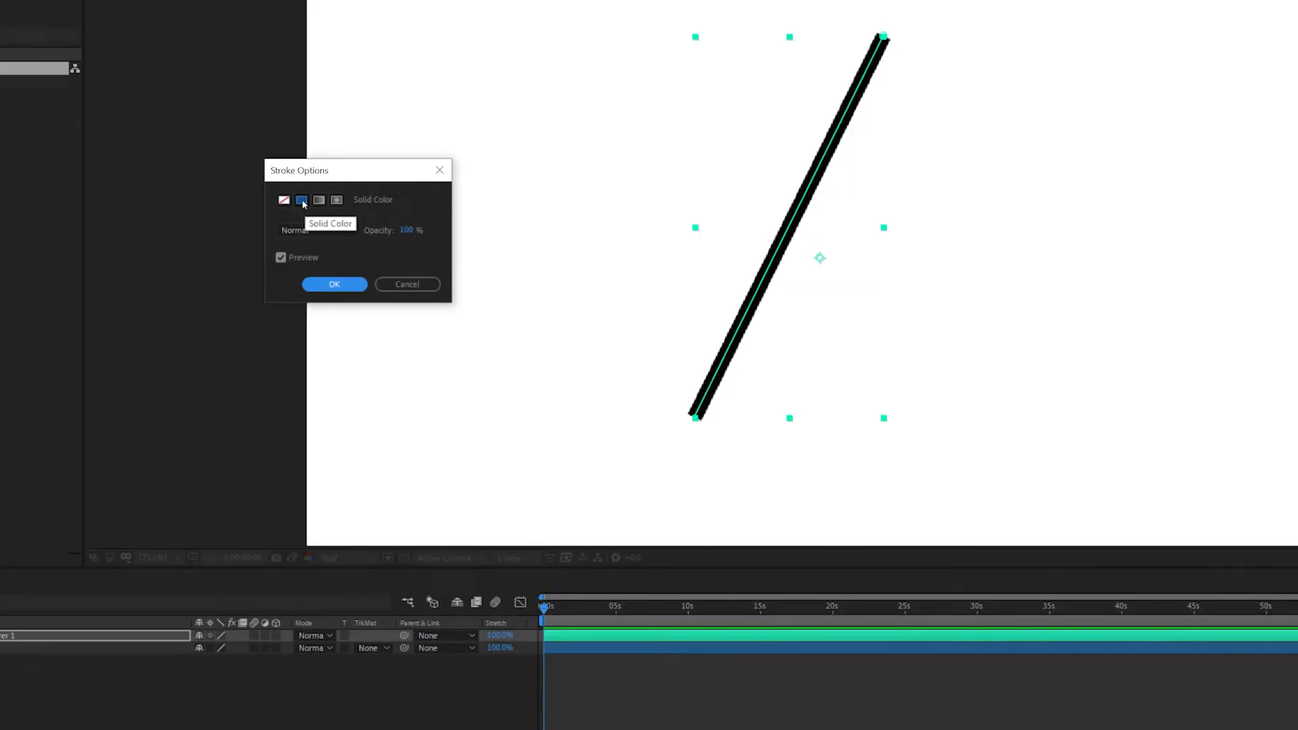
pyautogui.click(334, 284)
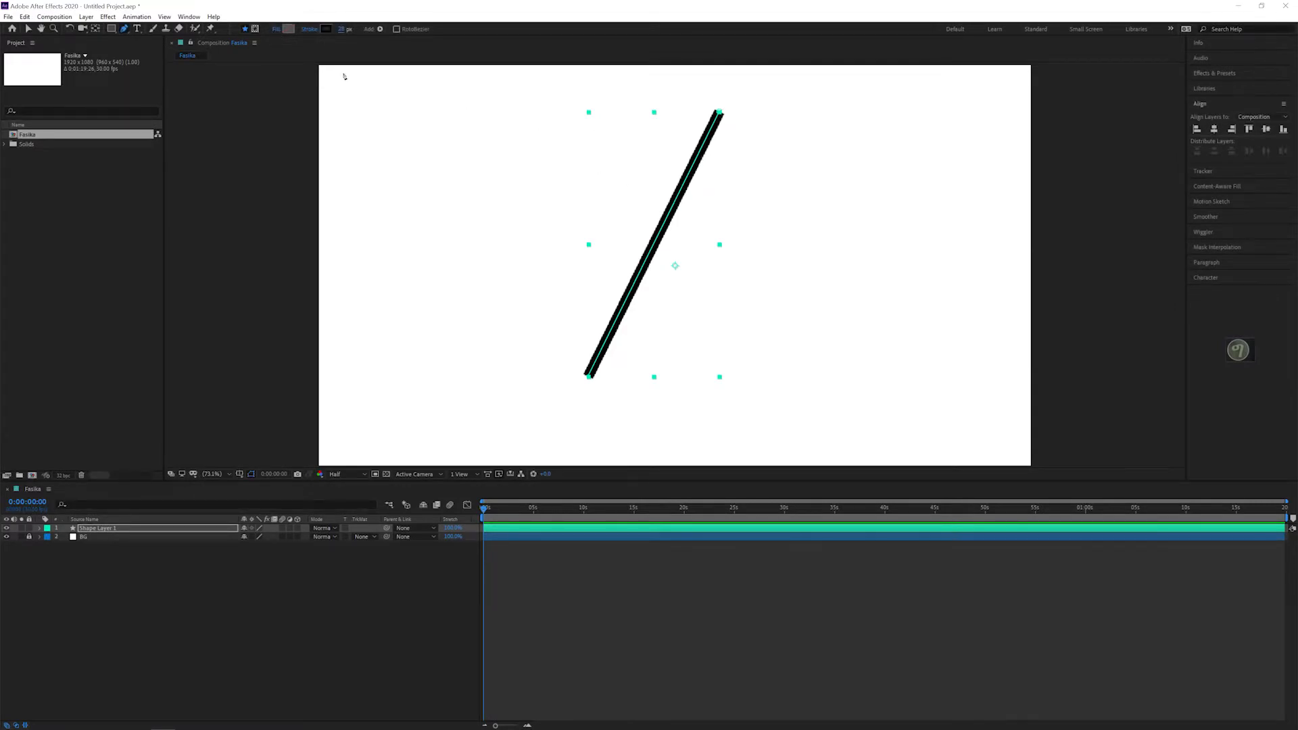
pyautogui.moveTo(343, 31)
pyautogui.mouseDown()
pyautogui.moveTo(363, 30)
pyautogui.moveTo(341, 29)
pyautogui.mouseUp()
# Step: Center the diagonal line horizontally and vertically in the composition
pyautogui.click(27, 29)
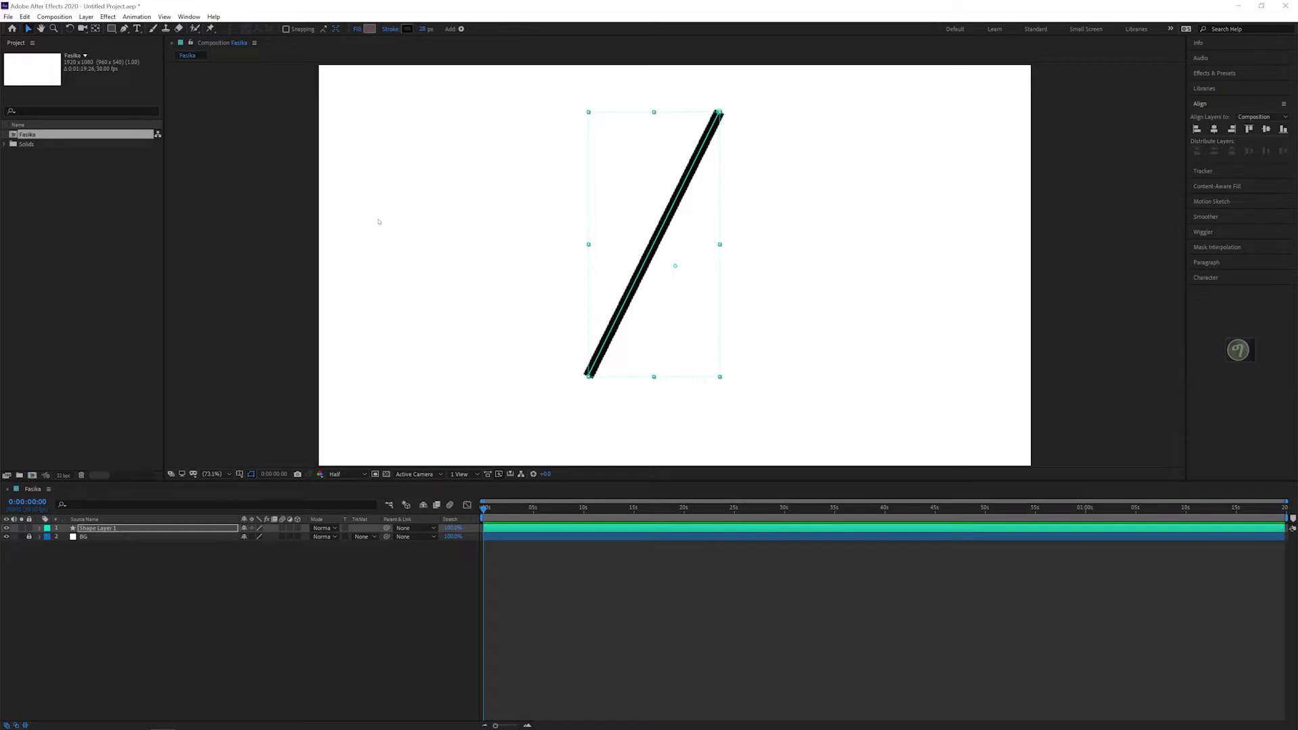
pyautogui.click(501, 227)
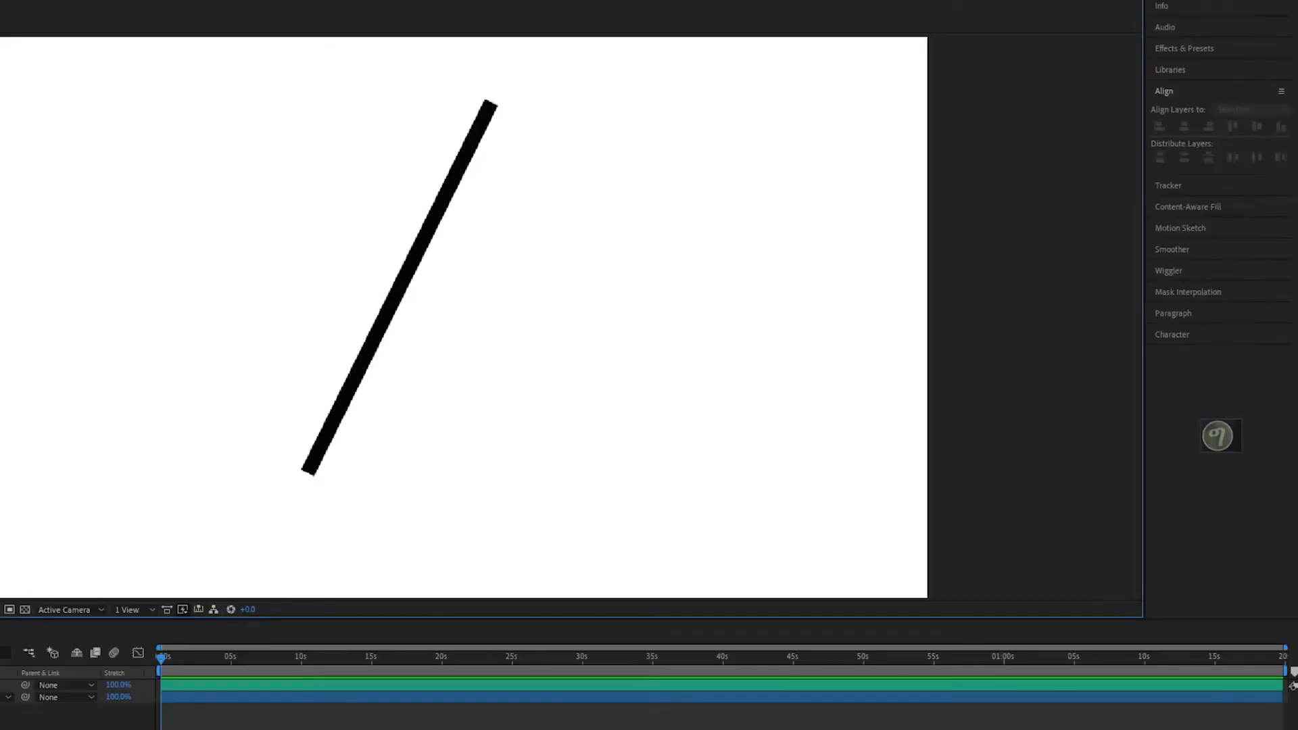
pyautogui.click(412, 255)
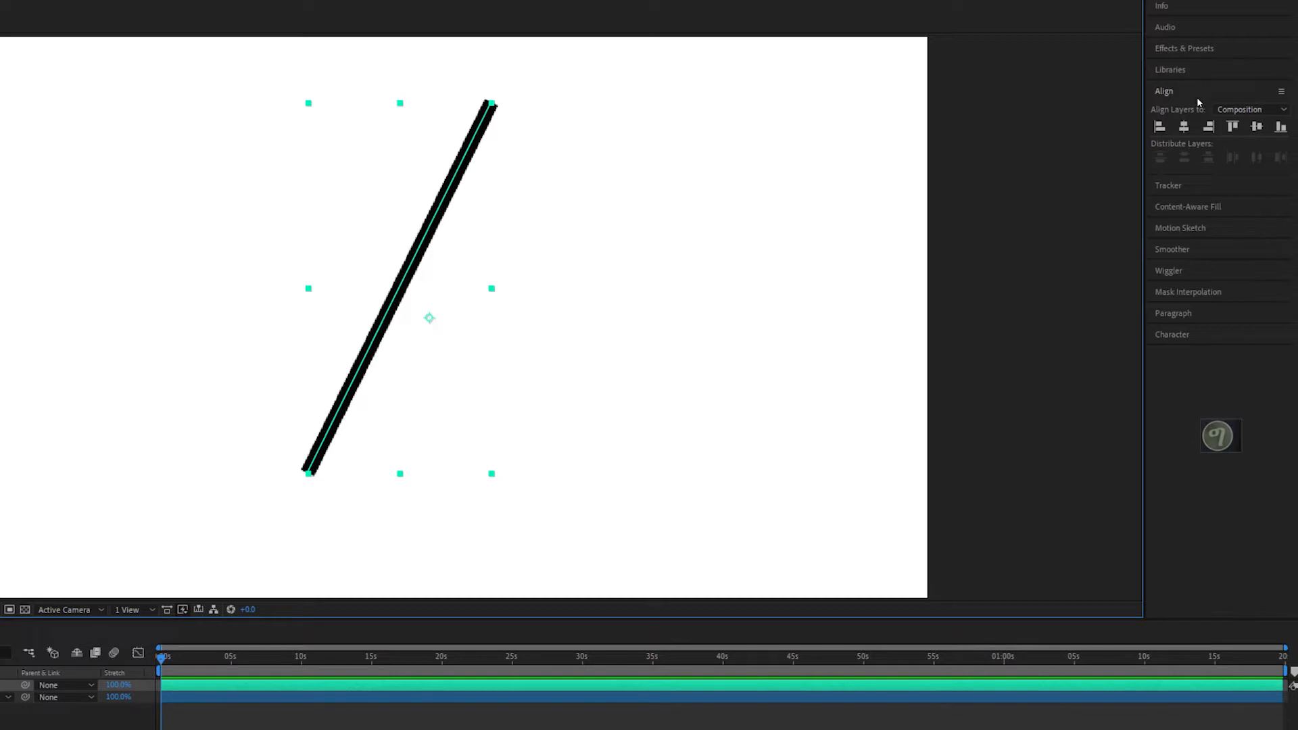
pyautogui.click(1185, 128)
pyautogui.click(1257, 128)
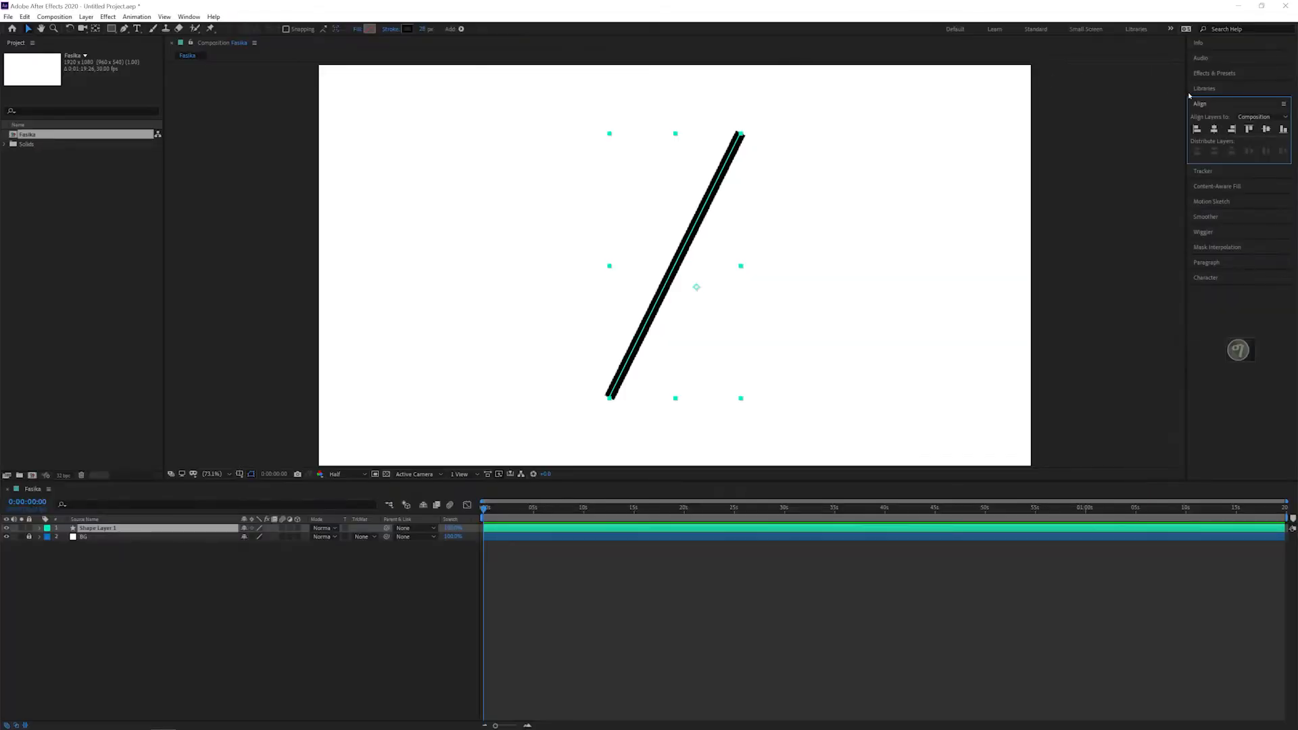
pyautogui.click(188, 17)
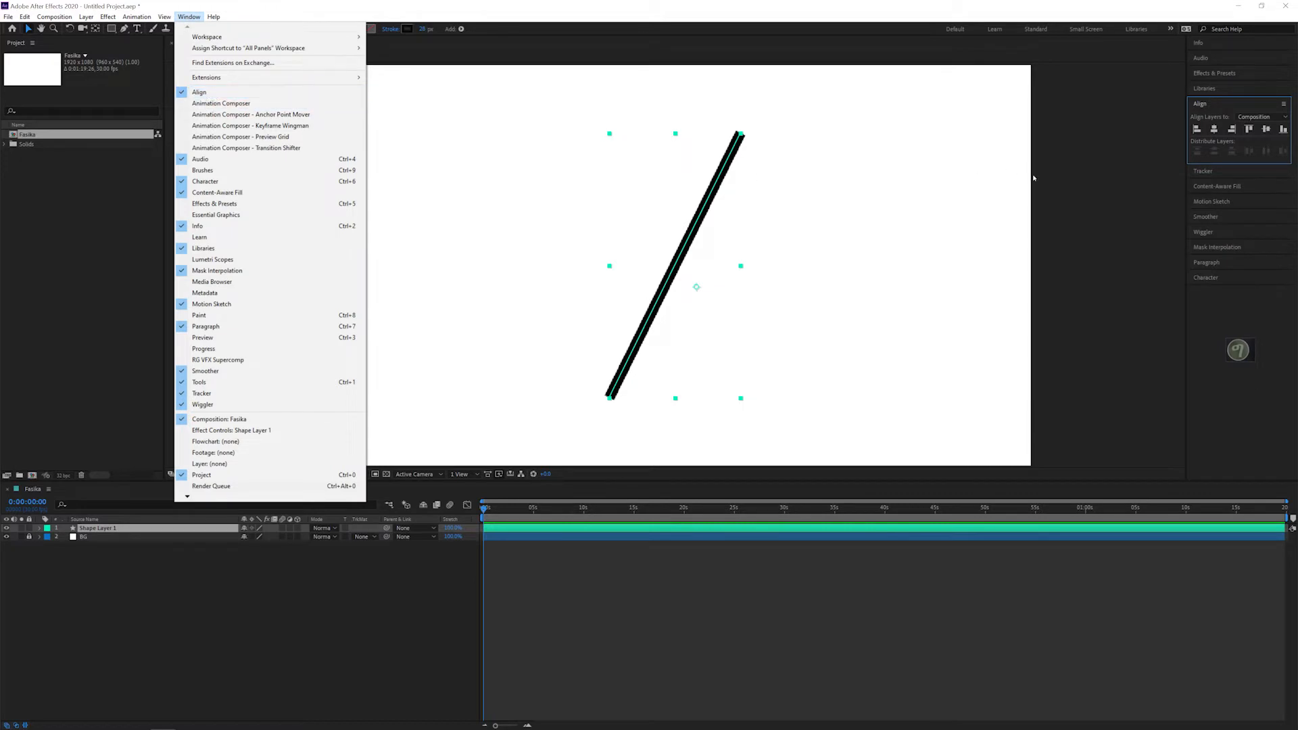
pyautogui.click(790, 259)
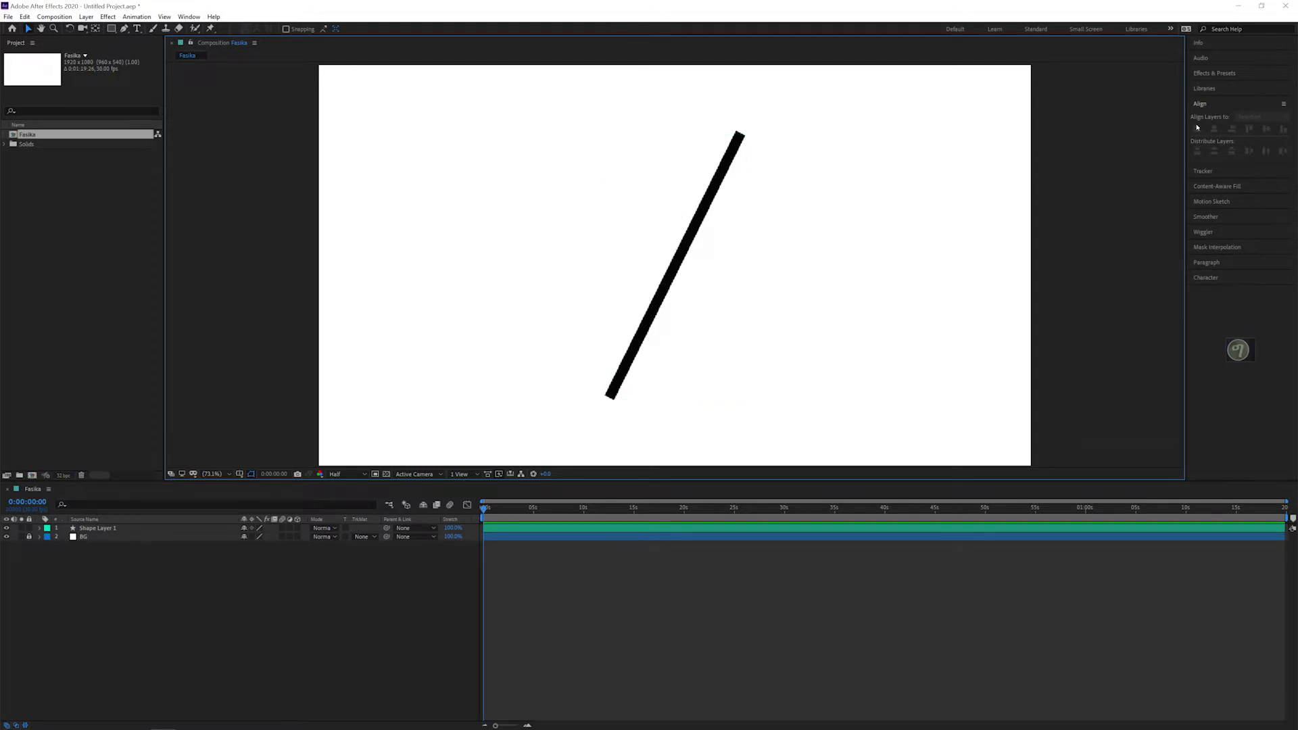
pyautogui.click(185, 18)
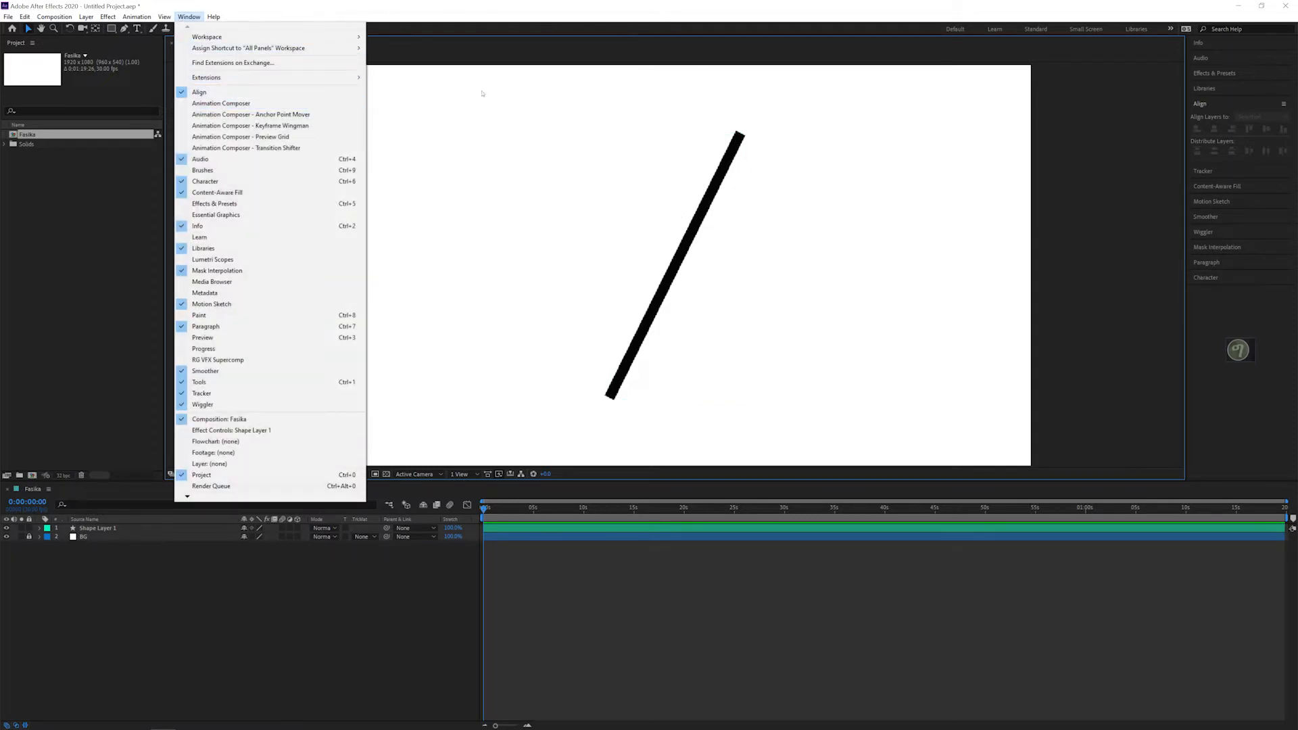
pyautogui.click(1216, 134)
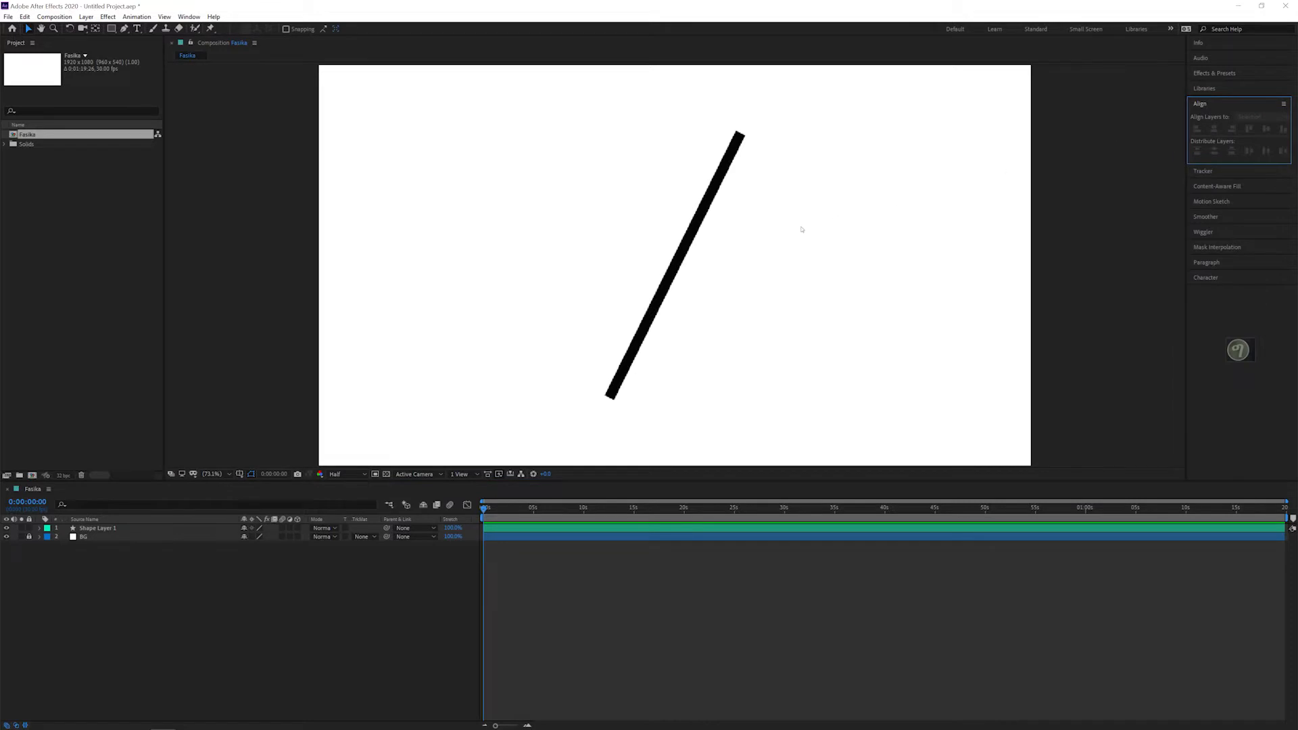
pyautogui.click(694, 229)
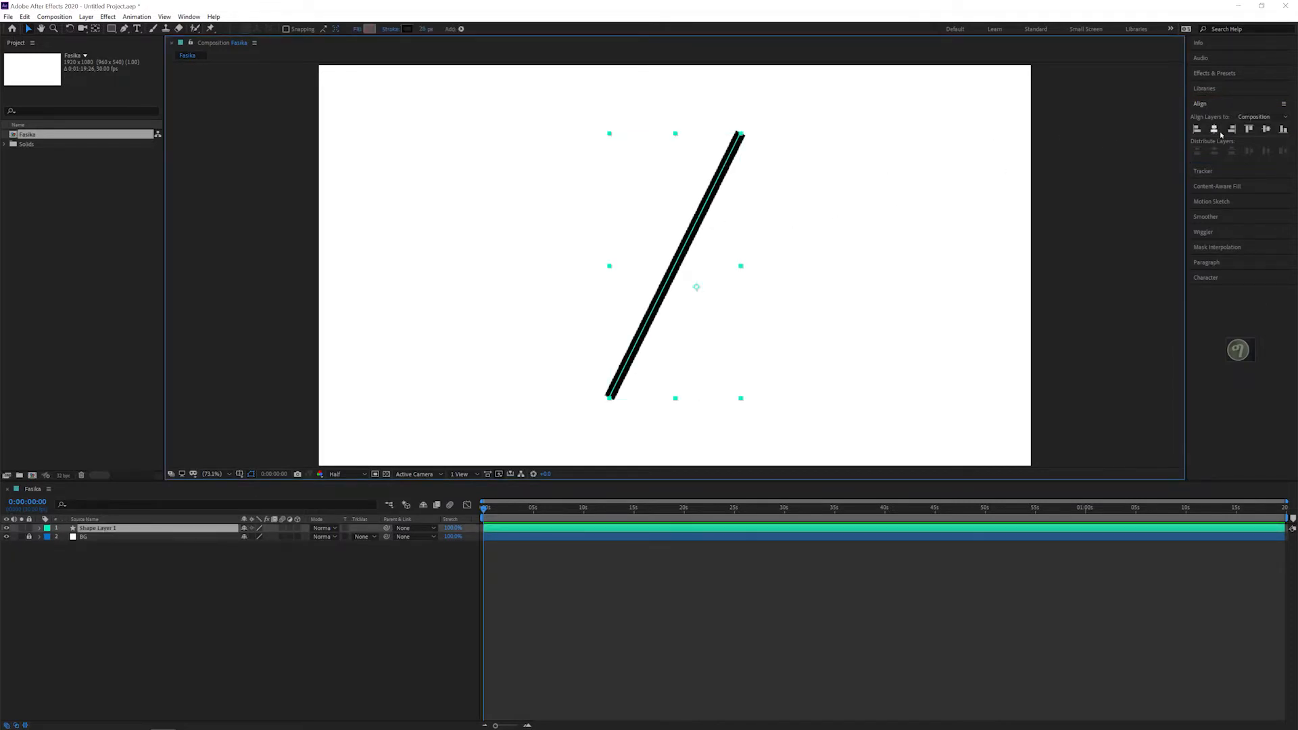
pyautogui.click(1266, 130)
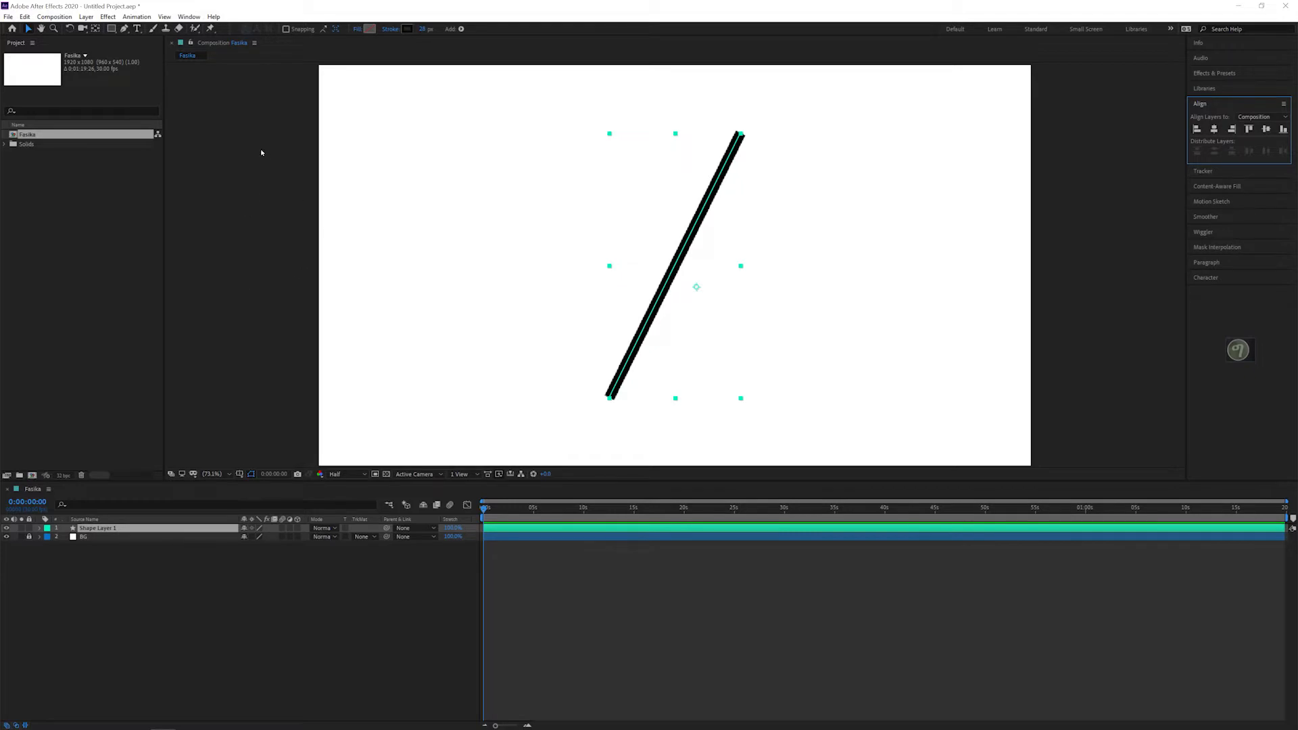
# Step: Add a text layer reading "ርሑስ በዓል ዳግማይ ትንሳኤ" across the diagonal line
pyautogui.click(136, 28)
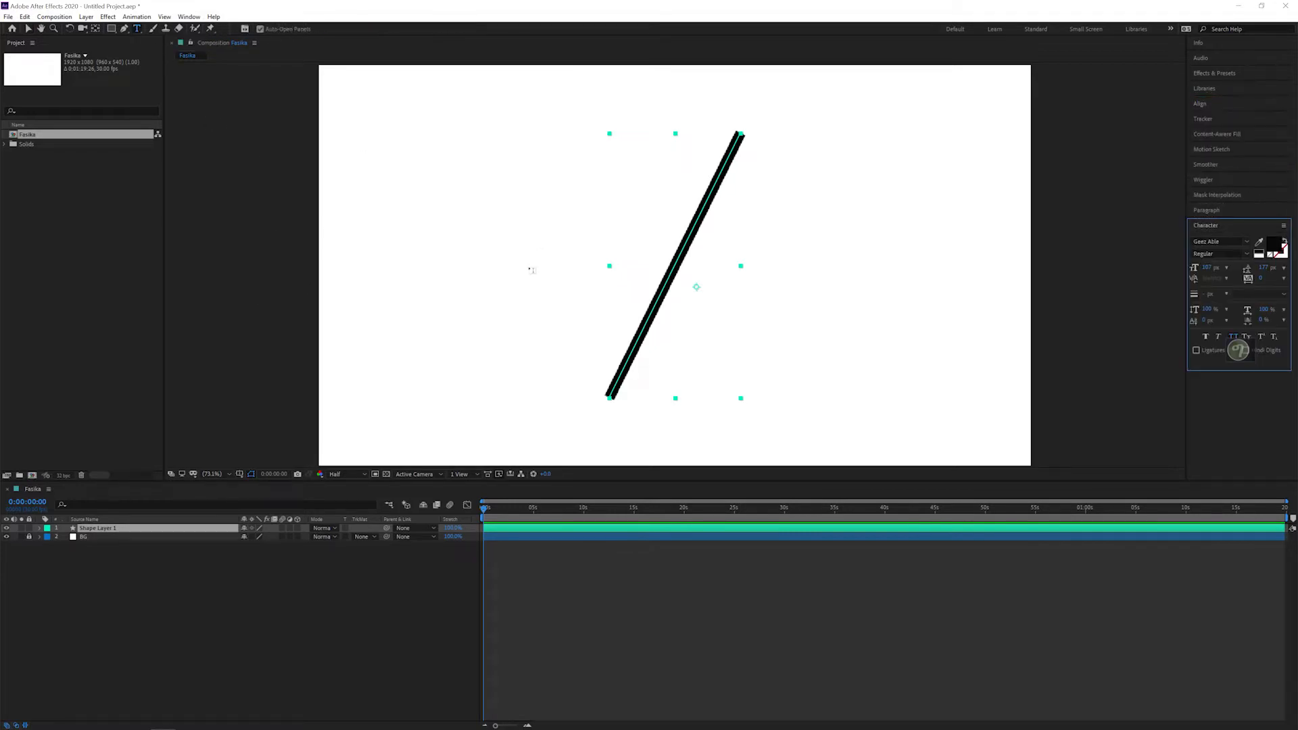
pyautogui.click(468, 261)
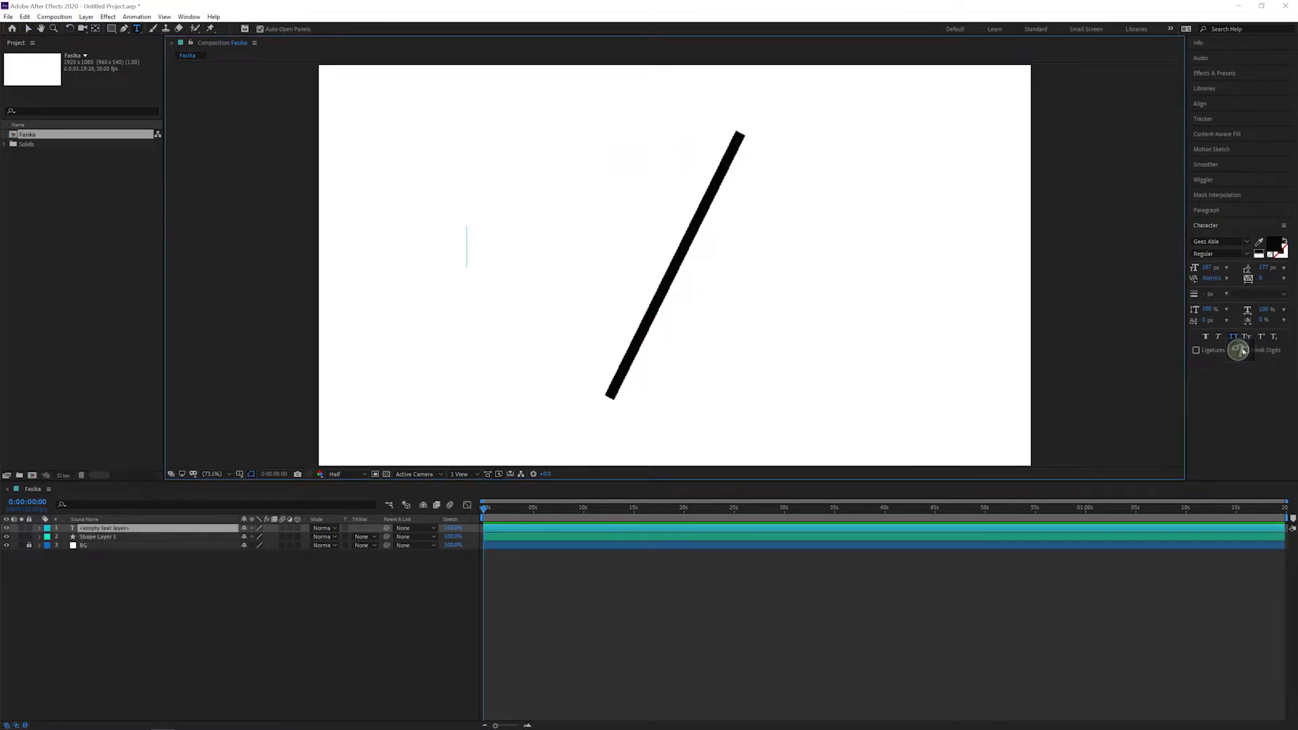
pyautogui.write('ርሑስ ')
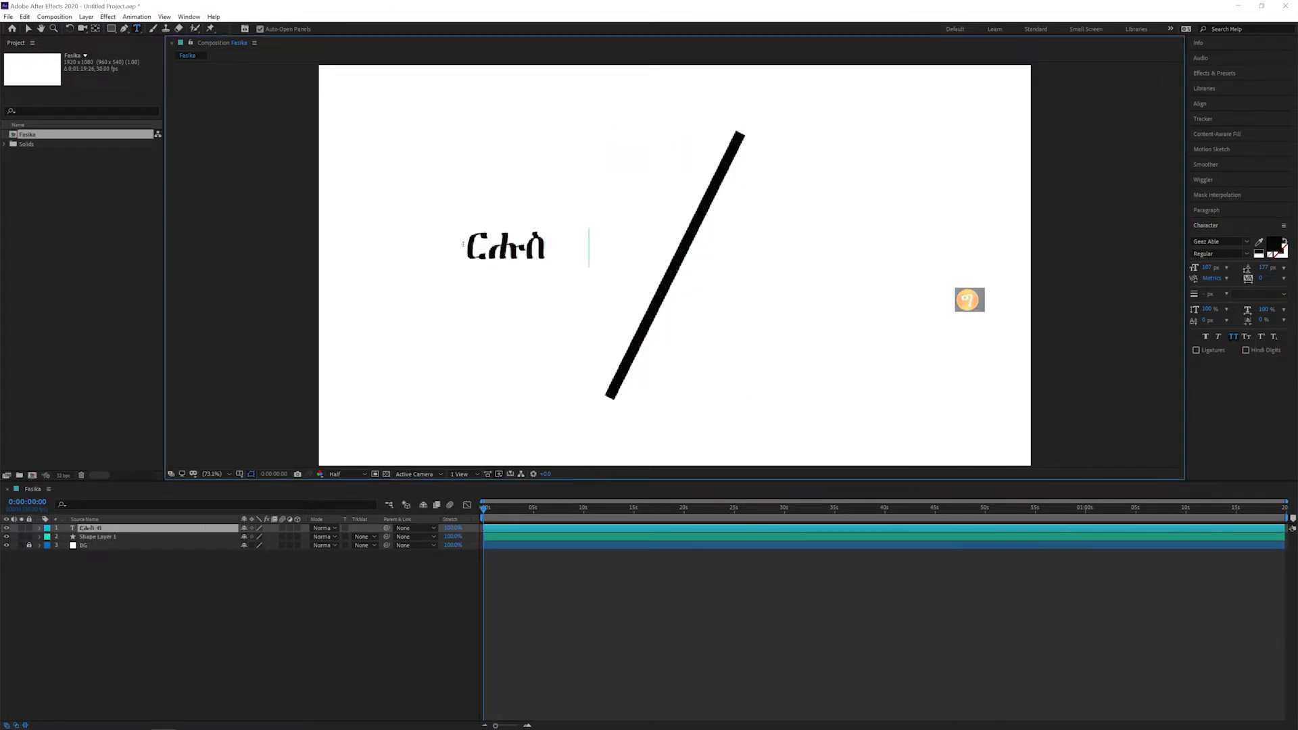
pyautogui.write('በዓል')
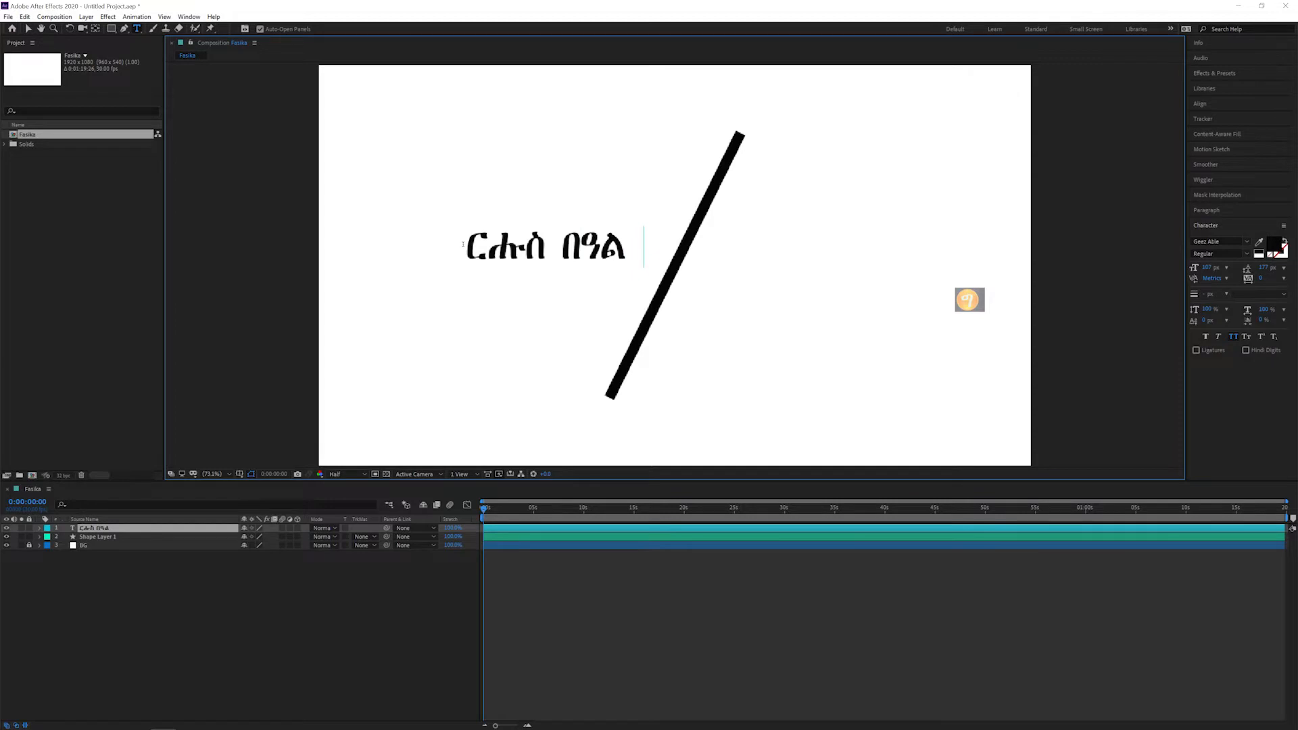
pyautogui.write(' ዳግማይ ትንሳኤ')
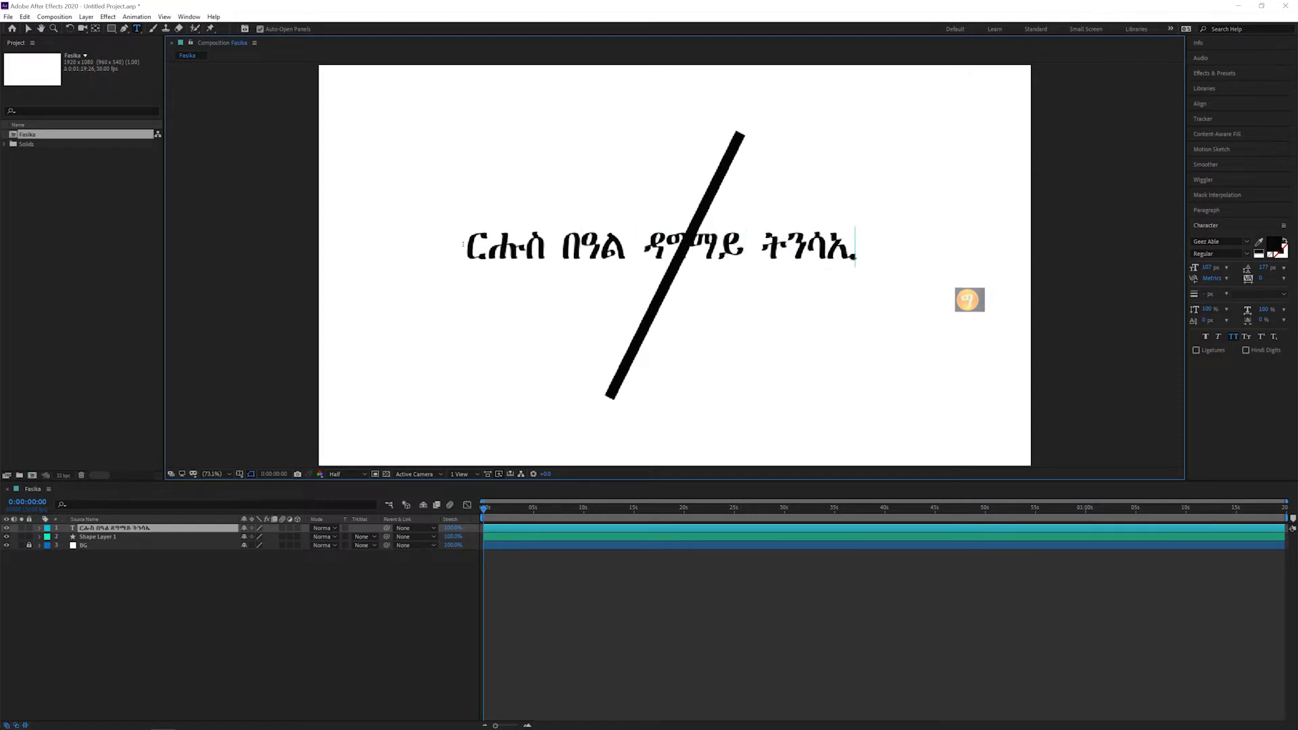
pyautogui.write('ኤ')
pyautogui.click(28, 29)
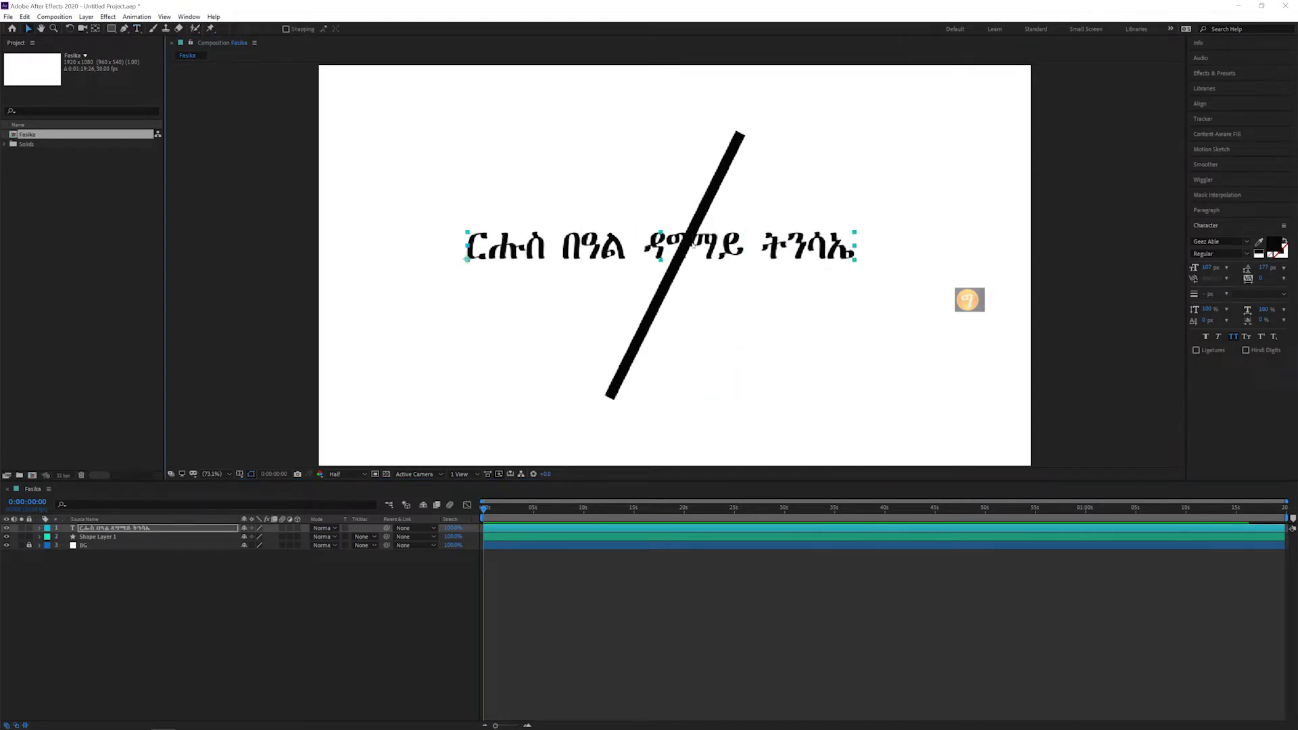
# Step: Reposition the text and center it horizontally and vertically in the composition
pyautogui.moveTo(693, 244); pyautogui.dragTo(651, 253)
pyautogui.moveTo(541, 269); pyautogui.dragTo(560, 270)
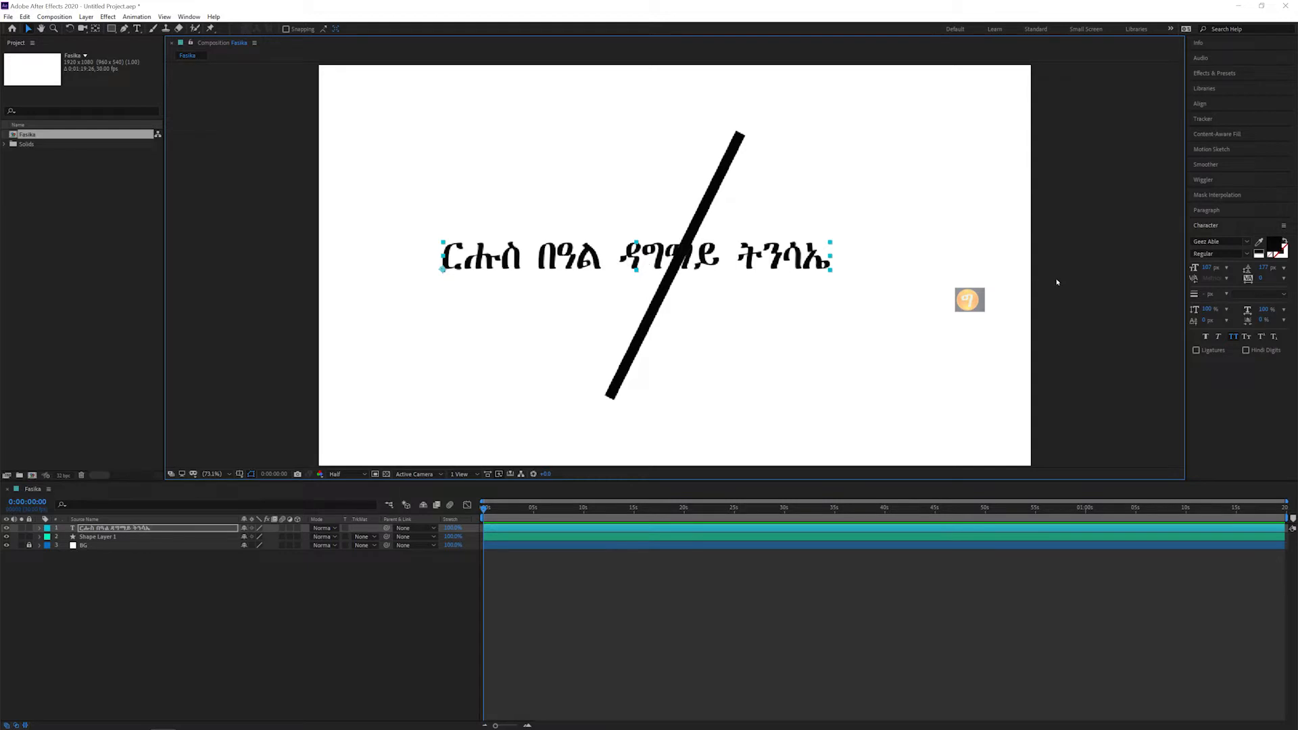
pyautogui.click(1211, 106)
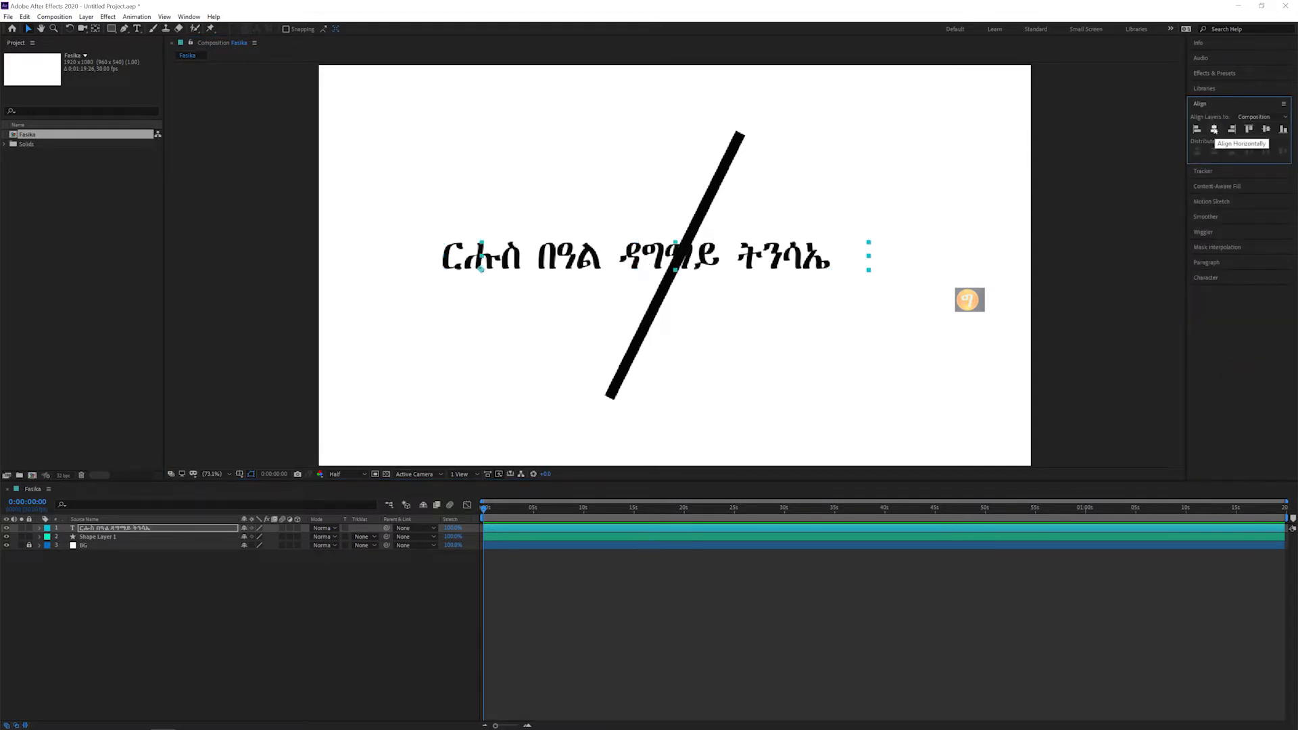
pyautogui.click(1214, 130)
pyautogui.click(1265, 130)
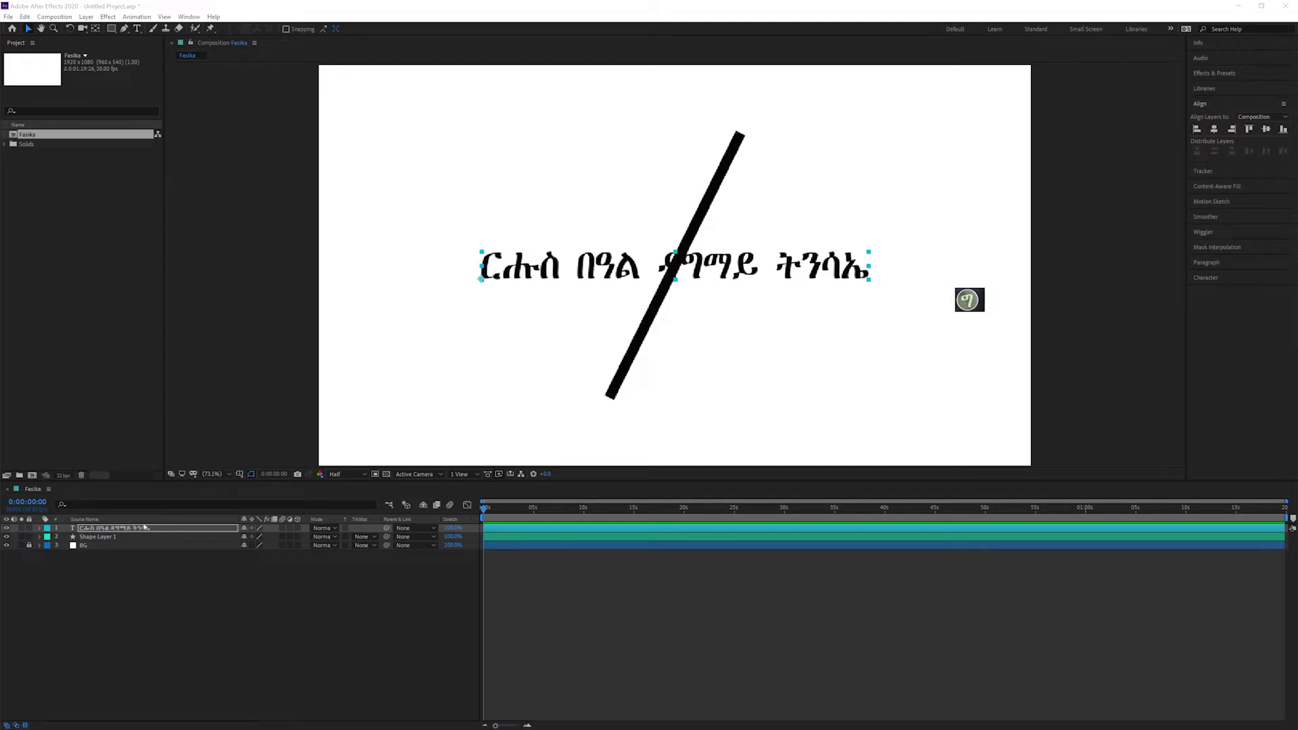
# Step: Duplicate the text layer and hide the original text layer beneath the copy
pyautogui.click(118, 530)
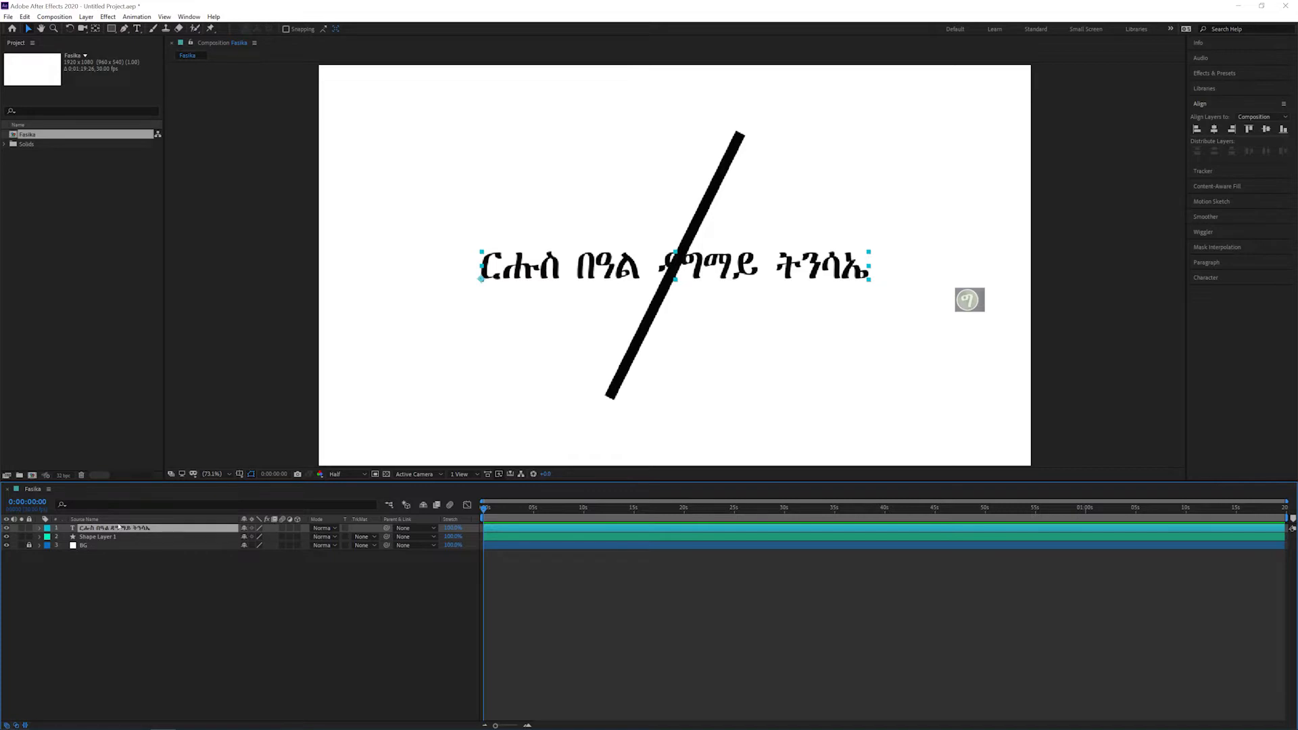
pyautogui.hotkey('ctrl', 'd')
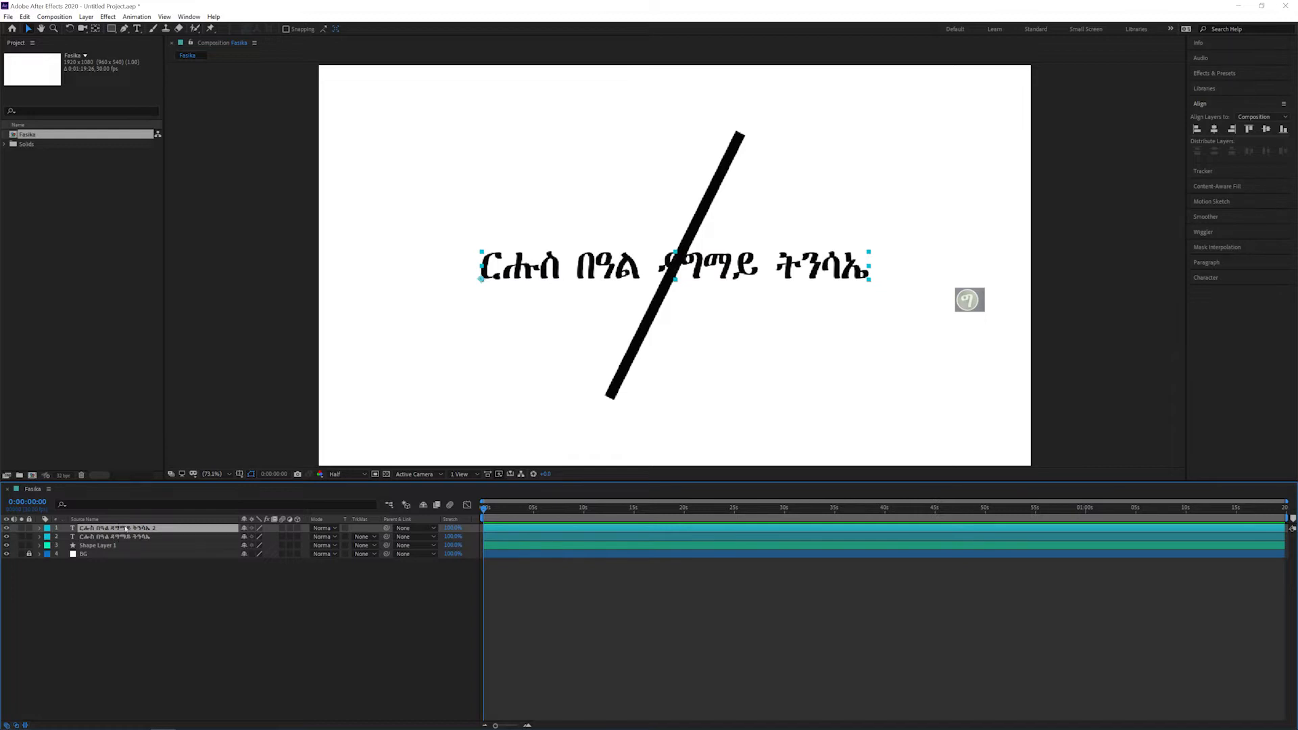
pyautogui.click(7, 538)
pyautogui.click(7, 539)
pyautogui.click(7, 528)
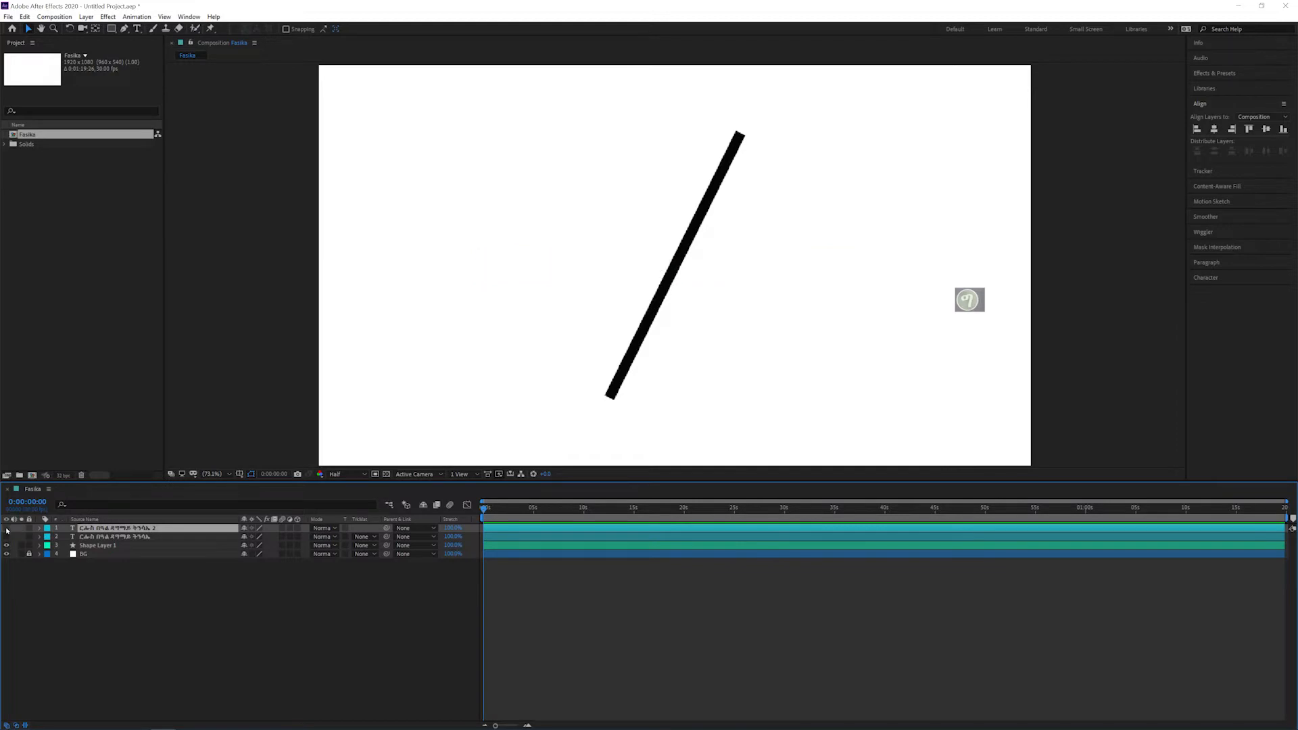
pyautogui.click(7, 528)
pyautogui.click(7, 537)
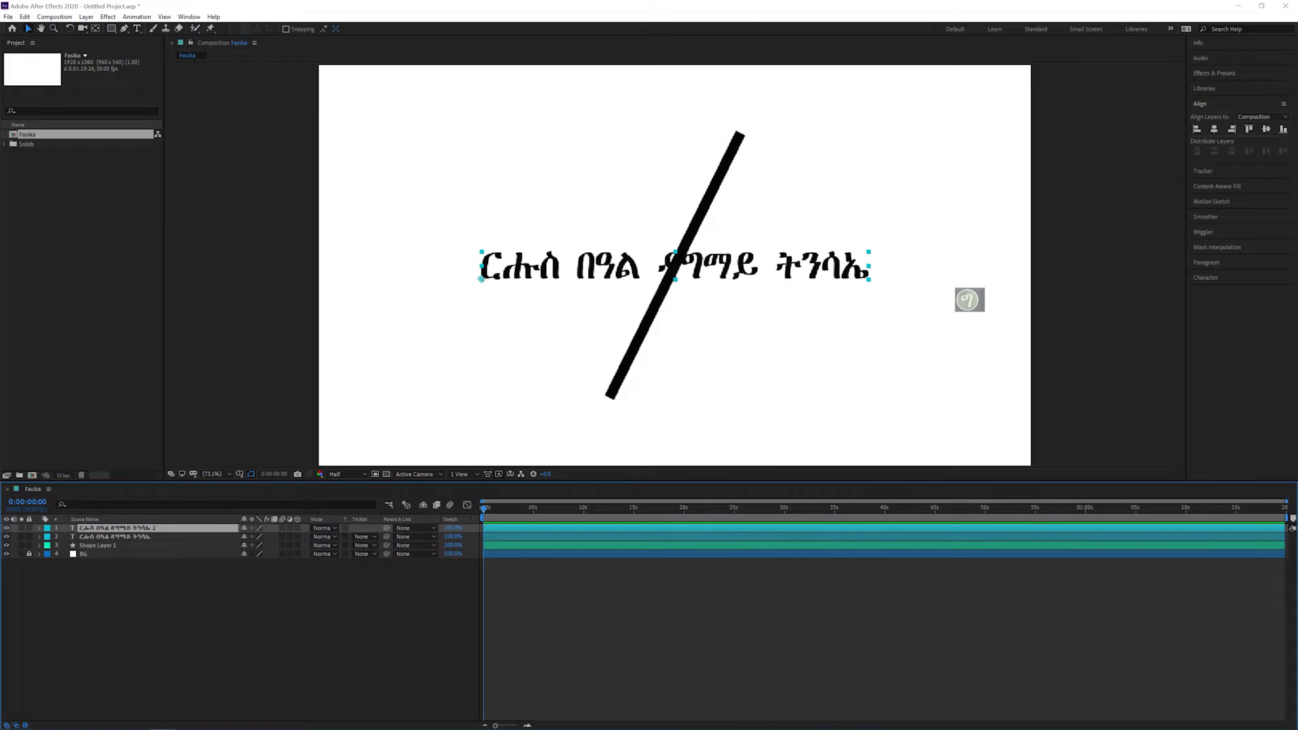
pyautogui.click(11, 574)
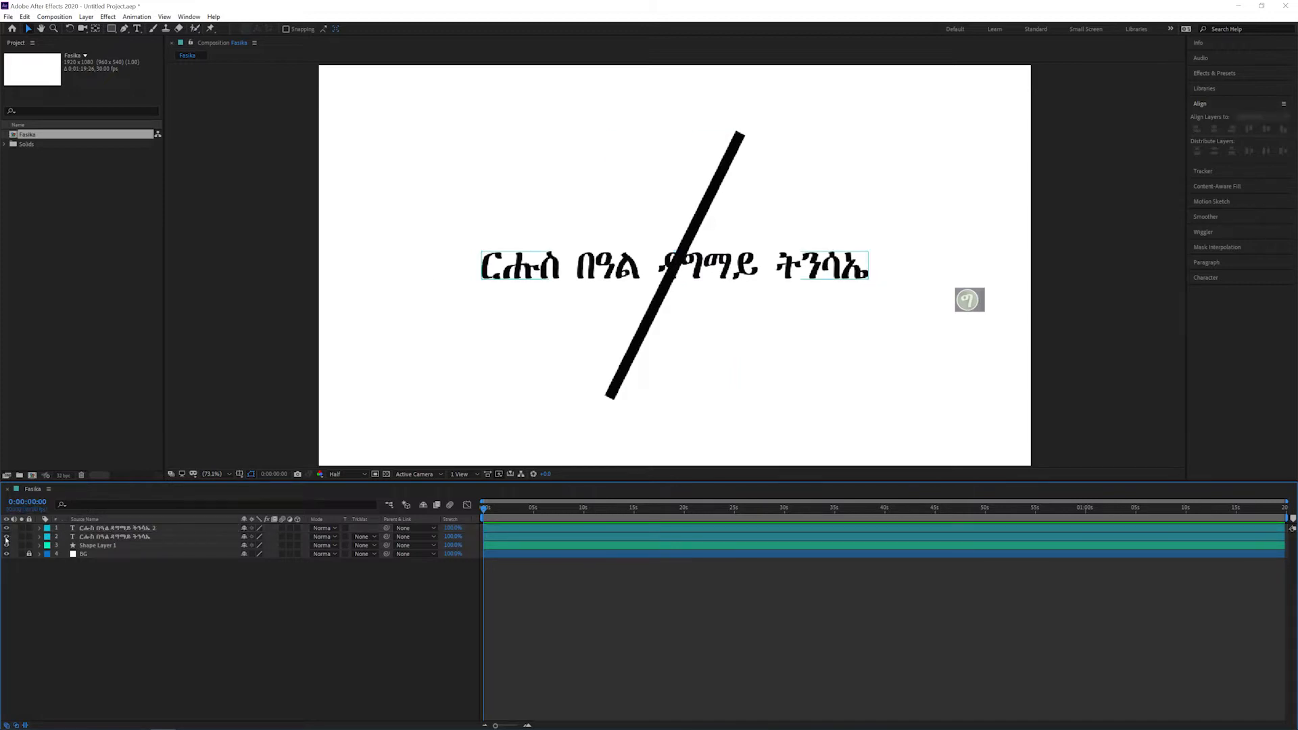
# Step: Replace the duplicated layer's text with "ንኩልና ኣመንቲ ክርስትና ይግበረልና"
pyautogui.click(619, 274)
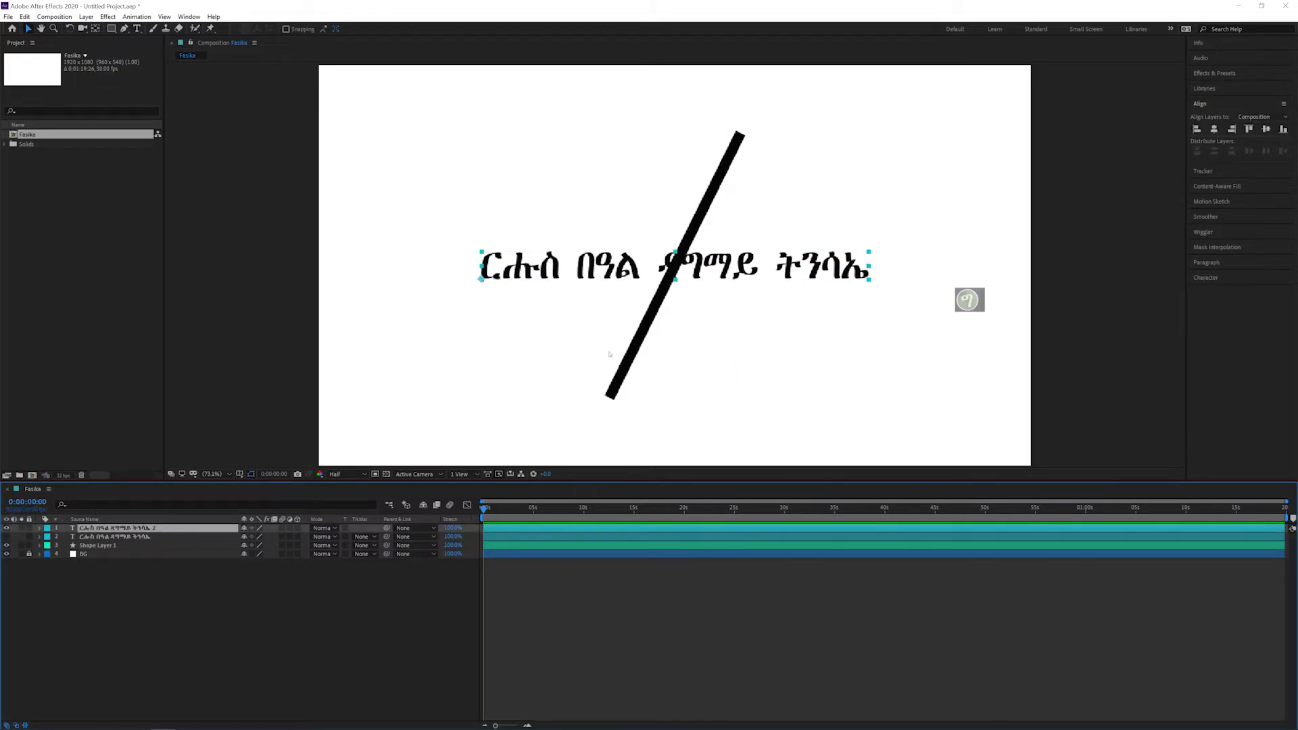
pyautogui.doubleClick(619, 273)
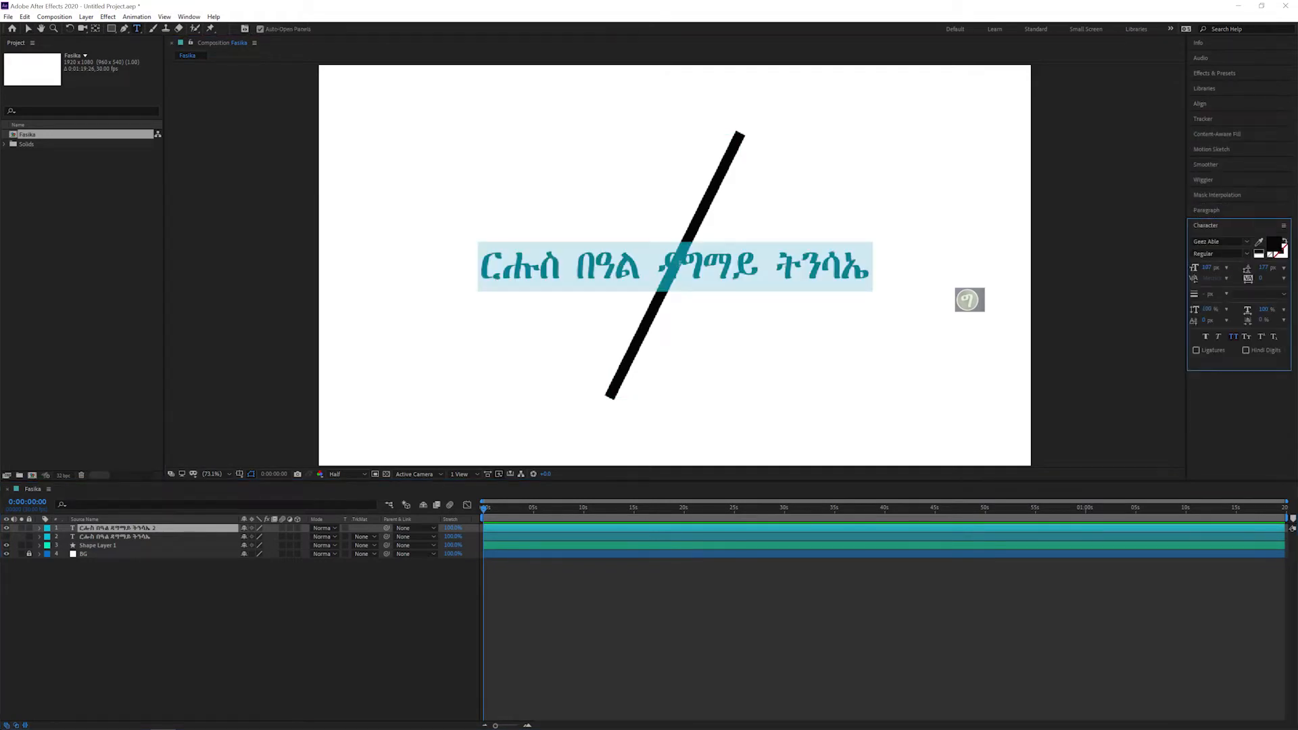
pyautogui.tripleClick(680, 264)
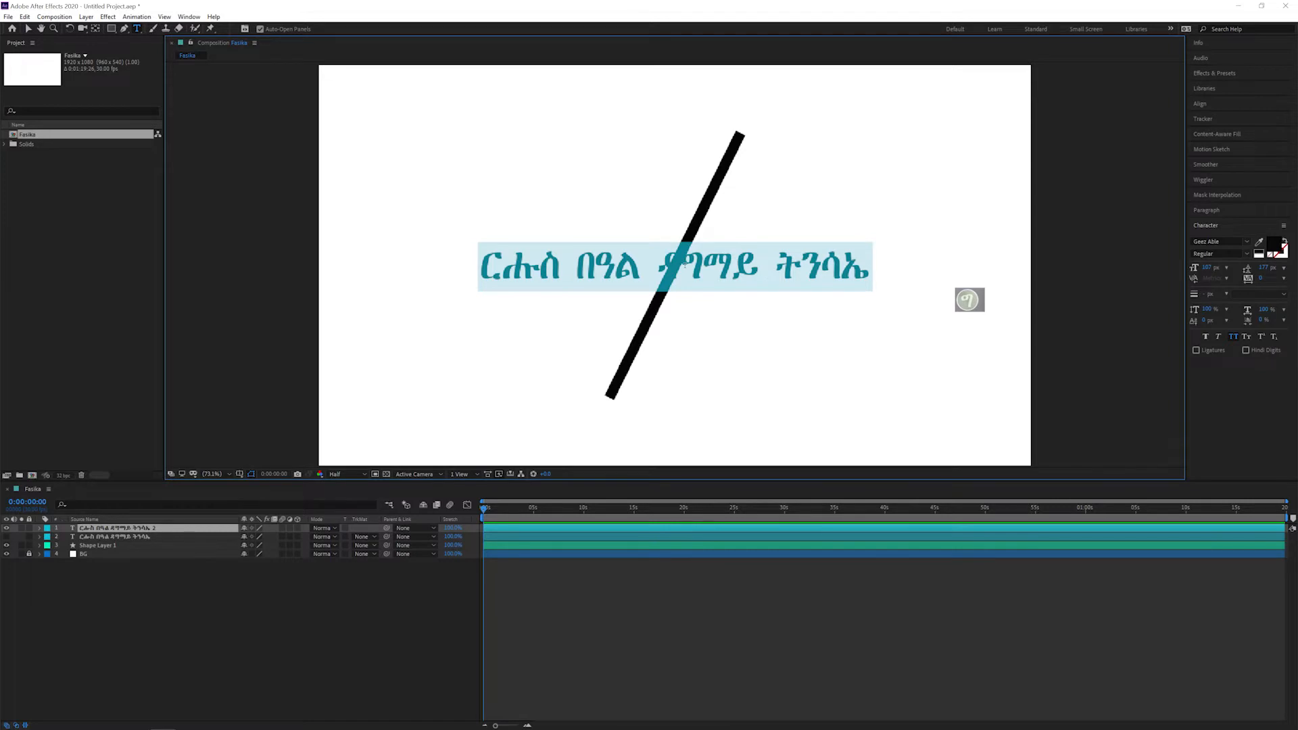
pyautogui.write('ንኩልና ኣመንቲ ክርስትና ይግበረልና')
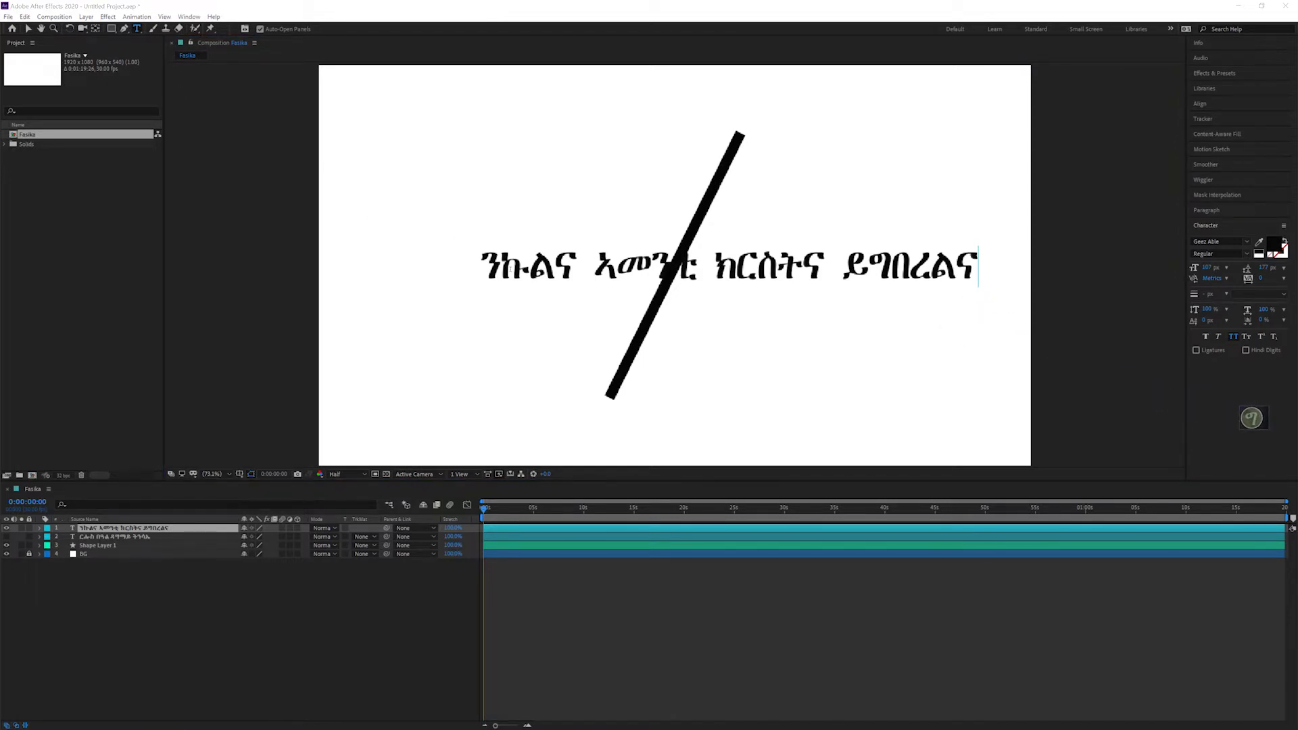
# Step: Center the new text horizontally in the composition
pyautogui.click(27, 29)
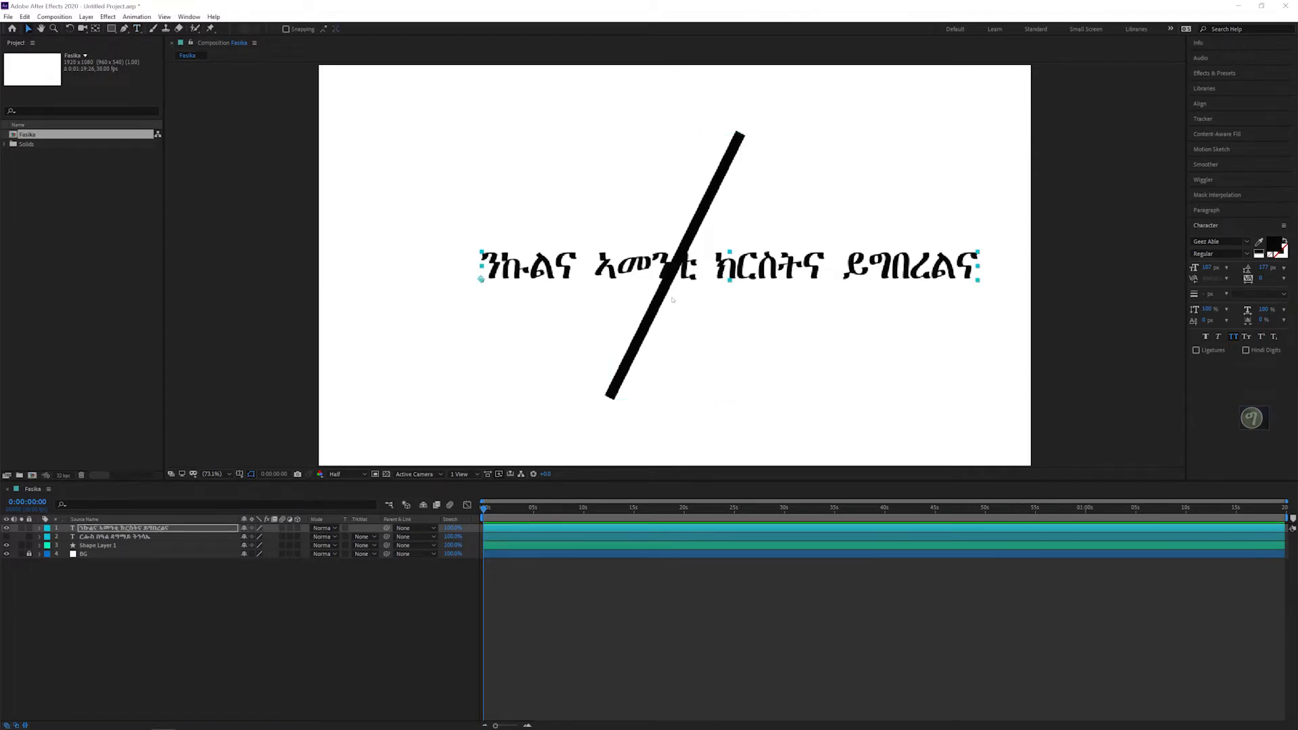
pyautogui.click(1208, 104)
pyautogui.click(1215, 129)
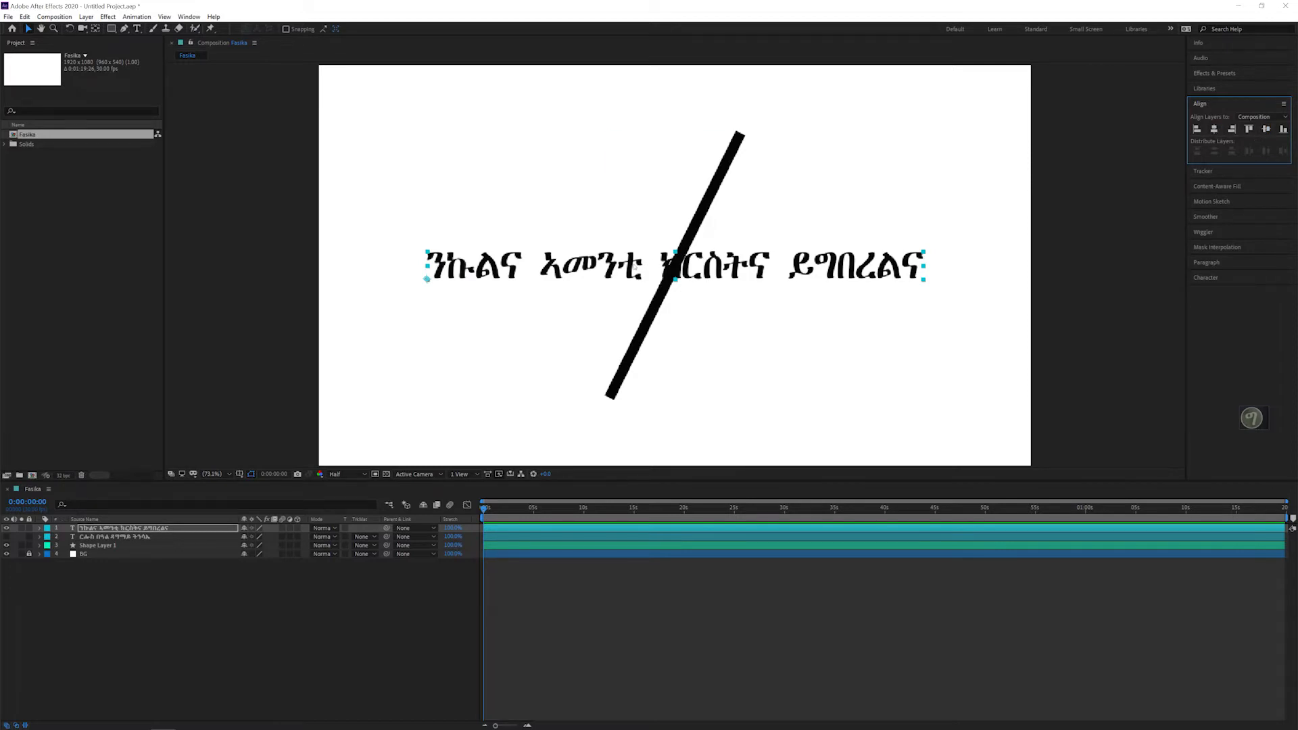
# Step: Toggle the original text layer's visibility to compare both texts, leaving it shown
pyautogui.click(6, 537)
pyautogui.click(6, 537)
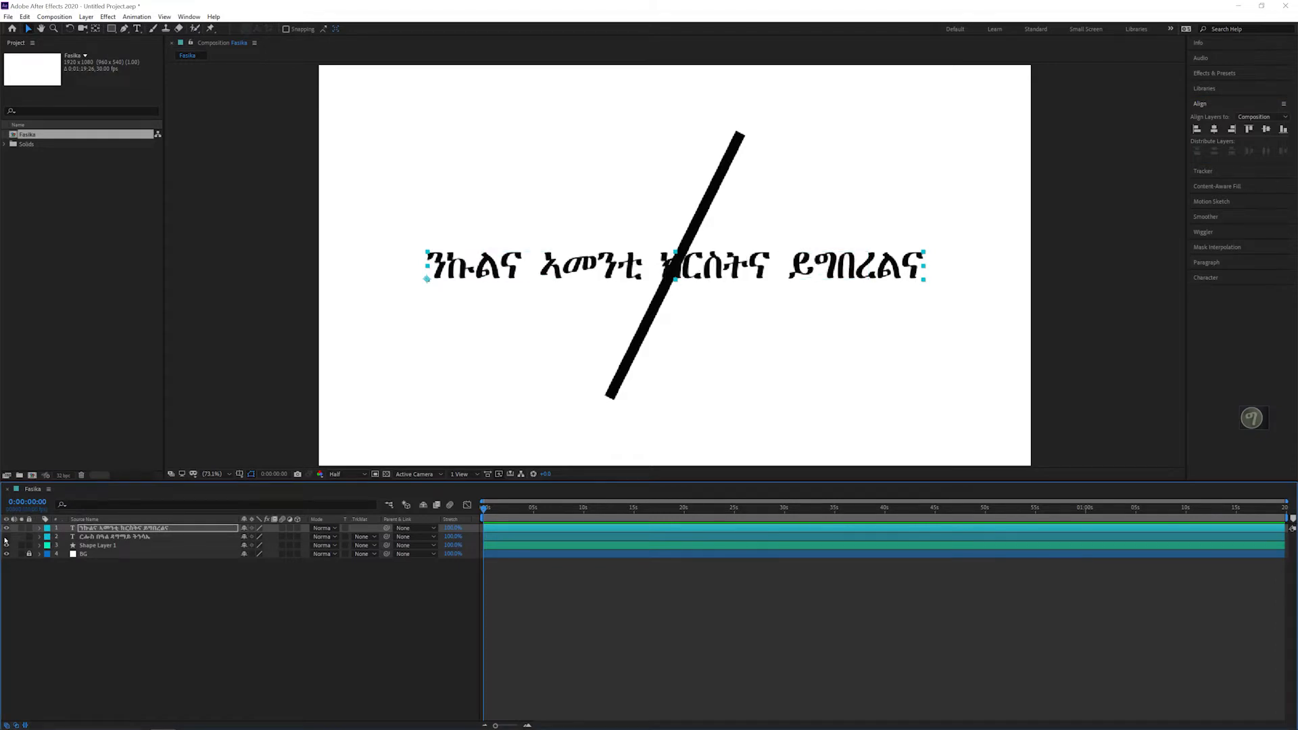
pyautogui.click(6, 537)
pyautogui.click(6, 537)
pyautogui.click(6, 537)
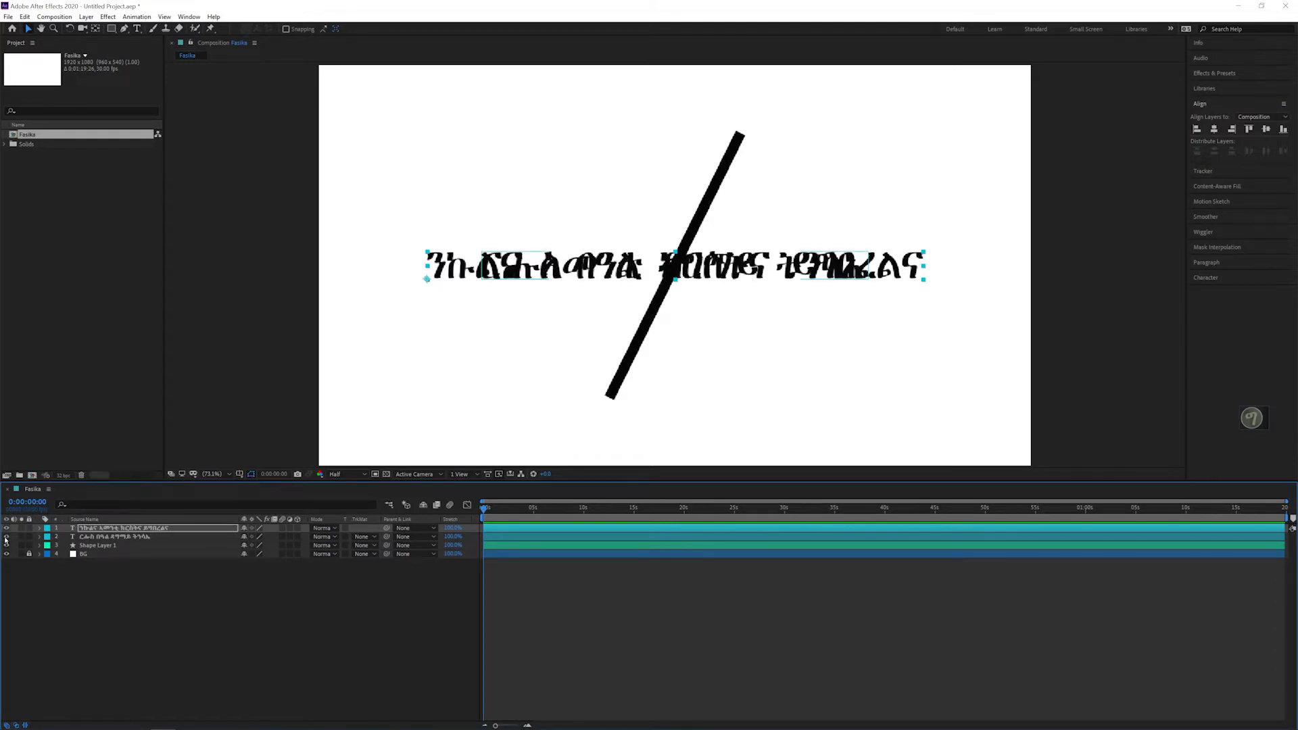
pyautogui.click(7, 537)
pyautogui.click(6, 537)
# Step: Pre-compose the original text layer under the name "ርሑስ በዓል ዳግማይ ትንሳኤ 1", moving all attributes into the new composition
pyautogui.rightClick(107, 539)
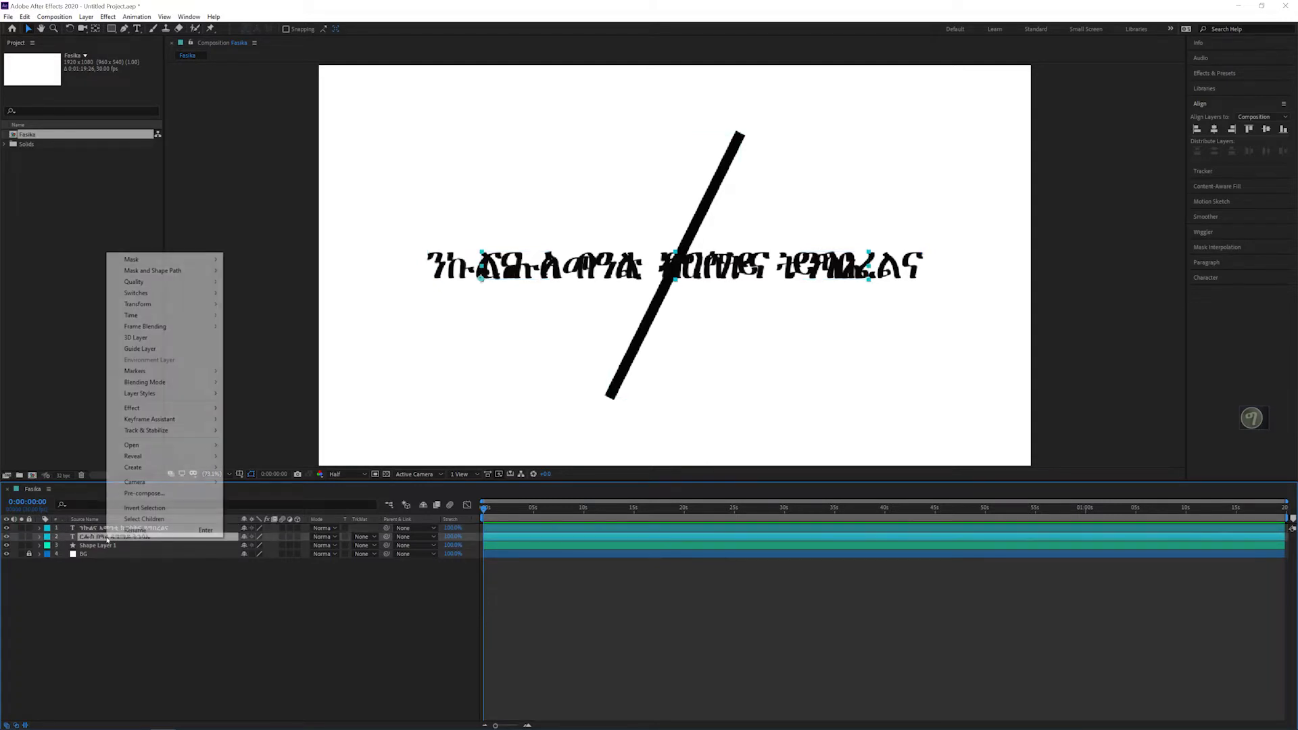
pyautogui.click(141, 495)
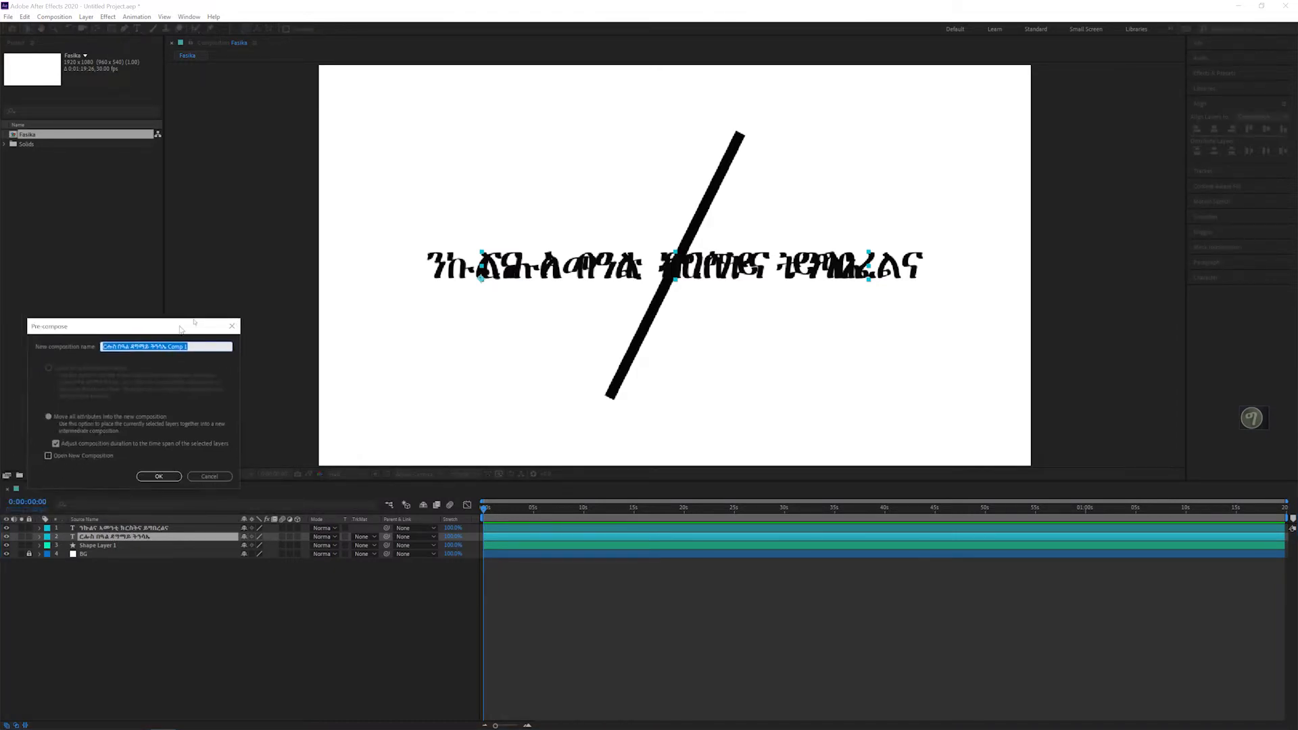
pyautogui.click(329, 273)
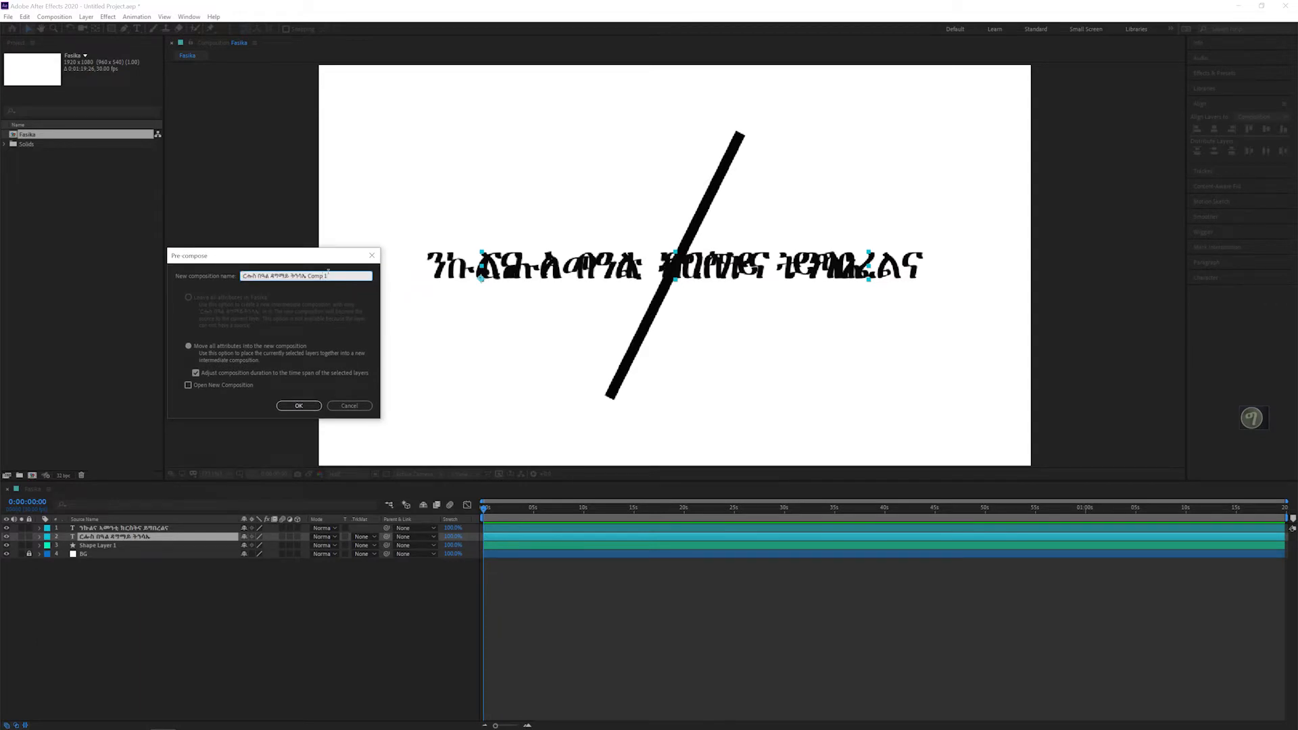
pyautogui.press('BackSpace')
pyautogui.press('BackSpace')
pyautogui.press('BackSpace')
pyautogui.click(298, 405)
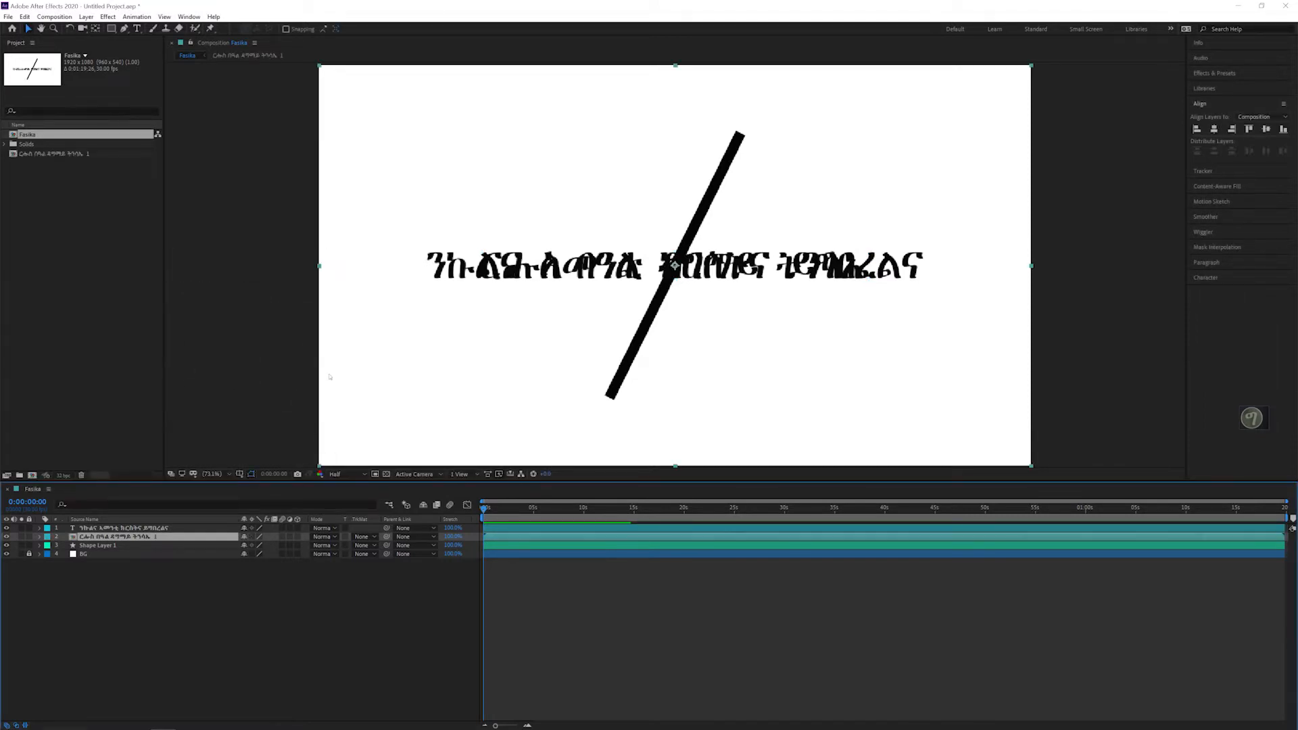
# Step: Pre-compose the second text layer under the name "ንኩልና ኣመንቲ ክርስትና ይግበረልና 2", moving all attributes into the new composition
pyautogui.rightClick(126, 528)
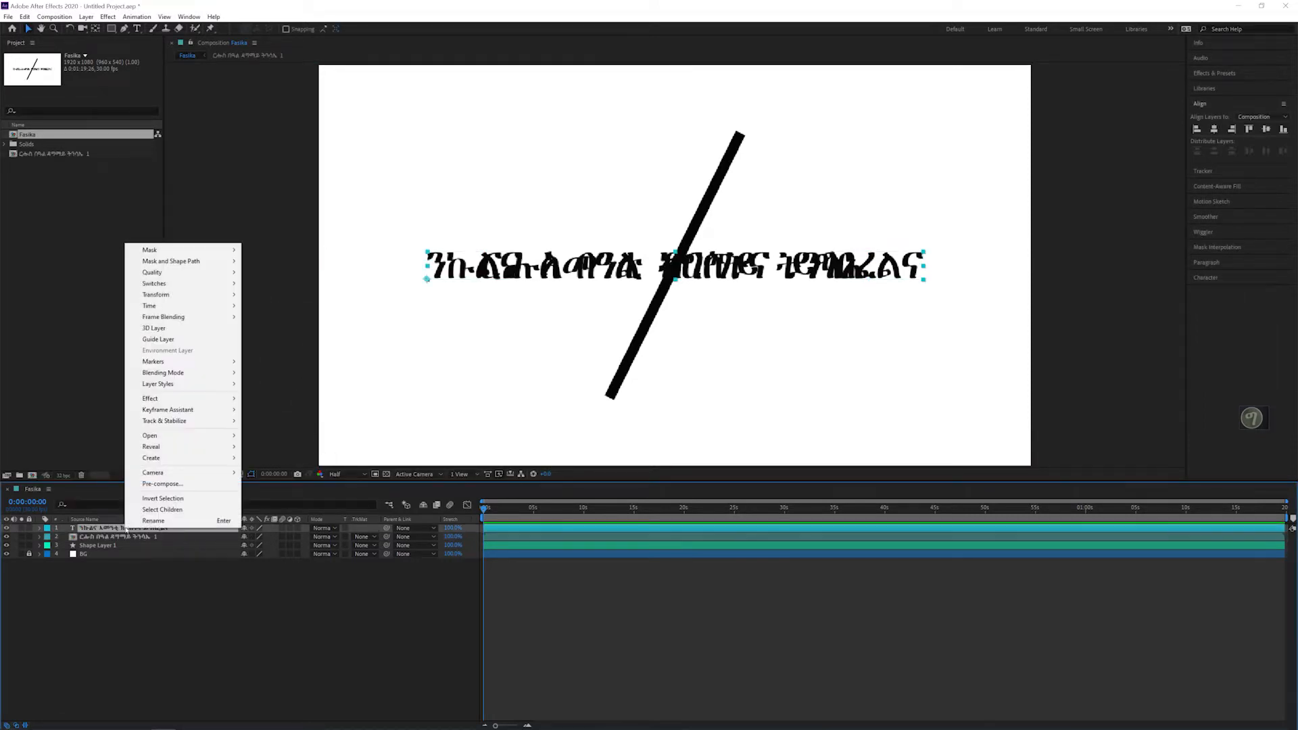
pyautogui.click(163, 484)
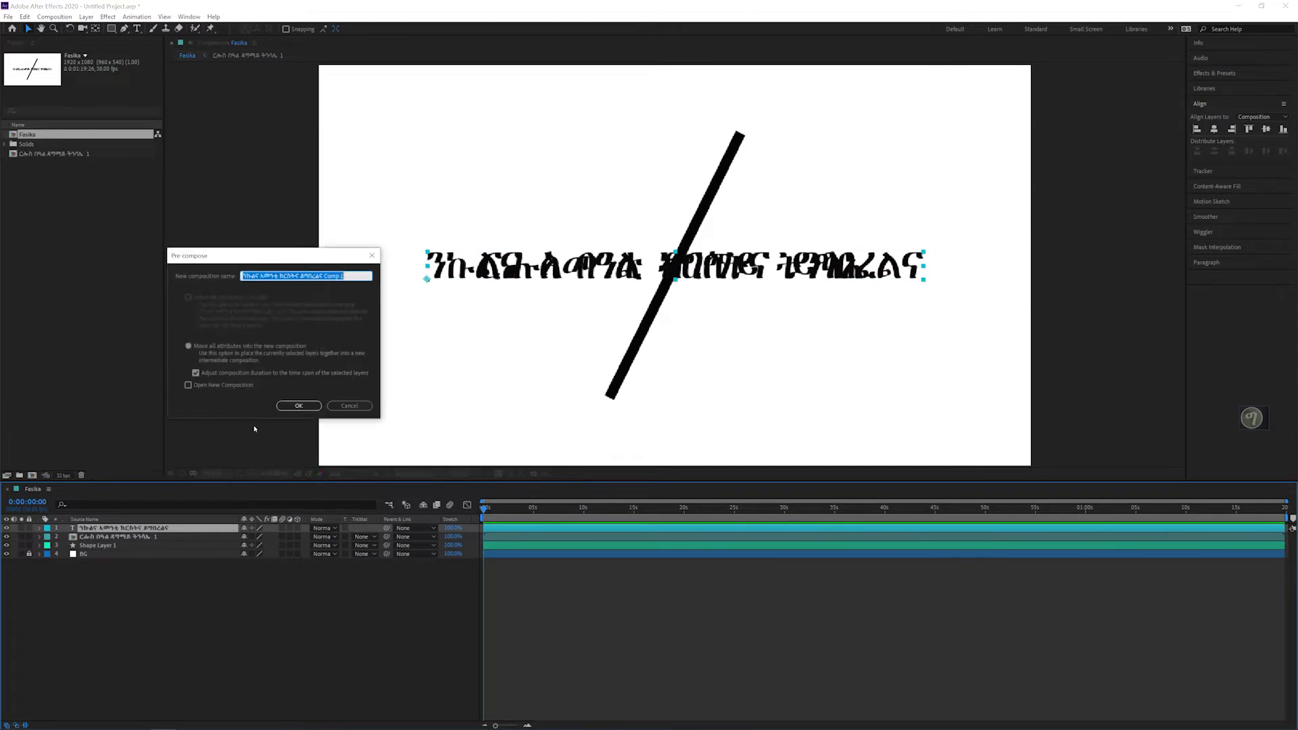
pyautogui.click(343, 276)
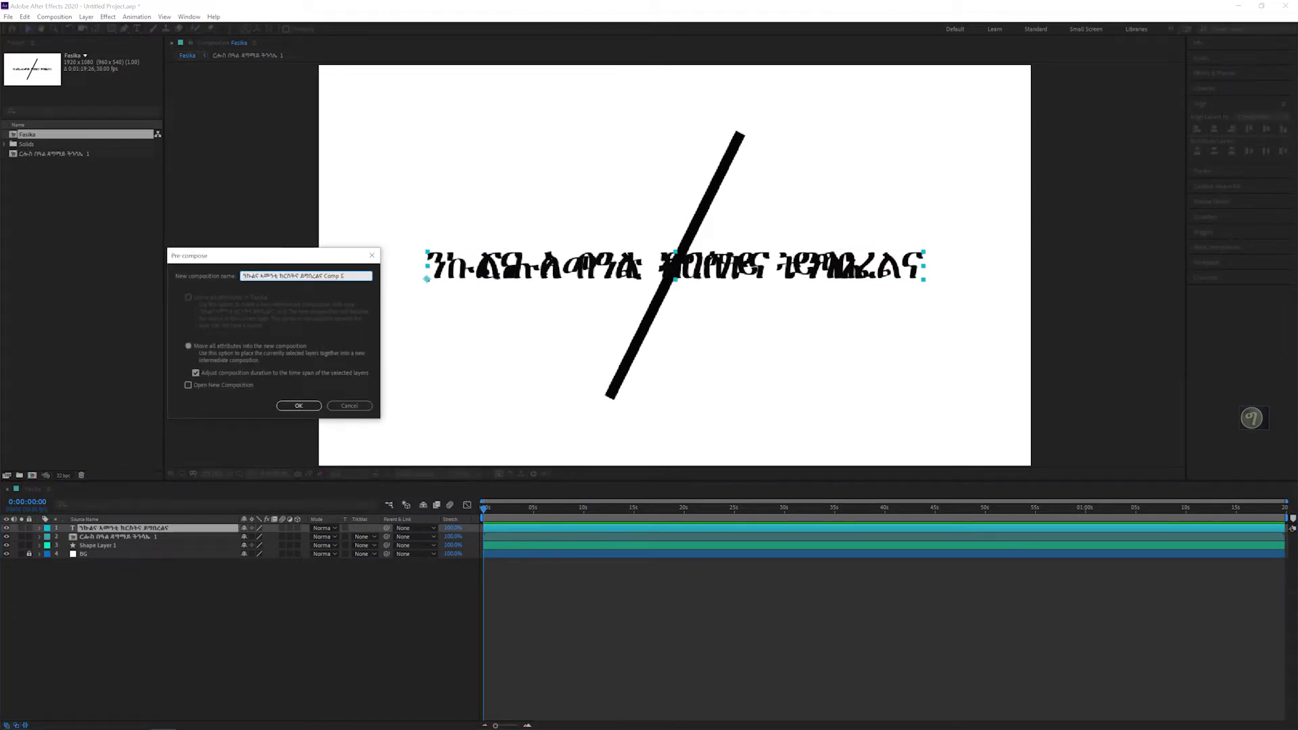
pyautogui.press('BackSpace')
pyautogui.press('BackSpace')
pyautogui.click(304, 401)
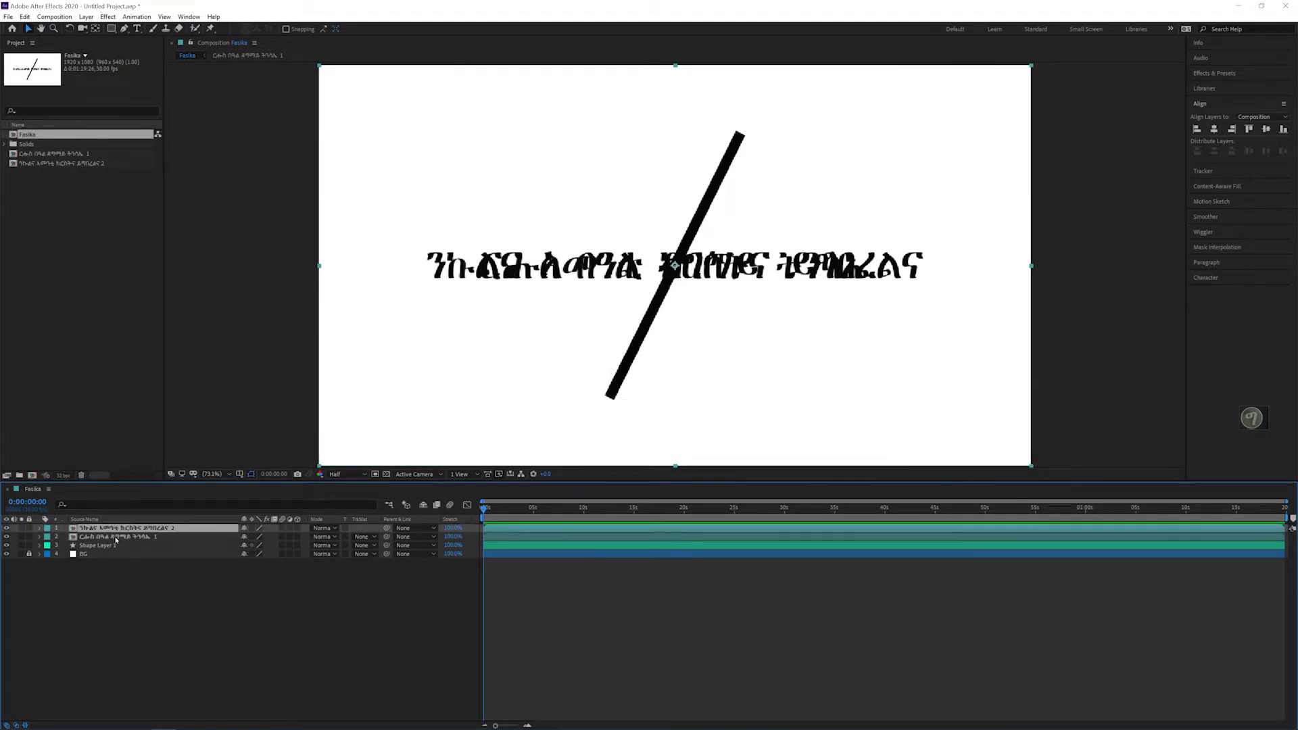
# Step: Hide both text pre-compositions so only the diagonal line shows on the background
pyautogui.click(115, 536)
pyautogui.click(7, 529)
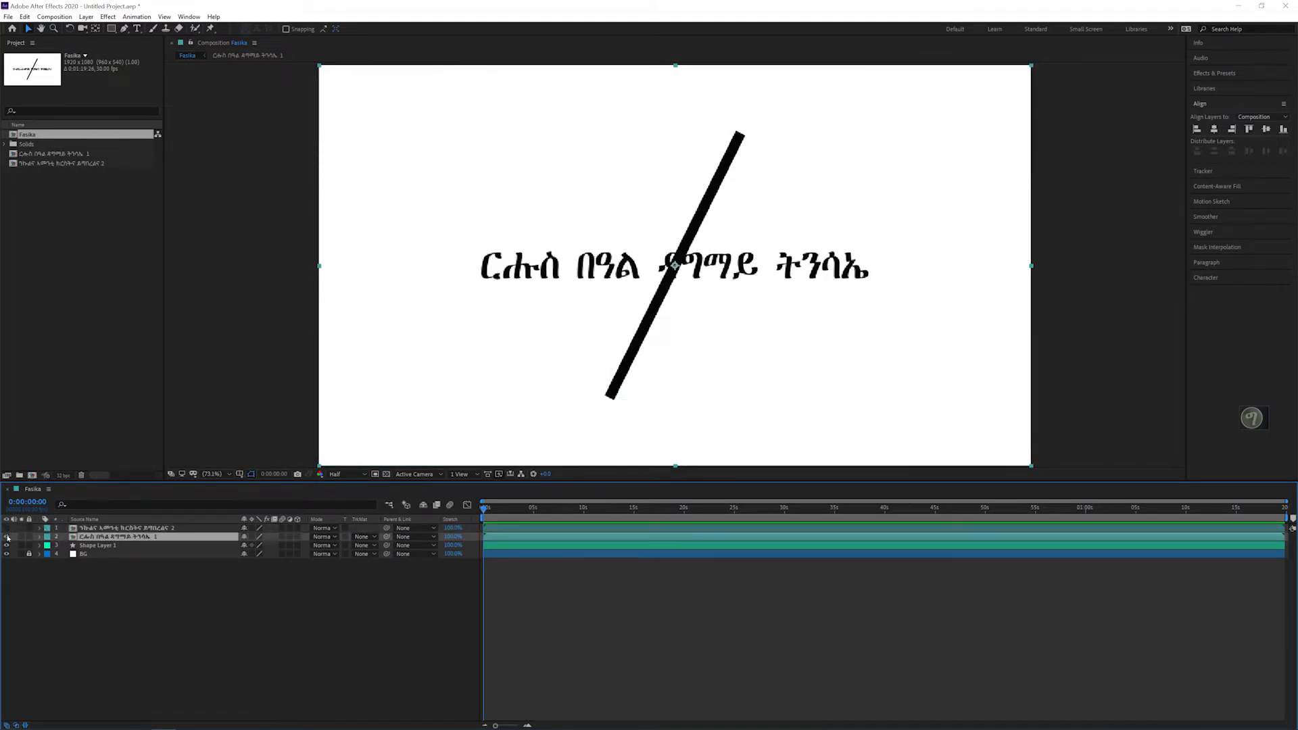
pyautogui.click(7, 536)
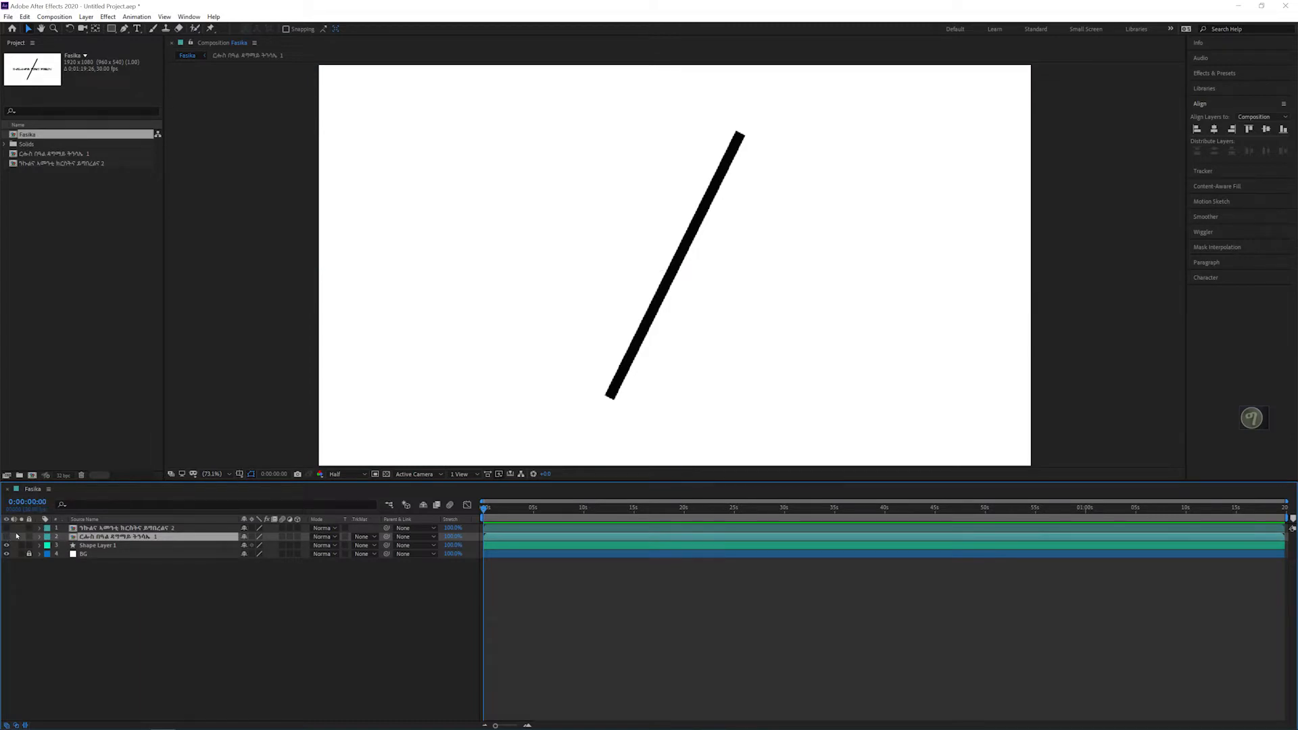
# Step: Add Trim Paths to the diagonal line's shape layer and expand its properties
pyautogui.click(115, 544)
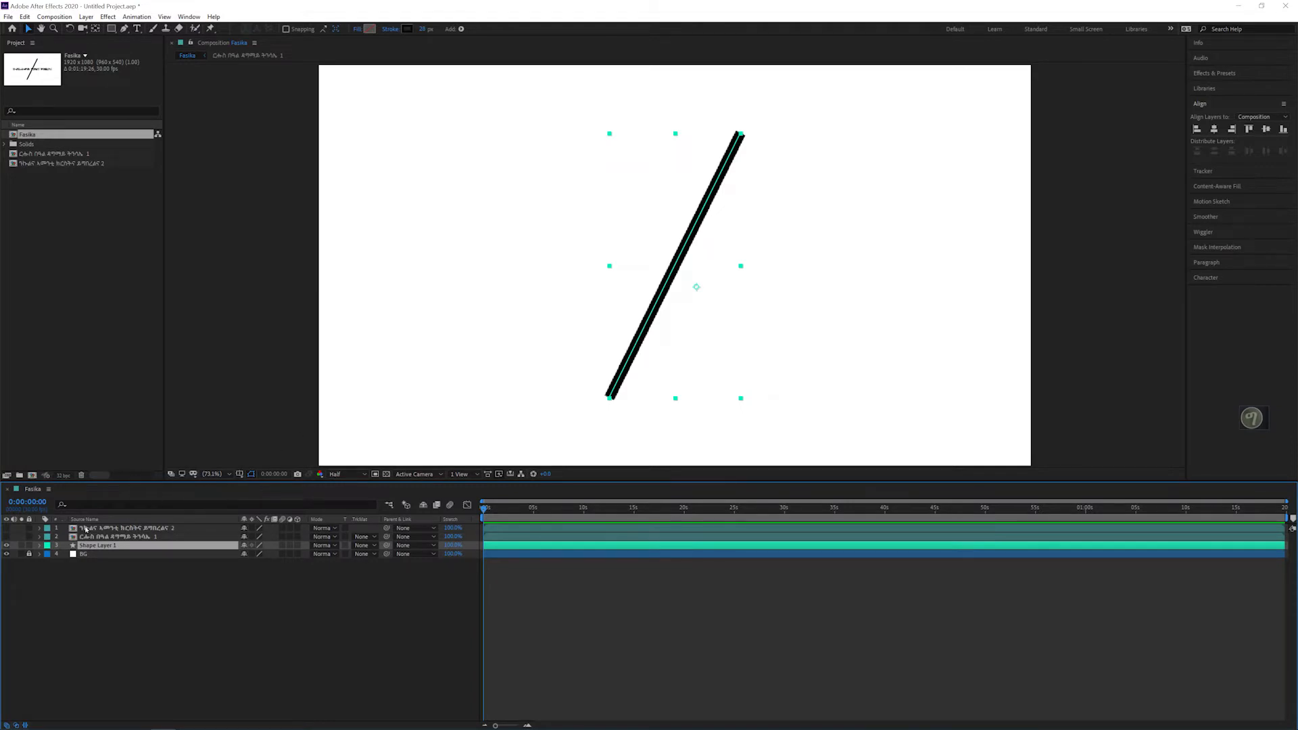
pyautogui.click(39, 546)
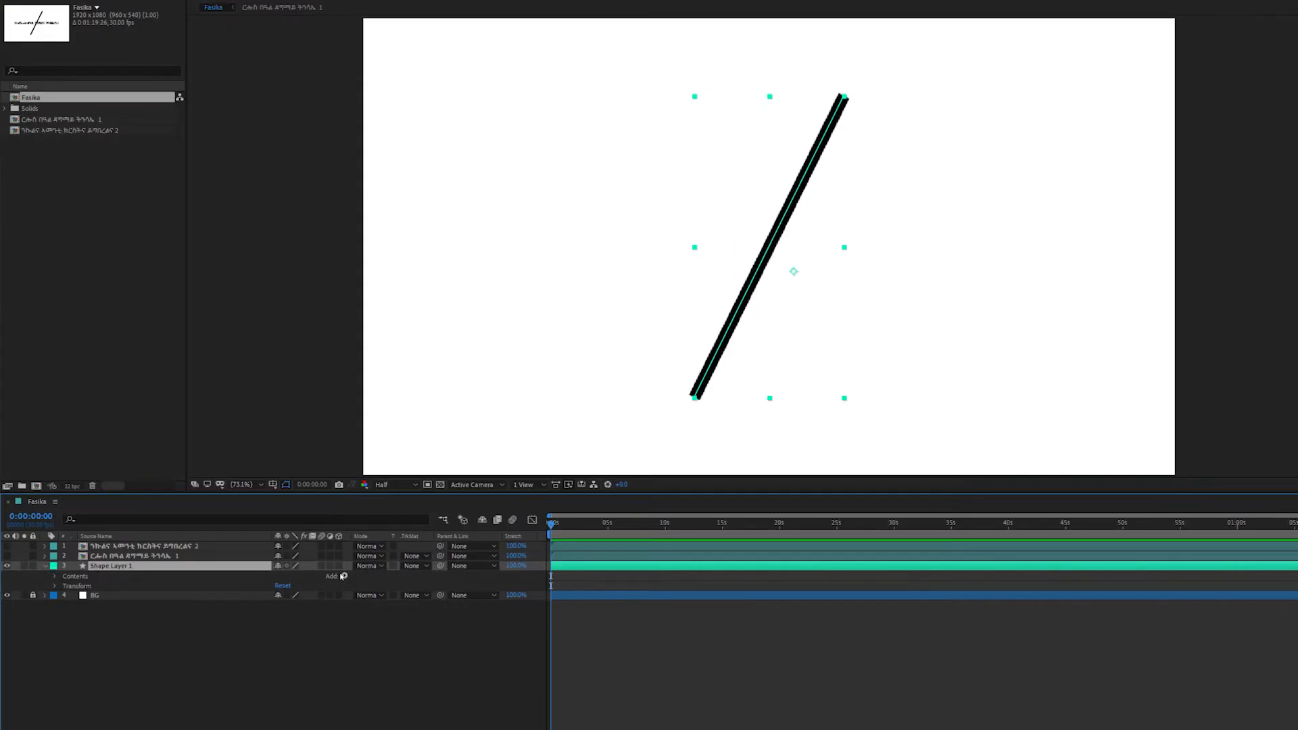
pyautogui.click(344, 576)
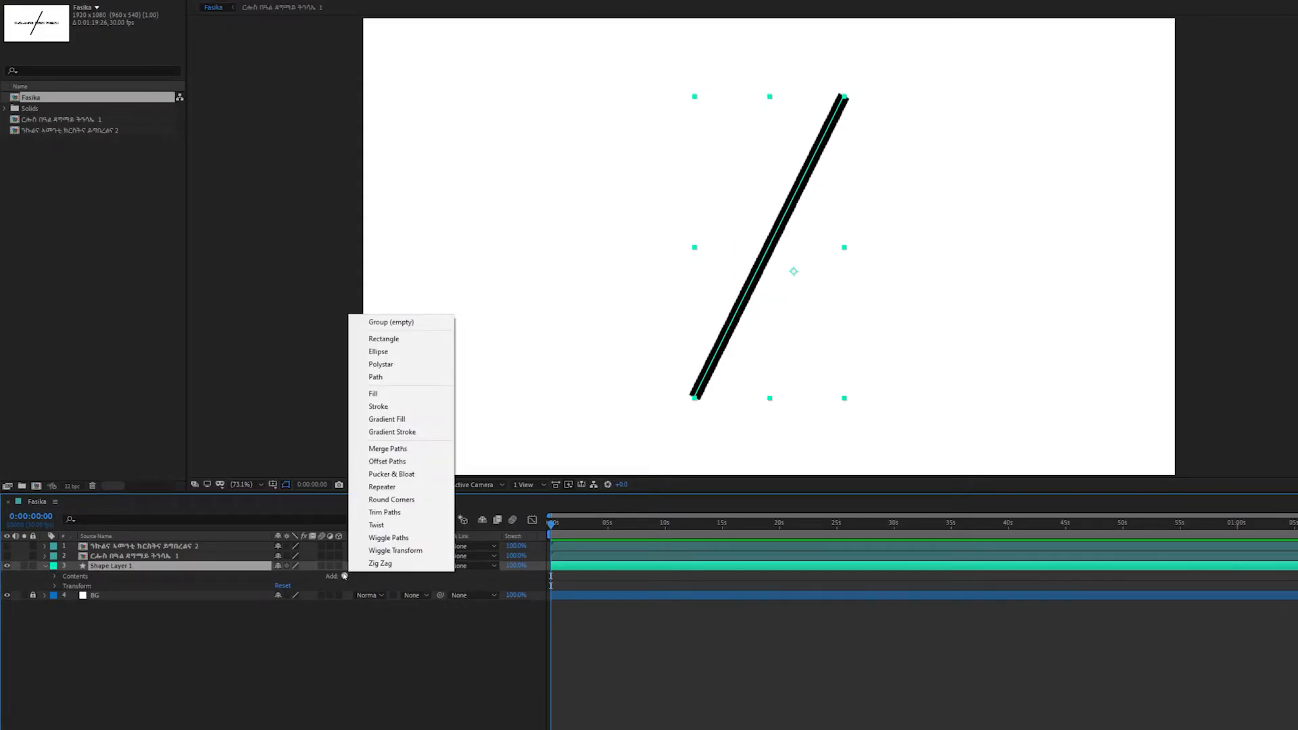
pyautogui.click(384, 512)
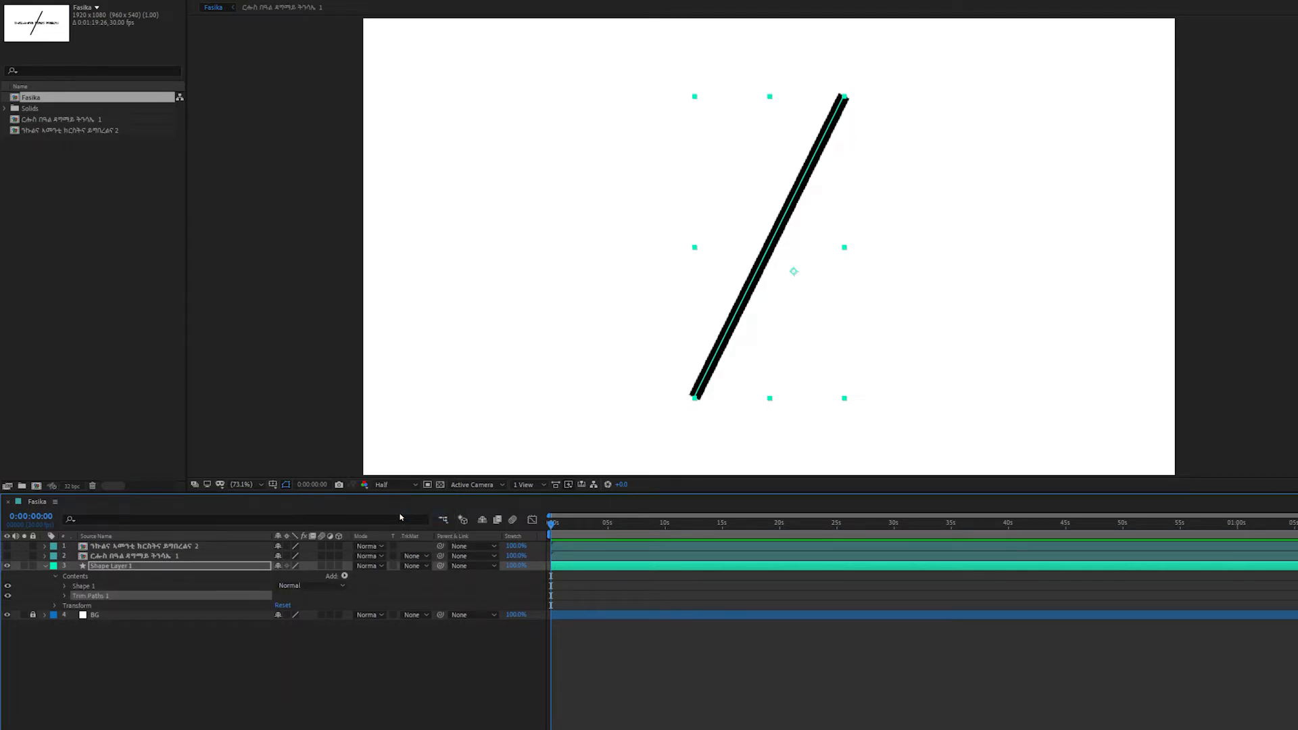
pyautogui.click(65, 596)
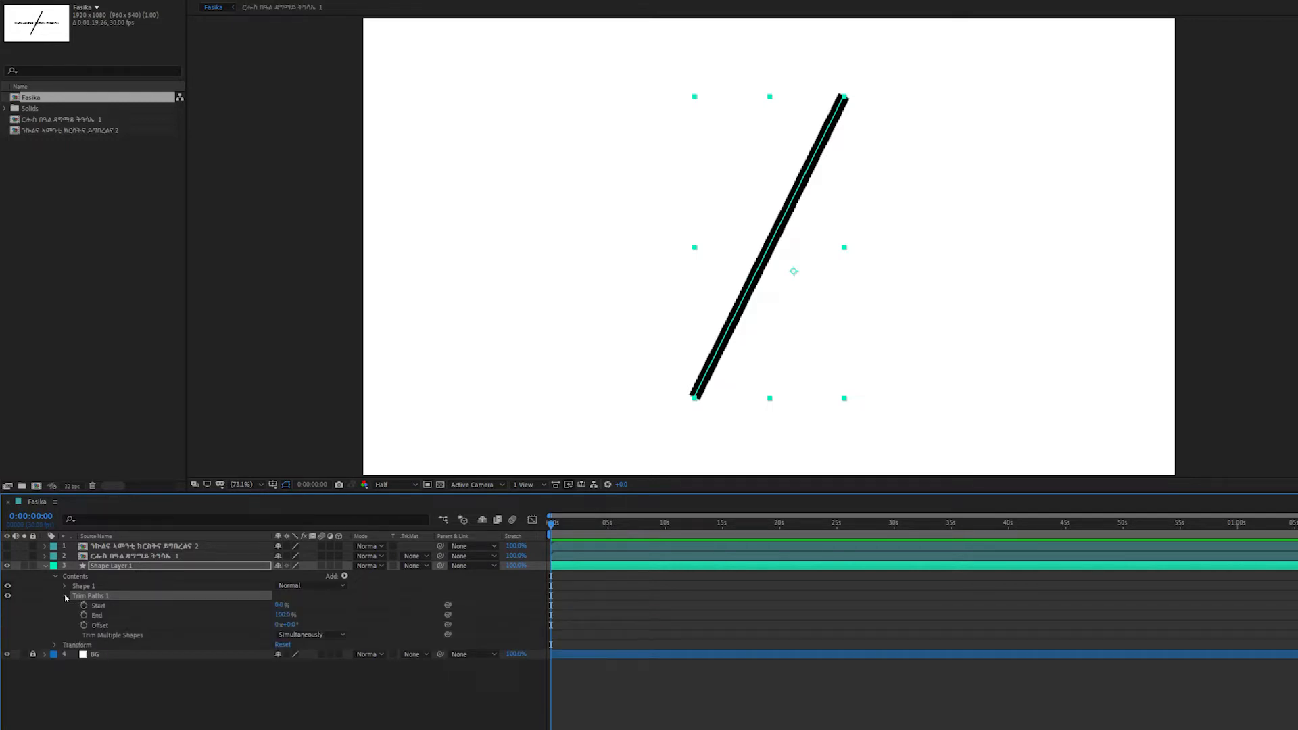
# Step: Set both the Start and End values of the line's Trim Paths to 50%
pyautogui.click(281, 605)
pyautogui.write('50')
pyautogui.press('Tab')
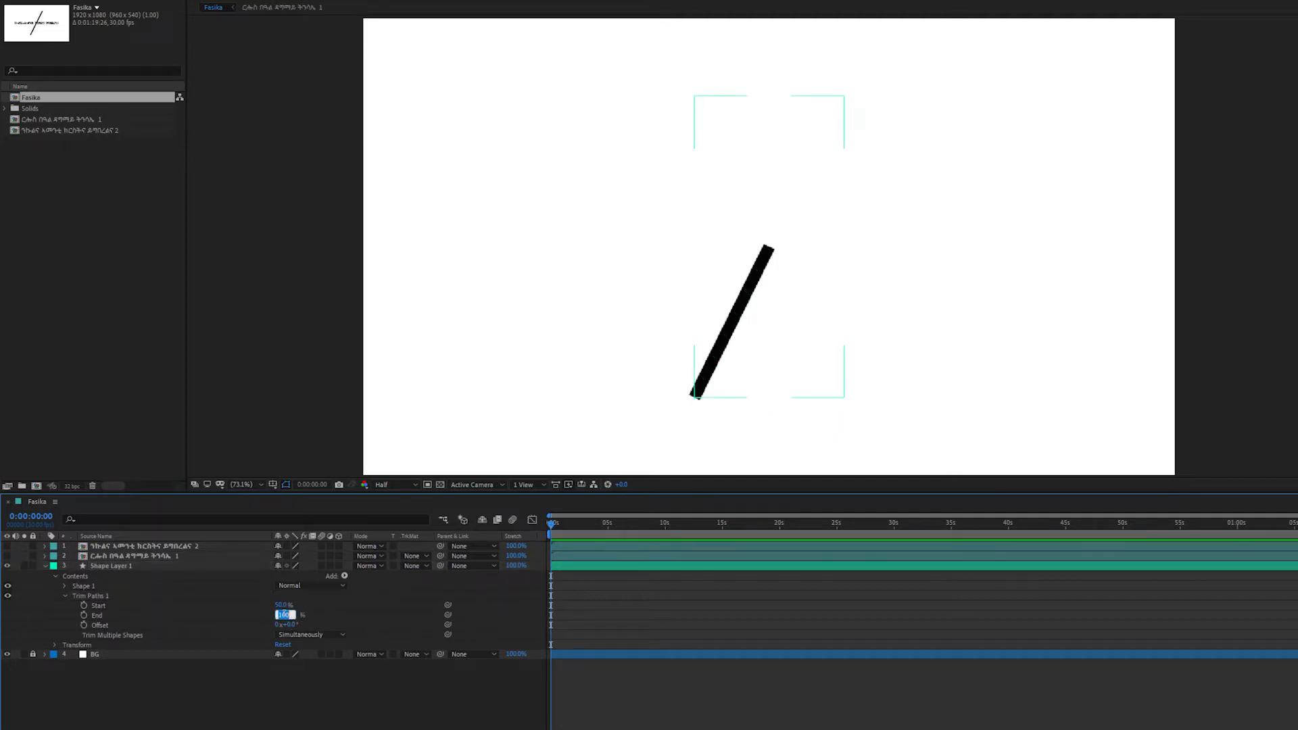
pyautogui.write('50')
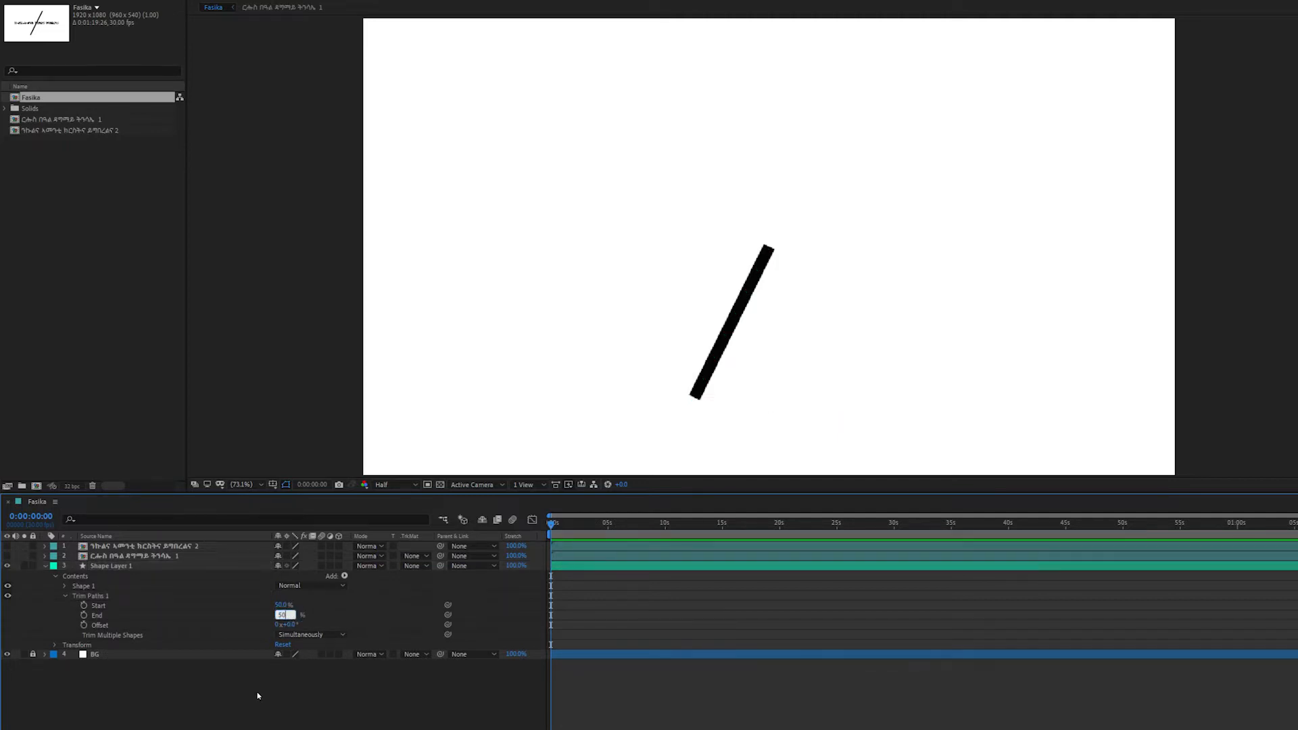
pyautogui.press('Return')
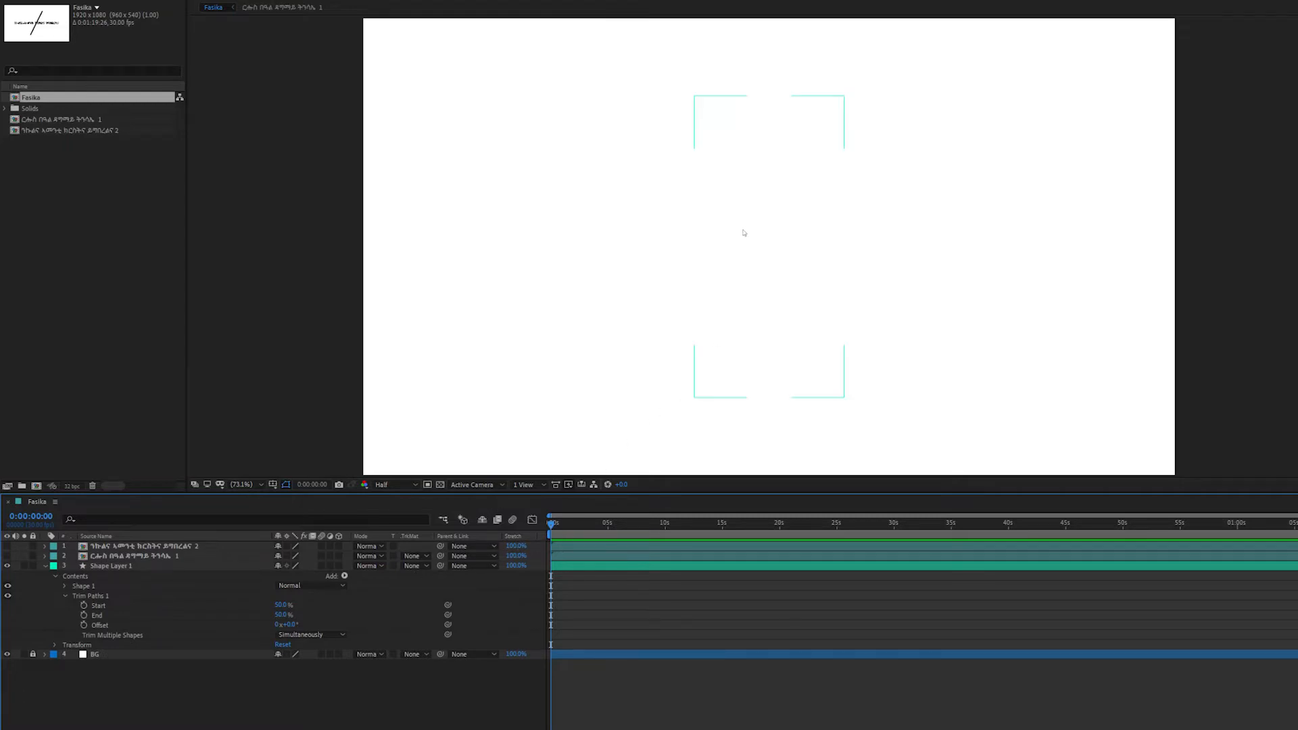
# Step: Enable keyframing for the Trim Paths Start and End on the diagonal line at 0:00:00:00
pyautogui.click(716, 302)
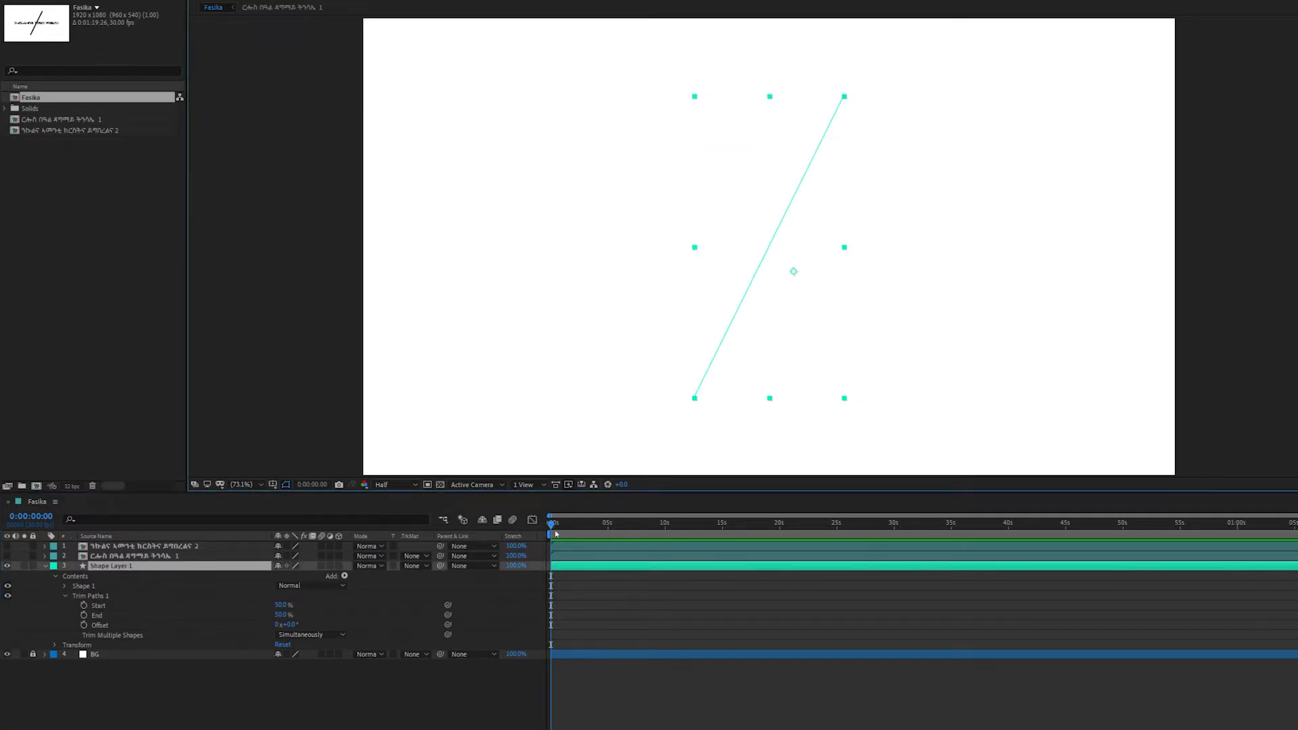
pyautogui.moveTo(555, 534)
pyautogui.mouseDown()
pyautogui.moveTo(667, 533)
pyautogui.moveTo(548, 534)
pyautogui.mouseUp()
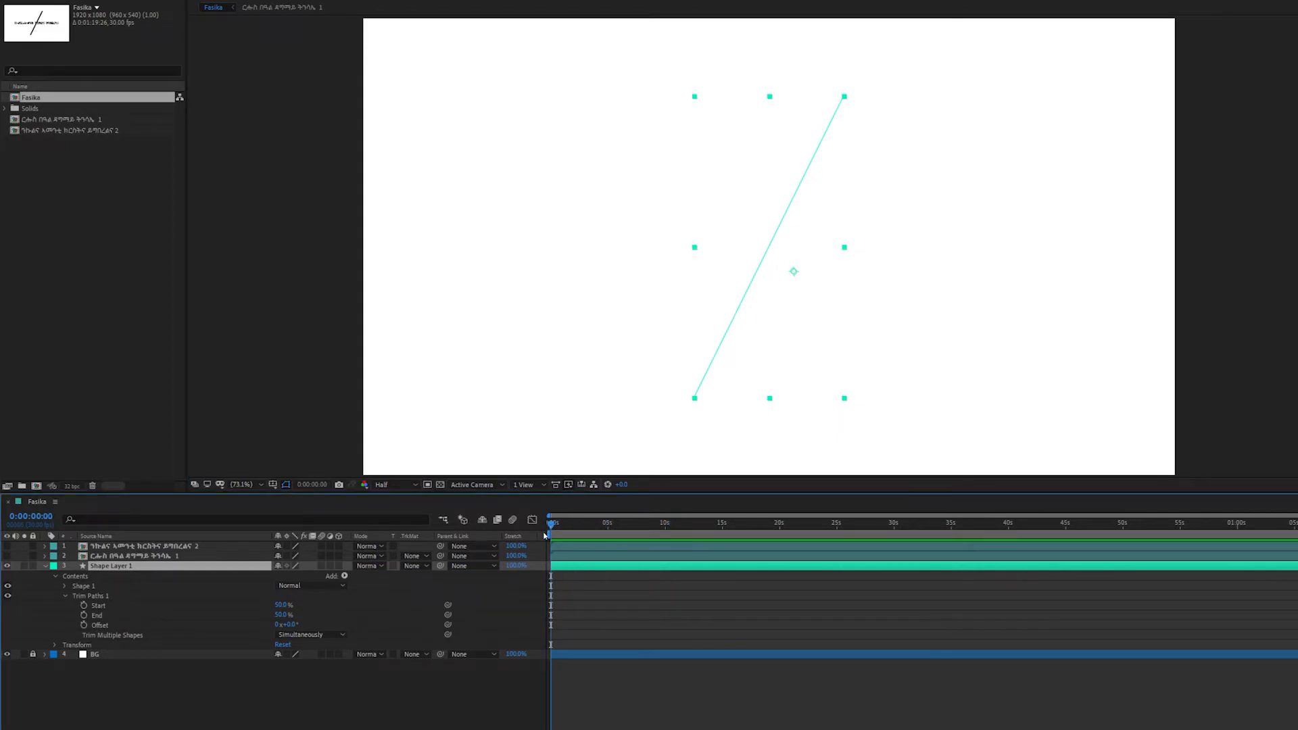
pyautogui.click(84, 606)
pyautogui.click(83, 615)
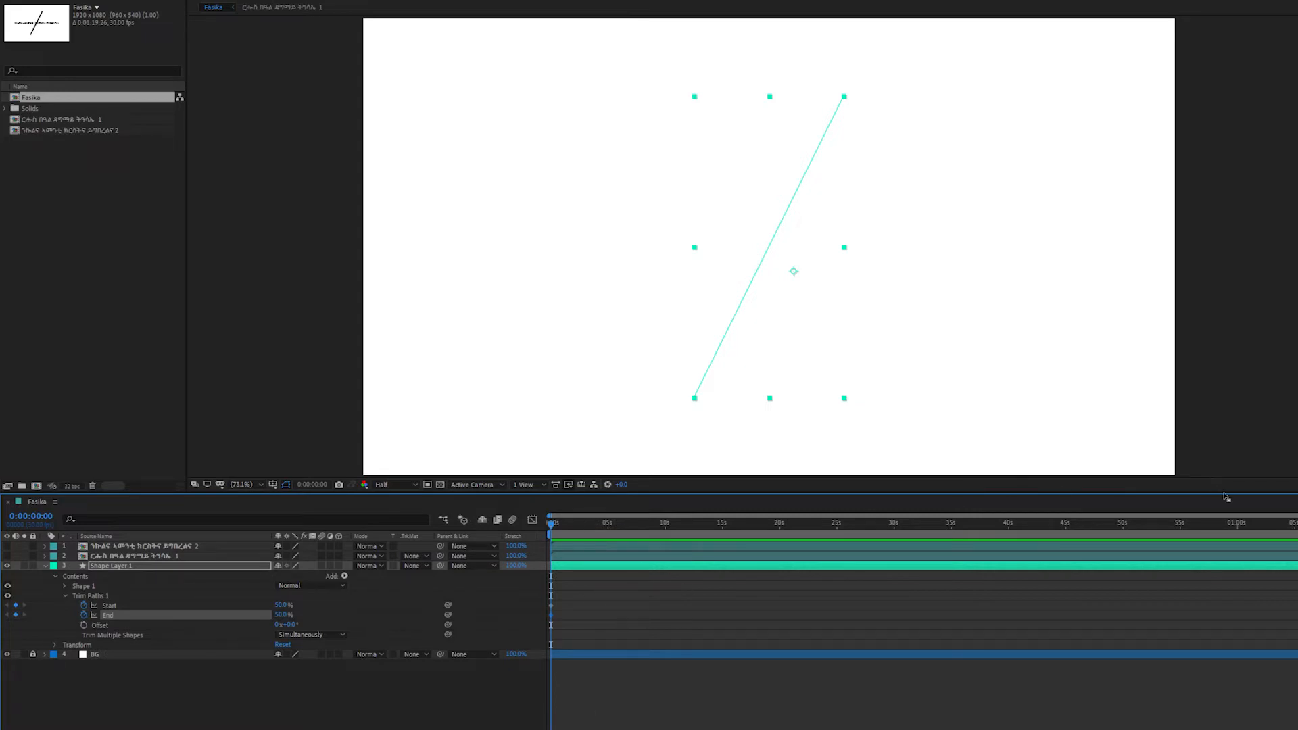
pyautogui.press('=')
pyautogui.press('=')
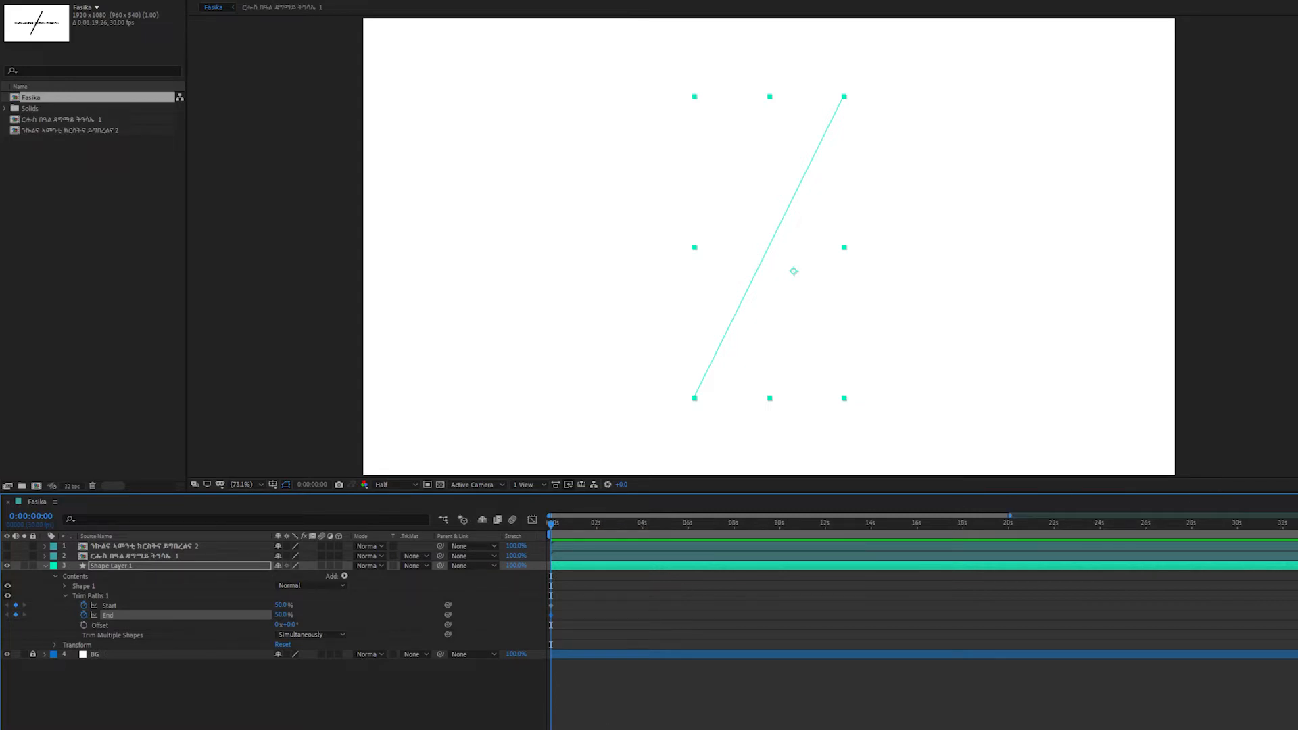
# Step: Check the frame rate in the Fasika composition's settings, leaving the settings as they are
pyautogui.press('-')
pyautogui.press('-')
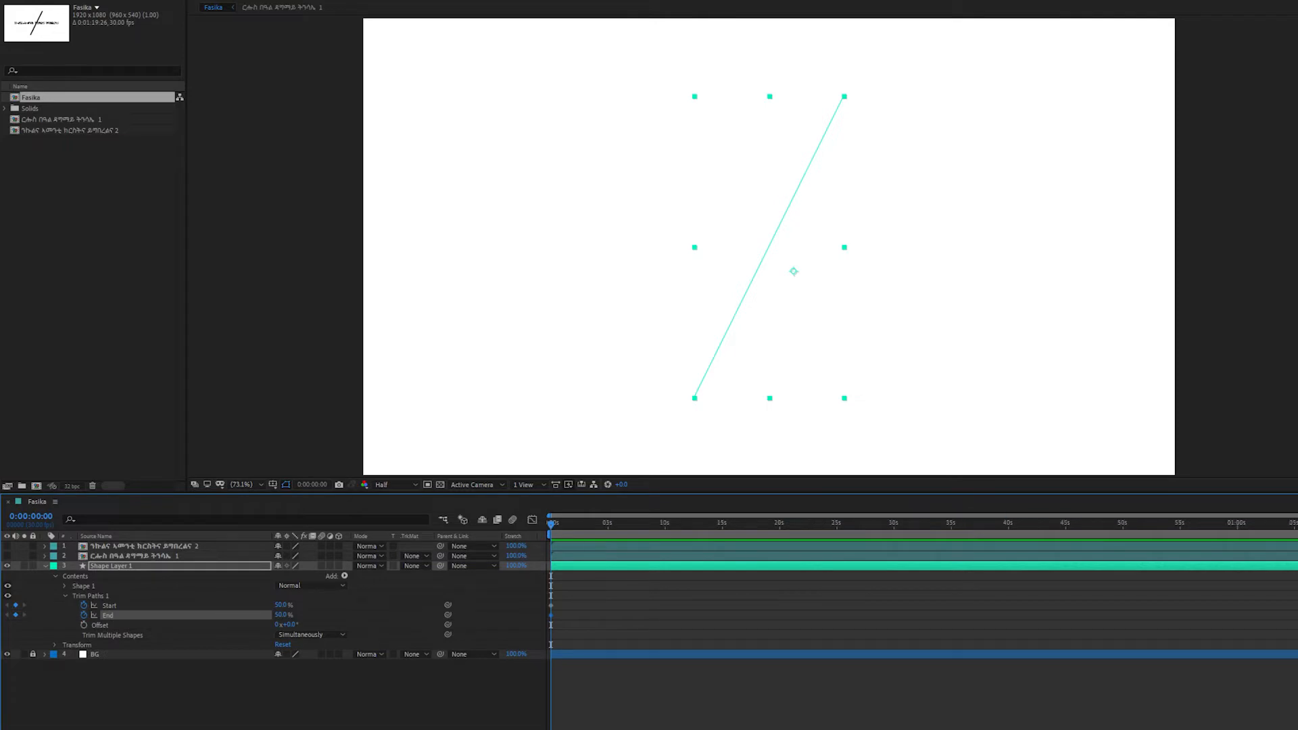
pyautogui.press('=')
pyautogui.press('=')
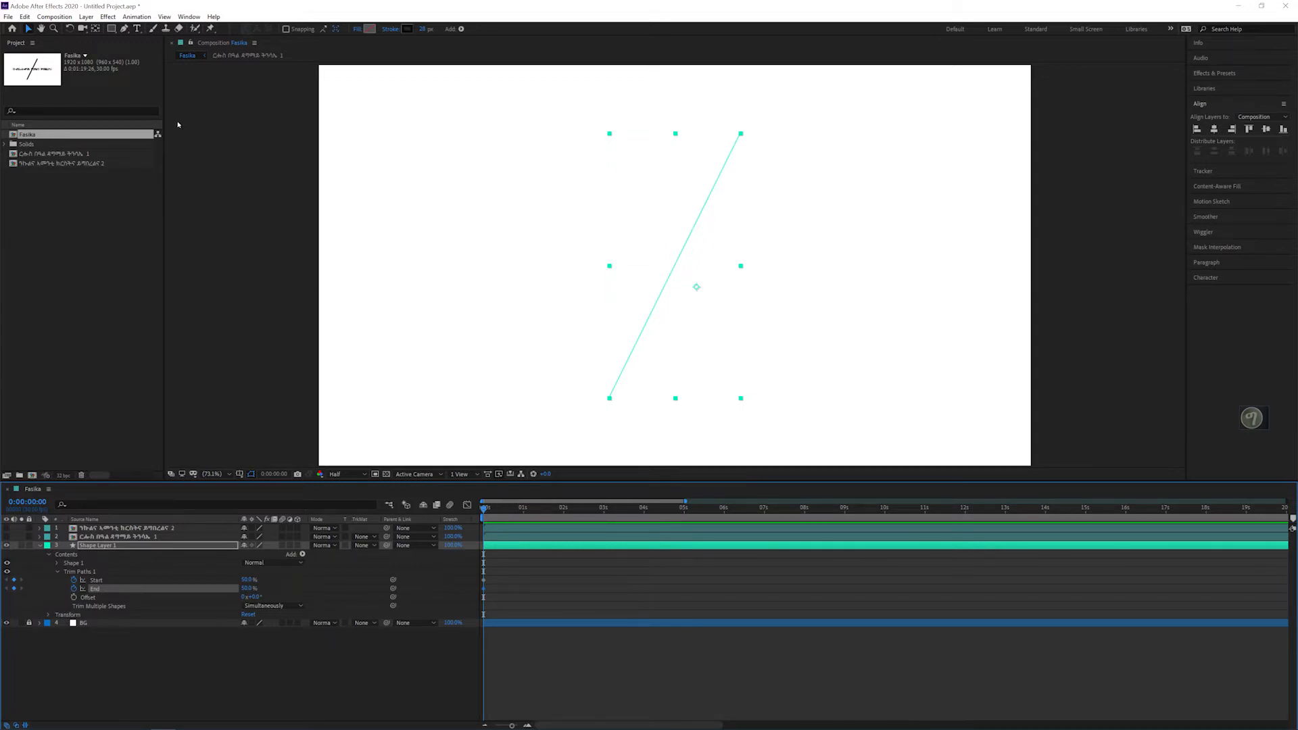
pyautogui.click(54, 16)
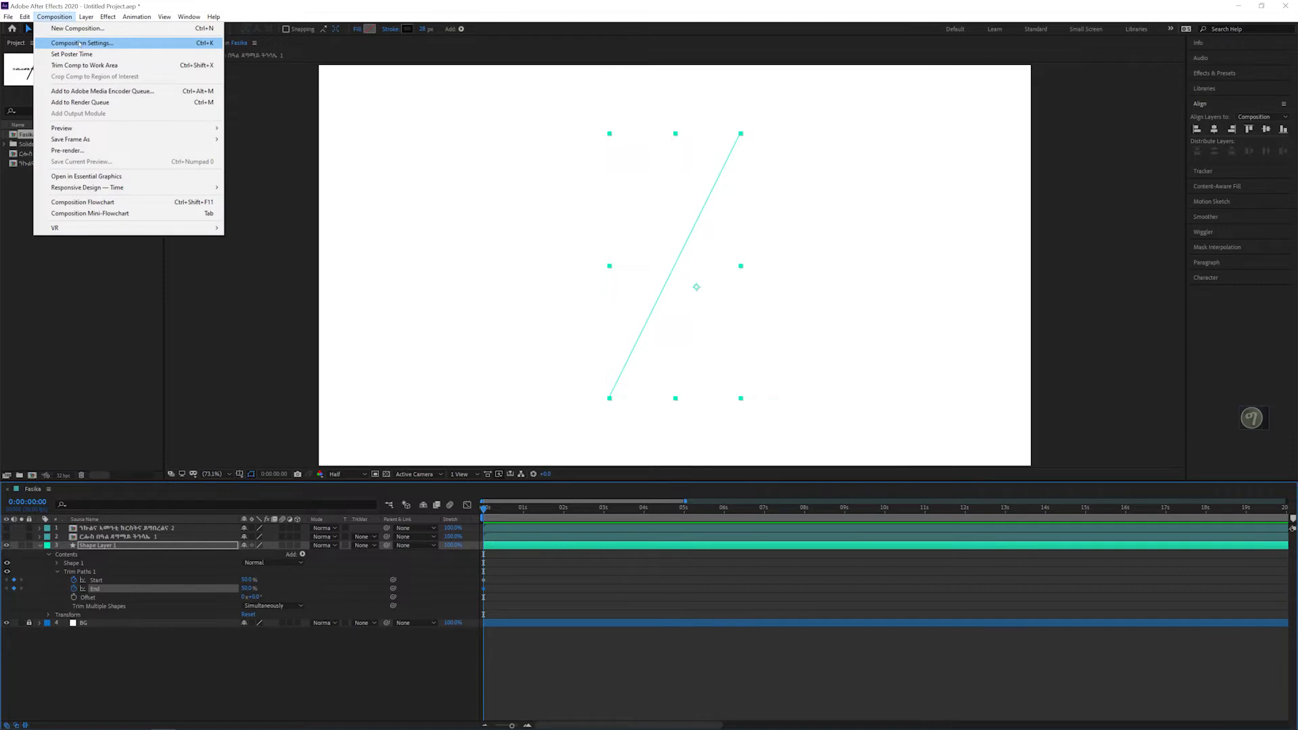
pyautogui.click(79, 43)
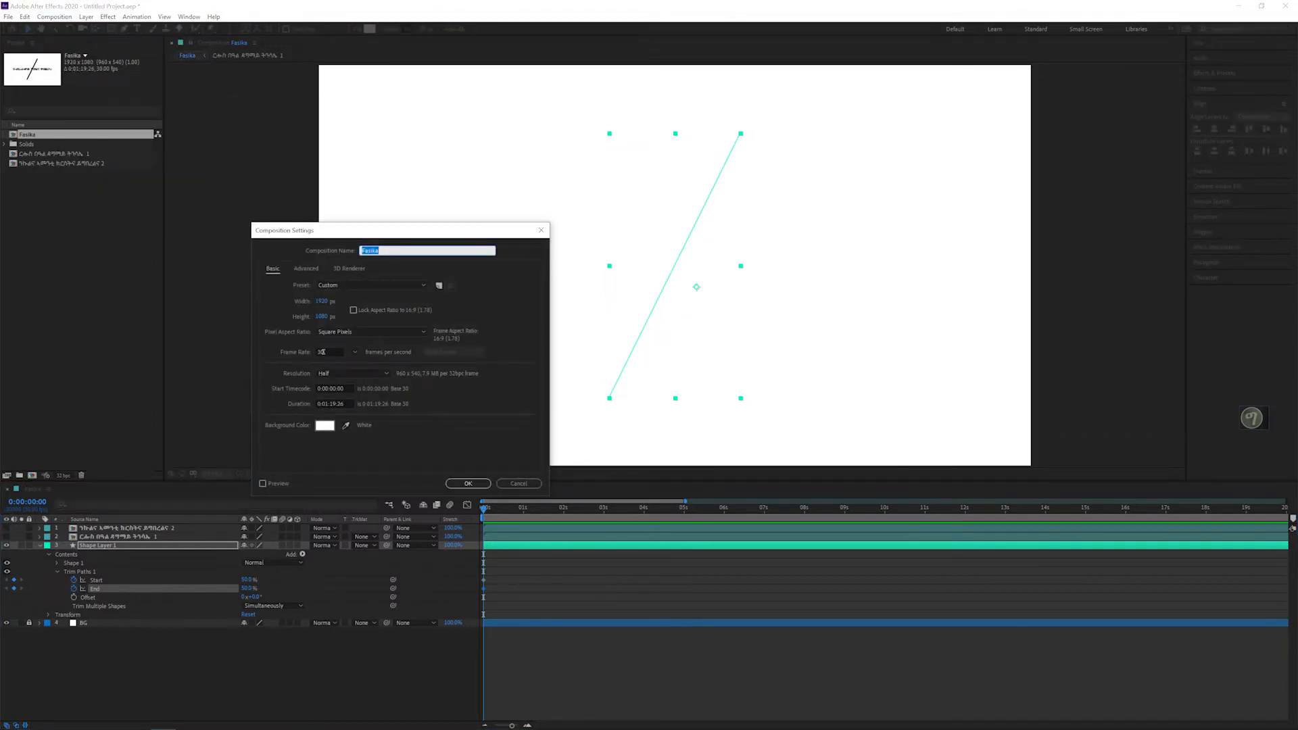
pyautogui.click(506, 482)
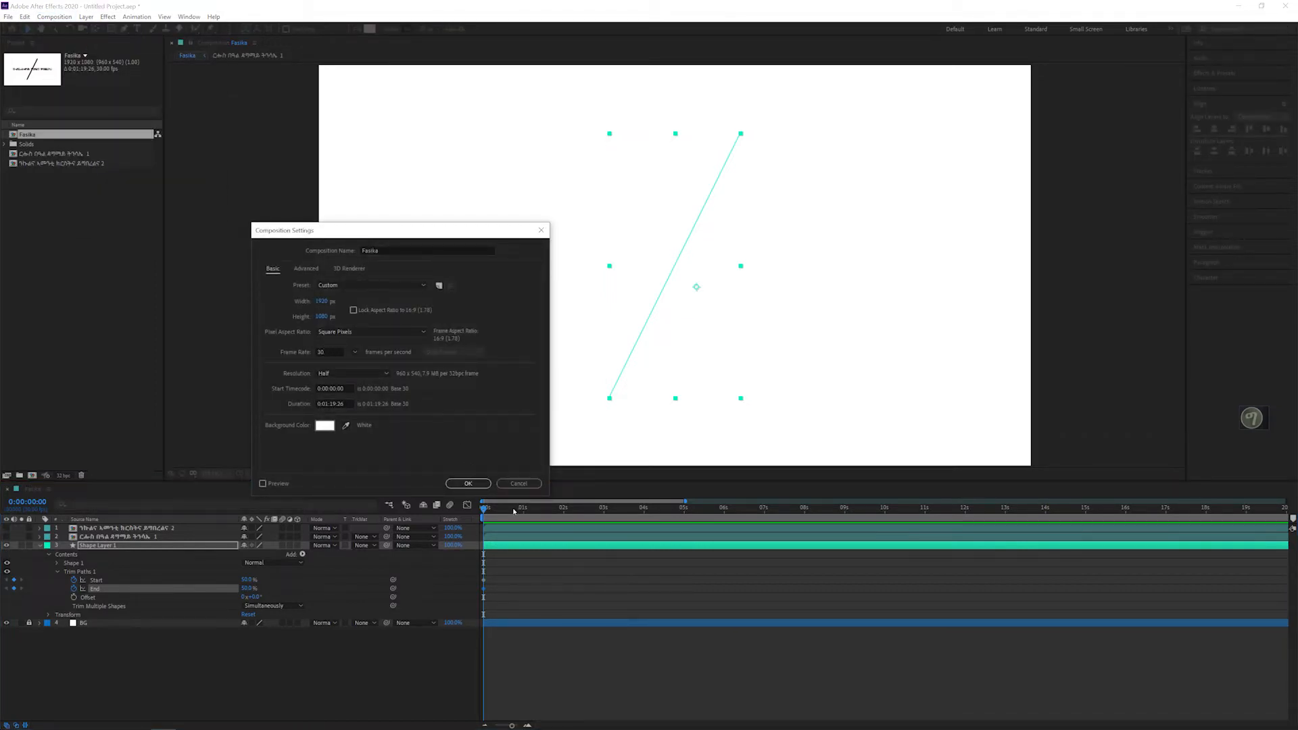
pyautogui.click(519, 483)
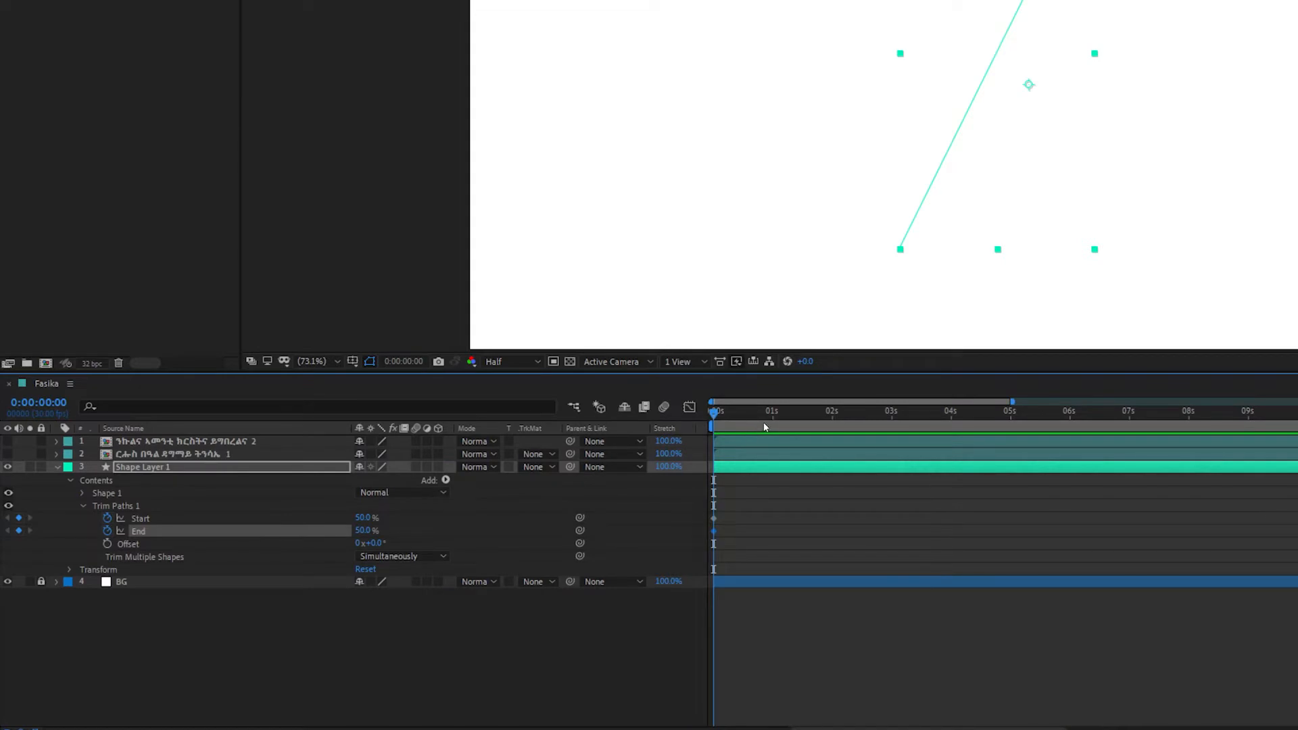
# Step: At 0:00:01:00, set the line's Trim Paths Start to 100% and End to 0%
pyautogui.click(774, 413)
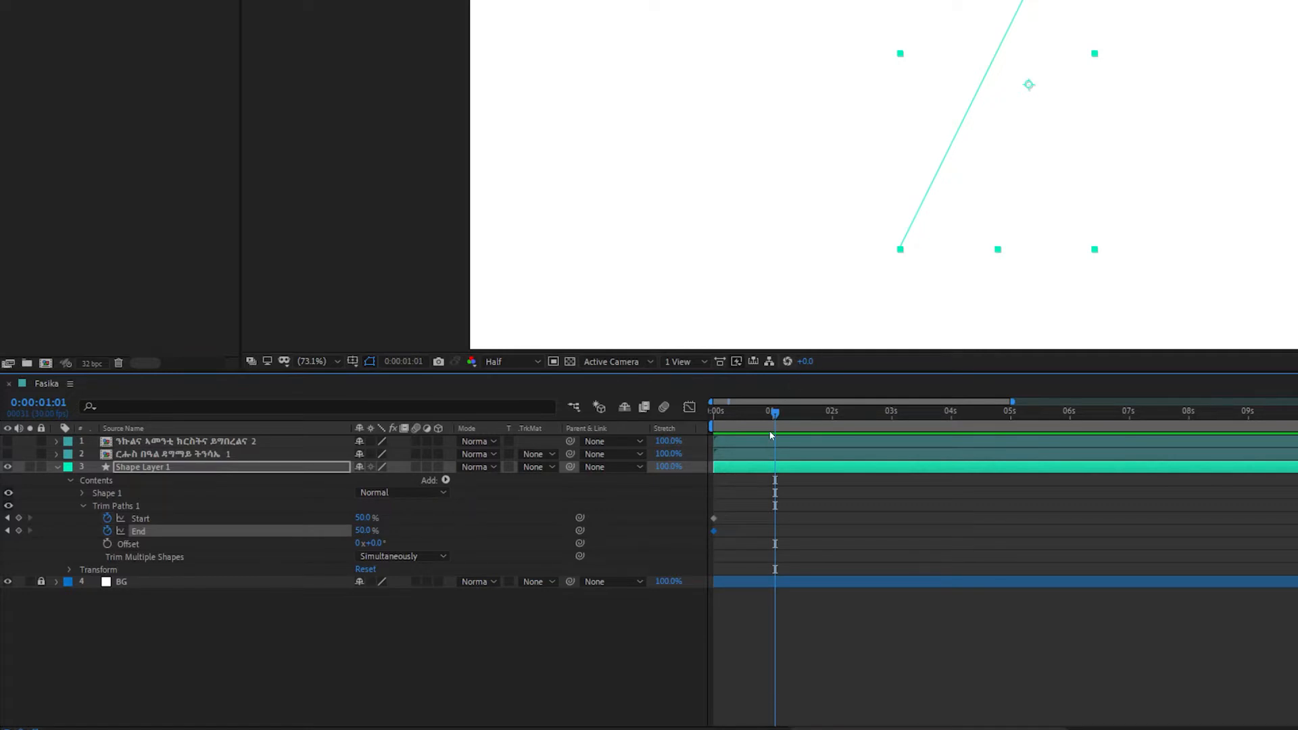
pyautogui.moveTo(774, 418); pyautogui.dragTo(772, 418)
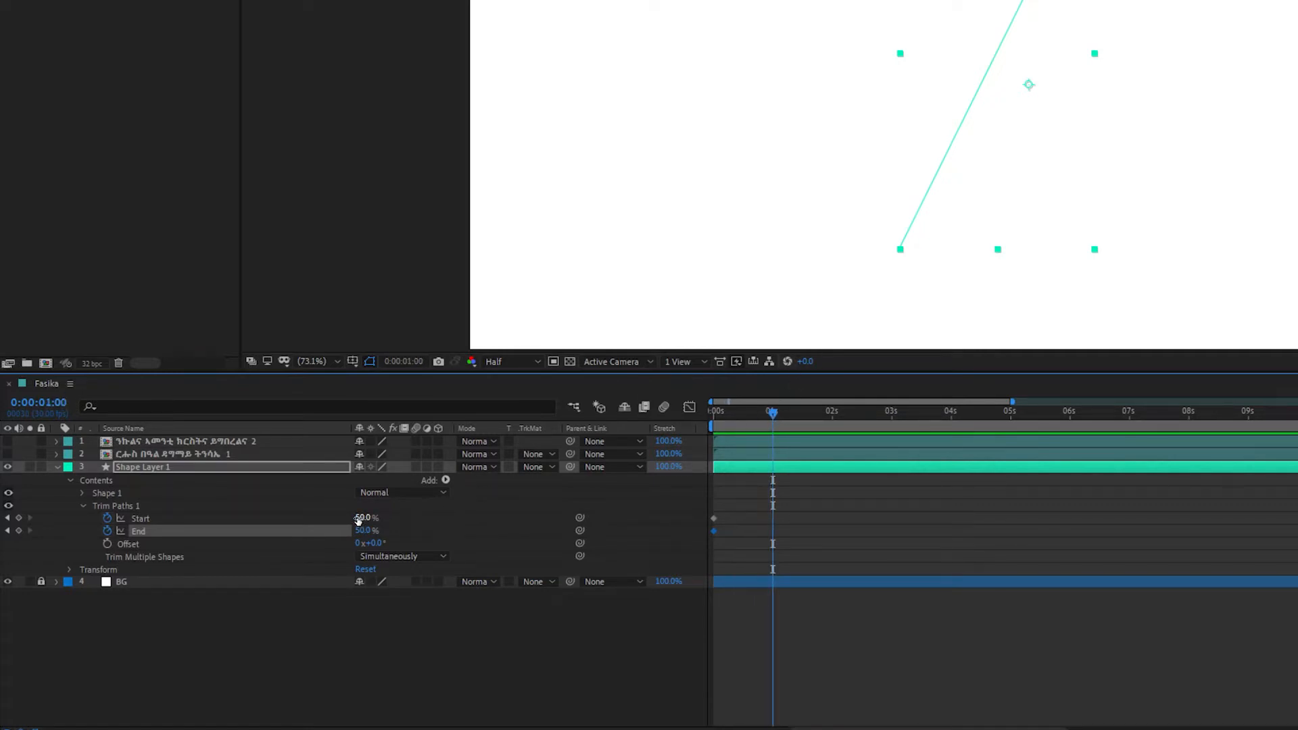
pyautogui.click(365, 517)
pyautogui.write('100')
pyautogui.press('Tab')
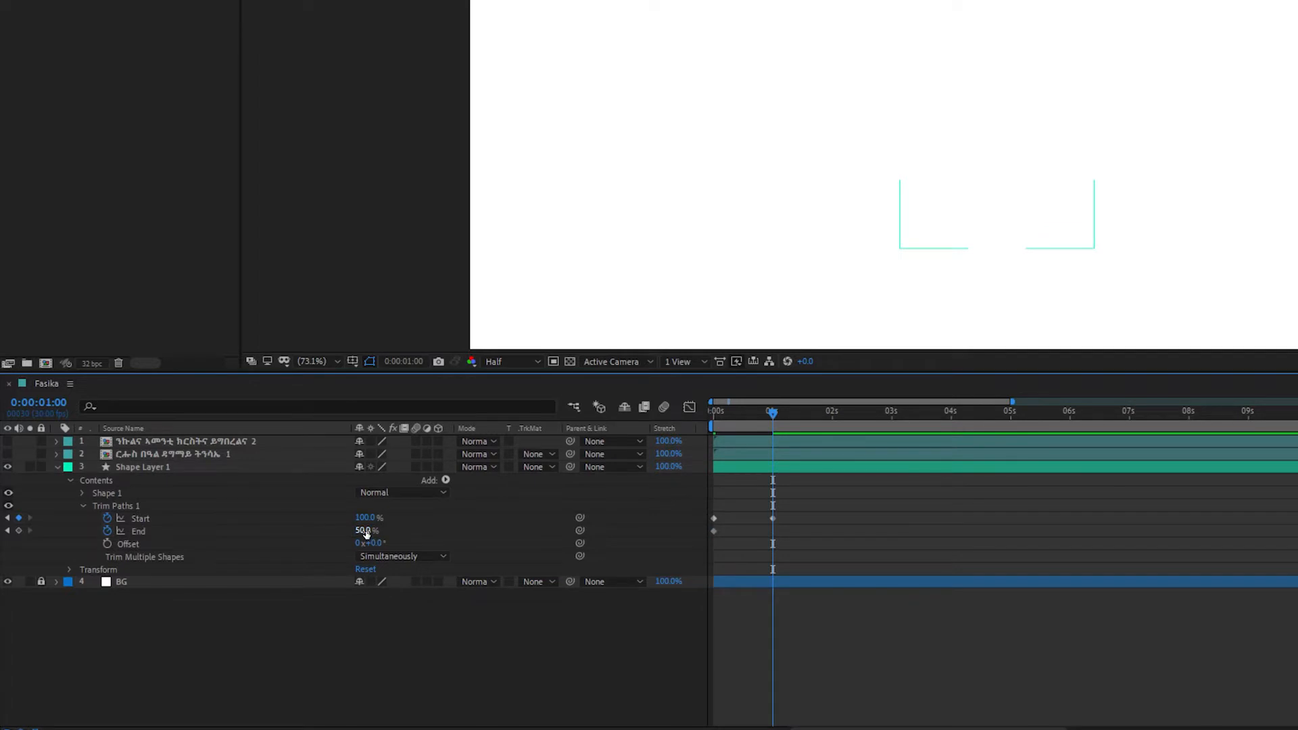
pyautogui.write('0')
pyautogui.press('Return')
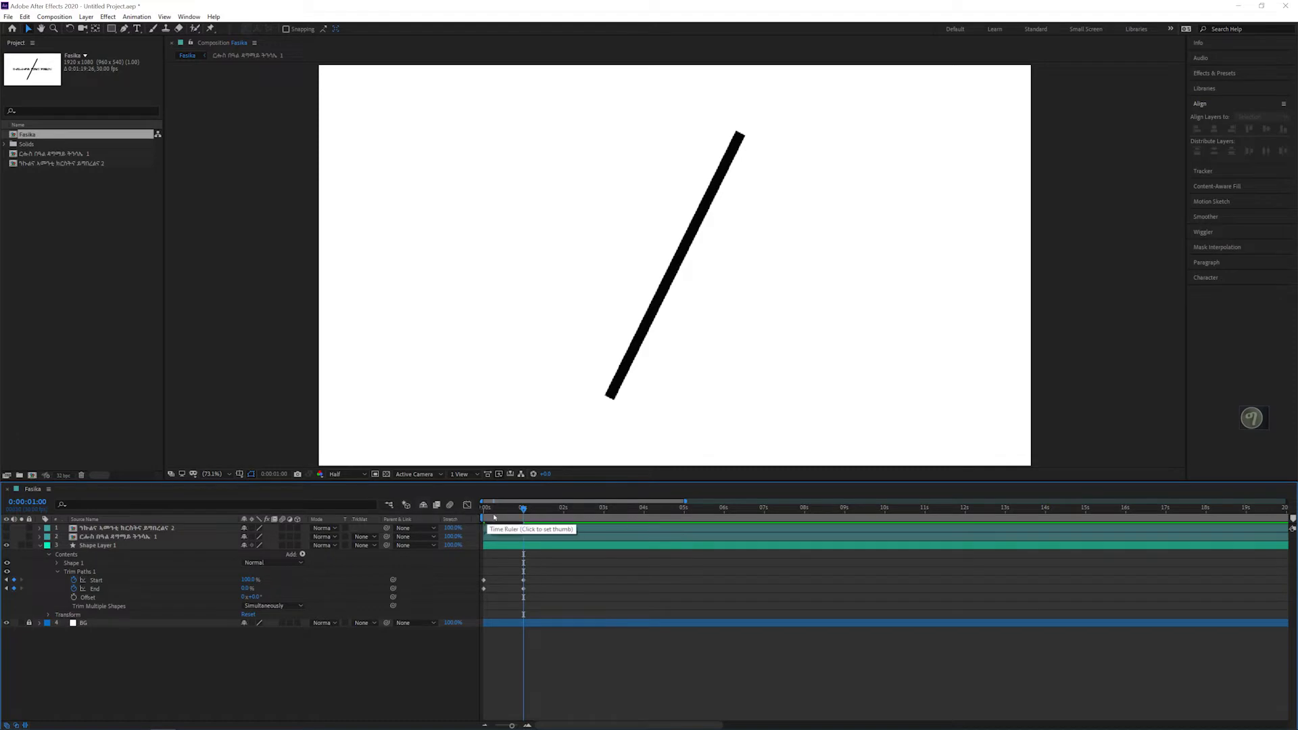
# Step: Preview the line growing from its center and inspect the timing of its keyframes around 0:00:01:00
pyautogui.press('space')
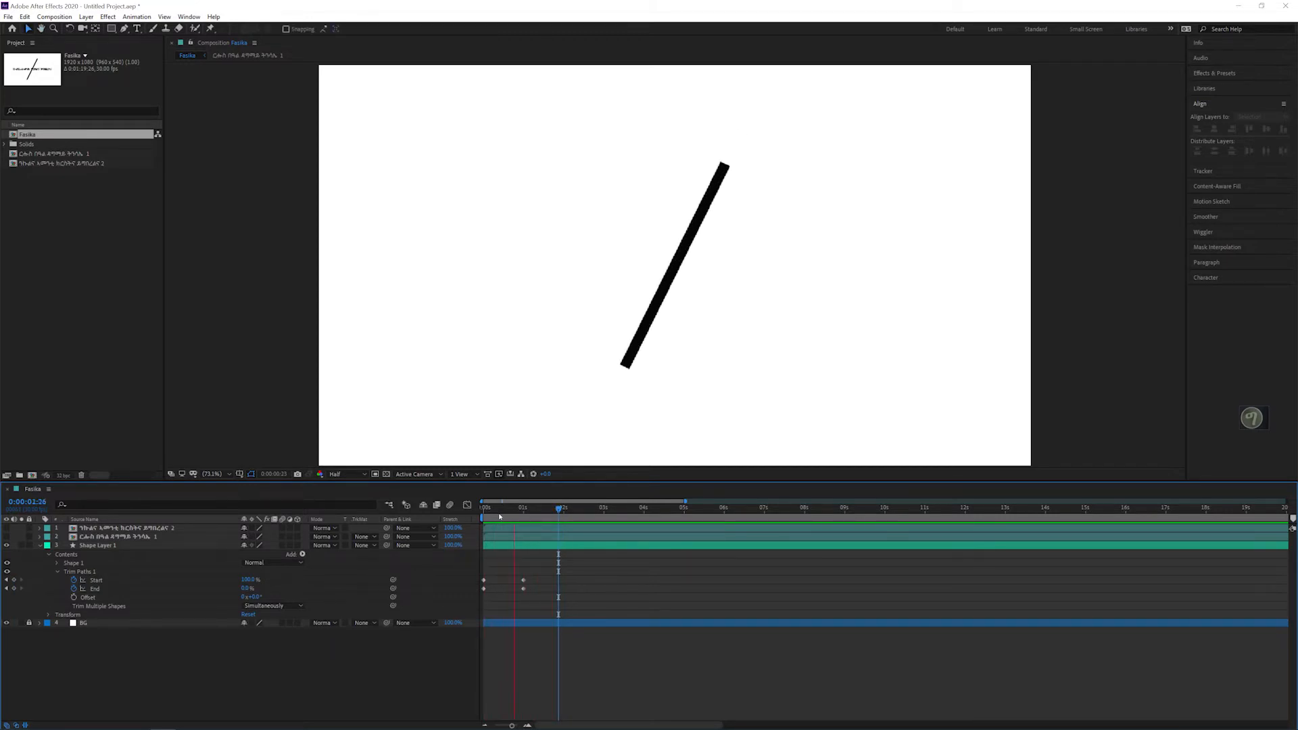
pyautogui.press('space')
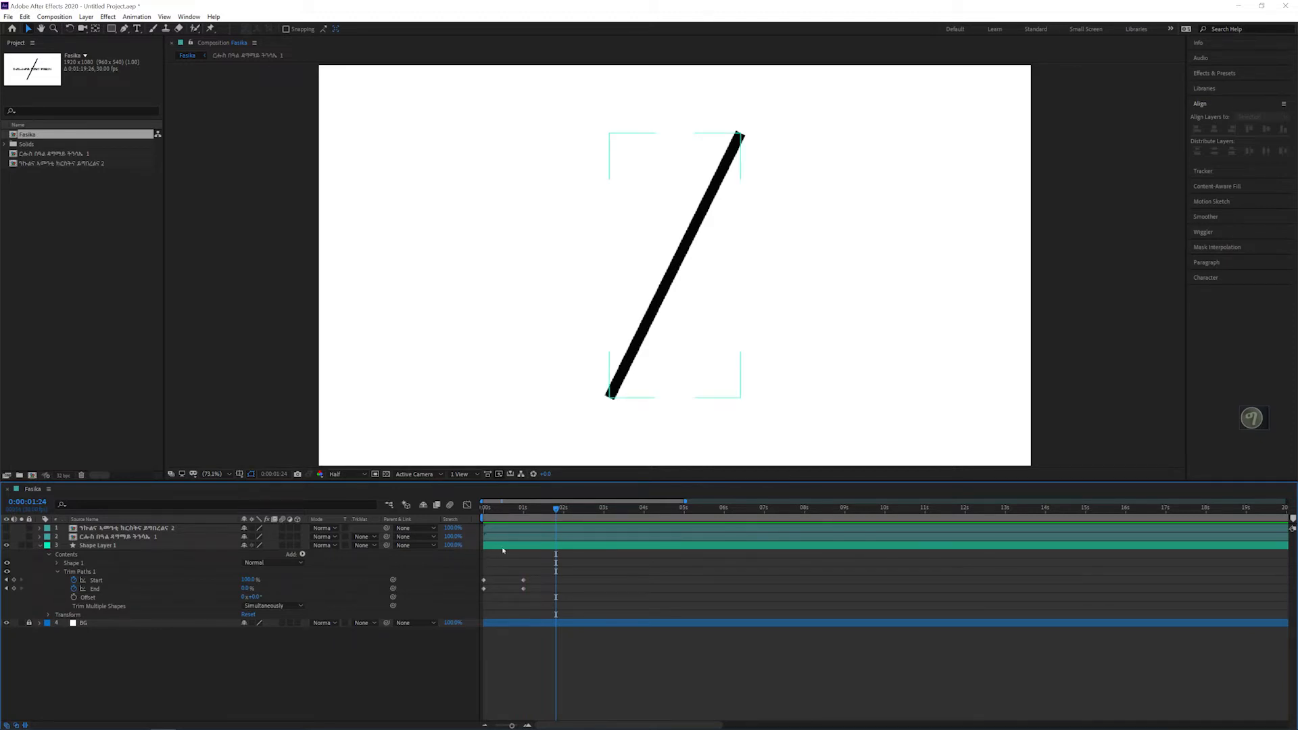
pyautogui.press('space')
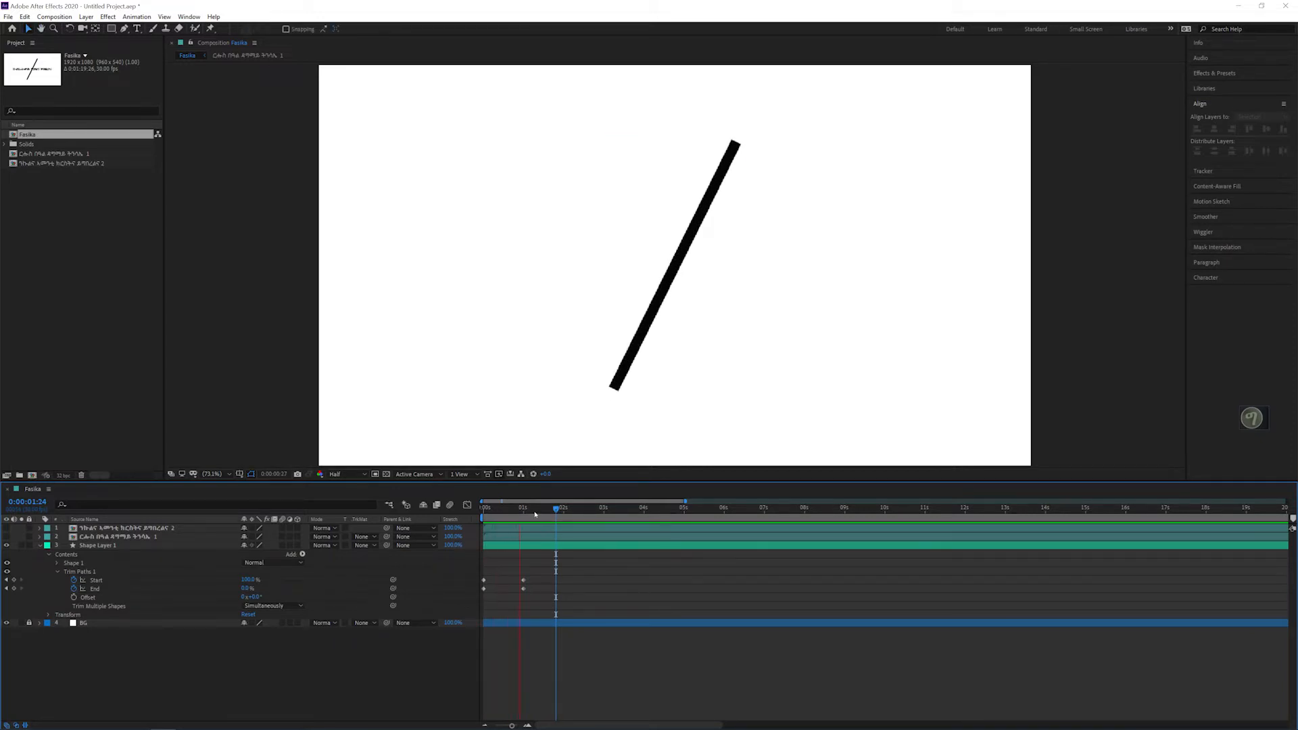
pyautogui.press('space')
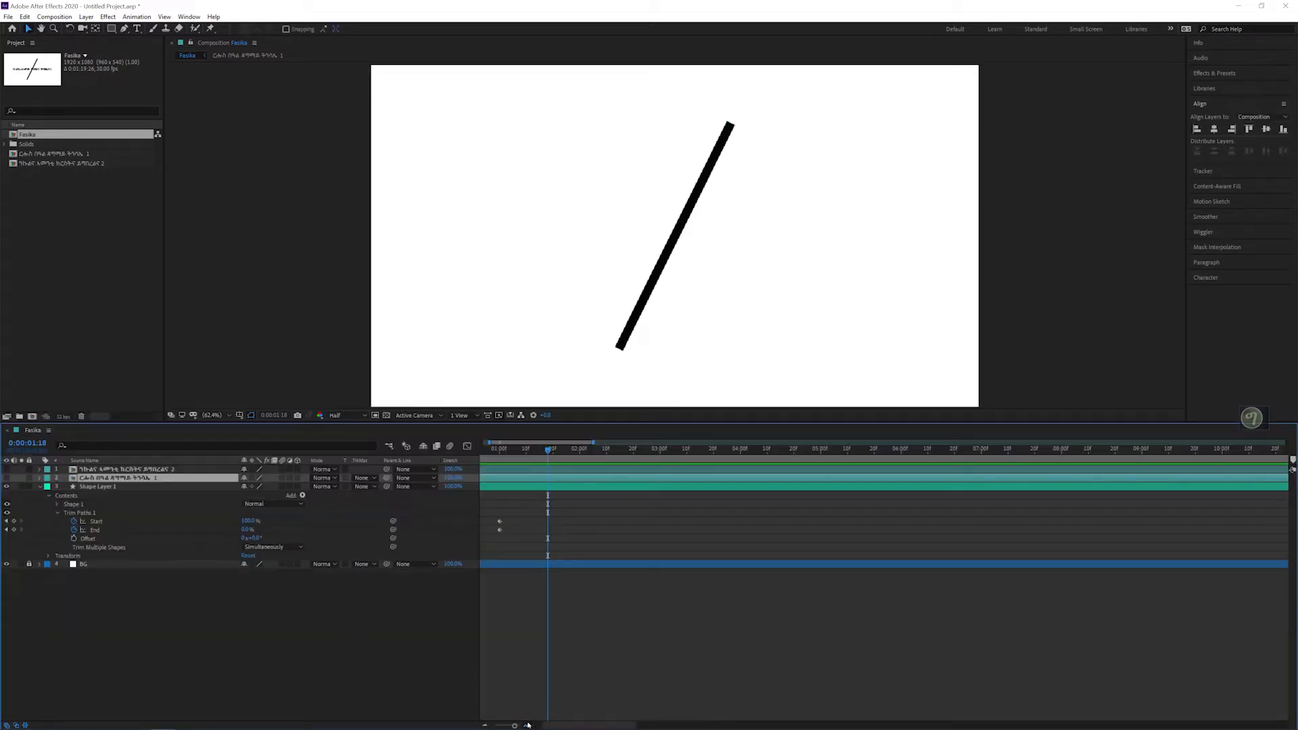
pyautogui.click(528, 726)
pyautogui.click(527, 726)
pyautogui.click(527, 725)
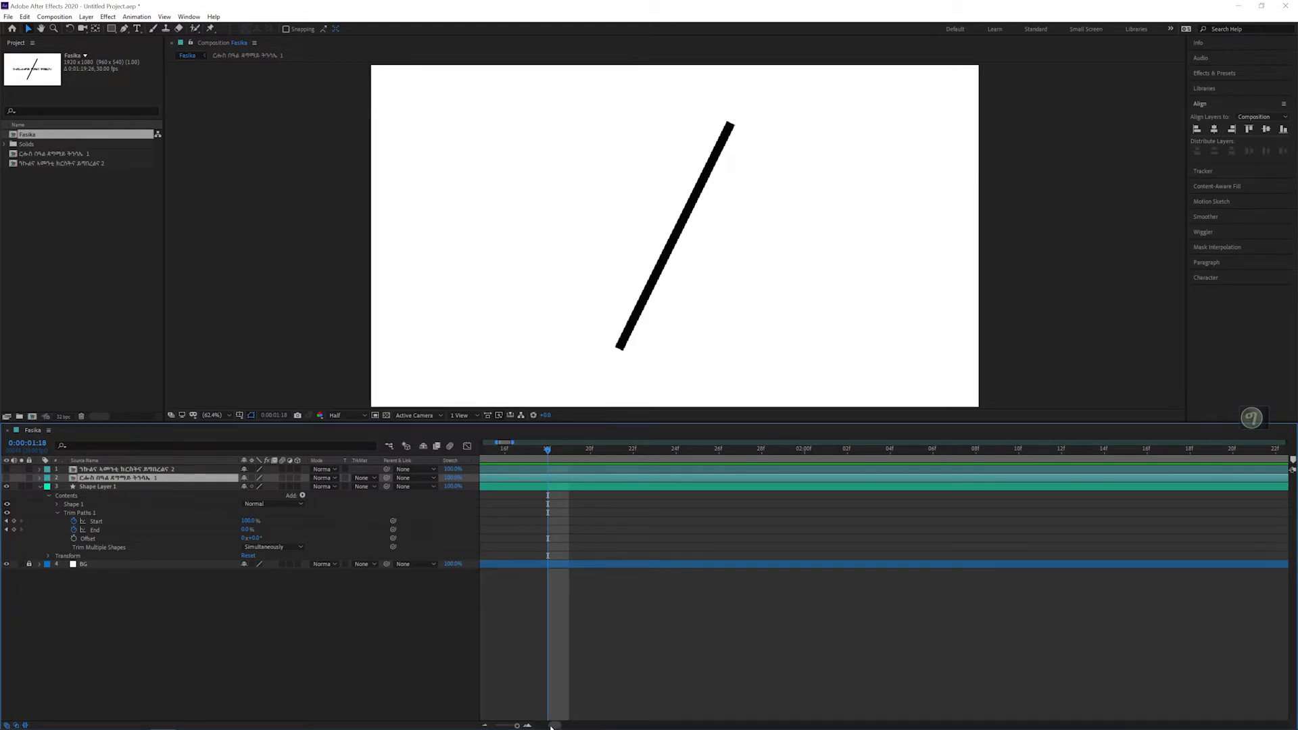
pyautogui.hscroll(-6, 849, 521)
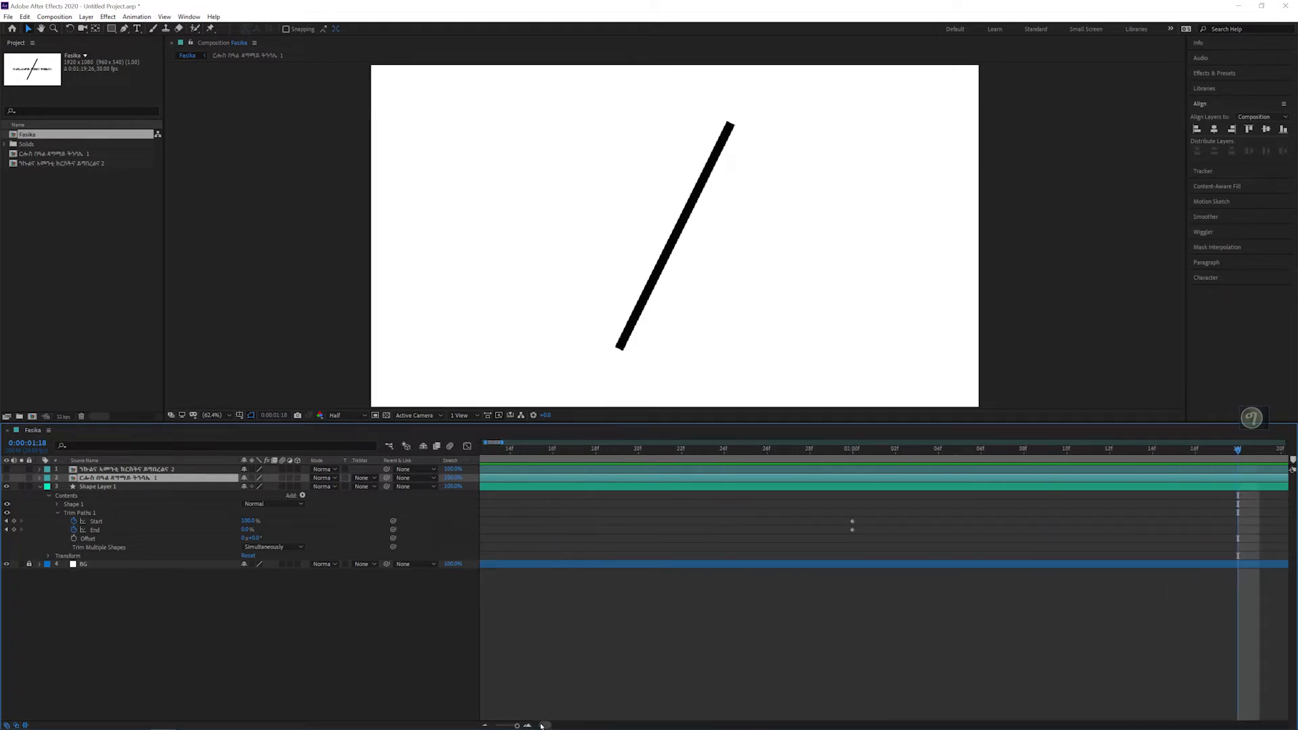
pyautogui.click(486, 725)
pyautogui.click(486, 725)
pyautogui.click(795, 450)
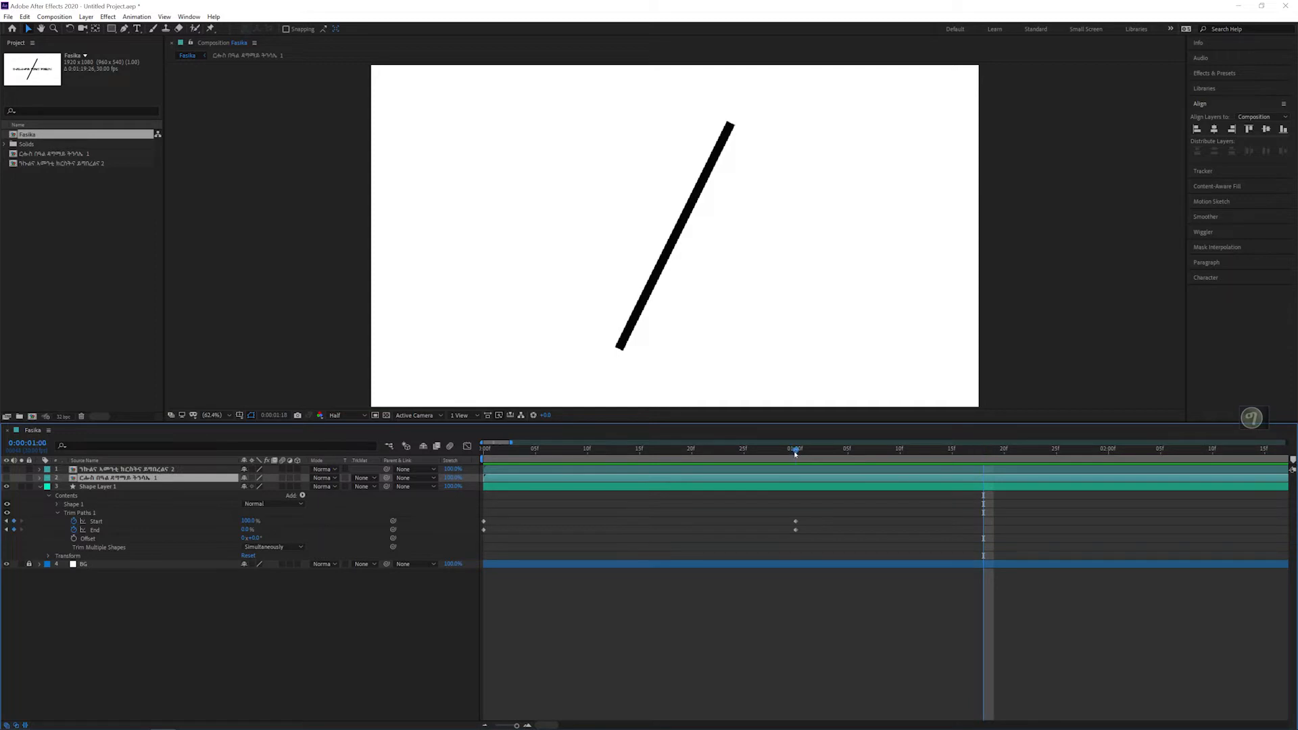
pyautogui.click(796, 496)
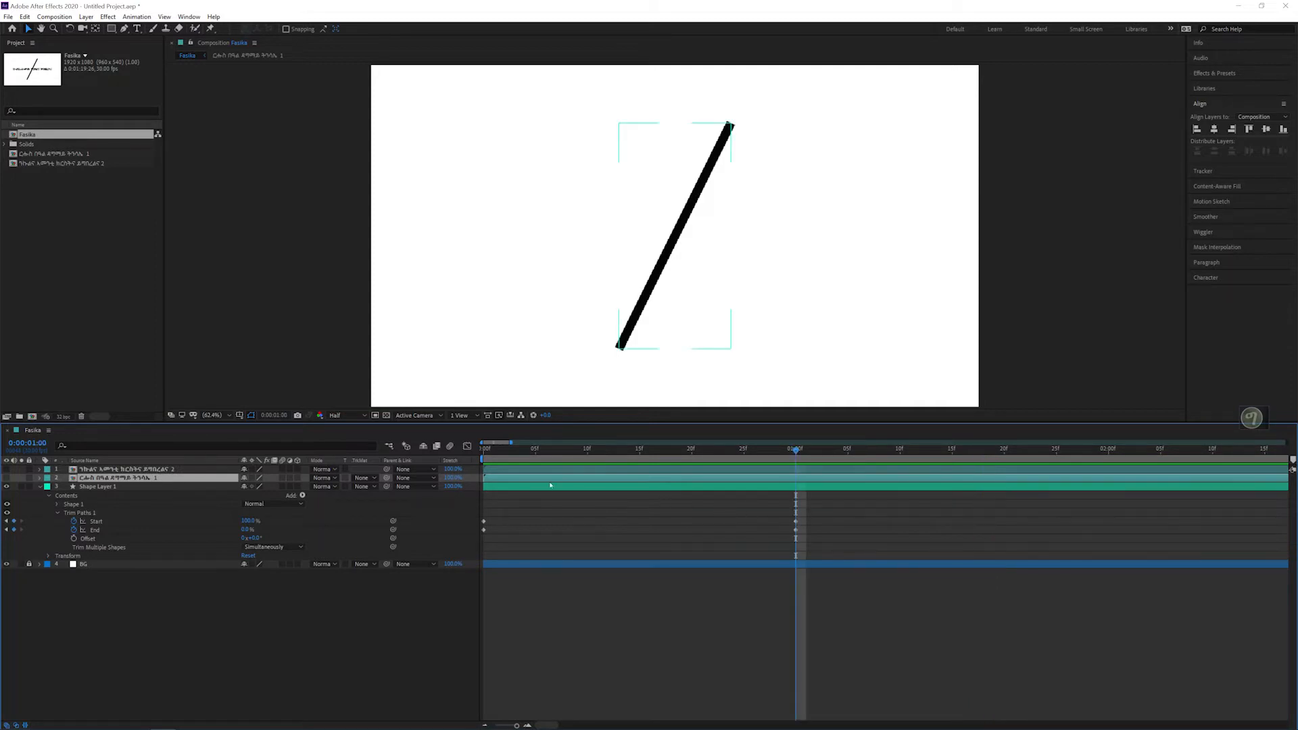
pyautogui.press('space')
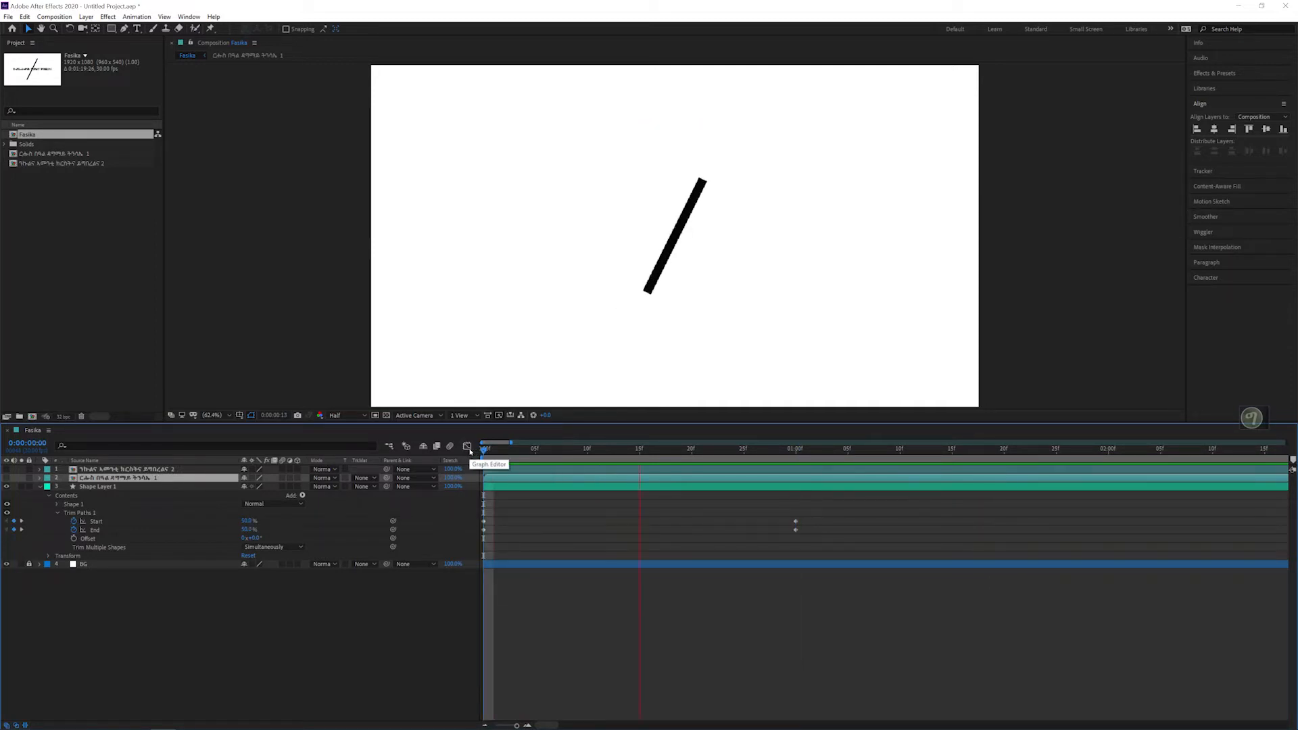
# Step: Shift the Trim Paths Start and End keyframes at 0:00:01:00 one frame earlier and replay the animation
pyautogui.moveTo(789, 505)
pyautogui.mouseDown()
pyautogui.moveTo(824, 548)
pyautogui.moveTo(784, 516)
pyautogui.mouseUp()
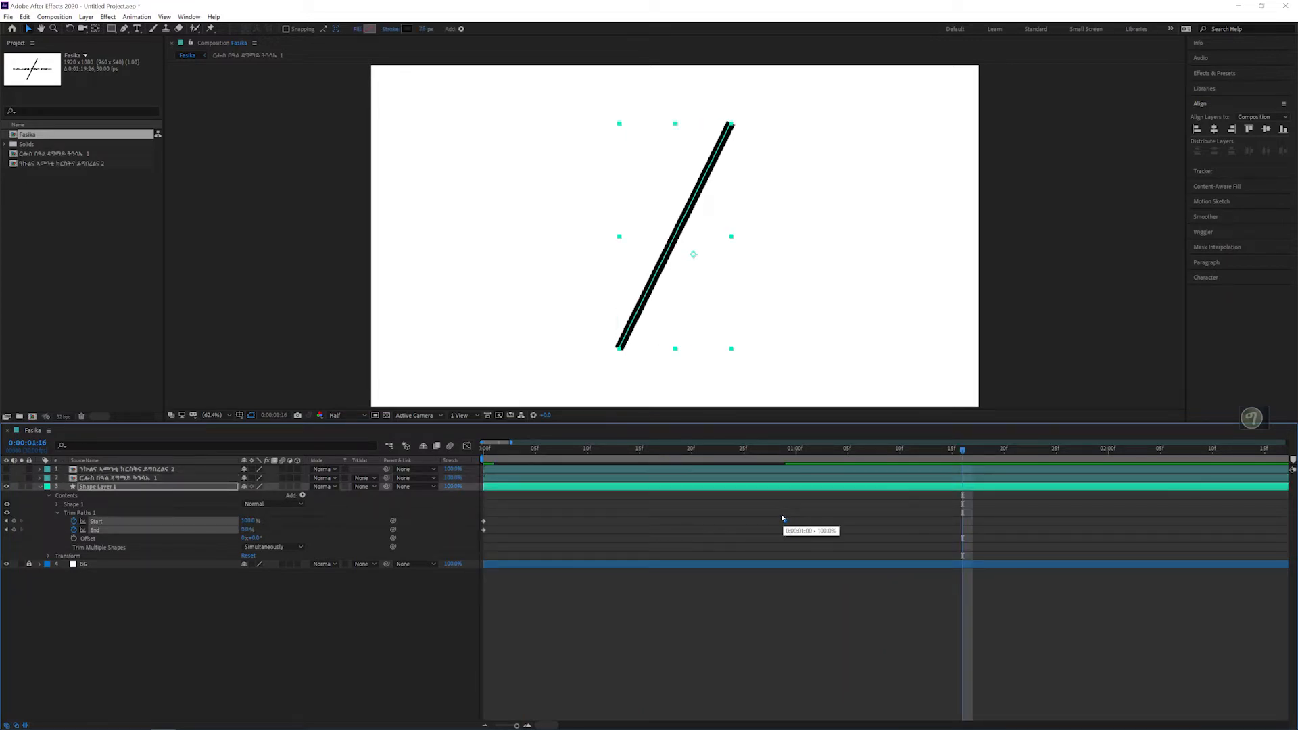
pyautogui.press('space')
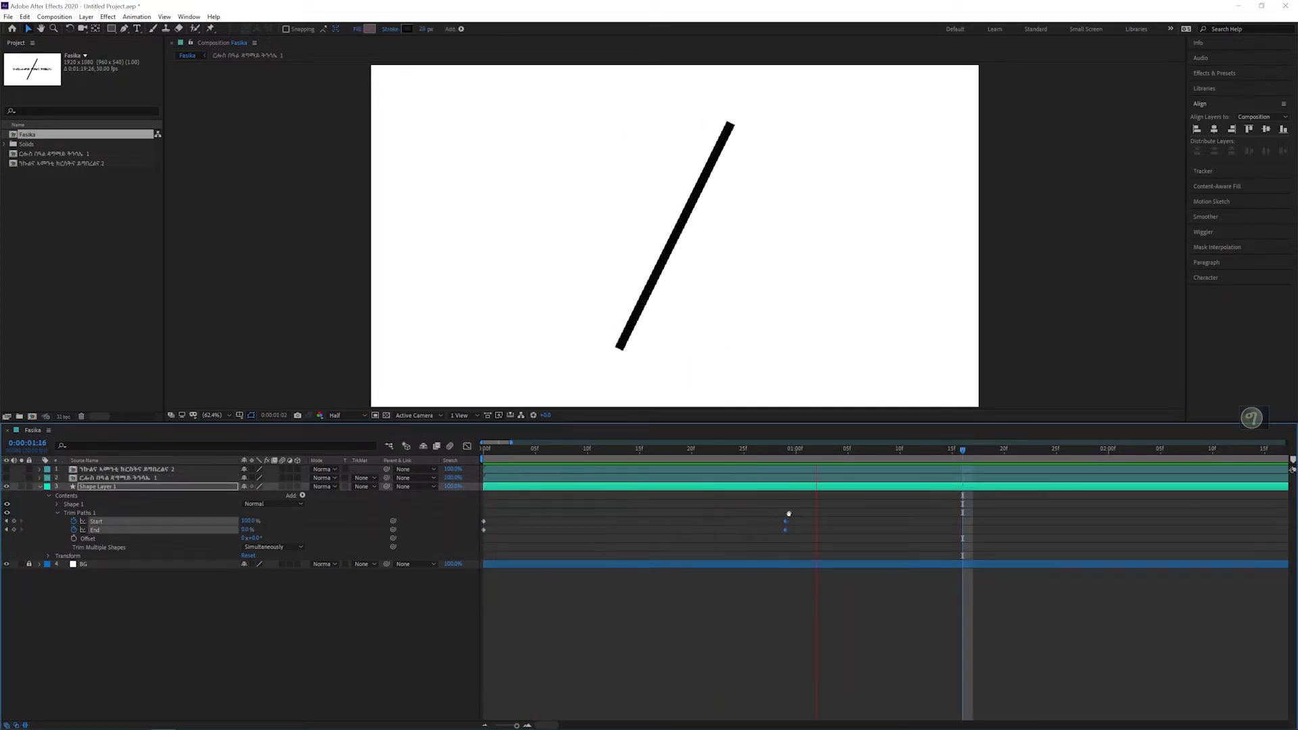
pyautogui.press('space')
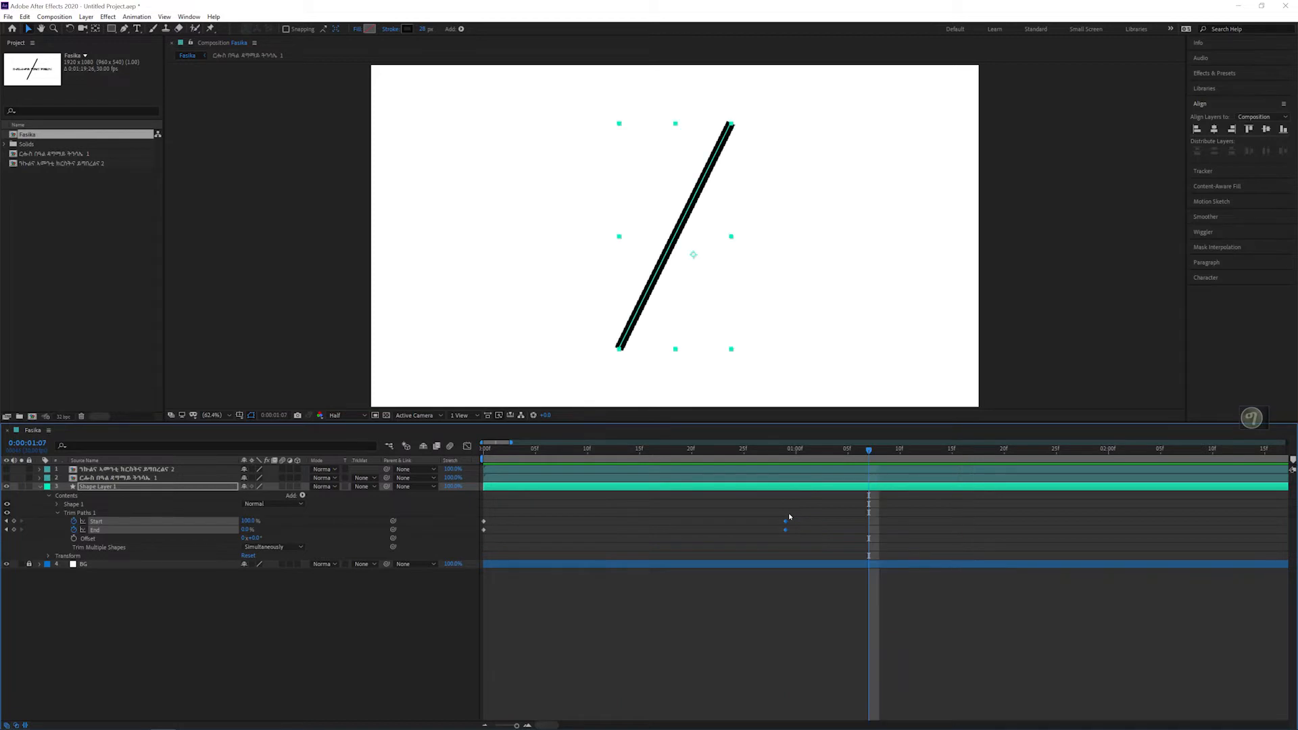
# Step: Apply Easy Ease to all the Trim Paths Start and End keyframes of the diagonal line
pyautogui.click(486, 724)
pyautogui.click(486, 725)
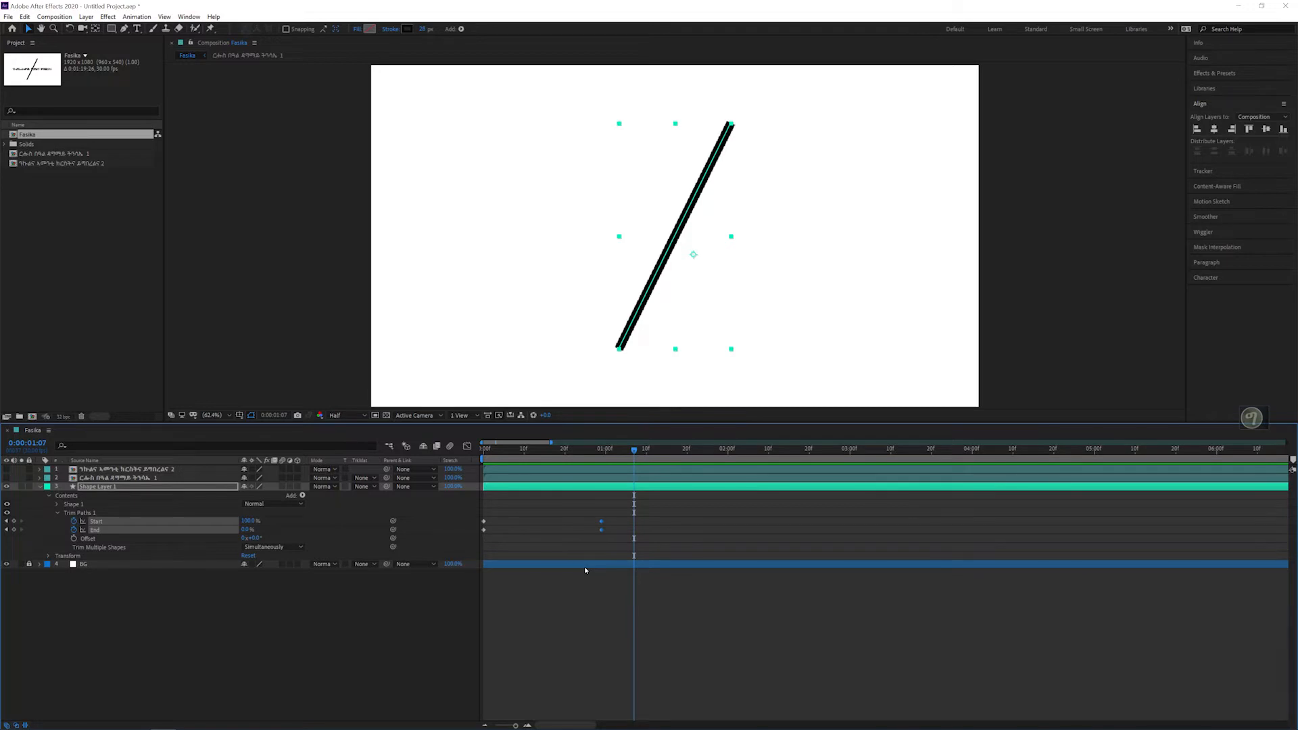
pyautogui.click(599, 519)
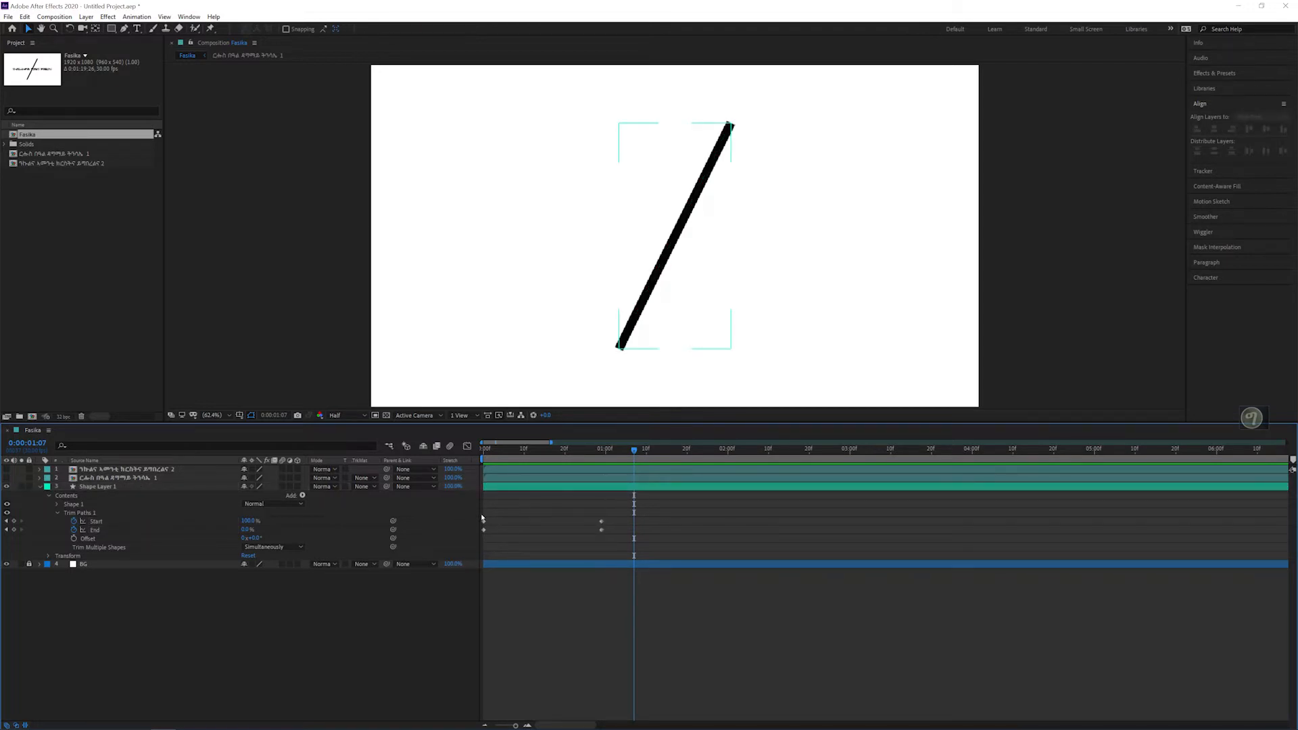
pyautogui.moveTo(628, 499); pyautogui.dragTo(473, 540)
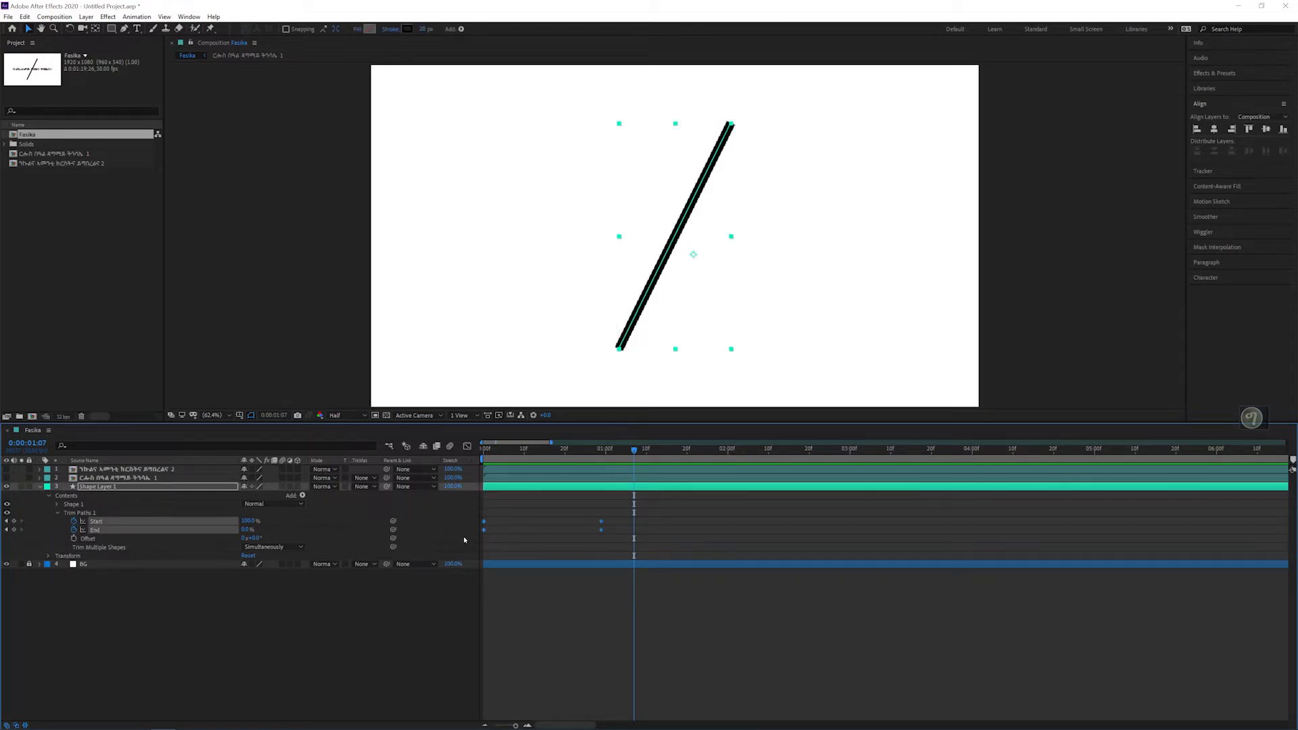
pyautogui.press('F9')
pyautogui.click(570, 522)
pyautogui.moveTo(613, 504); pyautogui.dragTo(461, 542)
pyautogui.rightClick(484, 522)
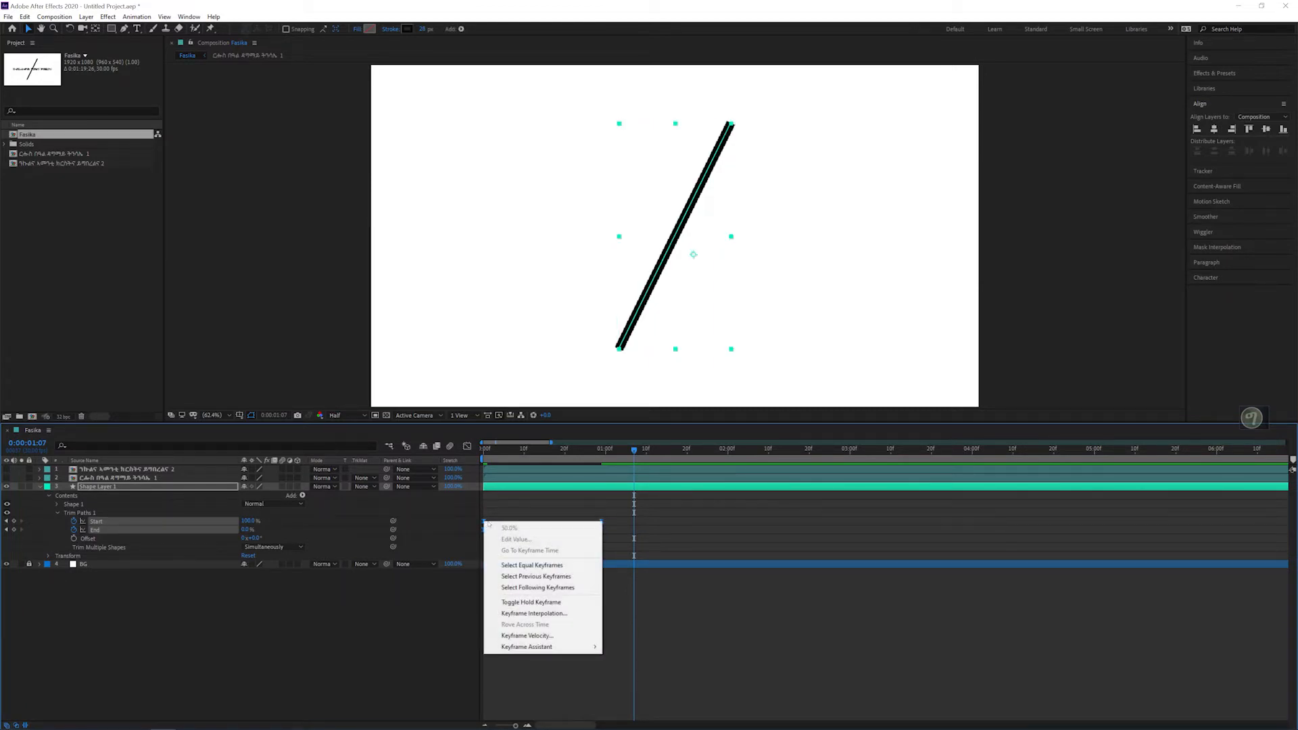
pyautogui.moveTo(542, 647)
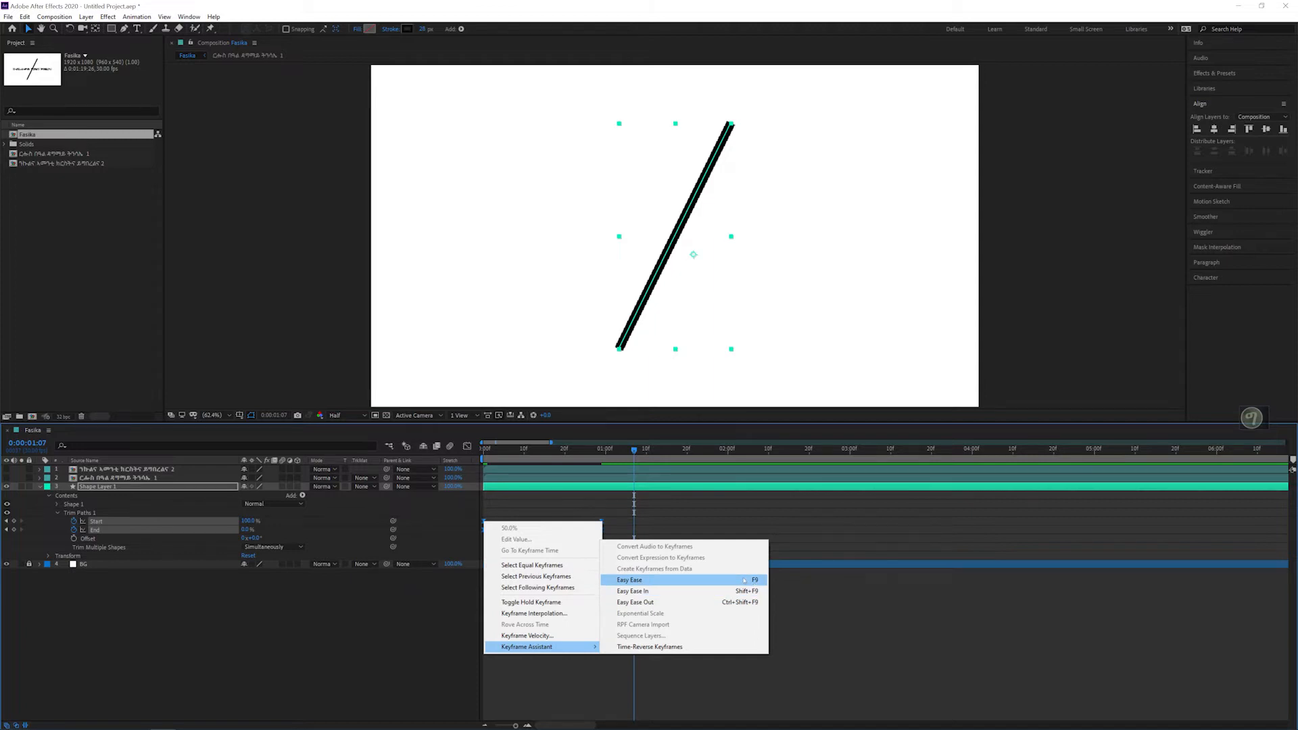
pyautogui.click(739, 579)
pyautogui.click(603, 515)
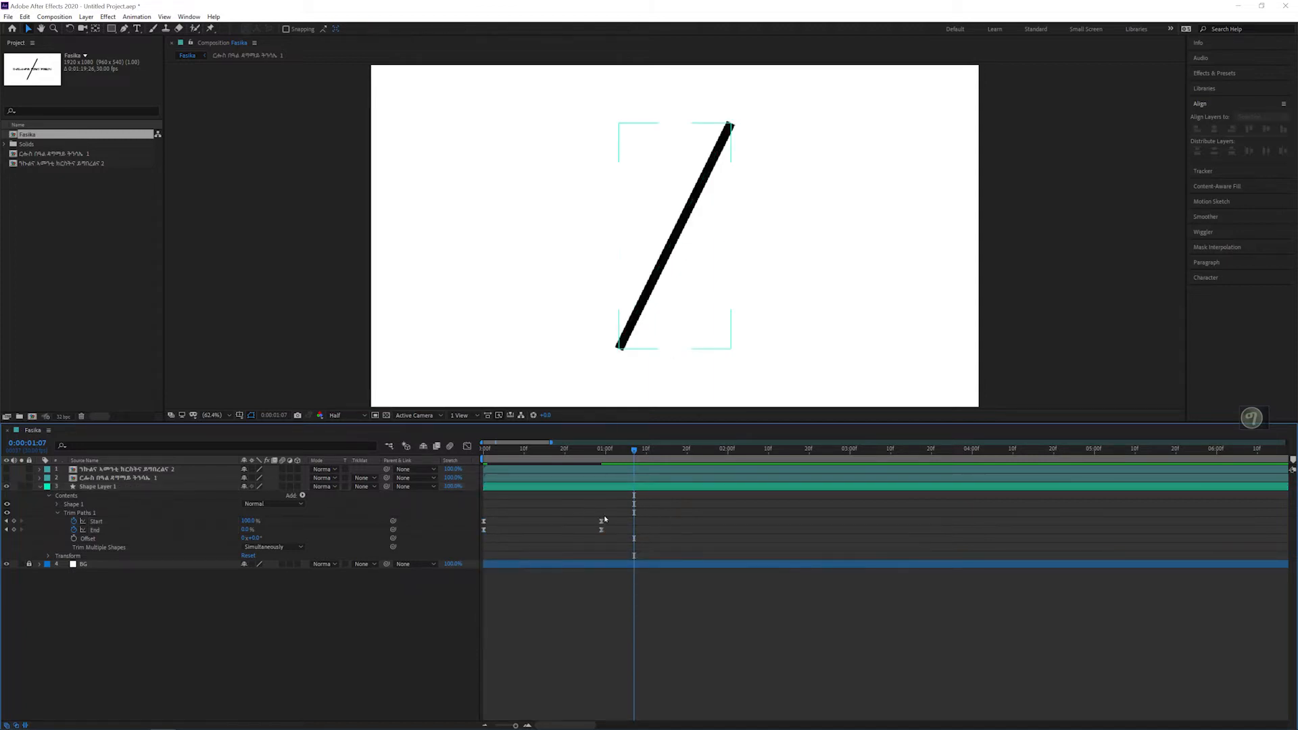
# Step: Play the eased line animation from 0:00:00:00 to check its motion
pyautogui.moveTo(501, 450); pyautogui.dragTo(461, 453)
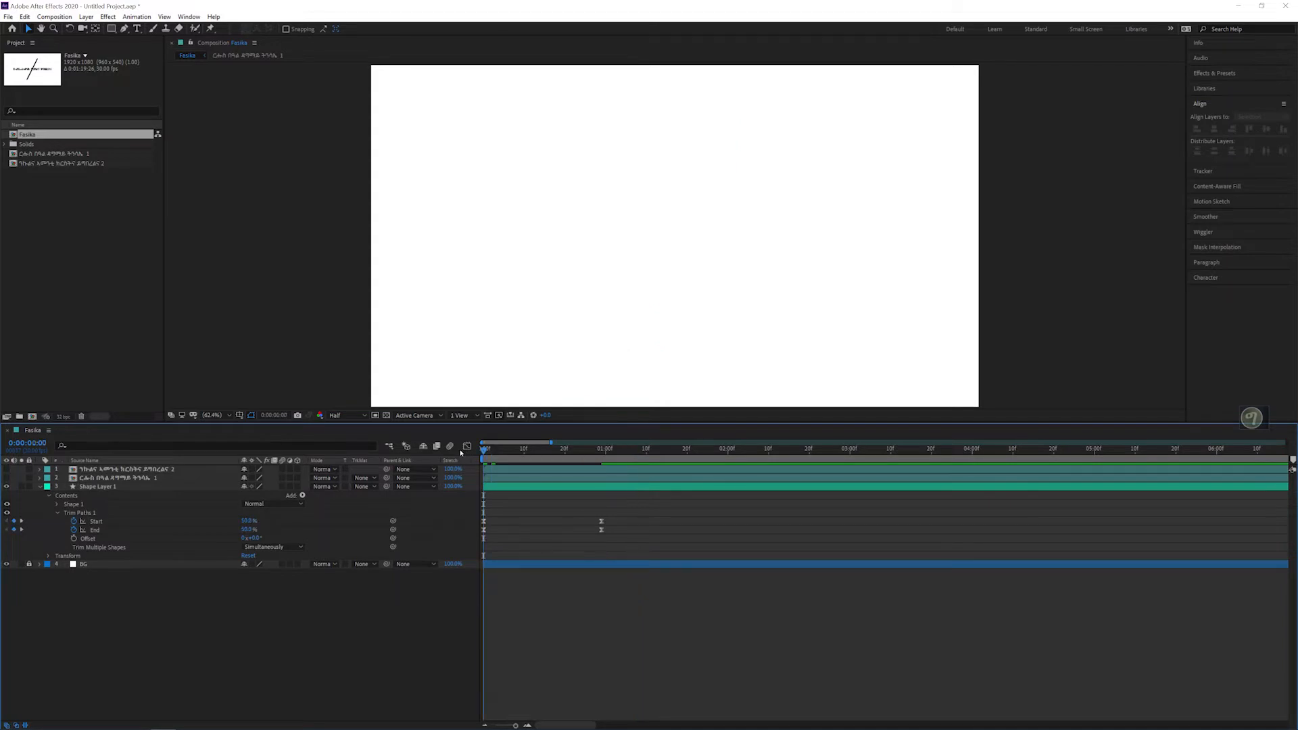
pyautogui.press('space')
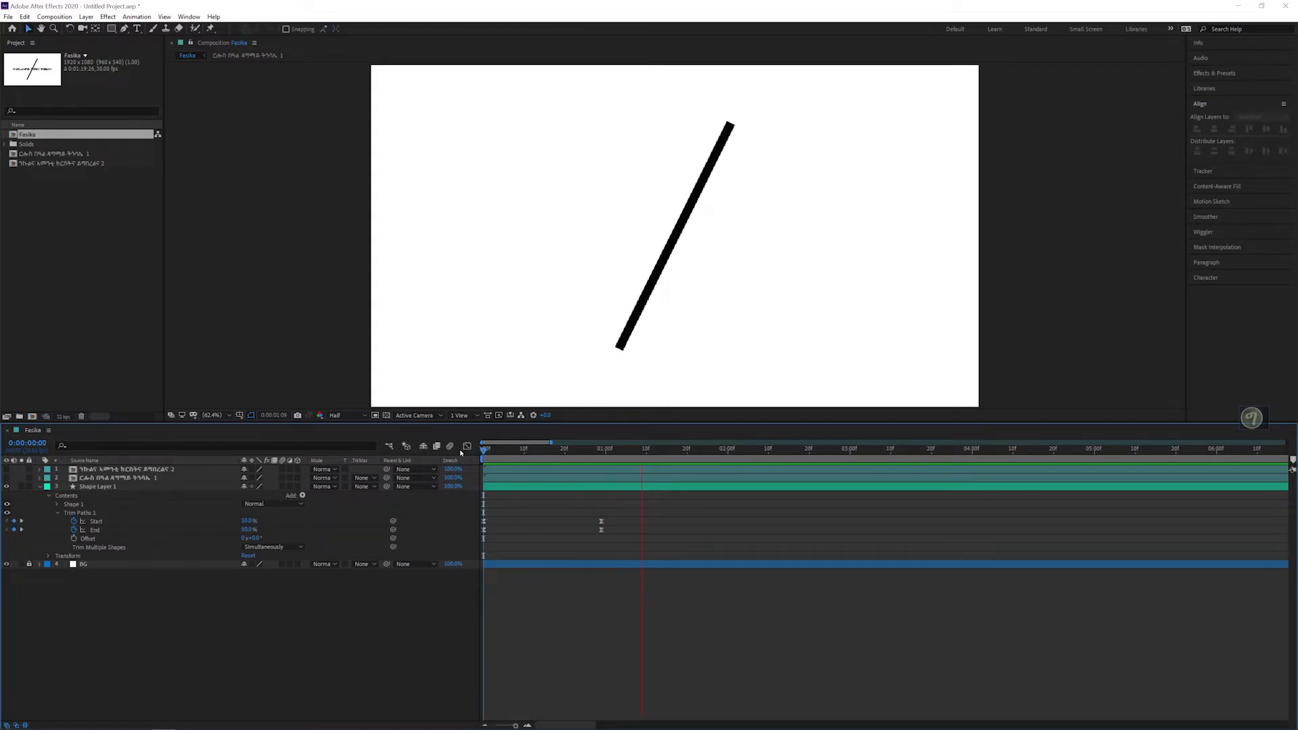
pyautogui.press('space')
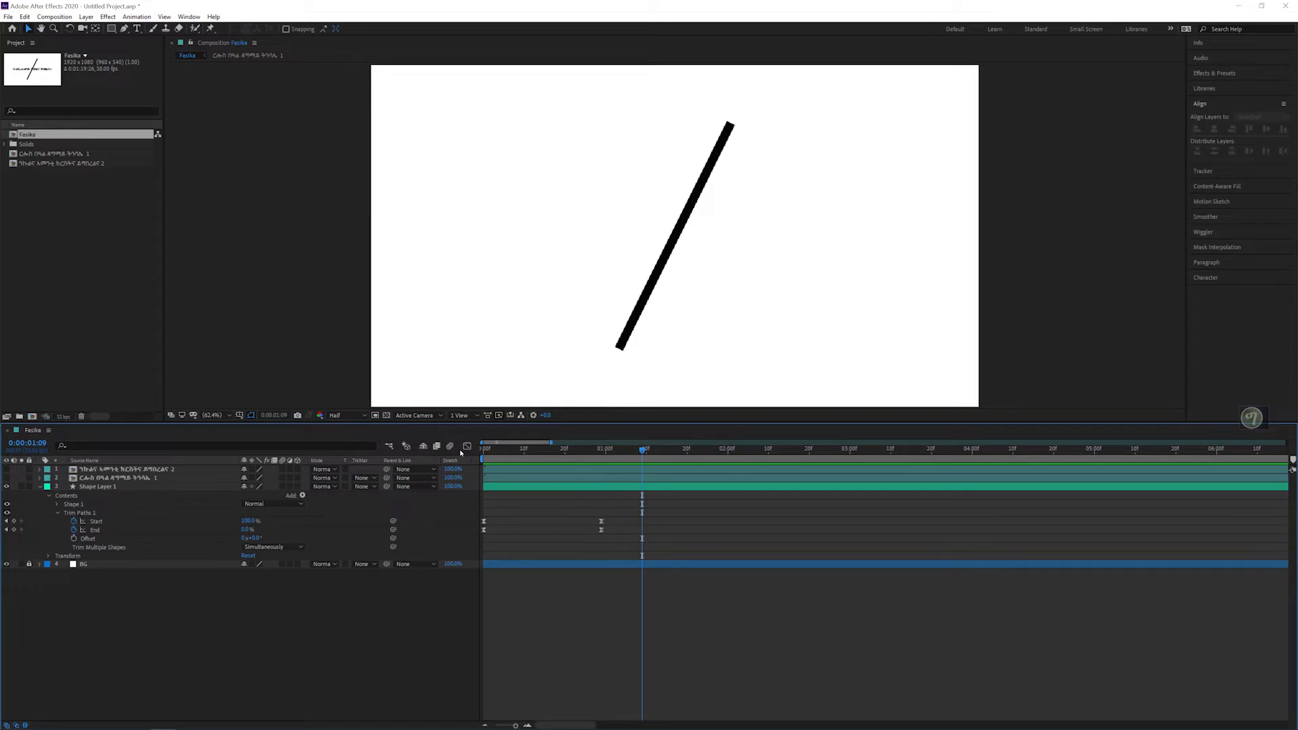
pyautogui.moveTo(489, 450); pyautogui.dragTo(475, 450)
pyautogui.press('space')
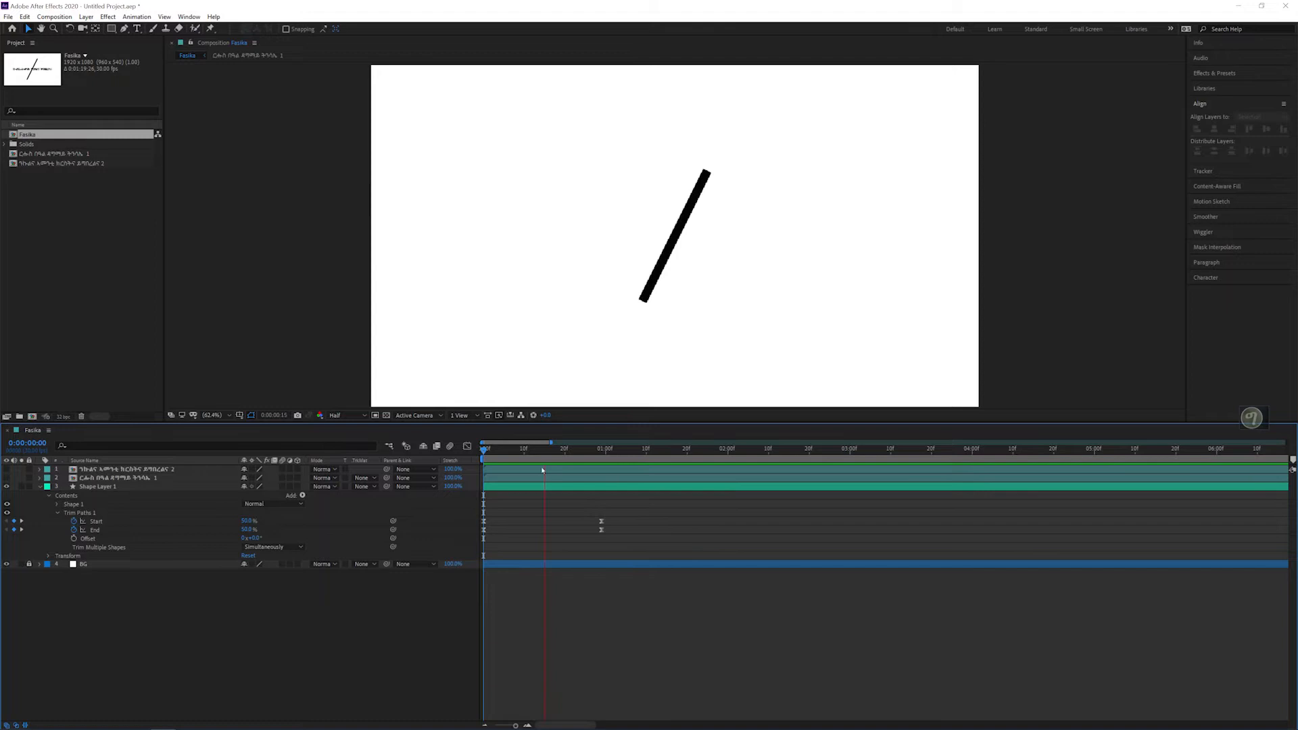
# Step: Select all the line's Trim Paths Start and End keyframes and show their curves in the Graph Editor
pyautogui.moveTo(638, 514); pyautogui.dragTo(454, 550)
pyautogui.click(653, 506)
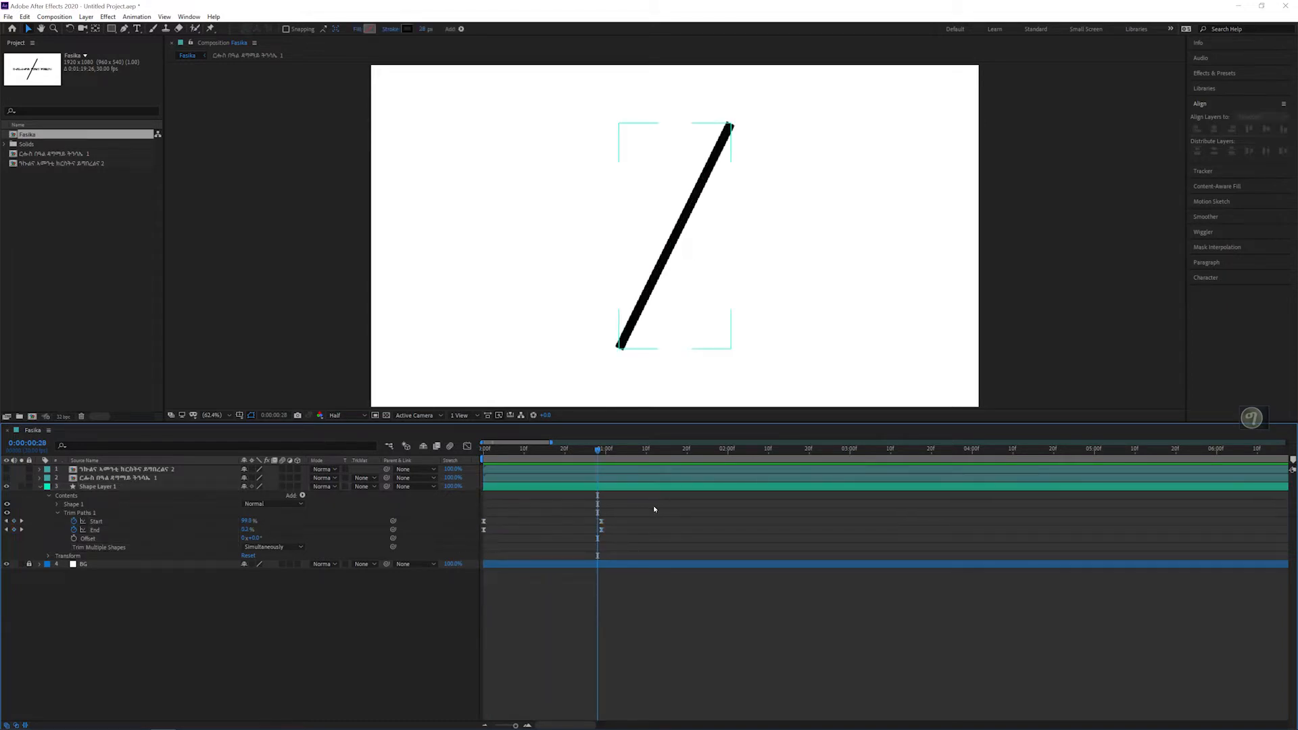
pyautogui.moveTo(665, 496); pyautogui.dragTo(553, 538)
pyautogui.click(645, 507)
pyautogui.moveTo(650, 507); pyautogui.dragTo(479, 545)
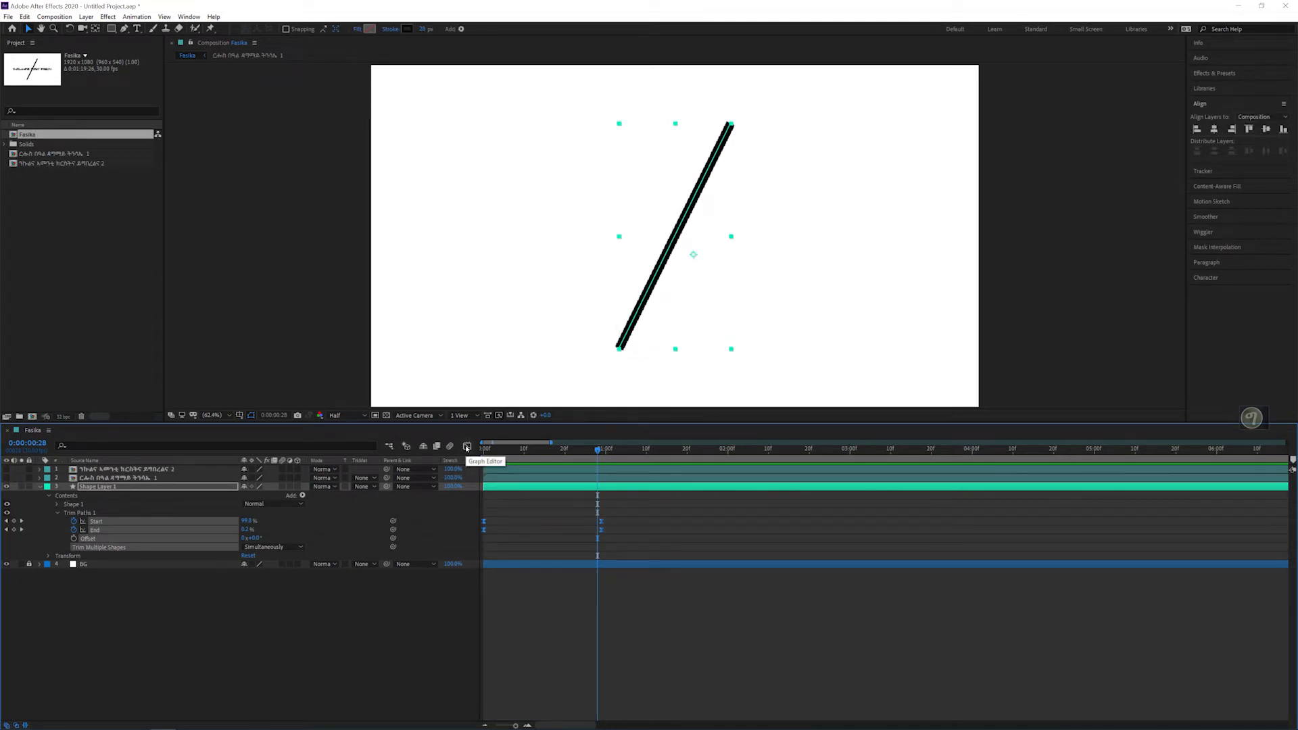
pyautogui.click(466, 447)
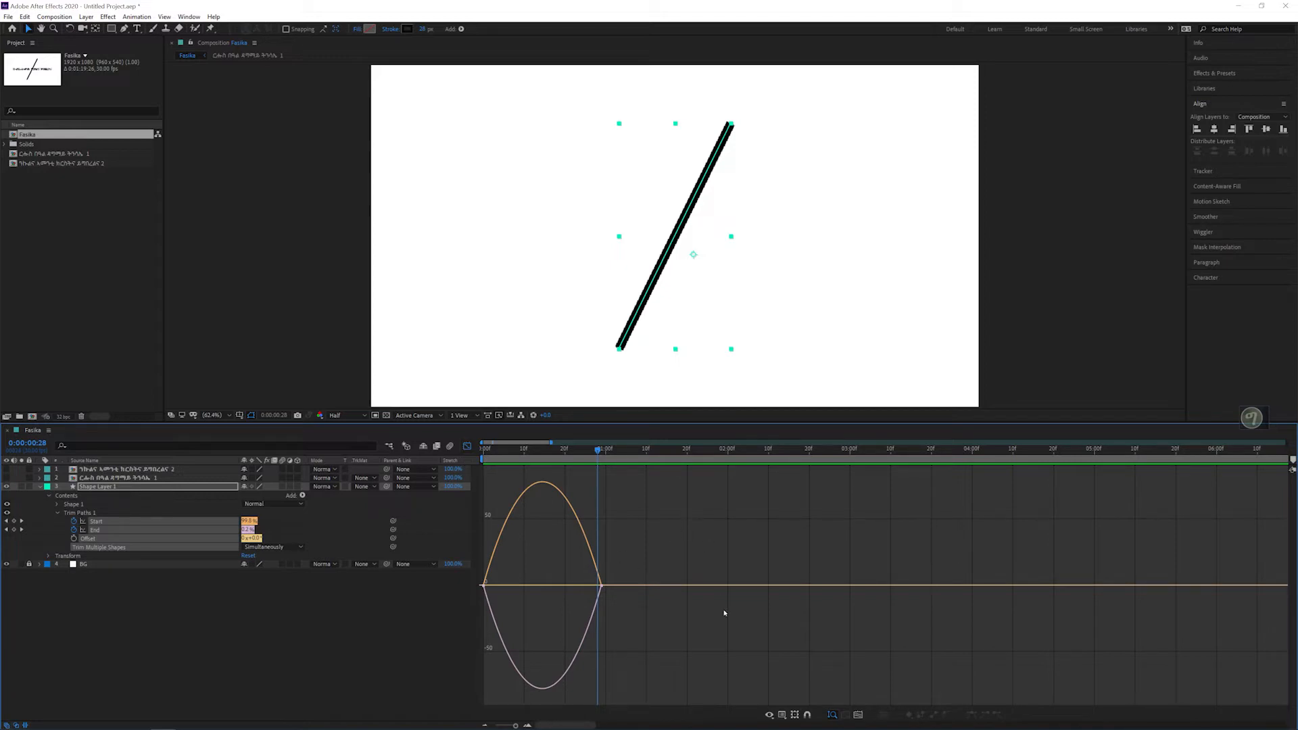
# Step: Compare the value graph with the speed graph of the Trim Paths keyframes, finishing on the speed graph
pyautogui.click(782, 715)
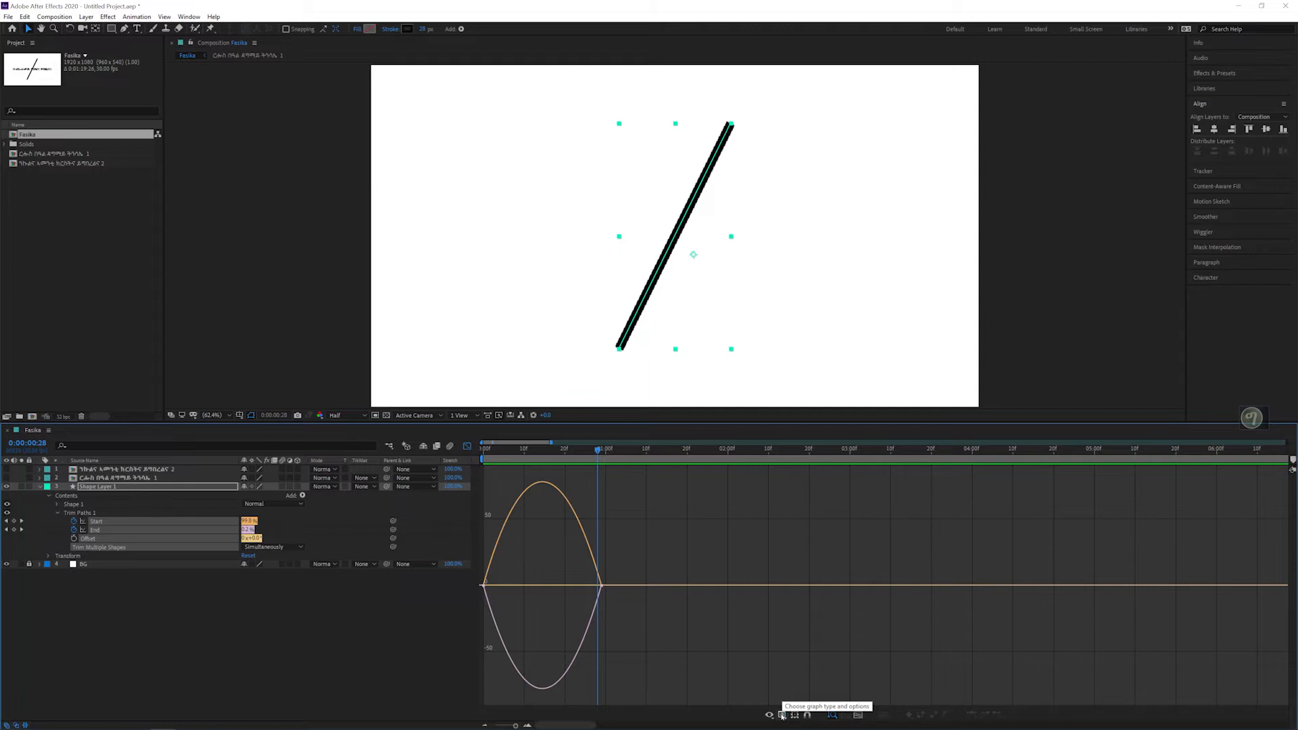
pyautogui.click(782, 715)
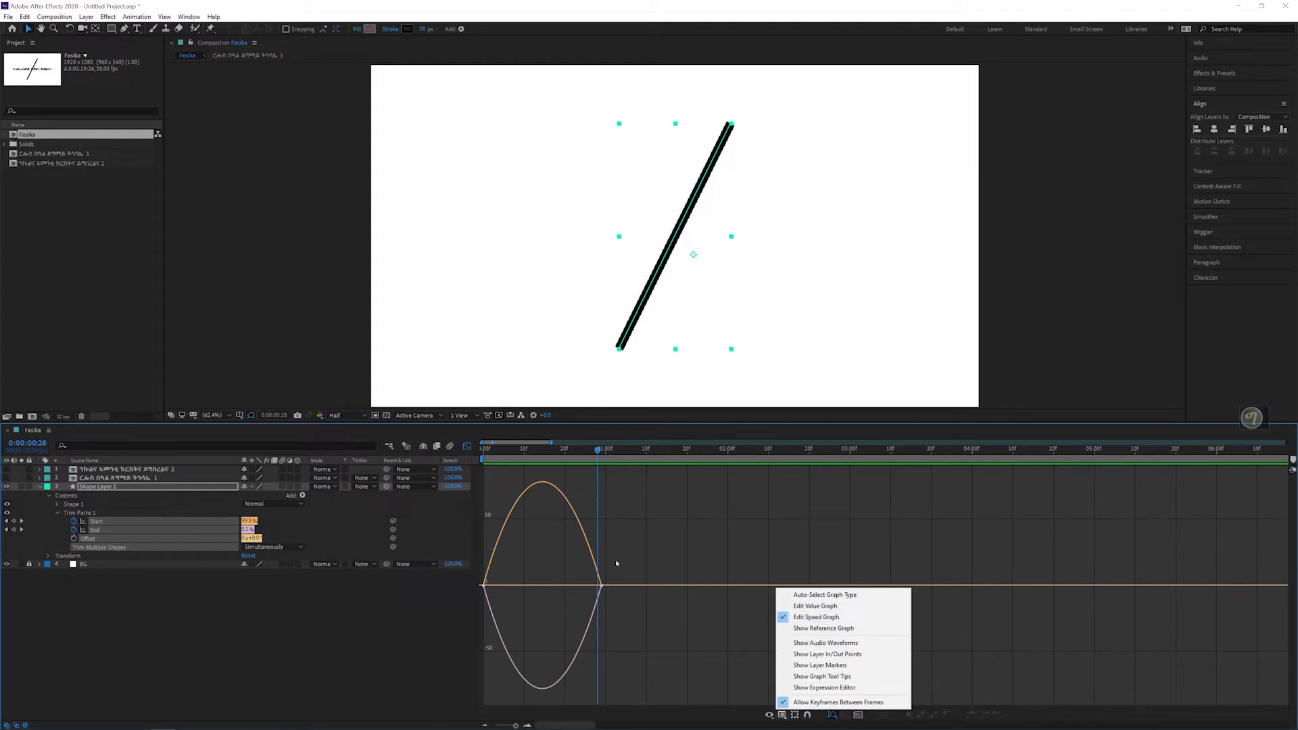
pyautogui.click(785, 617)
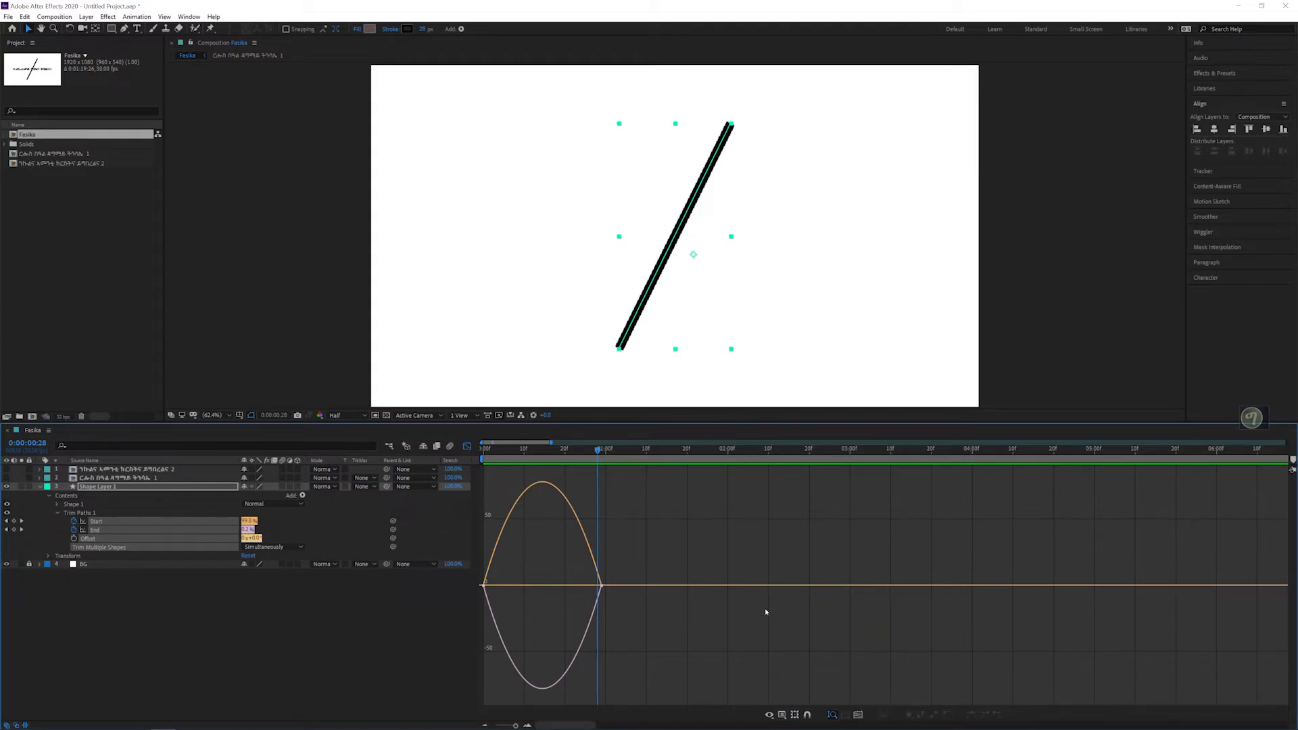
pyautogui.rightClick(774, 696)
pyautogui.click(775, 605)
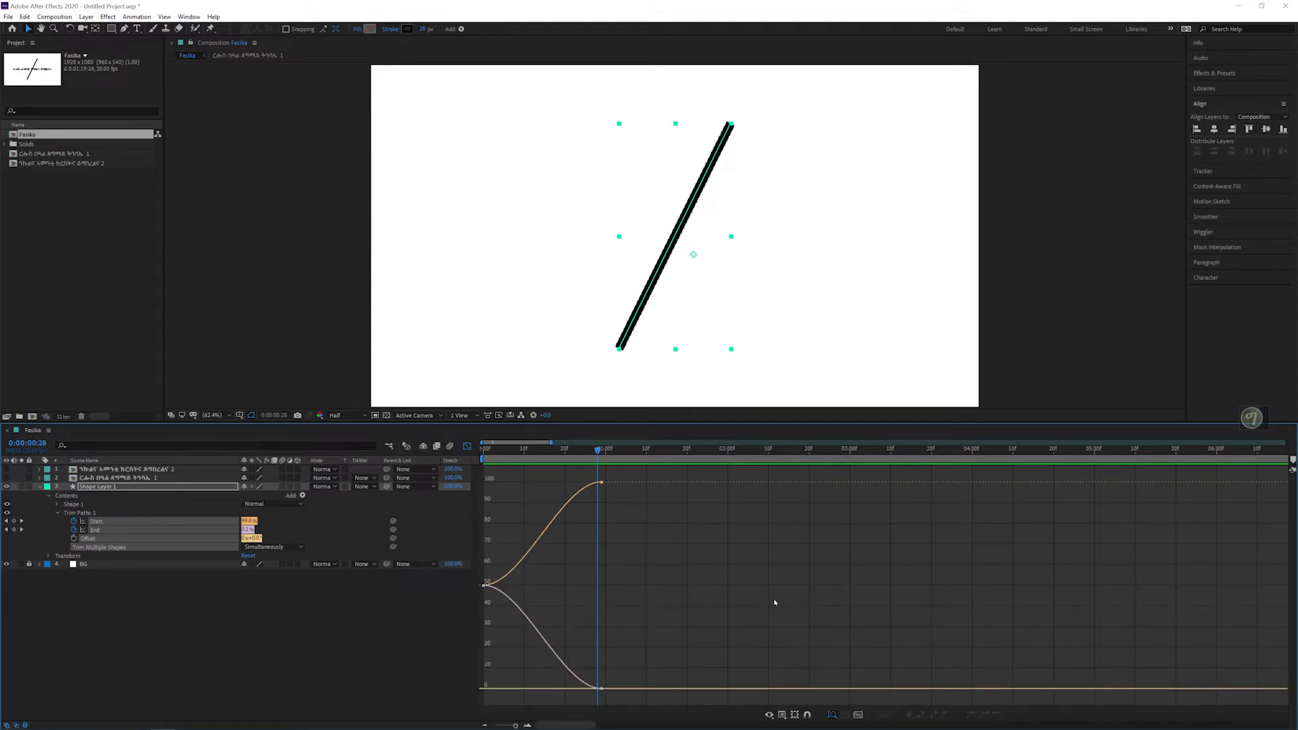
pyautogui.click(784, 715)
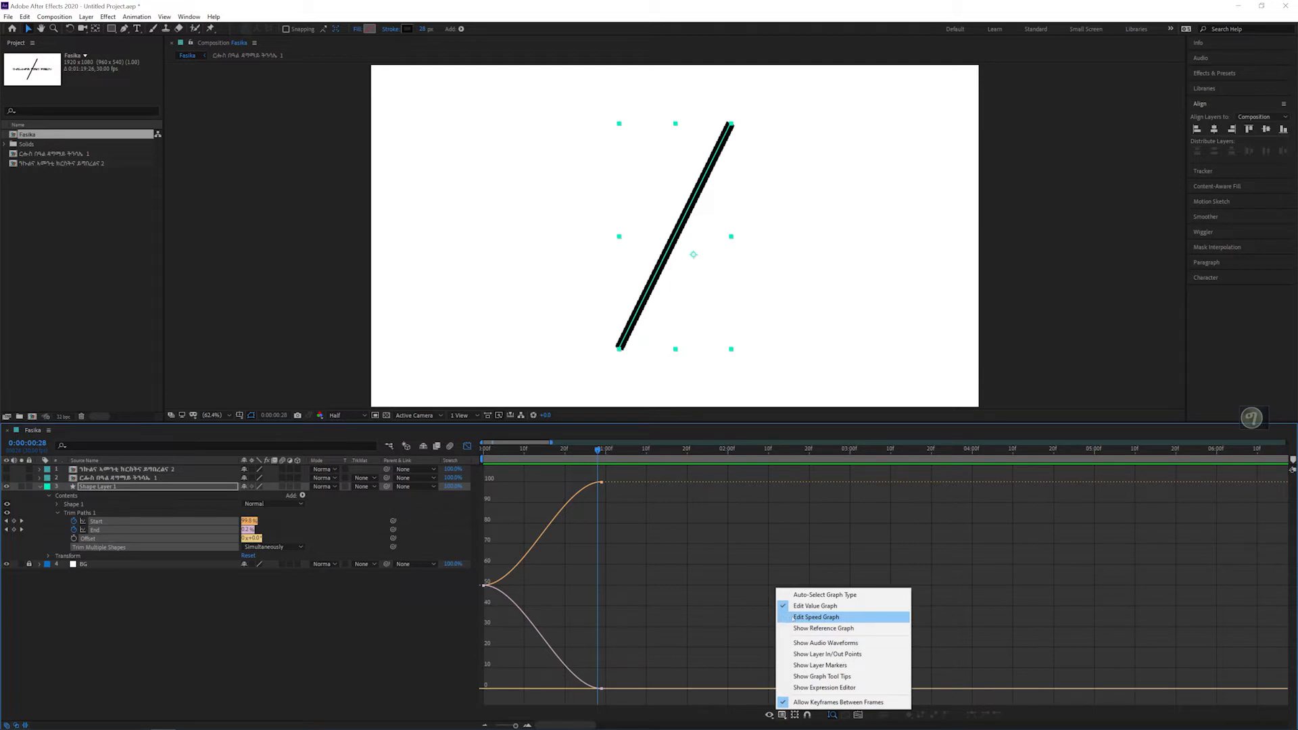
pyautogui.click(816, 617)
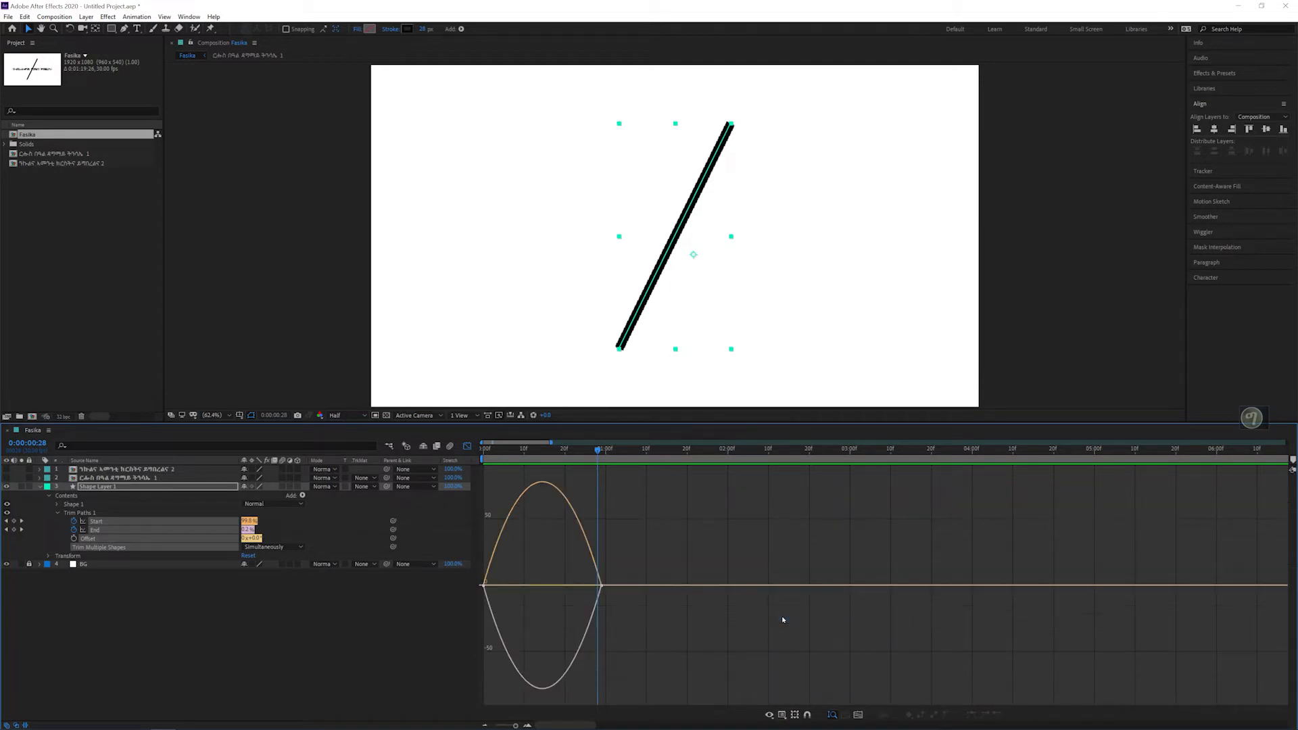
# Step: Reshape the speed curves of all the Trim Paths keyframes to peak early and slow down gradually, and leave the Graph Editor
pyautogui.moveTo(745, 484); pyautogui.dragTo(426, 707)
pyautogui.moveTo(581, 587); pyautogui.dragTo(540, 588)
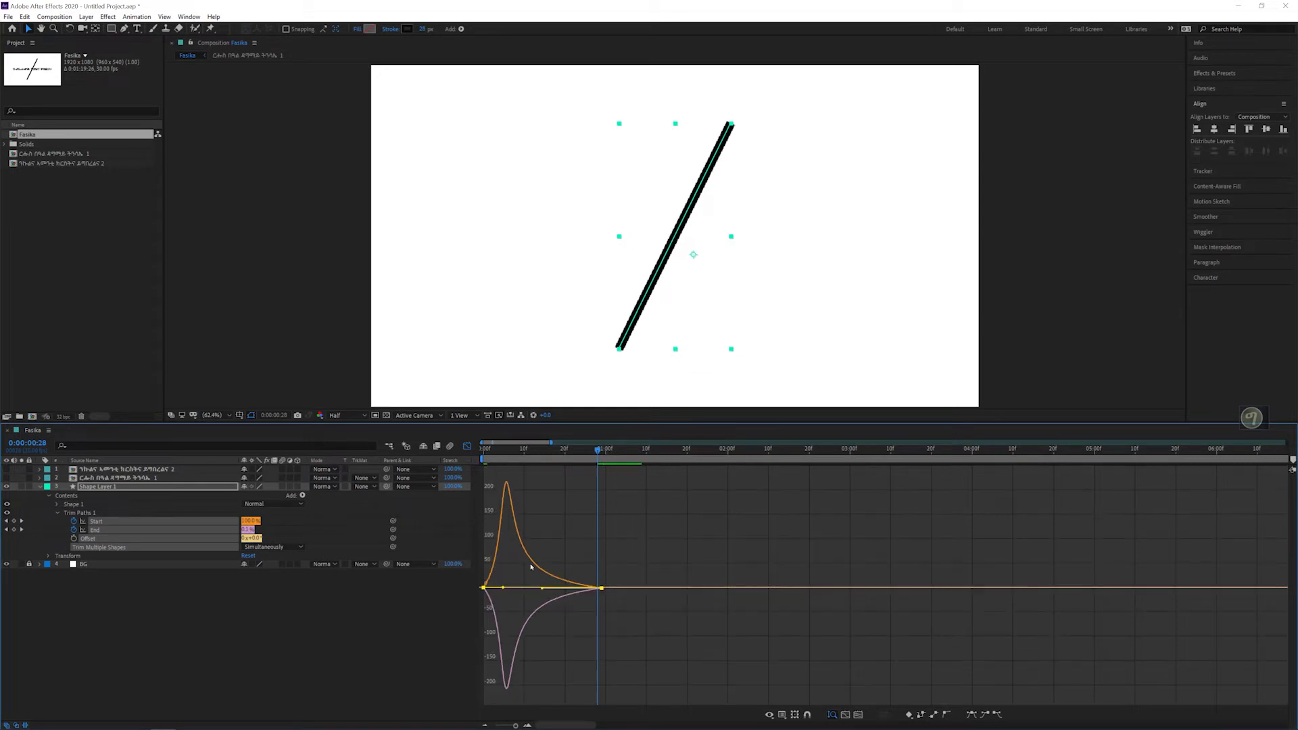
pyautogui.click(467, 447)
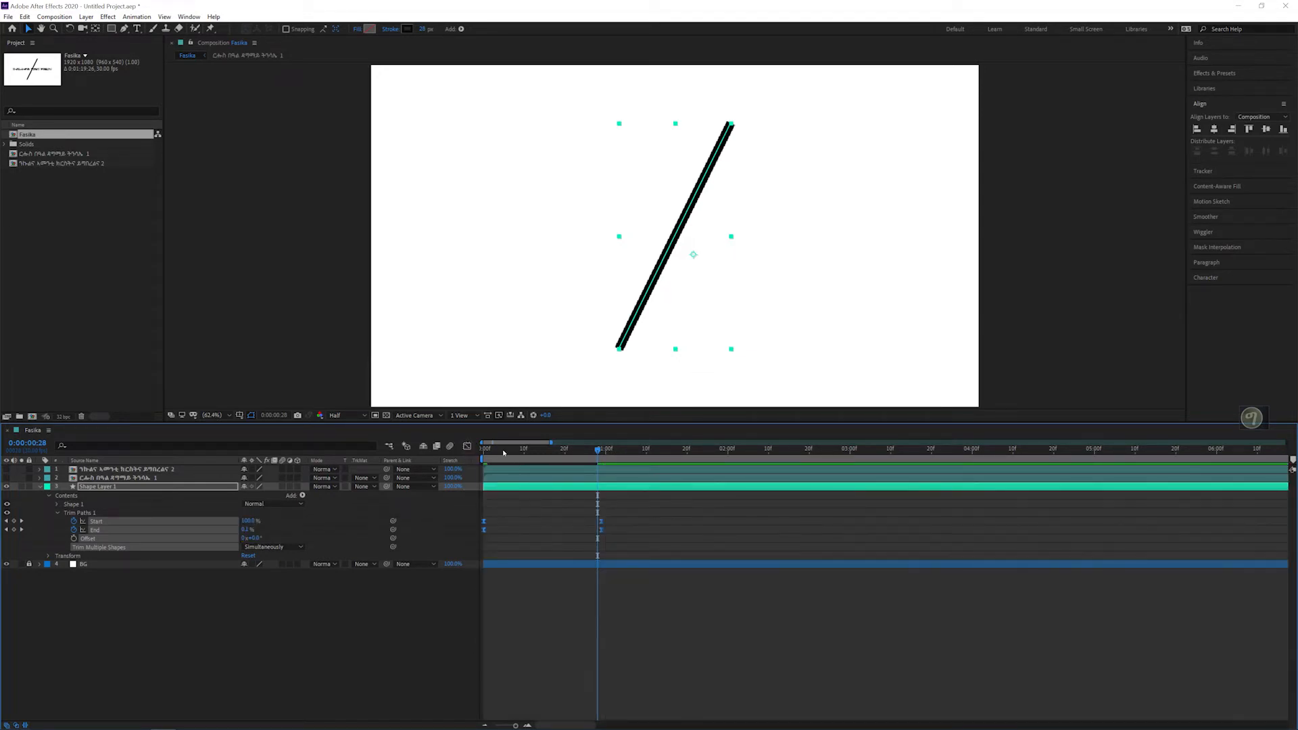
# Step: Replay the line animation from 0:00:00:00 several times to check the reshaped easing
pyautogui.moveTo(503, 452); pyautogui.dragTo(468, 454)
pyautogui.press('space')
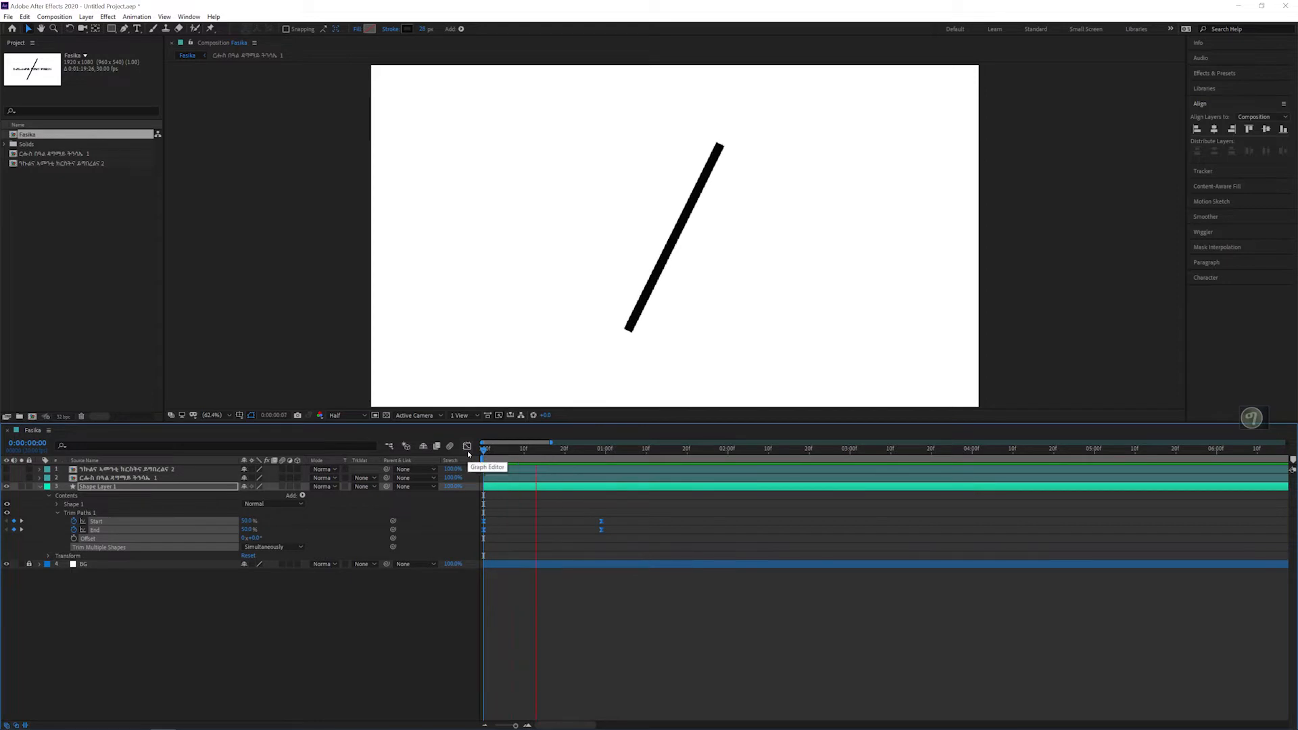
pyautogui.press('space')
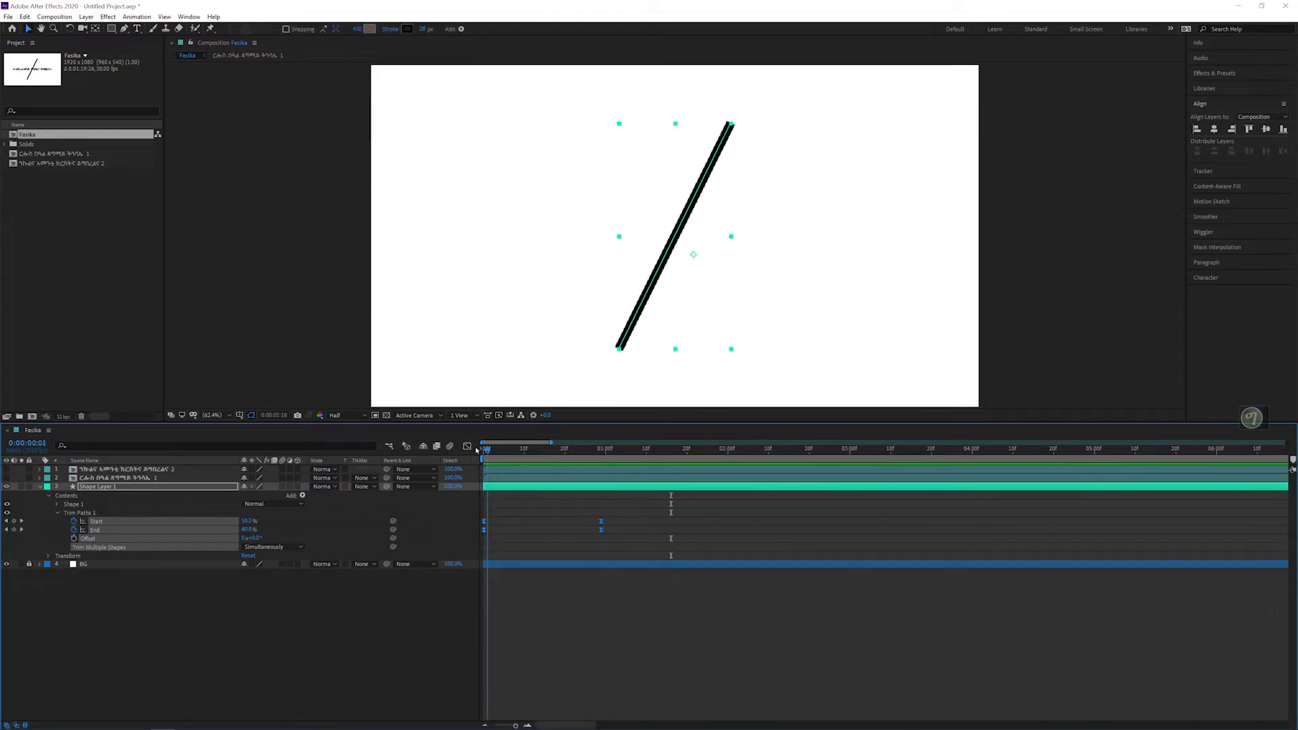
pyautogui.moveTo(476, 451); pyautogui.dragTo(464, 451)
pyautogui.press('space')
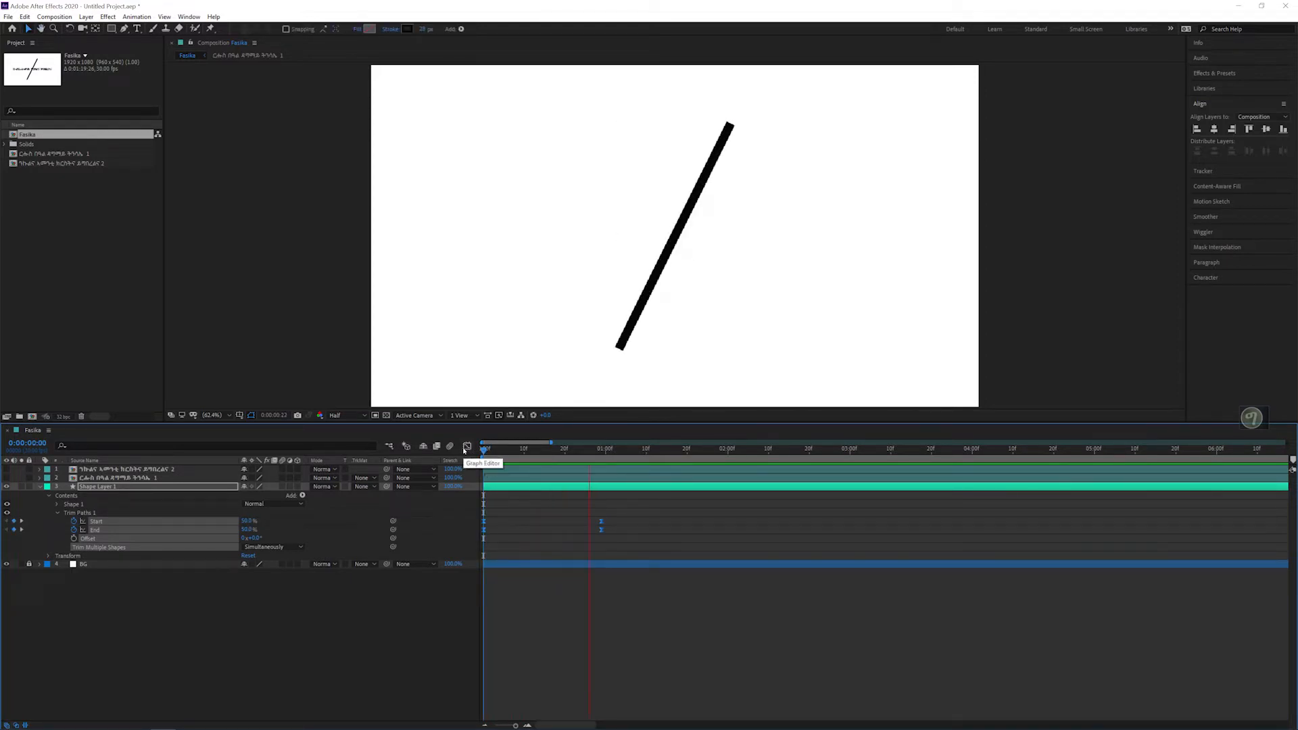
pyautogui.press('space')
pyautogui.moveTo(506, 451); pyautogui.dragTo(466, 451)
pyautogui.press('space')
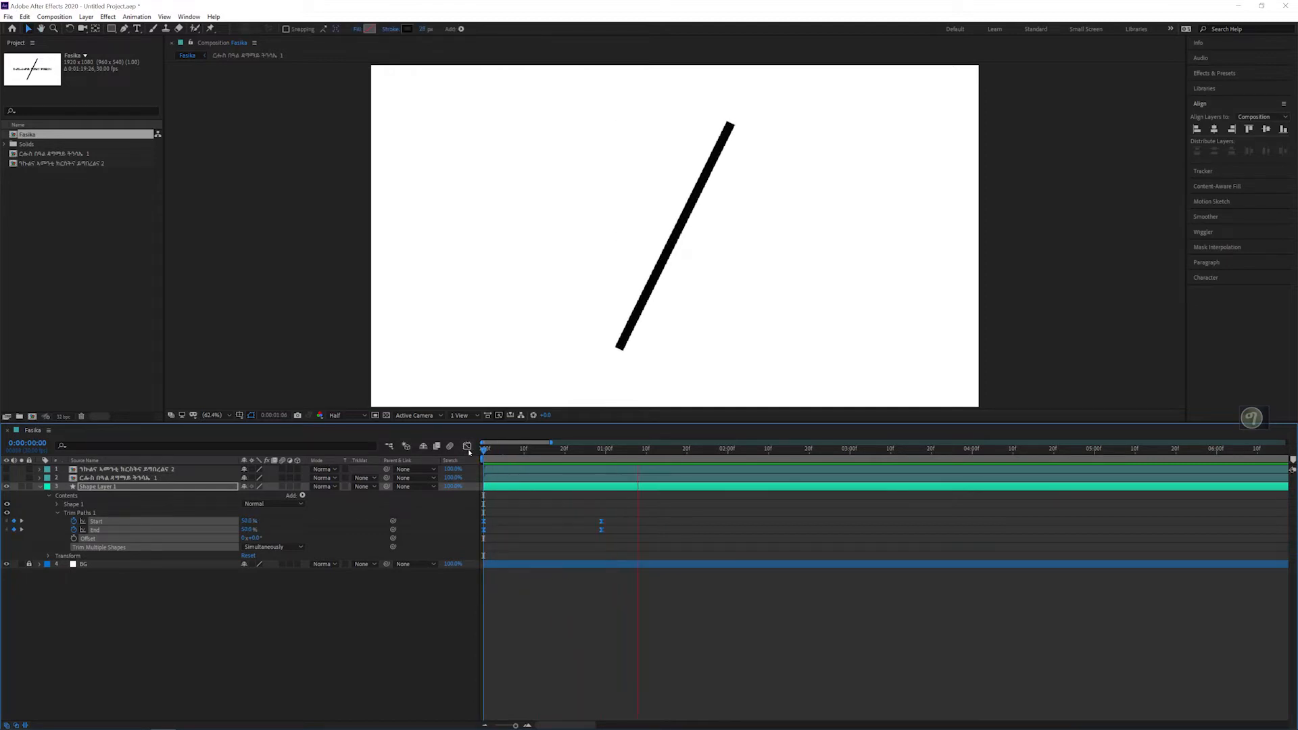
pyautogui.press('space')
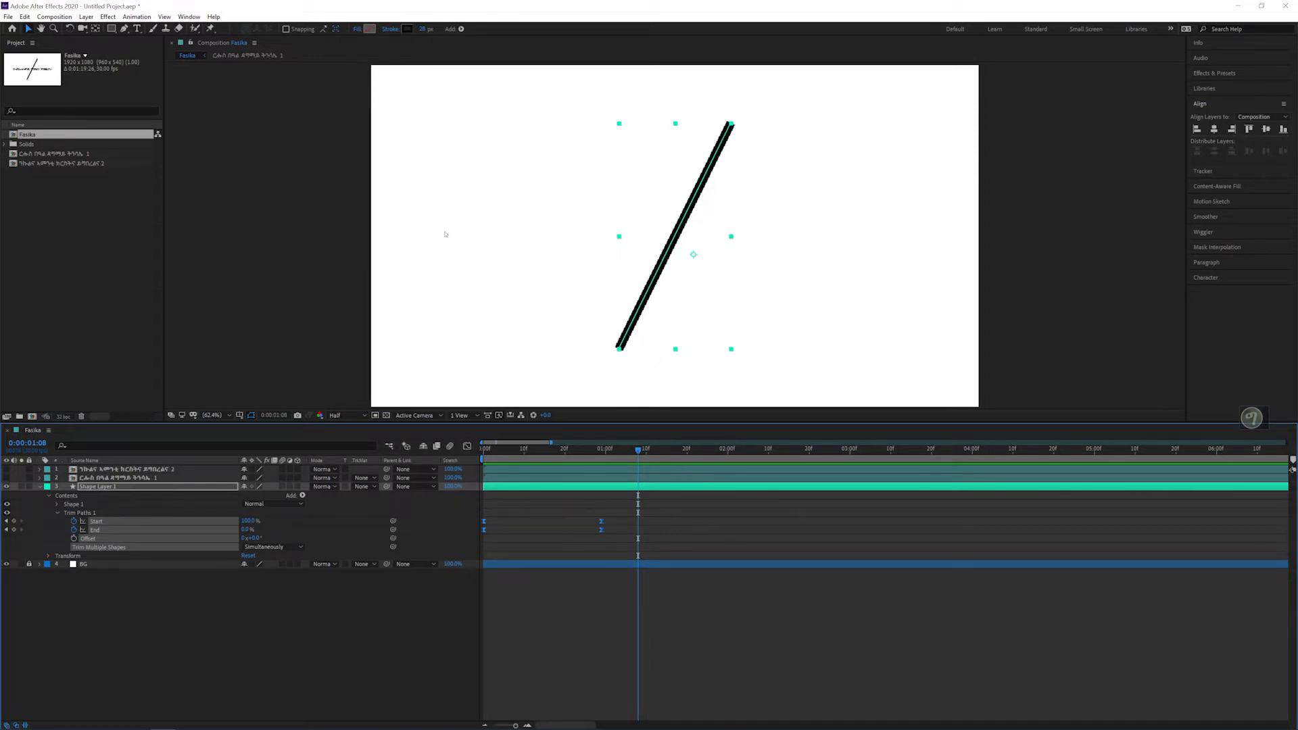
# Step: Show only the Position property of Shape Layer 1 and separate its X and Y dimensions
pyautogui.click(98, 487)
pyautogui.click(56, 513)
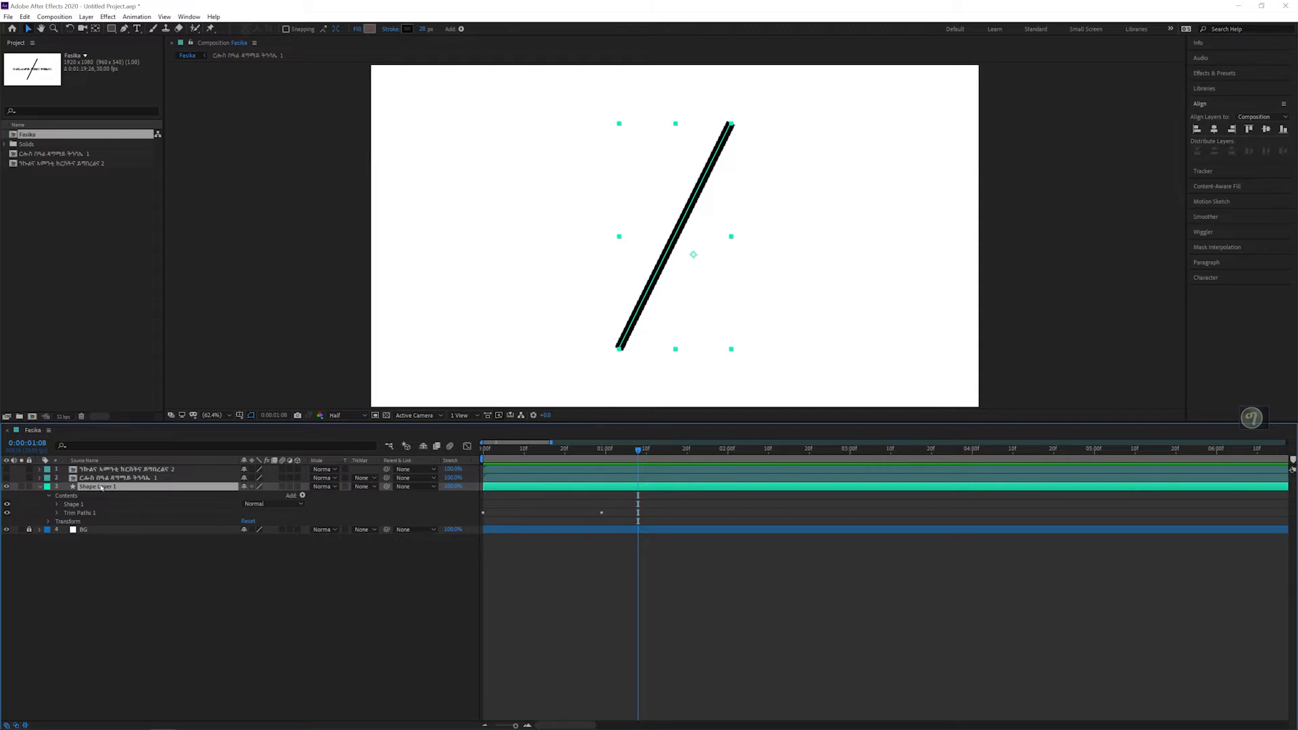
pyautogui.press('p')
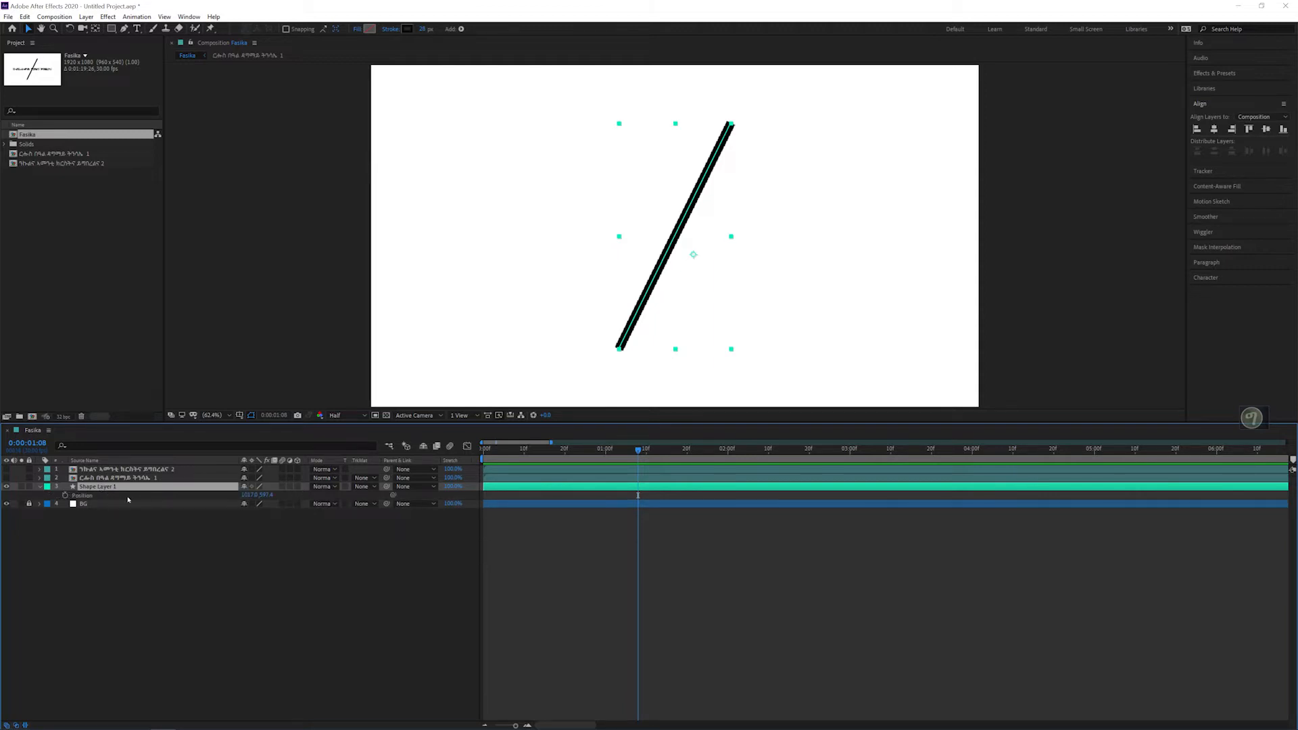
pyautogui.rightClick(88, 498)
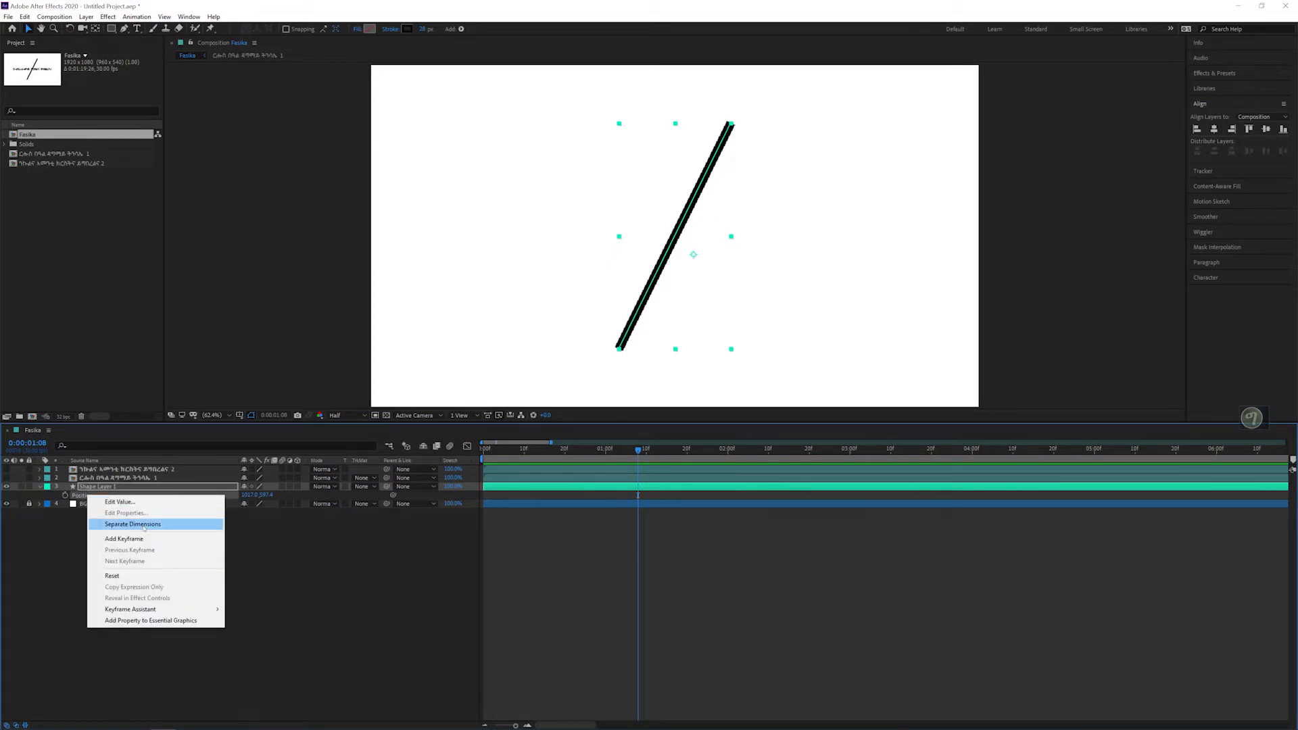
pyautogui.click(132, 524)
pyautogui.click(172, 542)
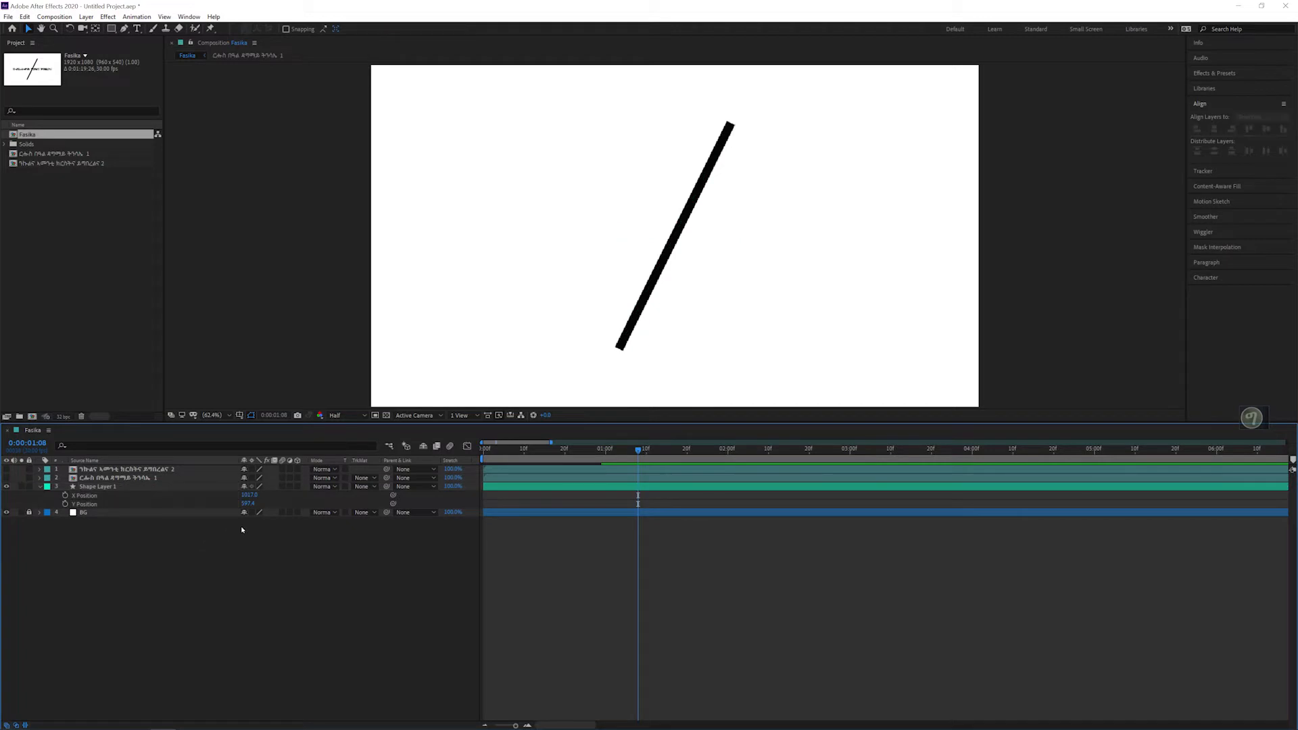
# Step: Shift the line toward the composition's left side at an X Position of about 305 and play the animation there
pyautogui.moveTo(250, 496); pyautogui.dragTo(7, 496)
pyautogui.moveTo(251, 495); pyautogui.dragTo(442, 499)
pyautogui.press('space')
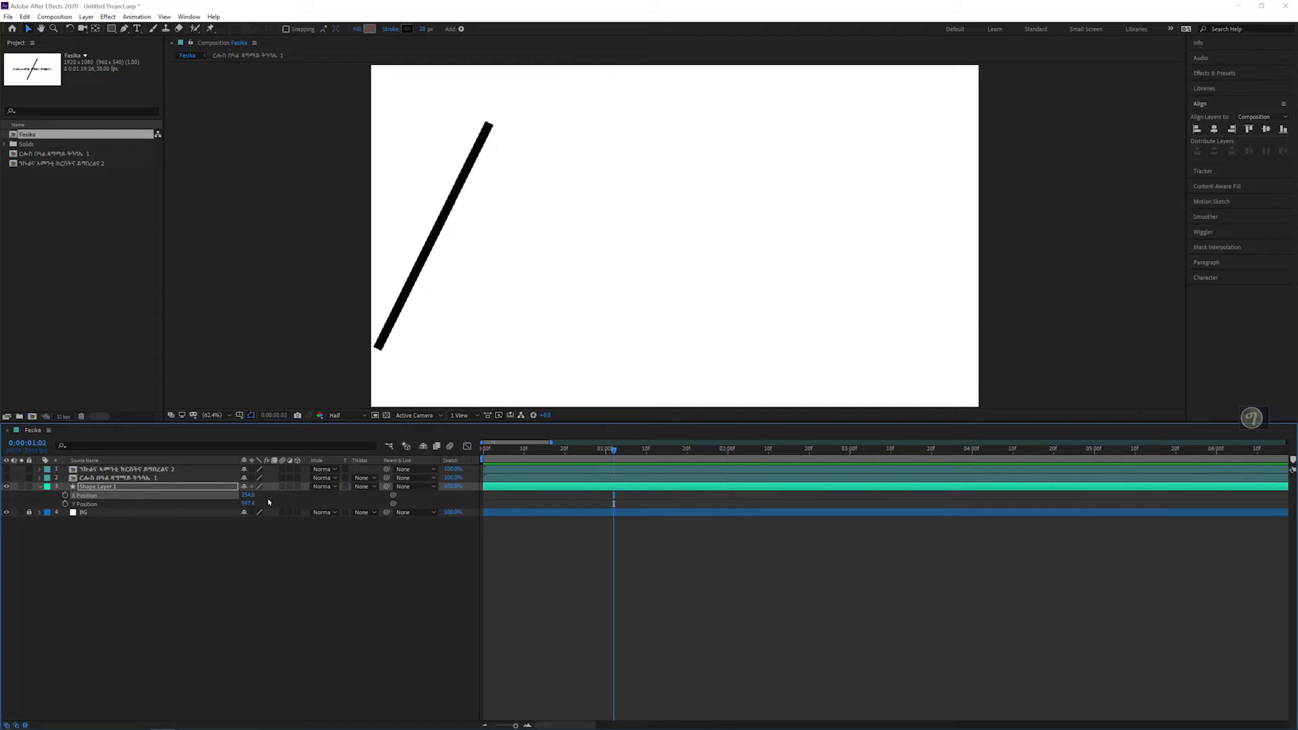
pyautogui.press('space')
pyautogui.moveTo(247, 495); pyautogui.dragTo(268, 492)
pyautogui.press('space')
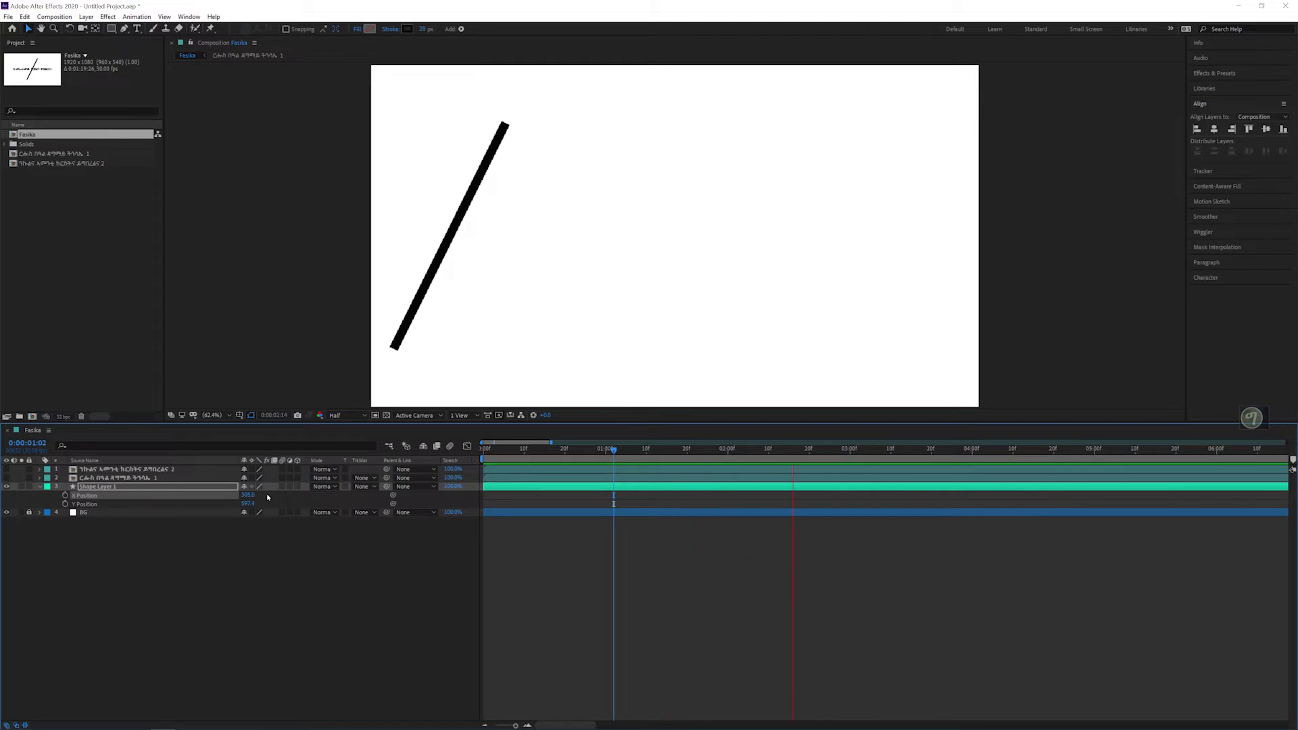
pyautogui.press('space')
pyautogui.press('space')
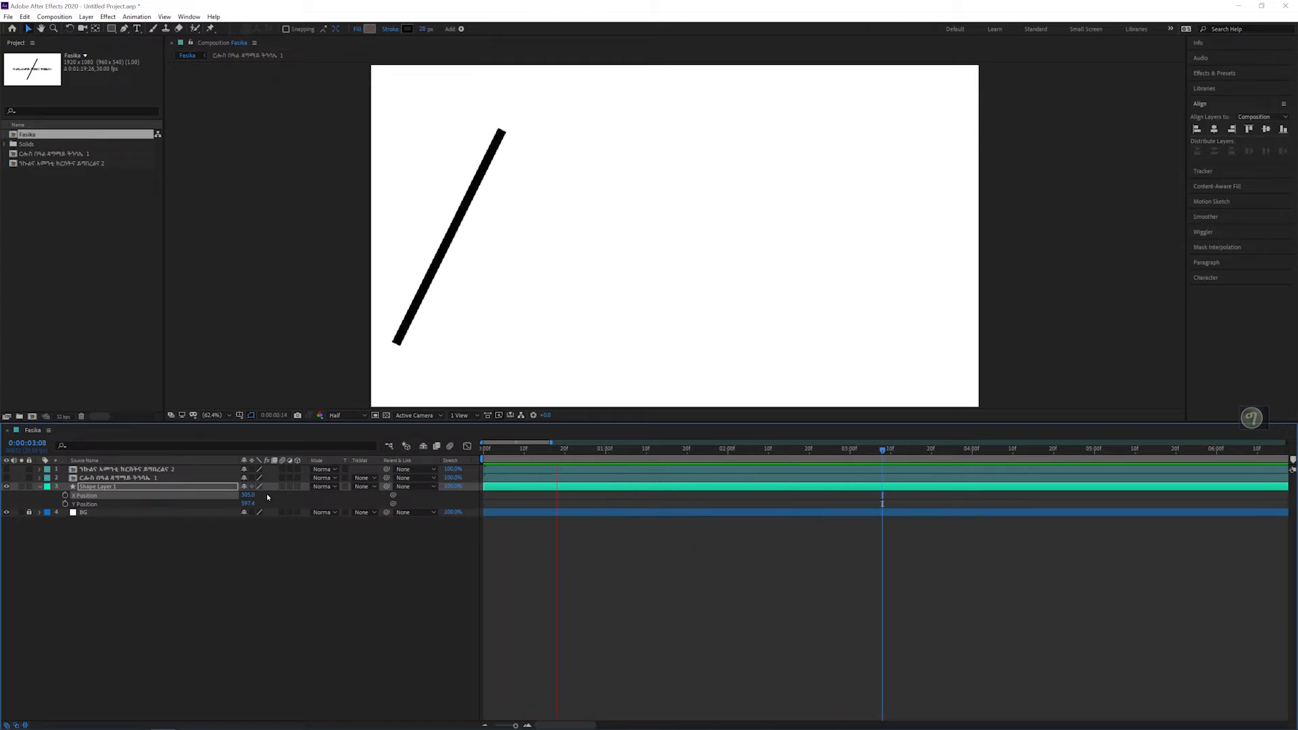
pyautogui.press('space')
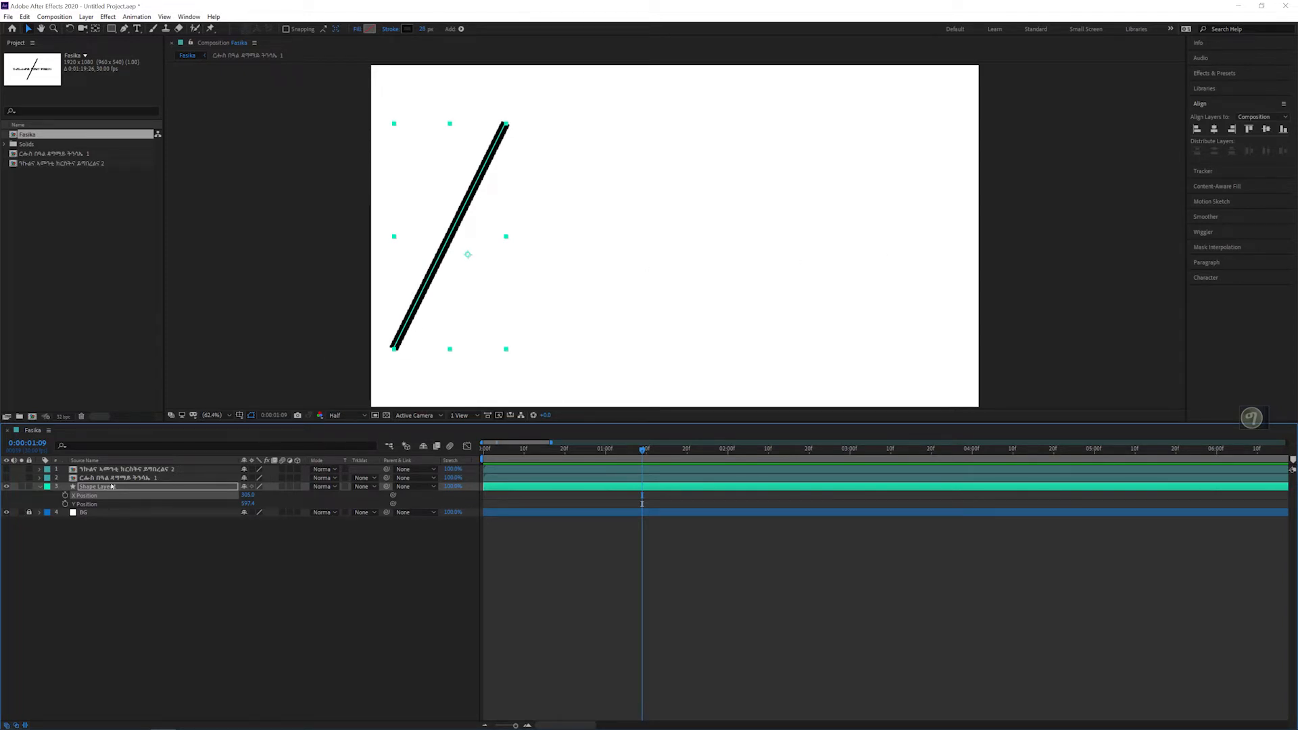
# Step: Expand Shape Layer 1 to list all its Transform properties
pyautogui.click(92, 540)
pyautogui.click(95, 488)
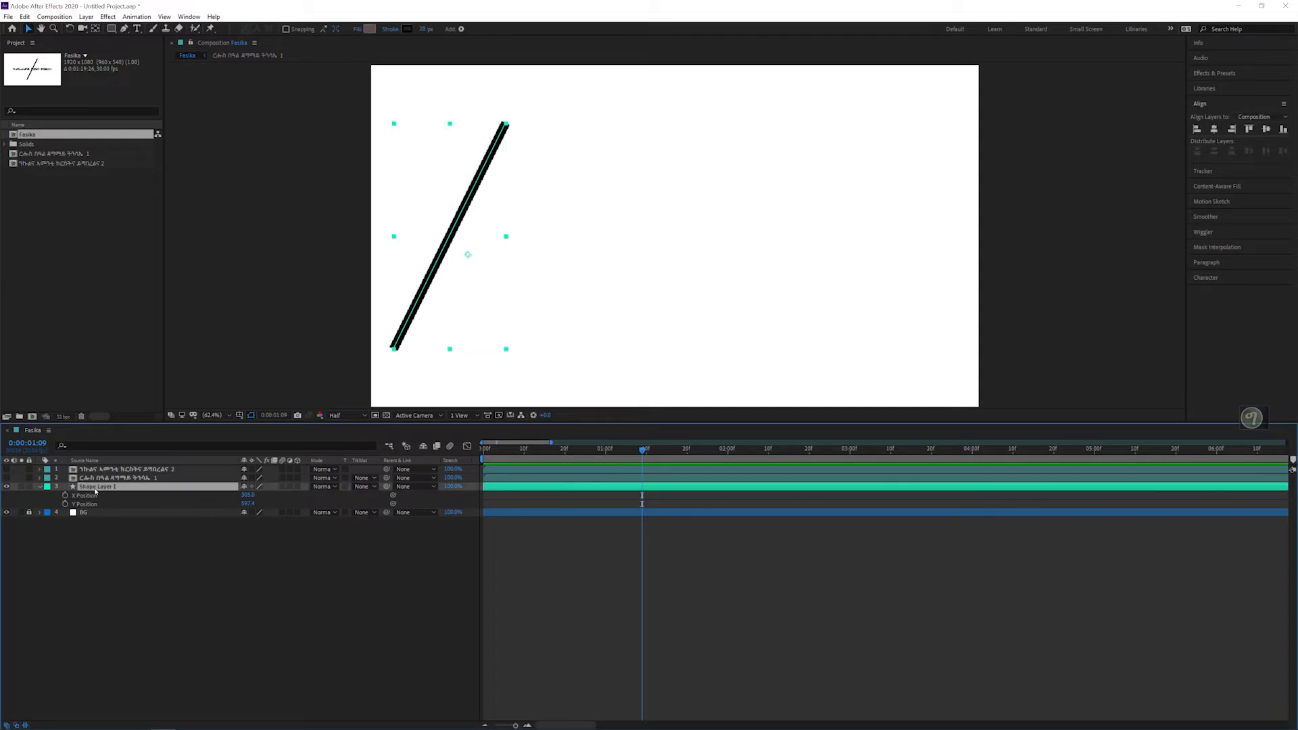
pyautogui.click(39, 487)
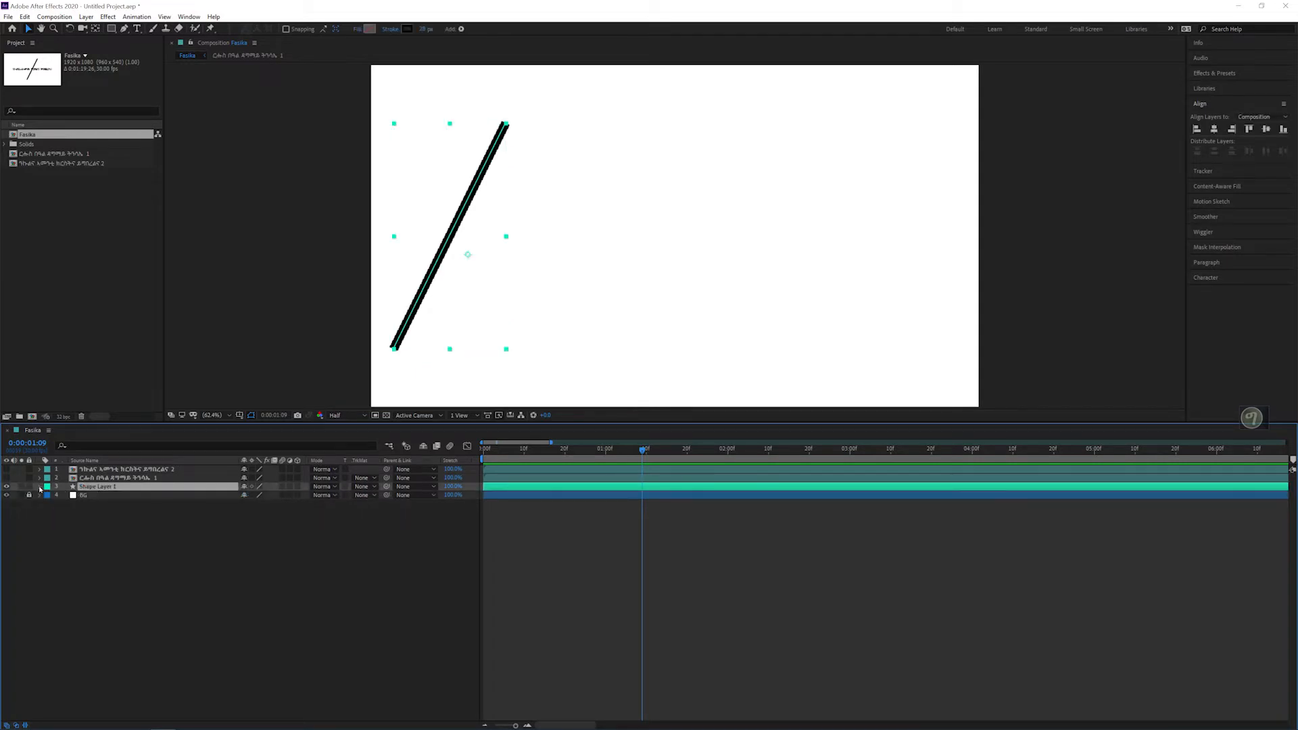
pyautogui.click(39, 487)
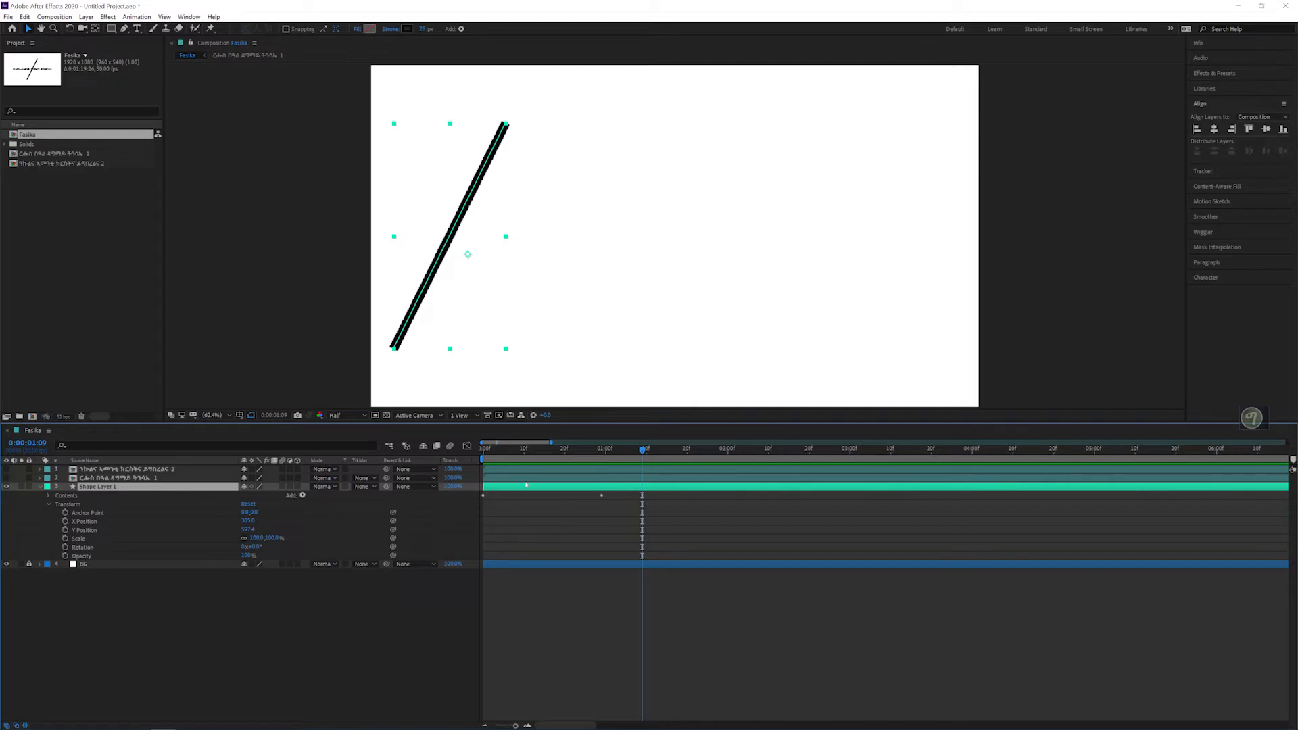
# Step: Try an X Position keyframe for the line at 0:00:00:25 and remove it again
pyautogui.moveTo(500, 451)
pyautogui.mouseDown()
pyautogui.moveTo(483, 451)
pyautogui.moveTo(586, 456)
pyautogui.mouseUp()
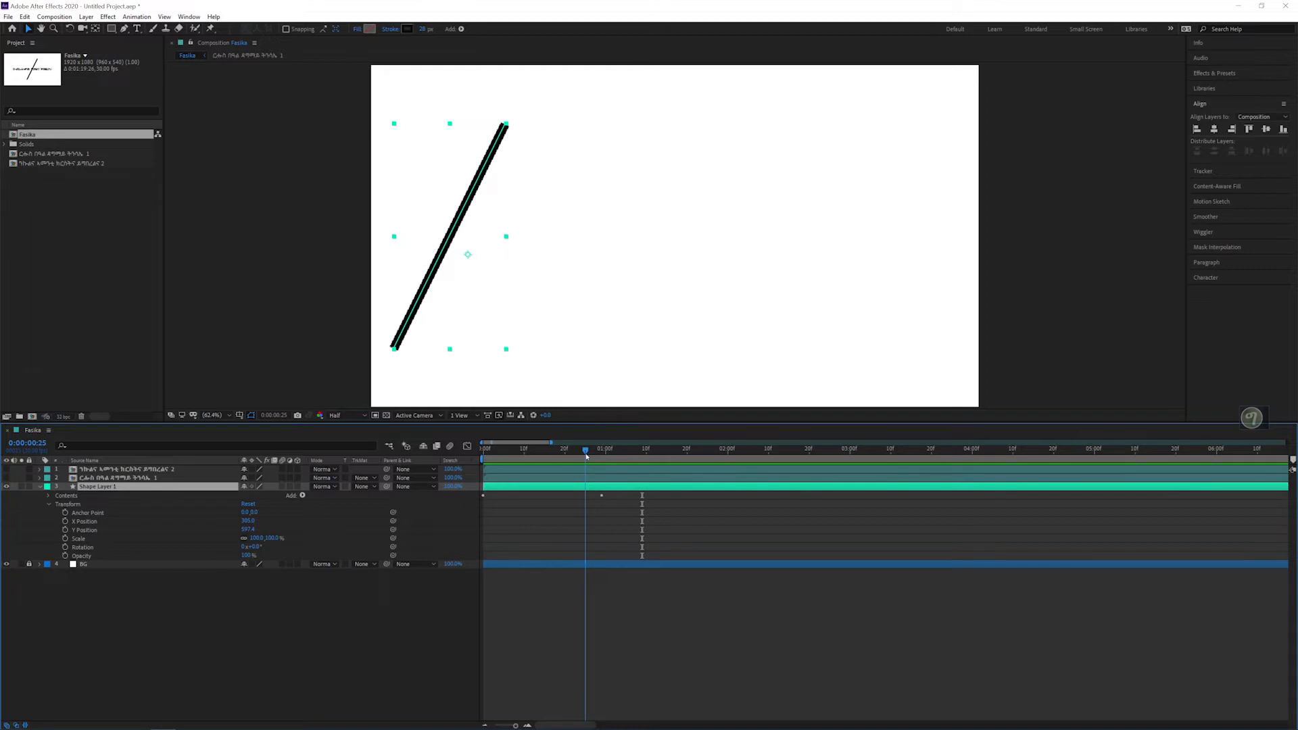
pyautogui.click(65, 522)
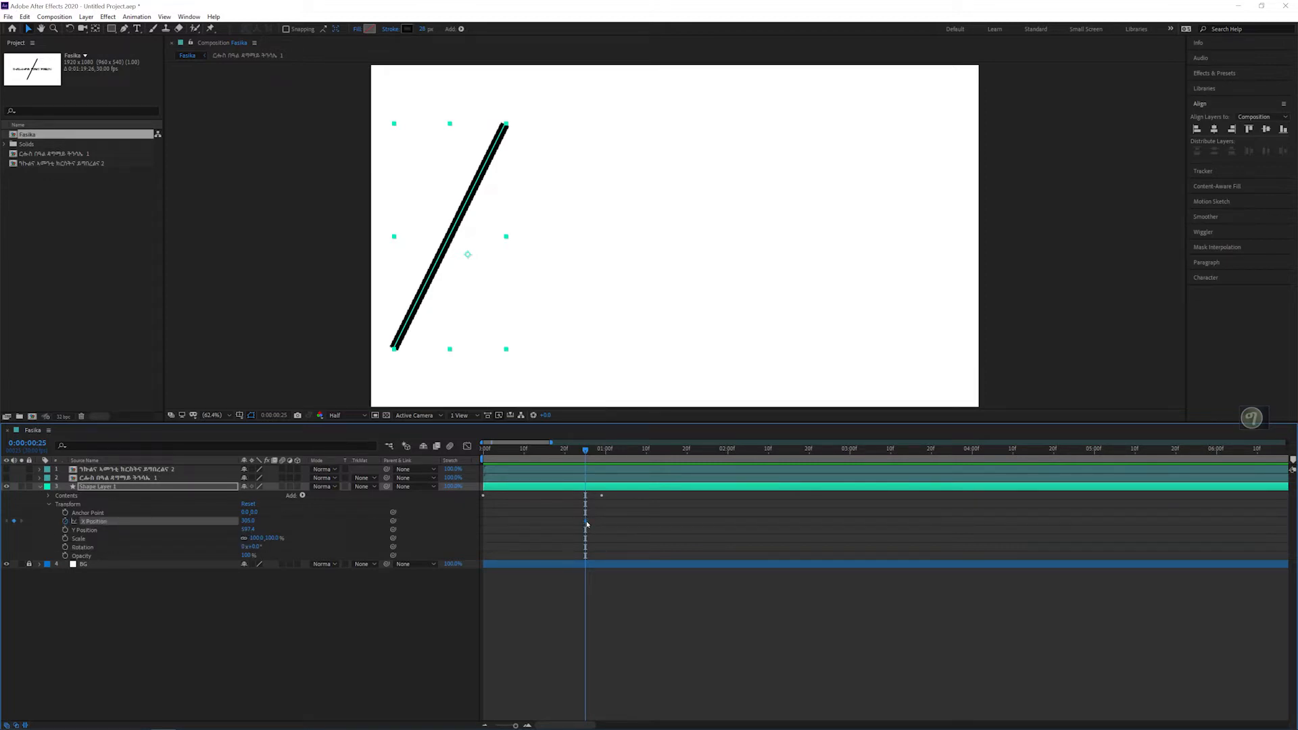
pyautogui.click(487, 521)
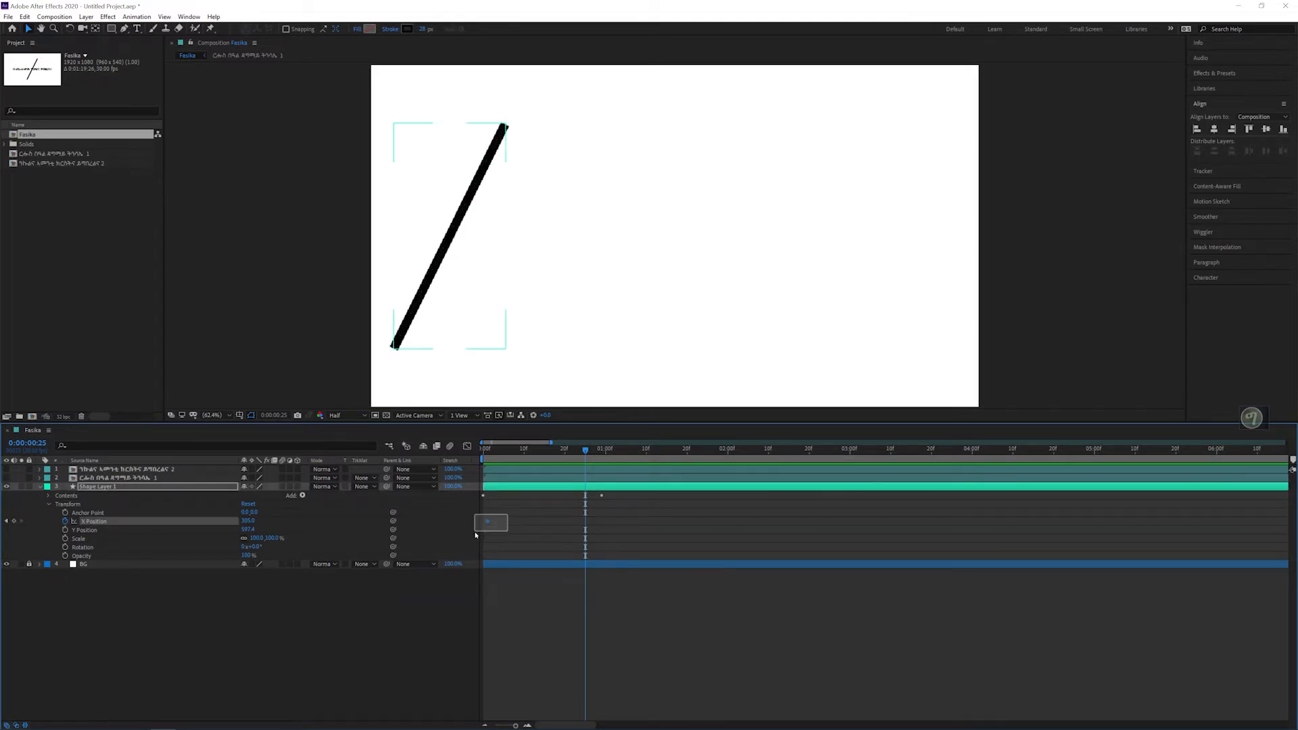
pyautogui.press('Delete')
# Step: Animate the line's X Position from 0:00:00:00 to about 1500 at 0:00:01:16 and preview the sideways motion
pyautogui.moveTo(495, 449); pyautogui.dragTo(486, 449)
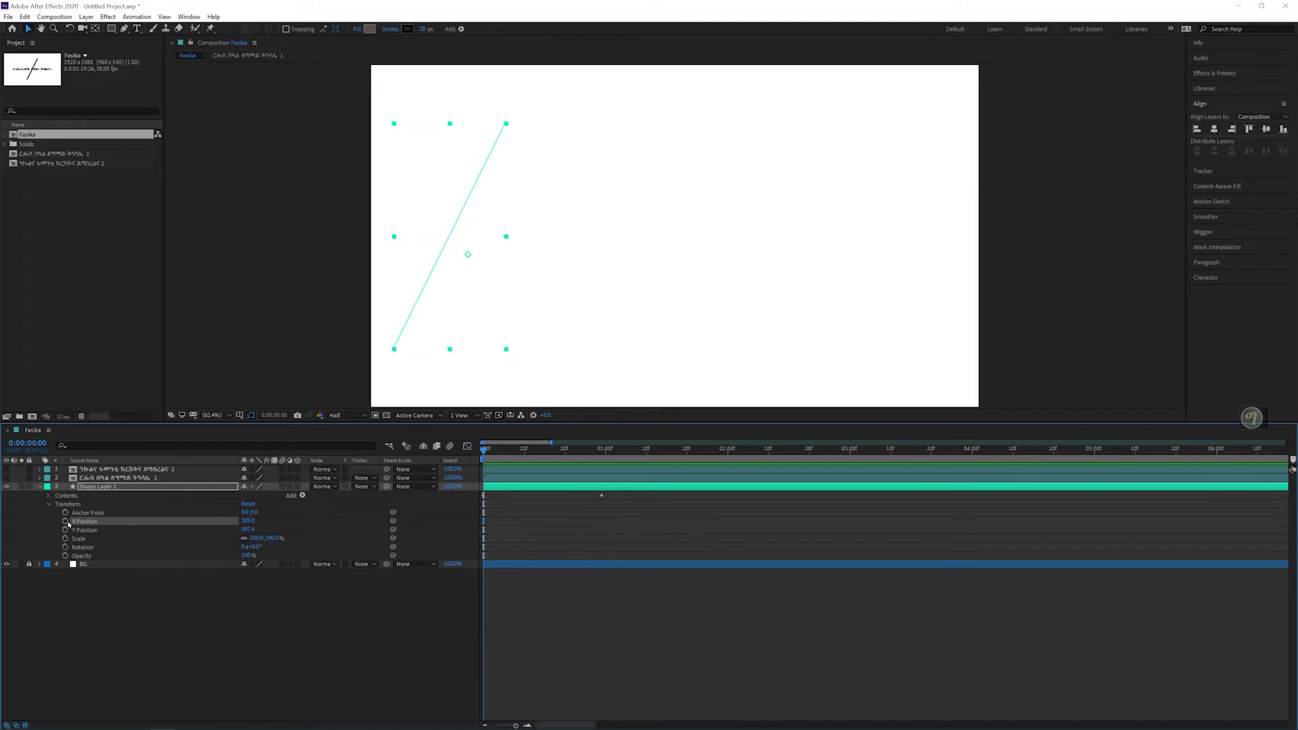
pyautogui.click(65, 521)
pyautogui.moveTo(490, 451); pyautogui.dragTo(672, 462)
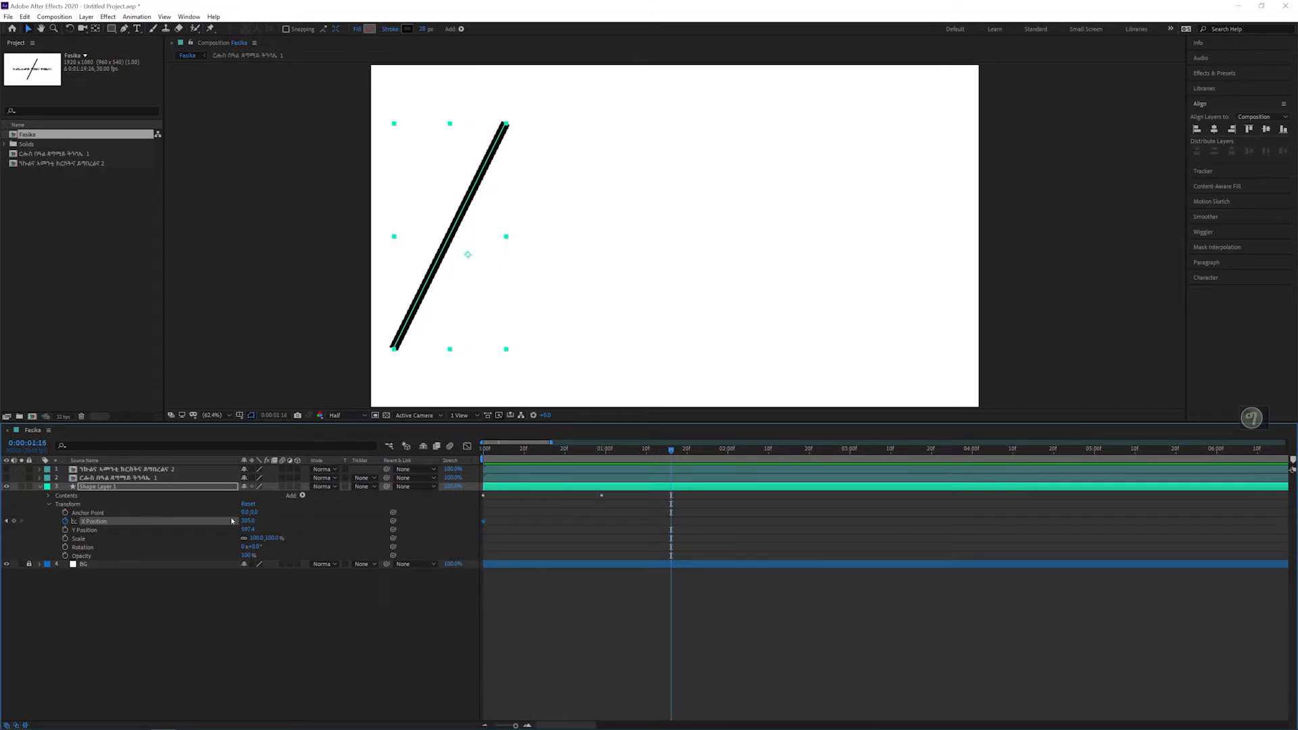
pyautogui.moveTo(247, 520); pyautogui.dragTo(805, 507)
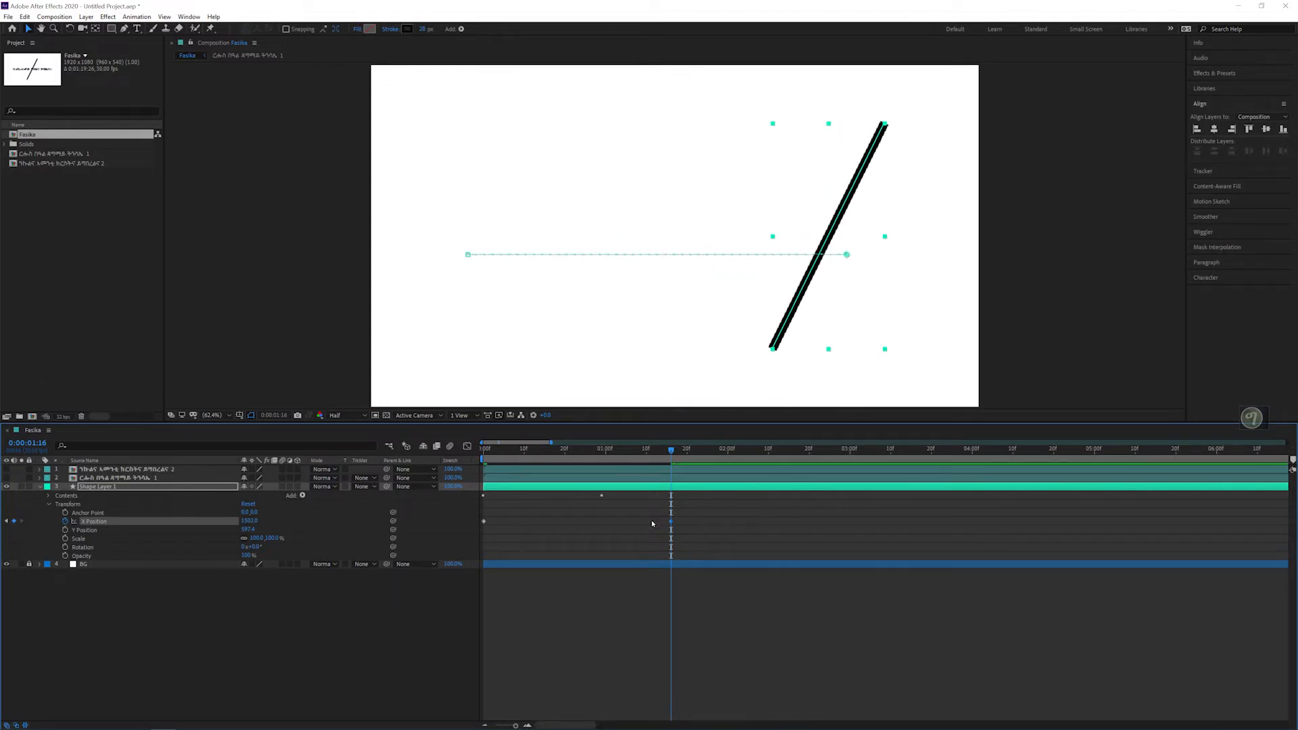
pyautogui.press('space')
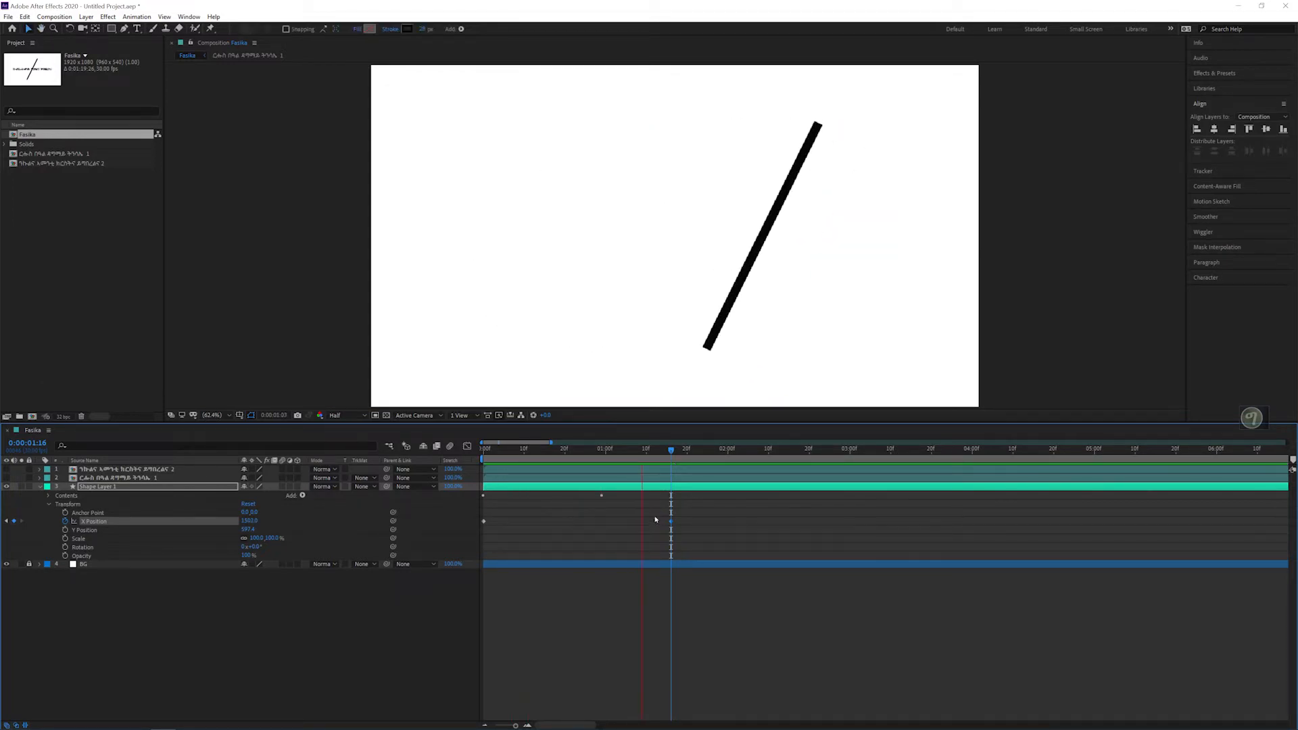
pyautogui.press('space')
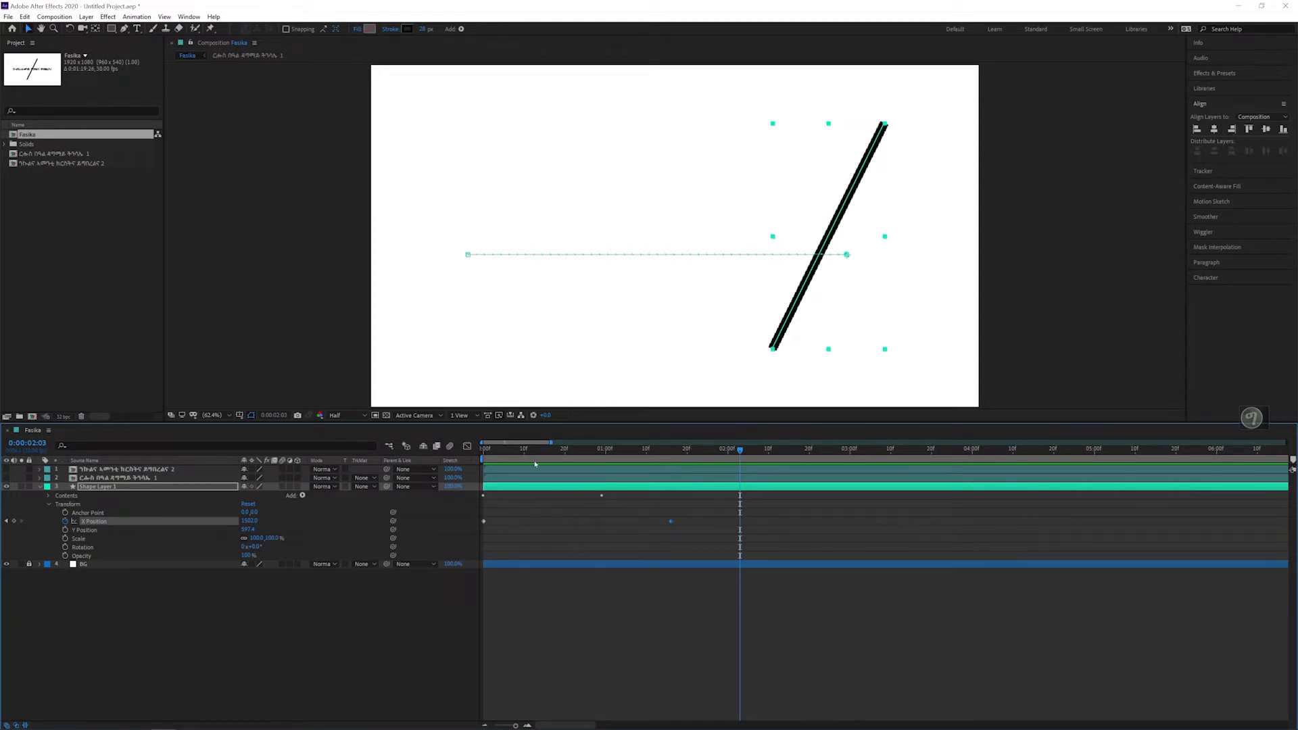
pyautogui.moveTo(533, 457); pyautogui.dragTo(593, 453)
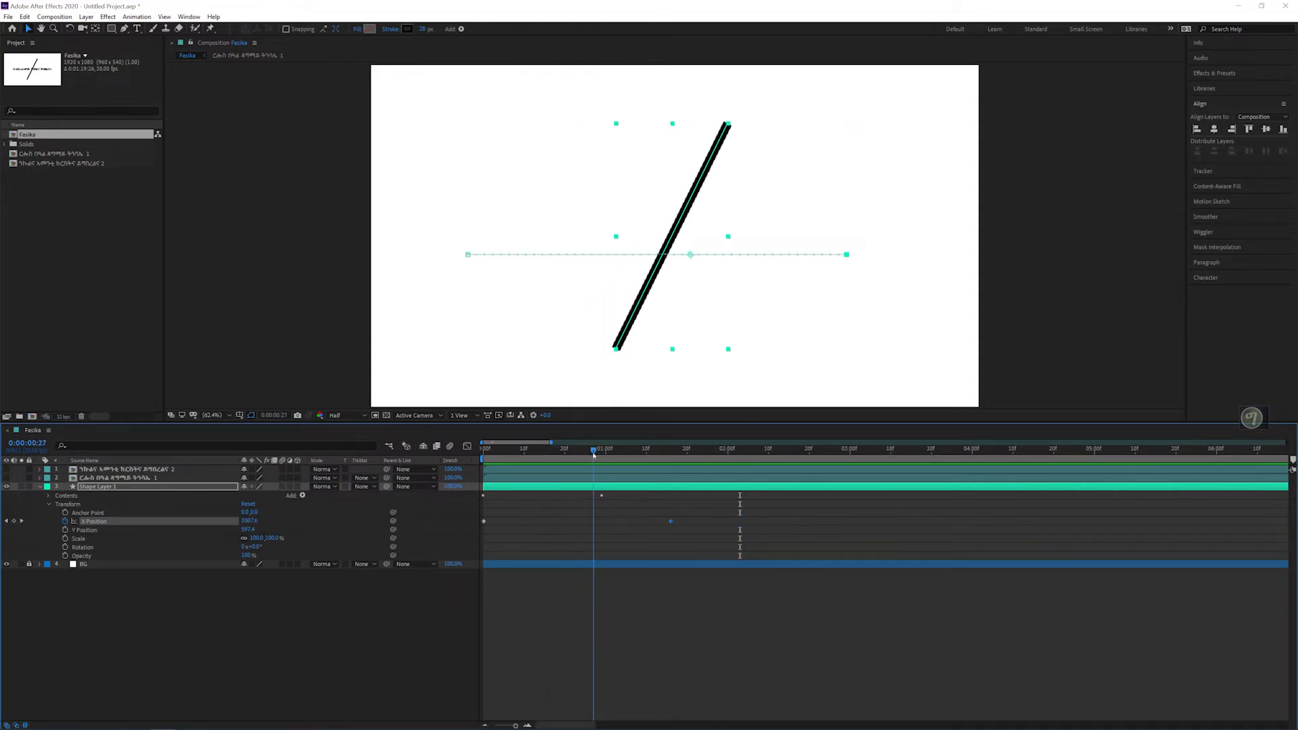
# Step: Undo the line's X Position animation and set a fresh X Position keyframe at 0:00:00:00
pyautogui.press('k')
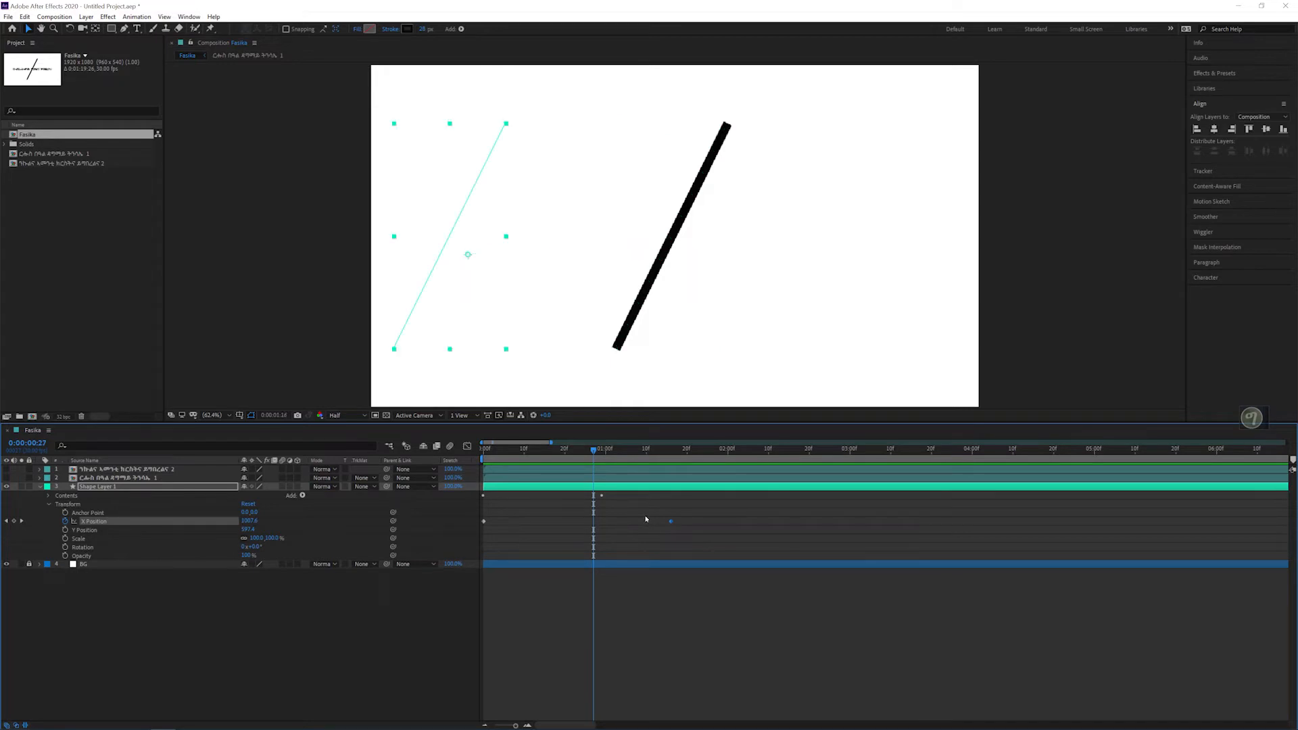
pyautogui.press('Home')
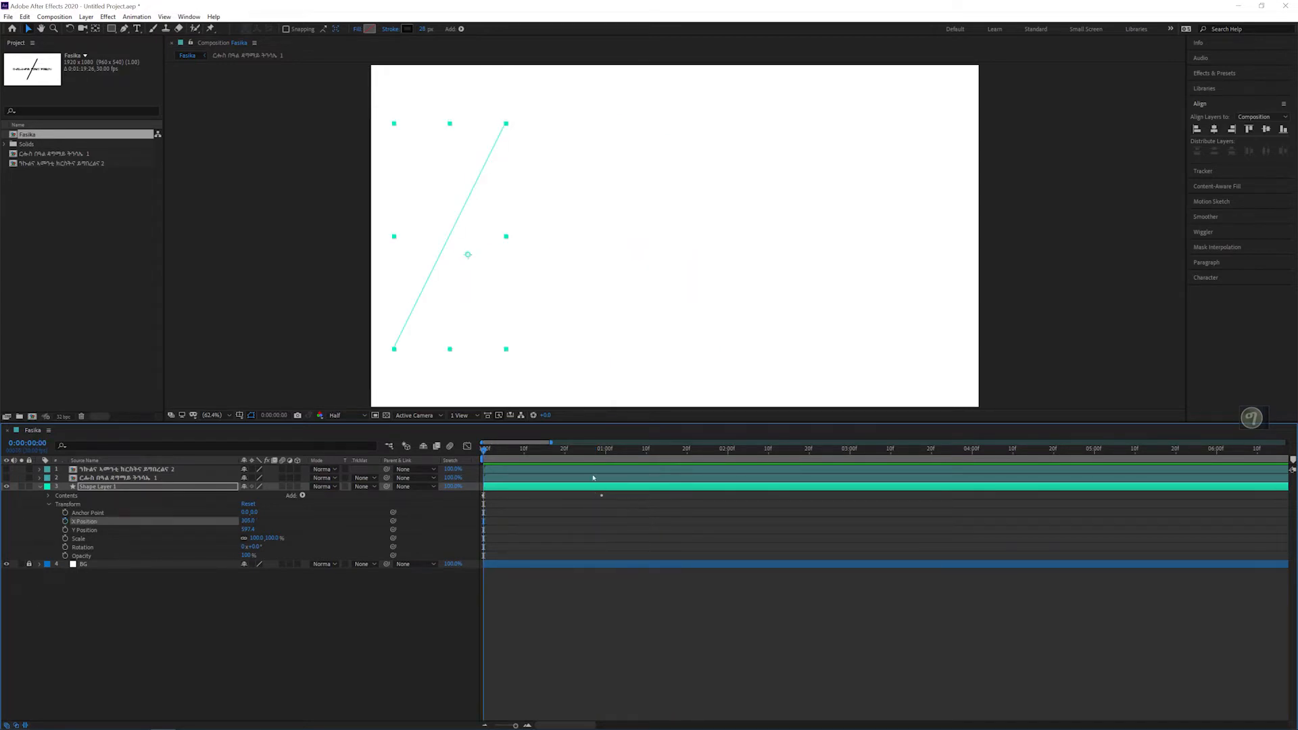
pyautogui.click(580, 467)
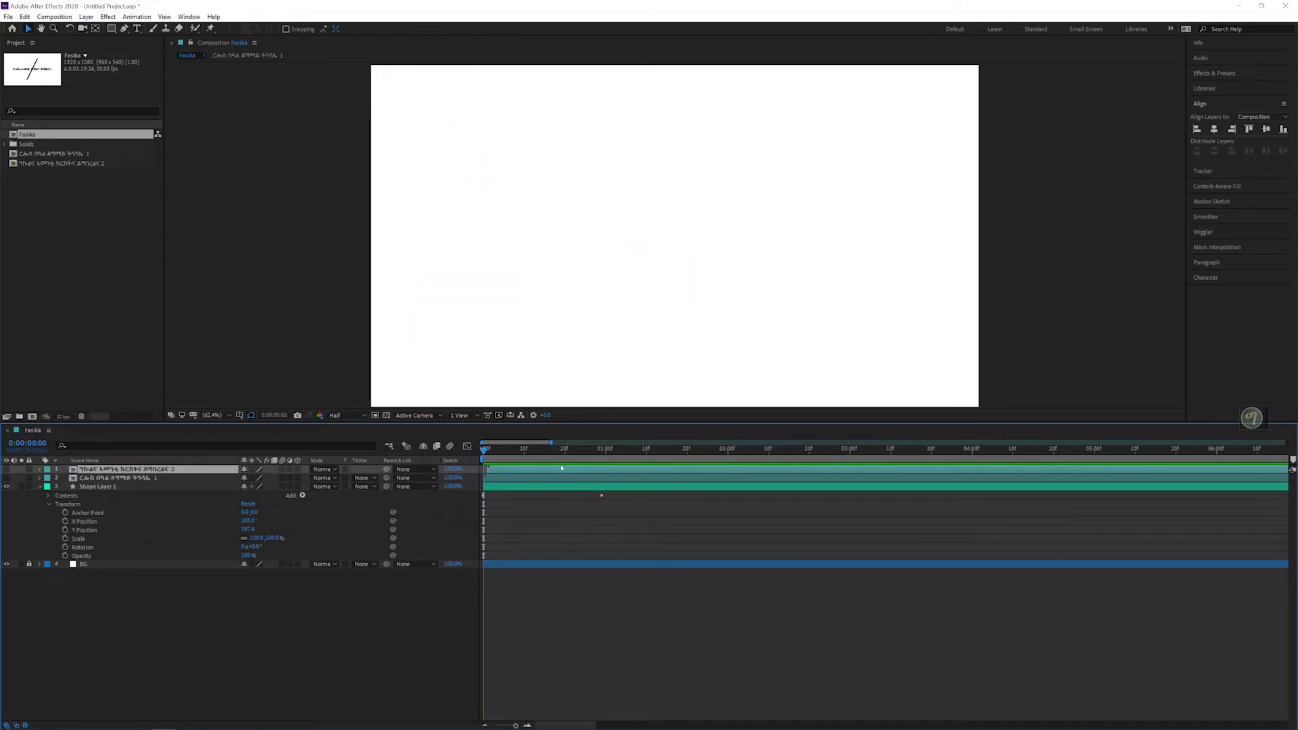
pyautogui.moveTo(580, 449)
pyautogui.mouseDown()
pyautogui.moveTo(593, 451)
pyautogui.moveTo(486, 450)
pyautogui.mouseUp()
pyautogui.click(65, 521)
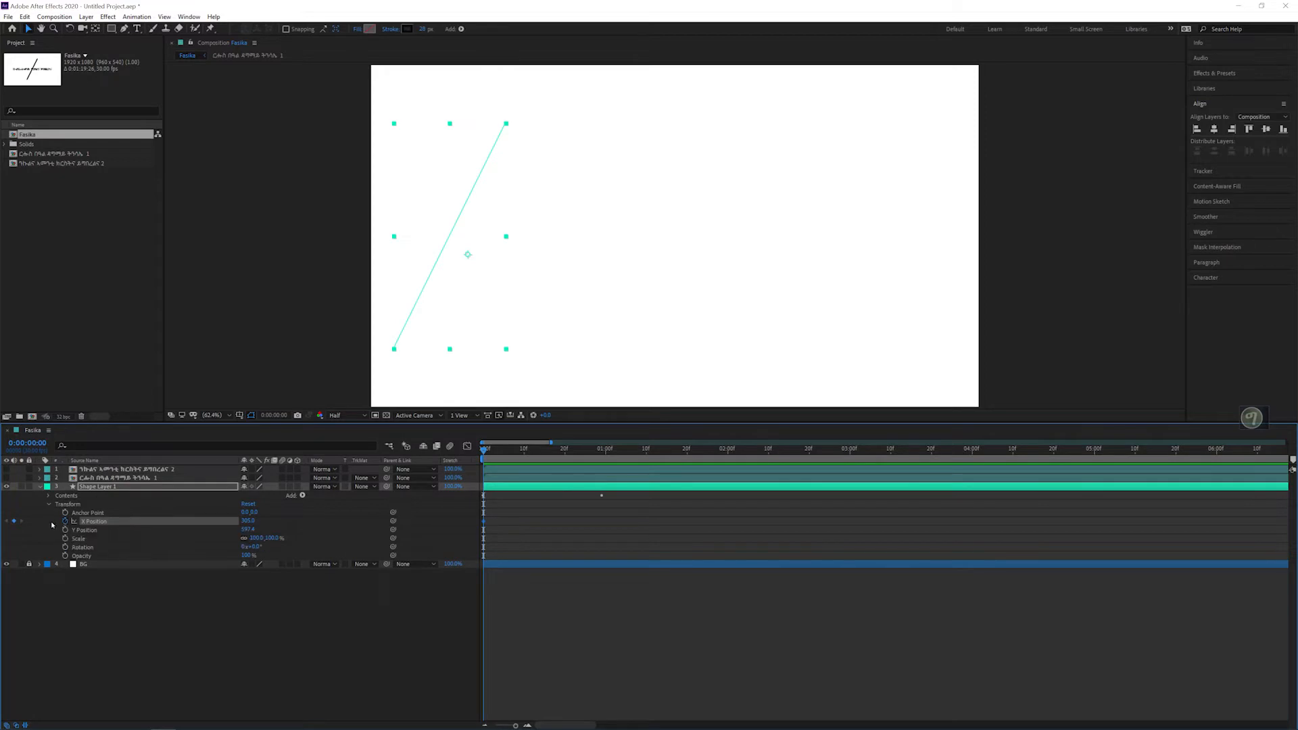
# Step: Hold the line's X Position with a keyframe at 0:00:00:29, move it to about 1729 at 0:00:01:25, and preview the motion
pyautogui.moveTo(485, 451); pyautogui.dragTo(604, 461)
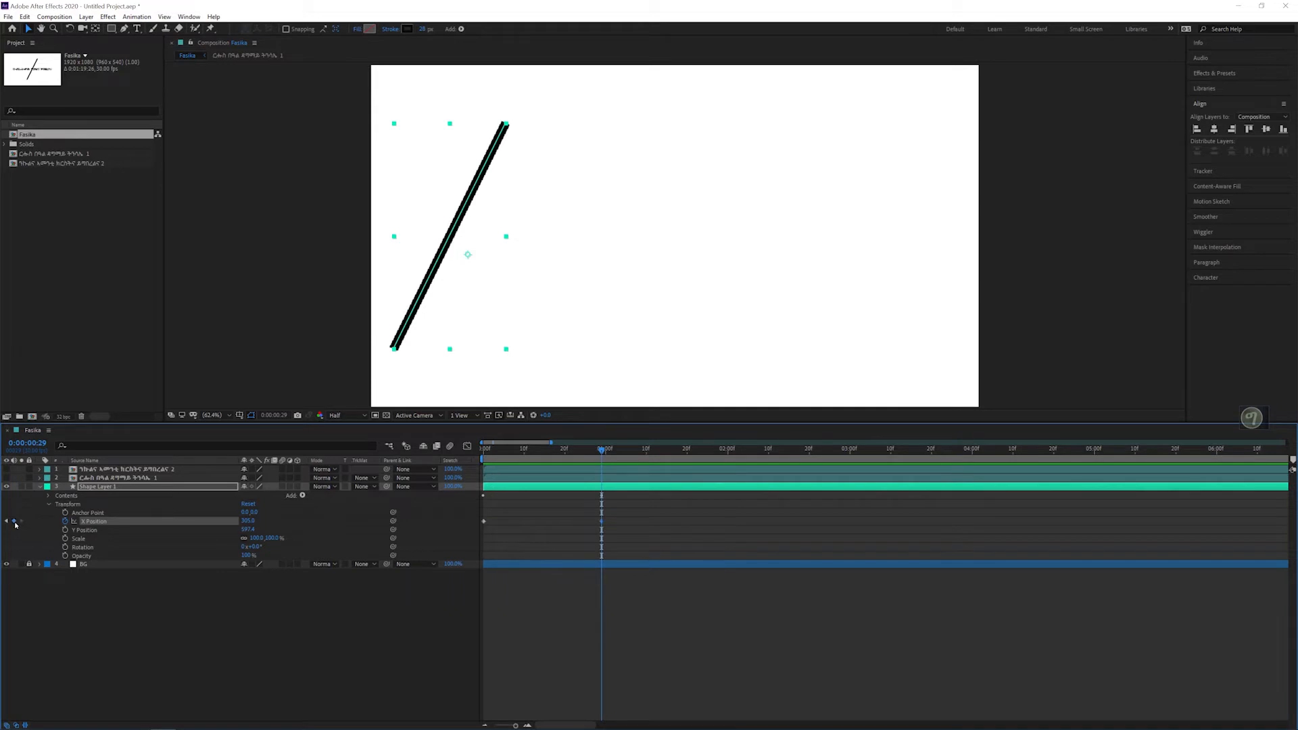
pyautogui.moveTo(503, 457); pyautogui.dragTo(708, 463)
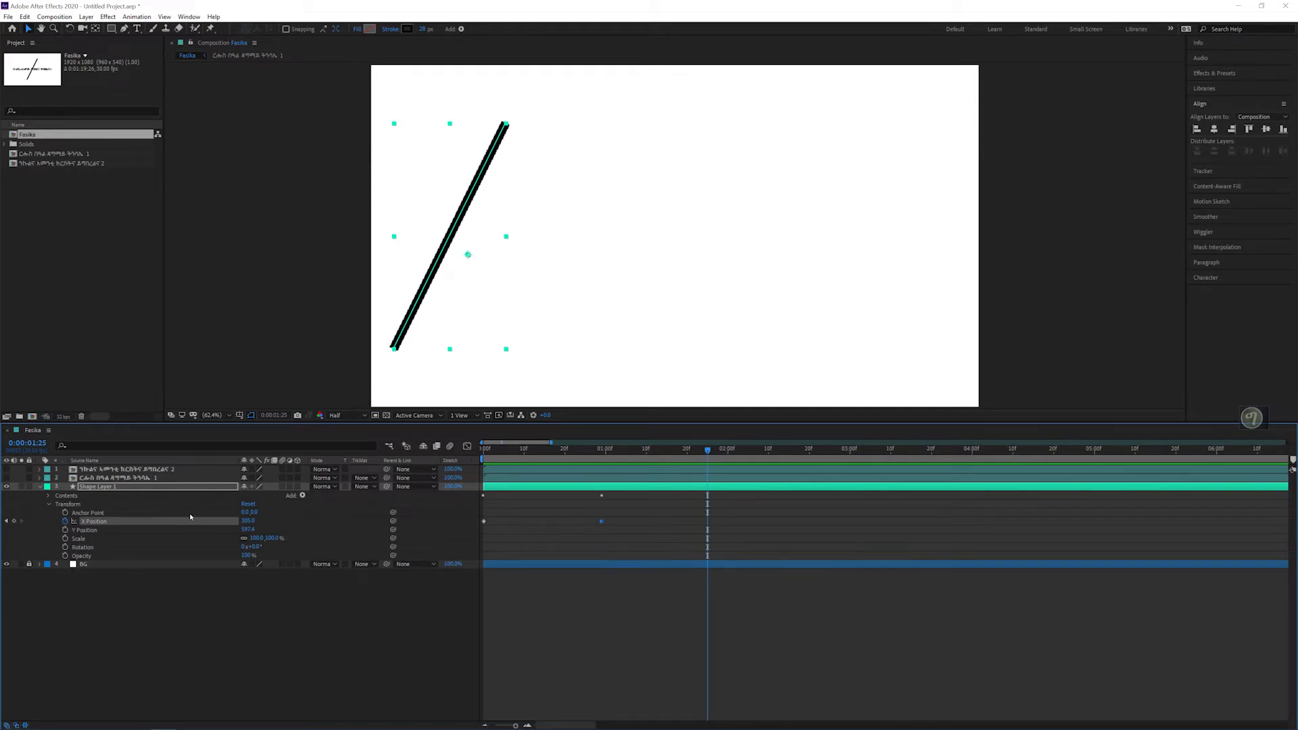
pyautogui.moveTo(240, 522); pyautogui.dragTo(926, 522)
pyautogui.moveTo(245, 516); pyautogui.dragTo(407, 532)
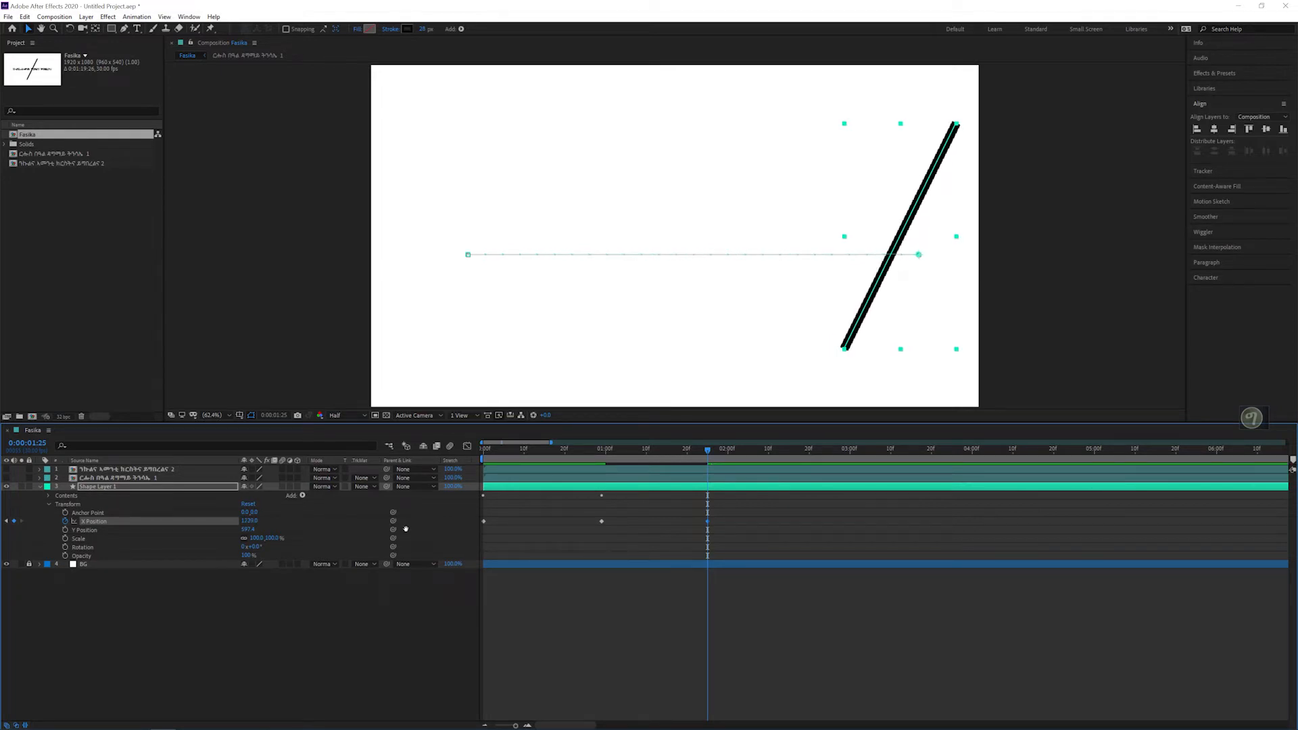
pyautogui.press('space')
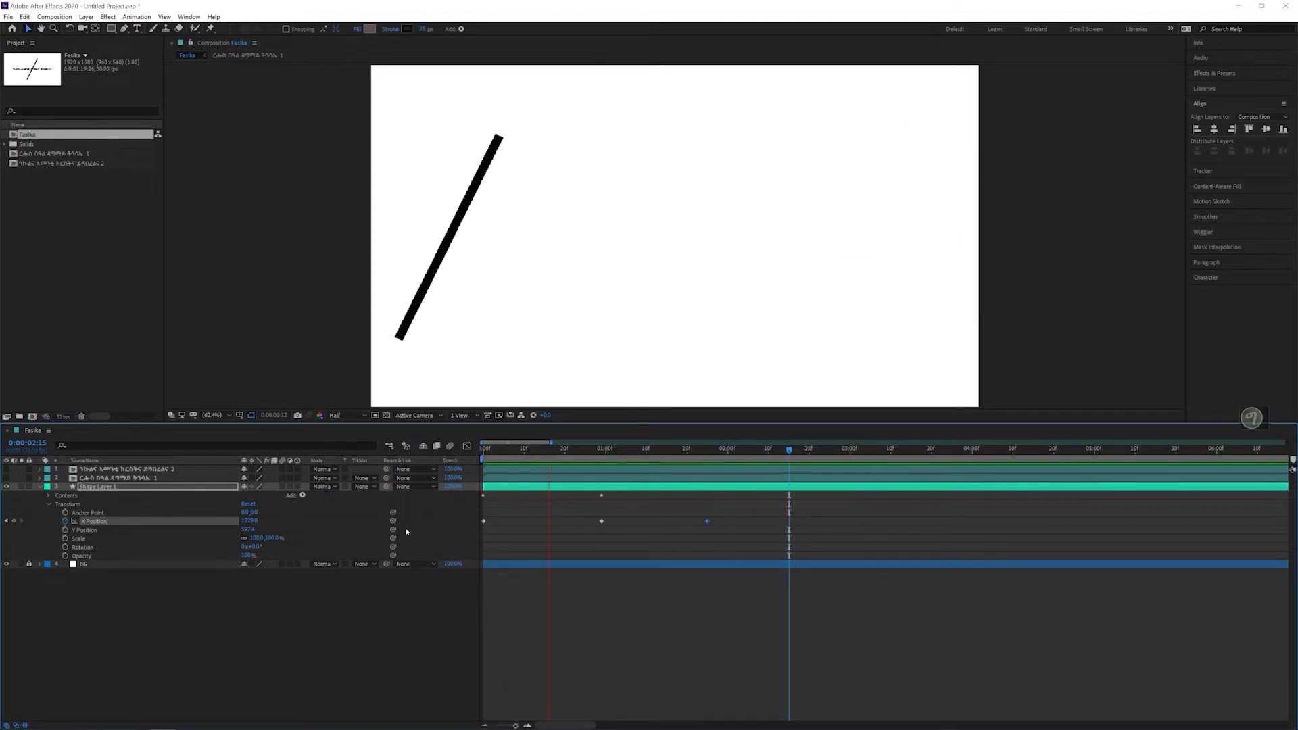
pyautogui.press('space')
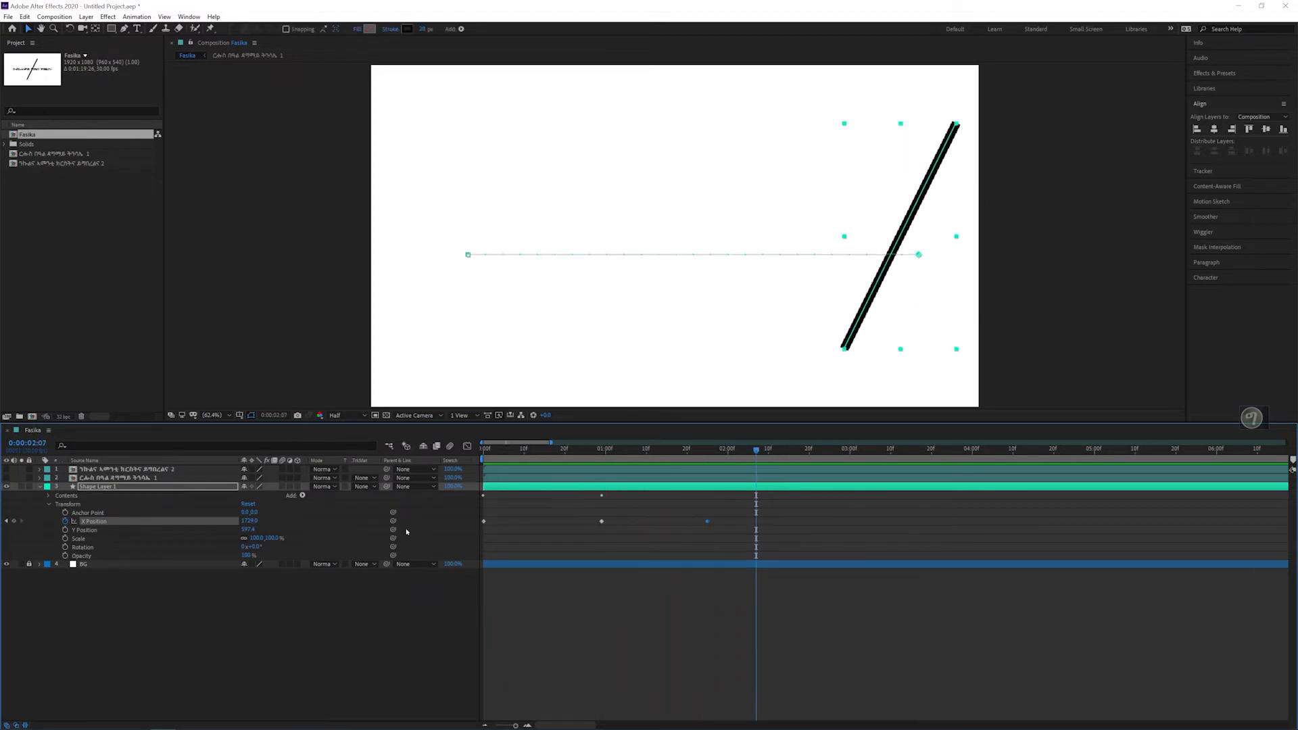
pyautogui.press('space')
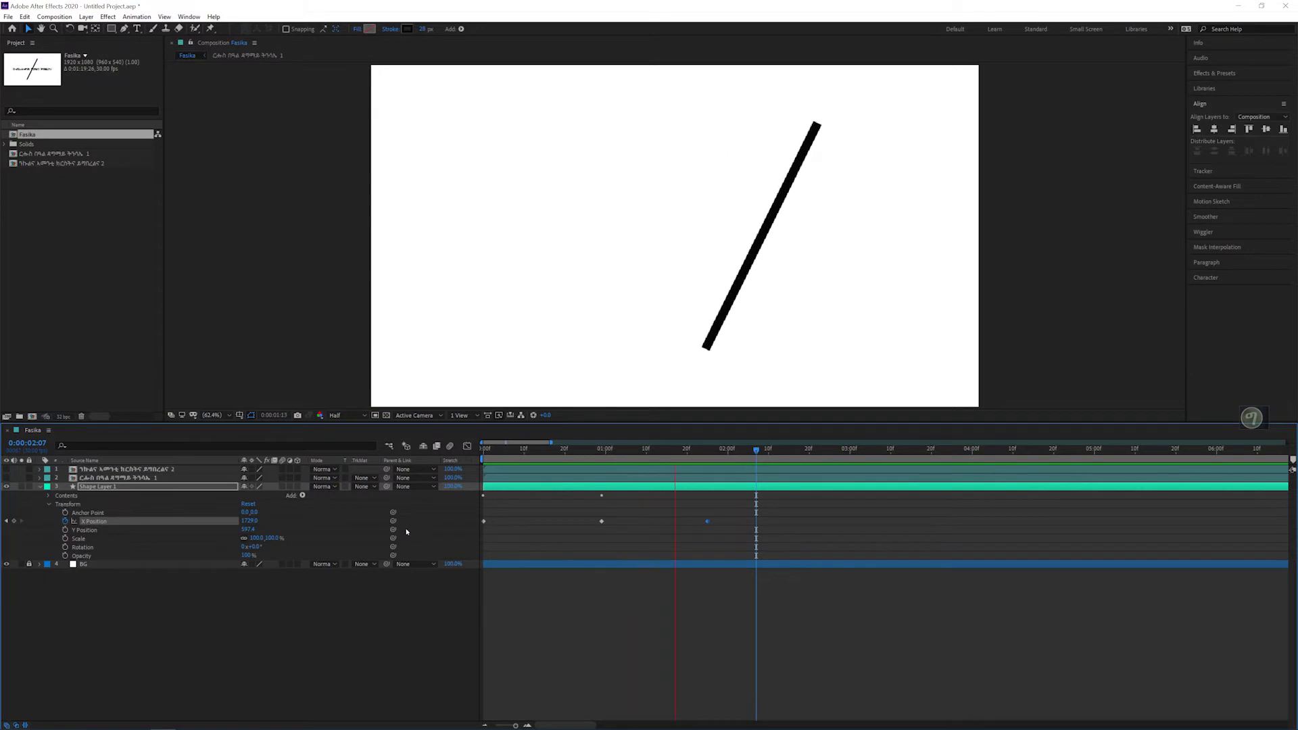
pyautogui.press('space')
pyautogui.press('space')
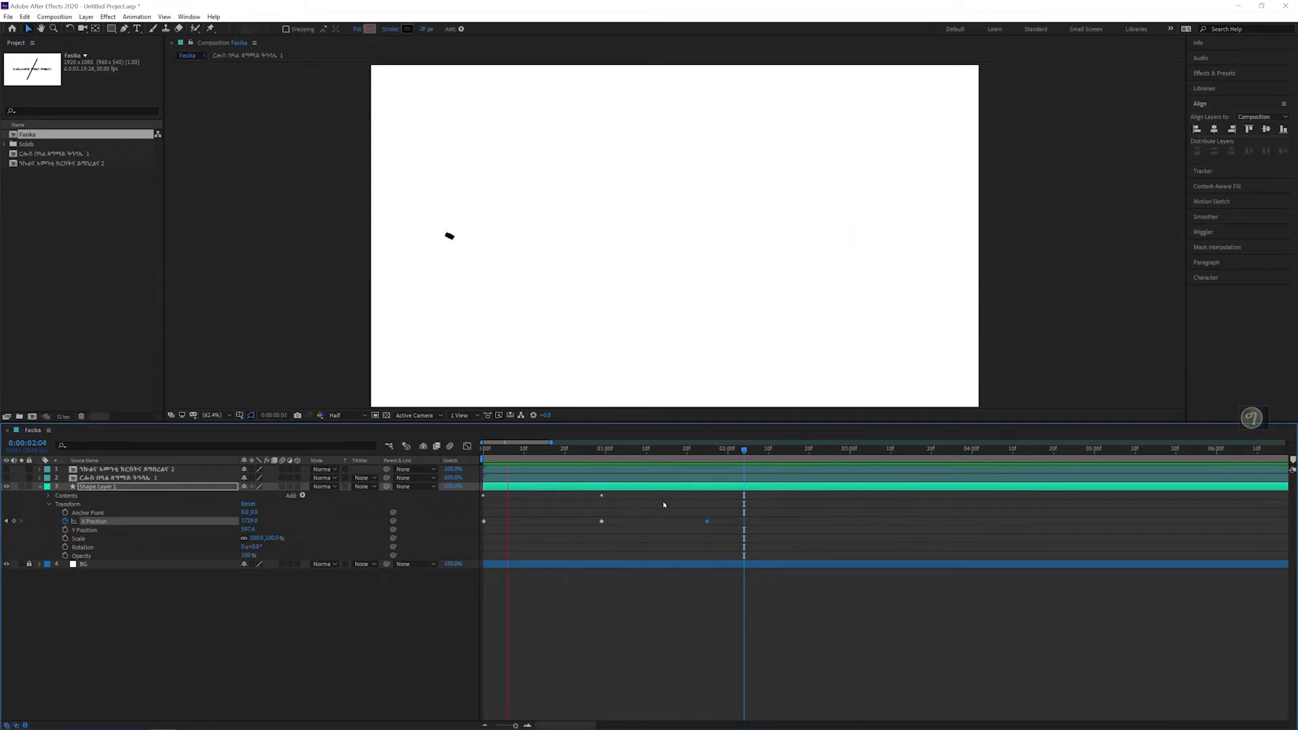
pyautogui.press('space')
# Step: Move the line's ending X Position keyframe two frames earlier to 0:00:01:23 and replay the animation
pyautogui.press('j')
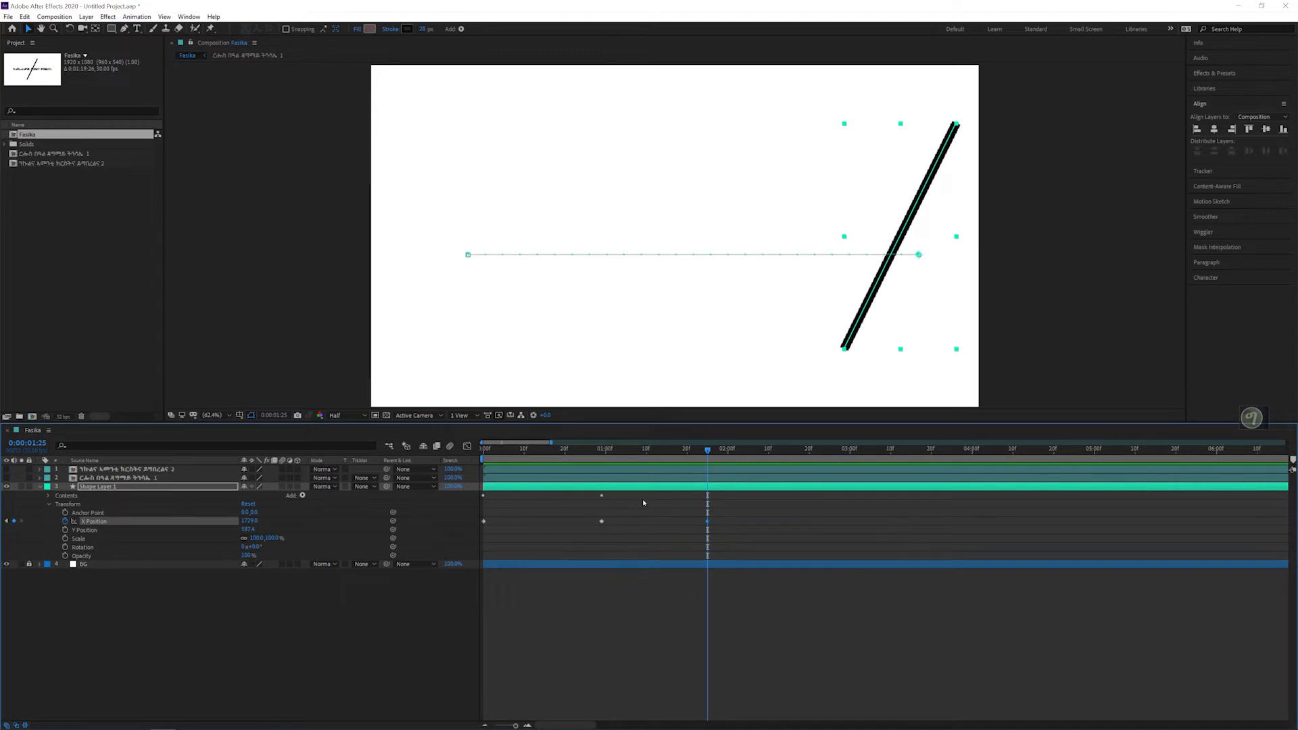
pyautogui.moveTo(708, 521); pyautogui.dragTo(700, 521)
pyautogui.press('space')
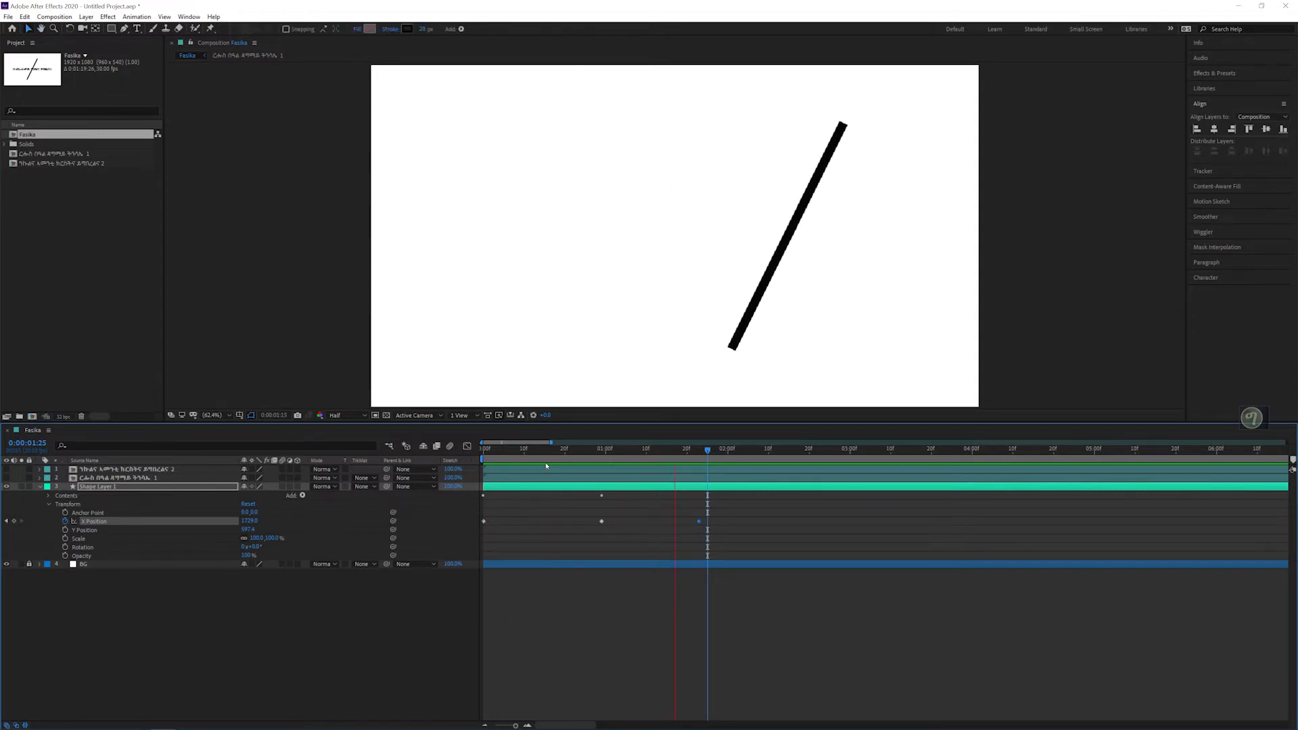
pyautogui.press('space')
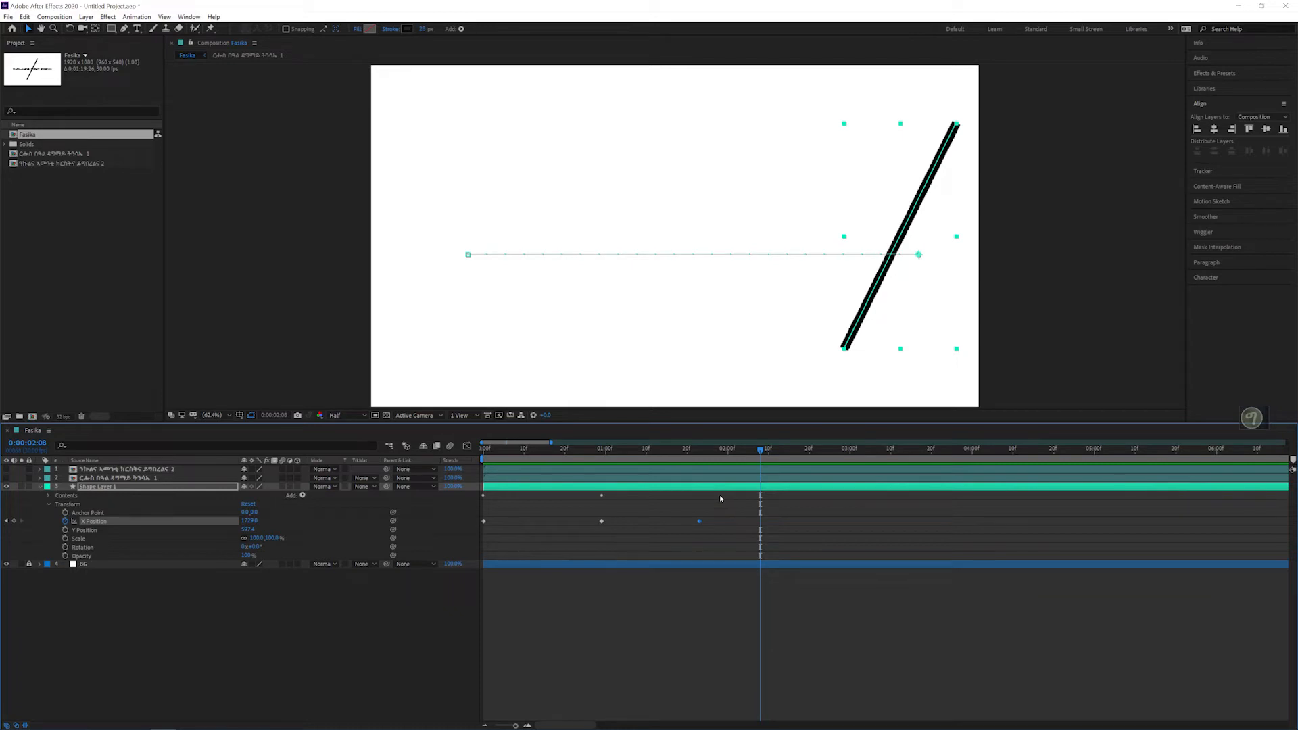
# Step: Easy Ease the line's X Position keyframes and stretch their incoming influence in the speed graph for a fast start and long slow-down
pyautogui.moveTo(704, 520); pyautogui.dragTo(520, 496)
pyautogui.press('F9')
pyautogui.click(467, 447)
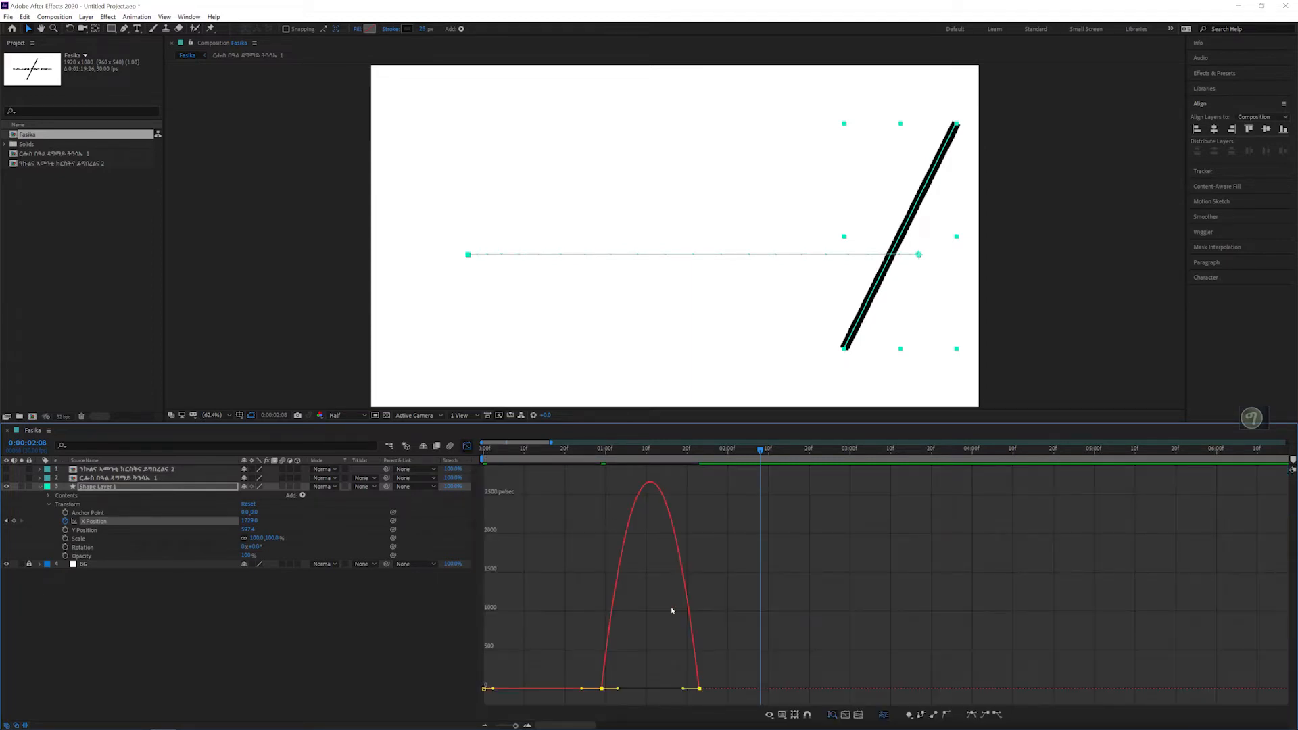
pyautogui.moveTo(759, 607); pyautogui.dragTo(502, 706)
pyautogui.moveTo(686, 689); pyautogui.dragTo(654, 688)
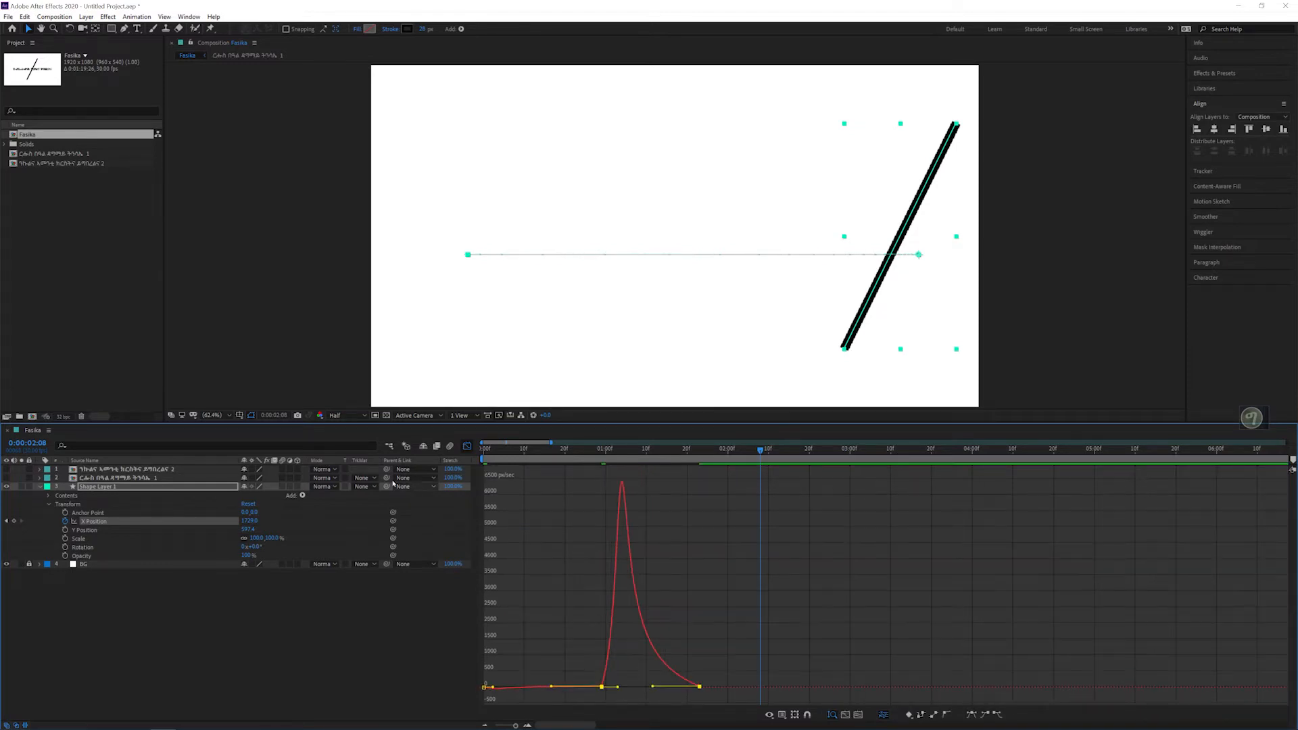
pyautogui.click(467, 447)
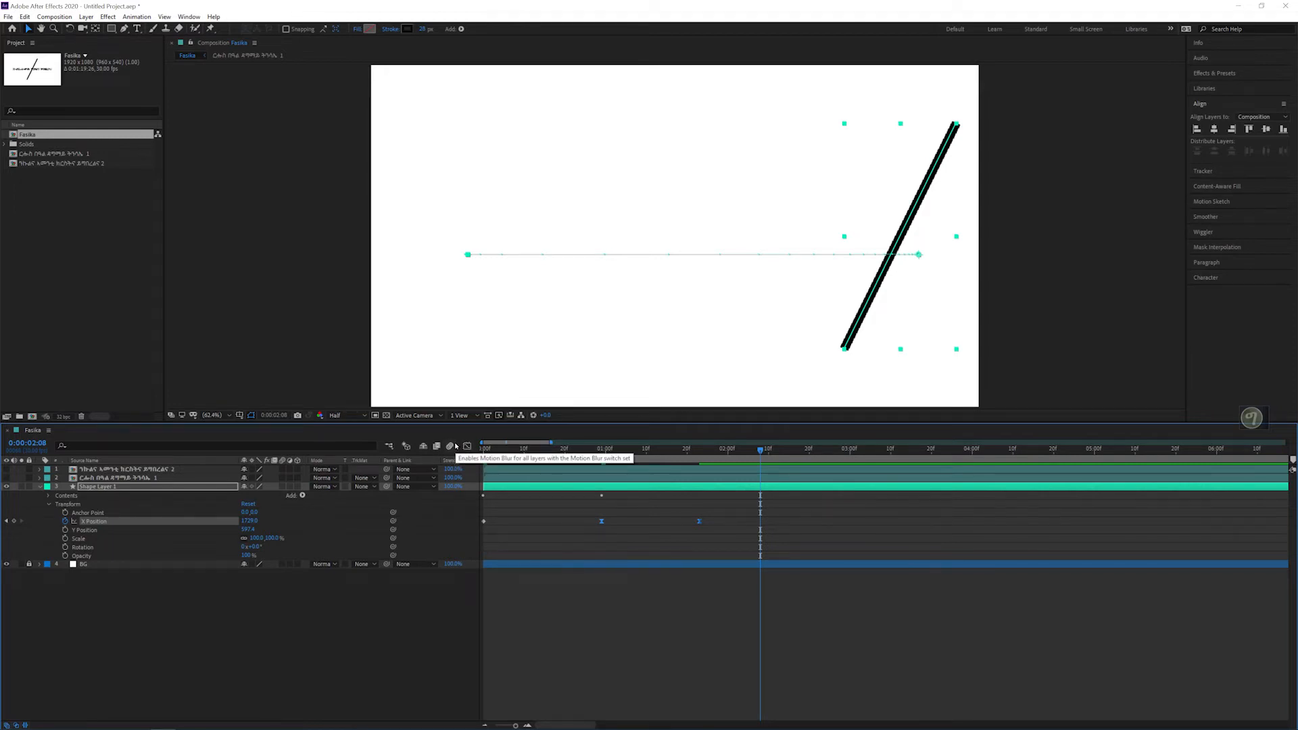
# Step: Enable motion blur for the composition and preview the eased line movement
pyautogui.click(450, 446)
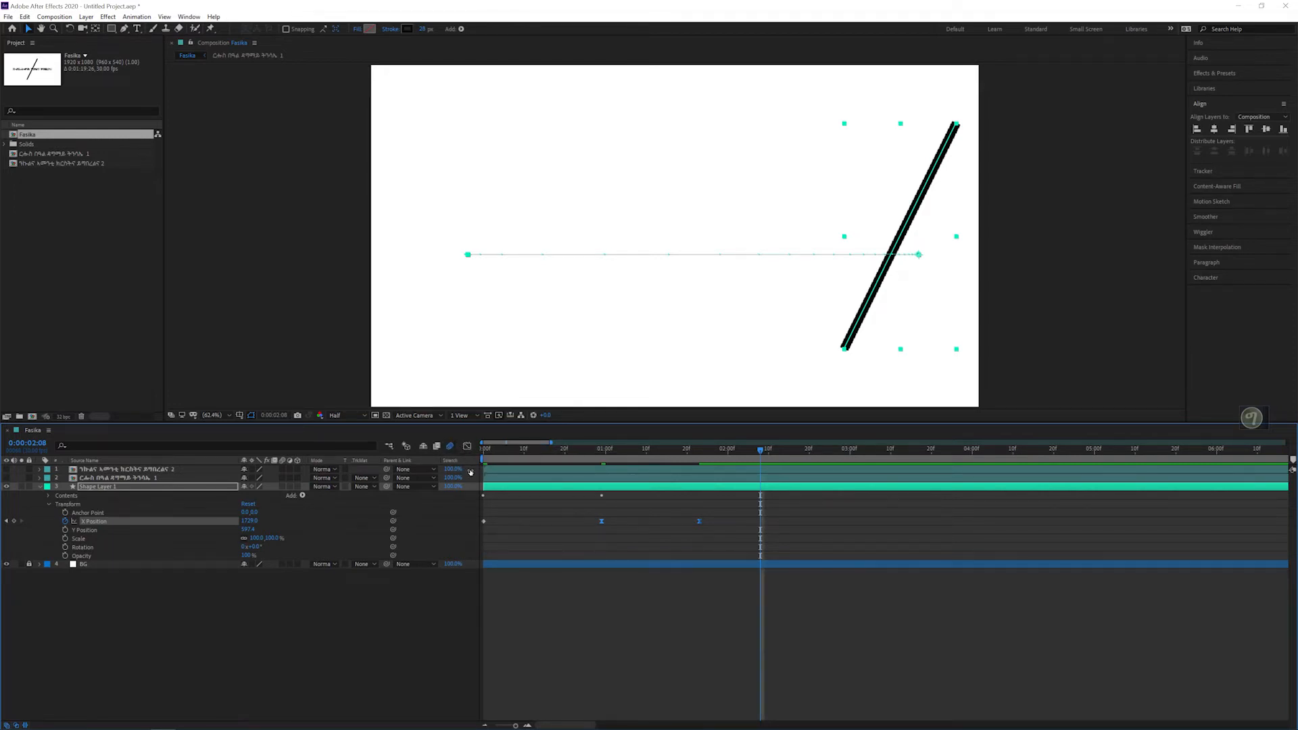
pyautogui.press('space')
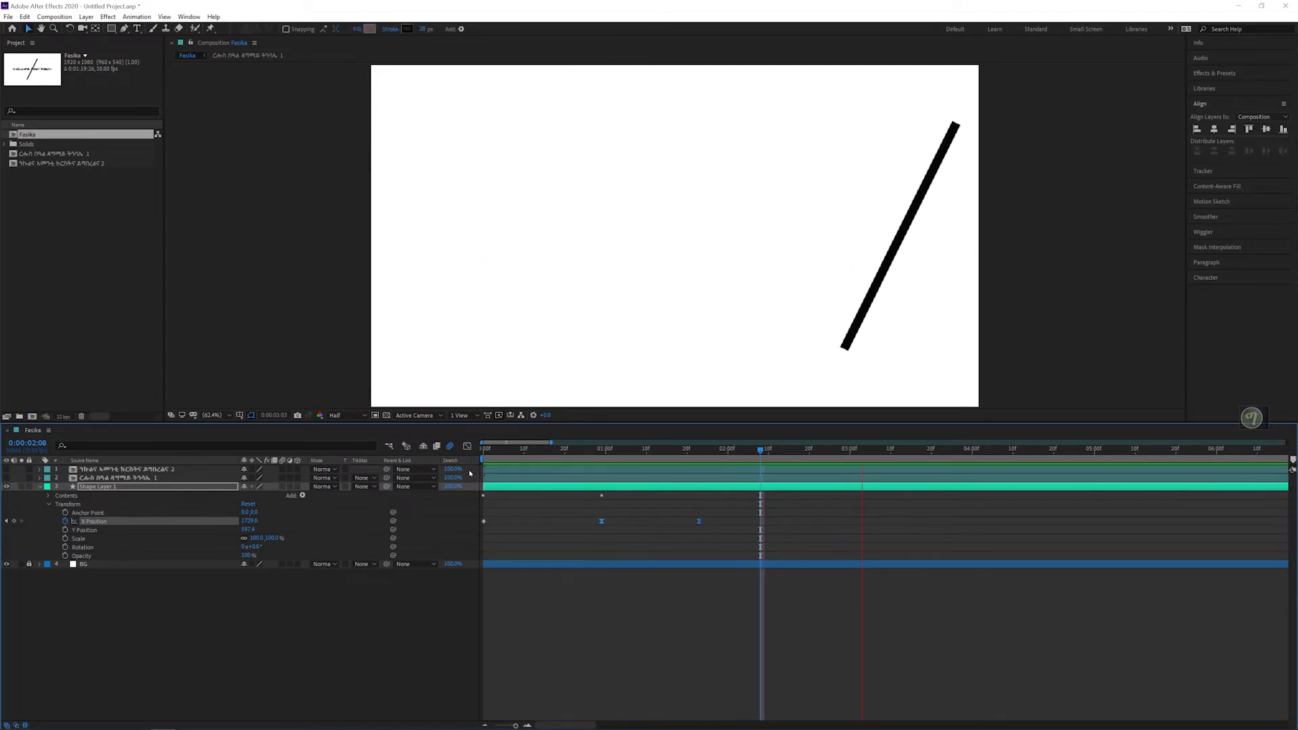
pyautogui.press('space')
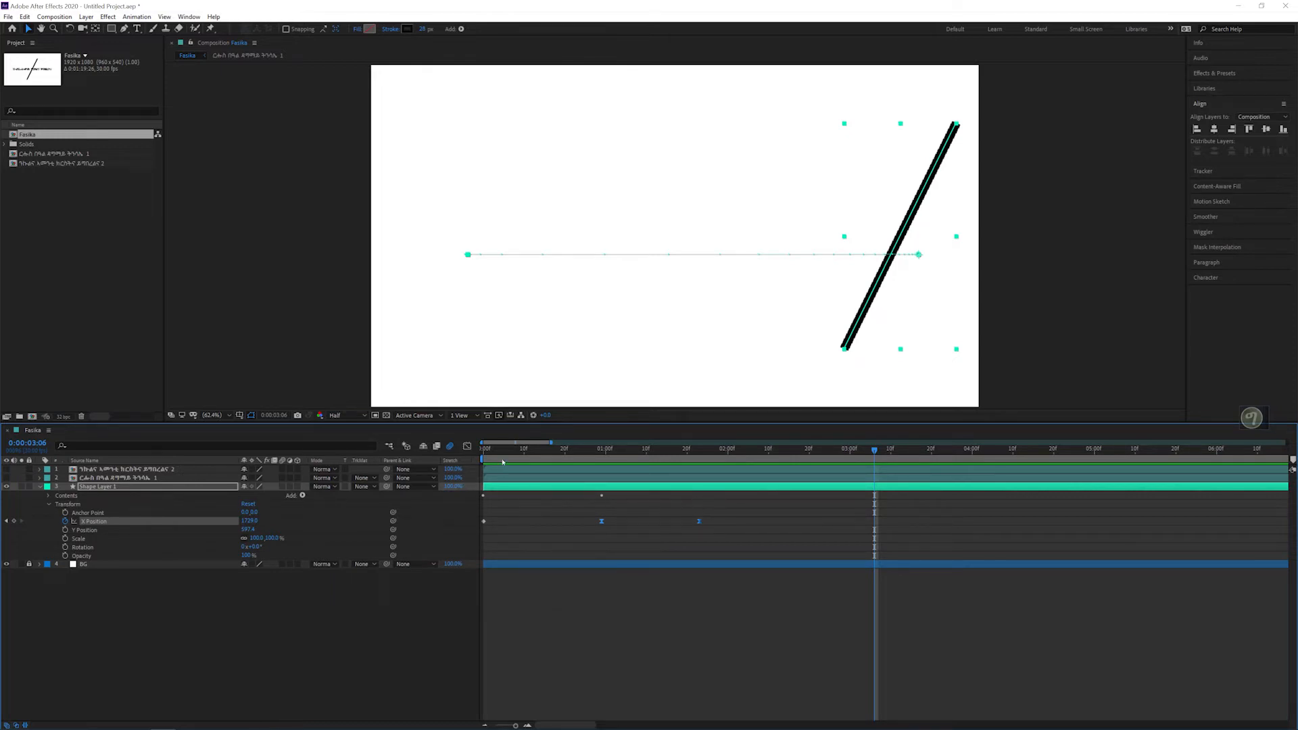
# Step: Step frame by frame around the line's X Position keyframe at 0:00:01:23 to examine where its sideways motion ends
pyautogui.moveTo(502, 462); pyautogui.dragTo(700, 476)
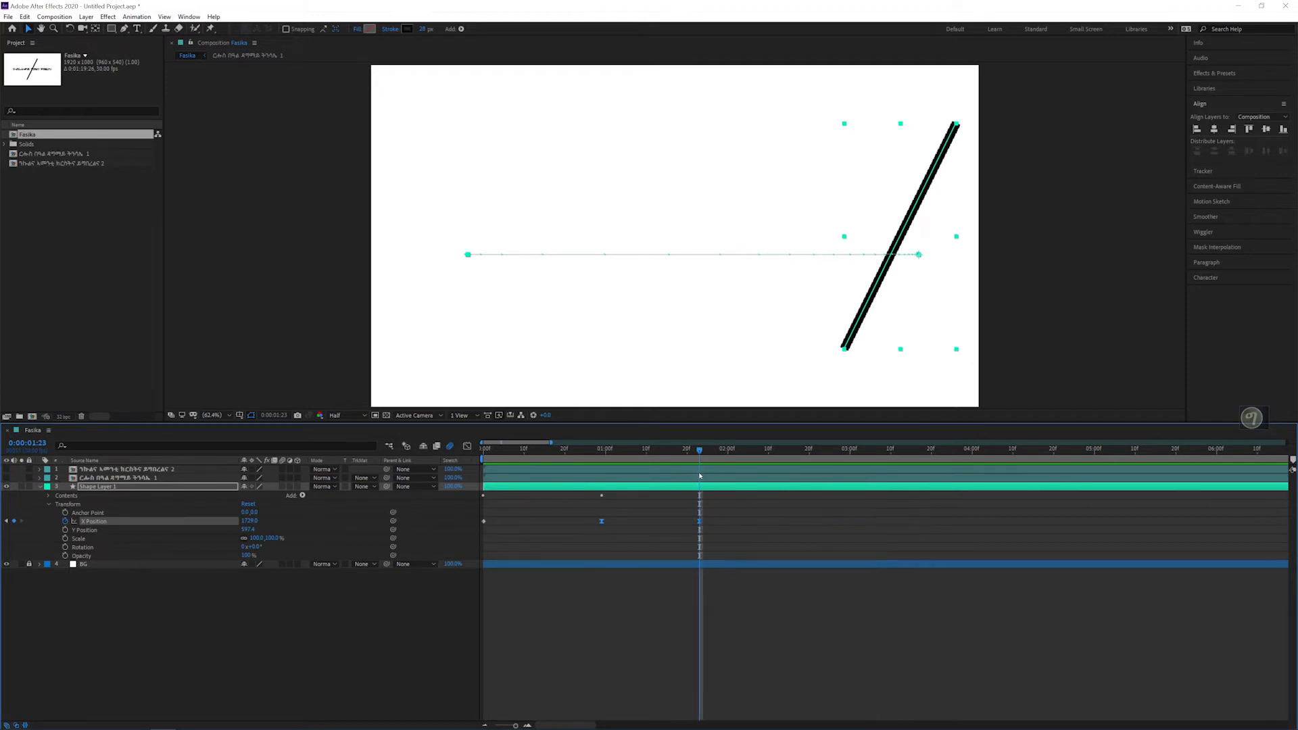
pyautogui.press('pagedown')
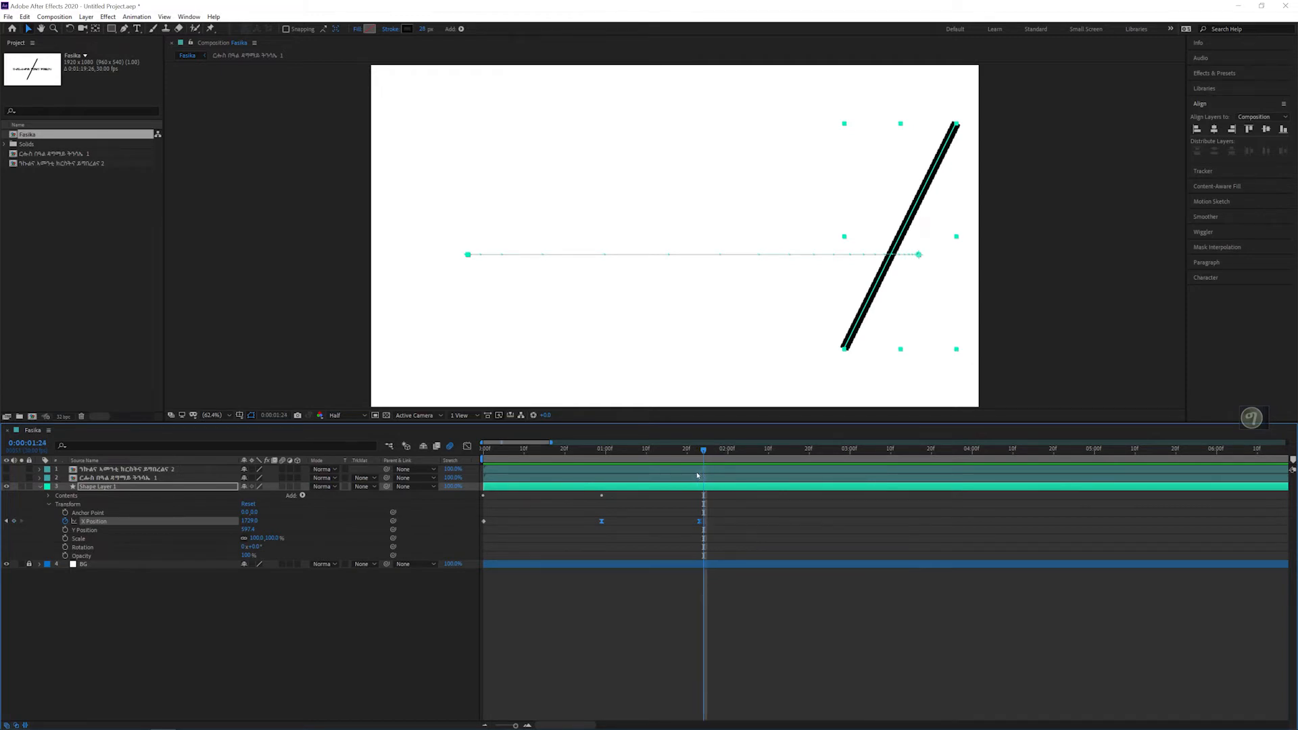
pyautogui.press('pageup')
pyautogui.press('pageup')
pyautogui.press('pageup')
pyautogui.press('pageup')
pyautogui.press('pageup')
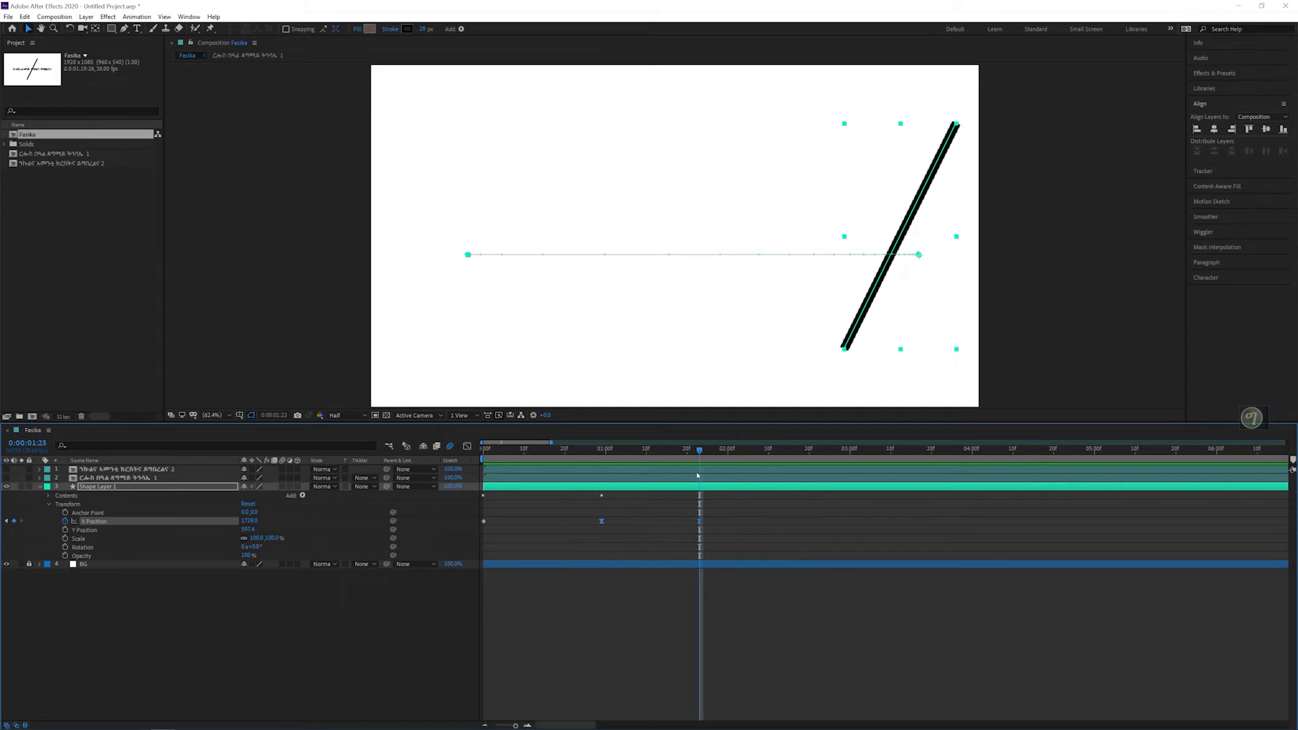
pyautogui.press('pagedown')
pyautogui.press('pagedown')
pyautogui.press('pagedown')
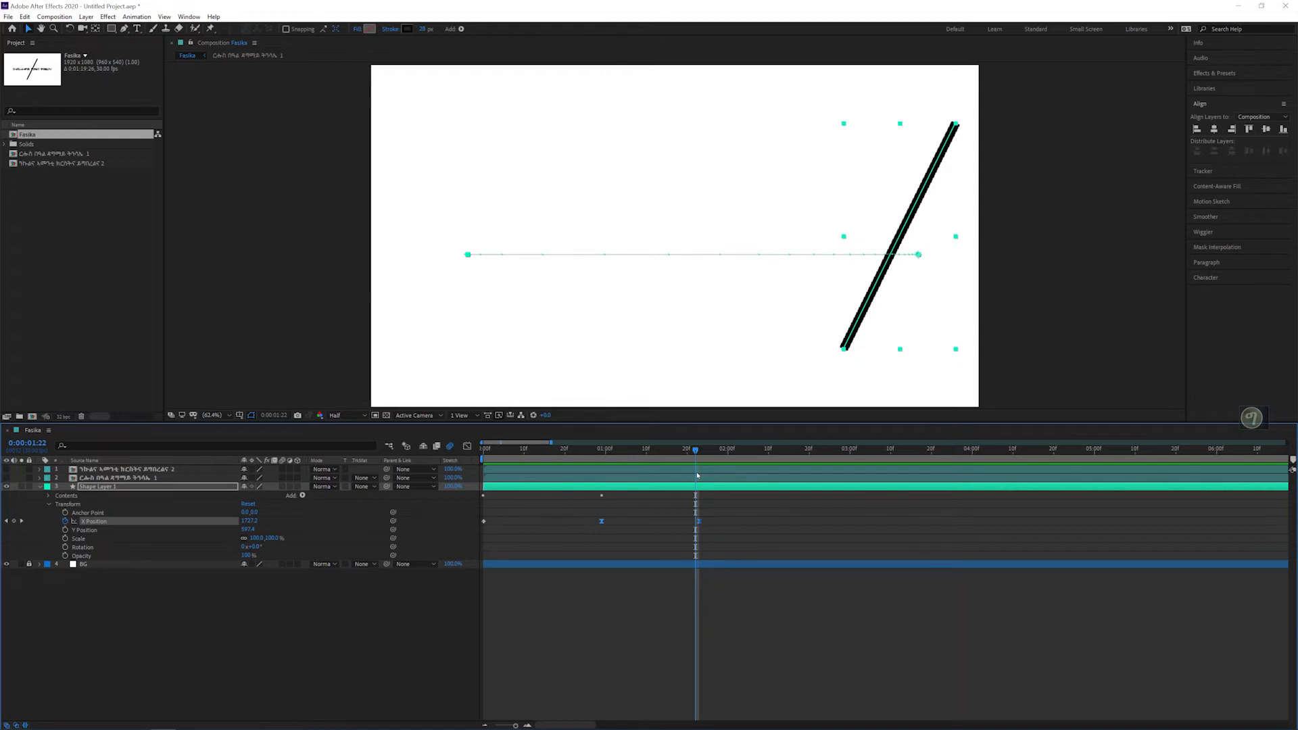
pyautogui.press('pagedown')
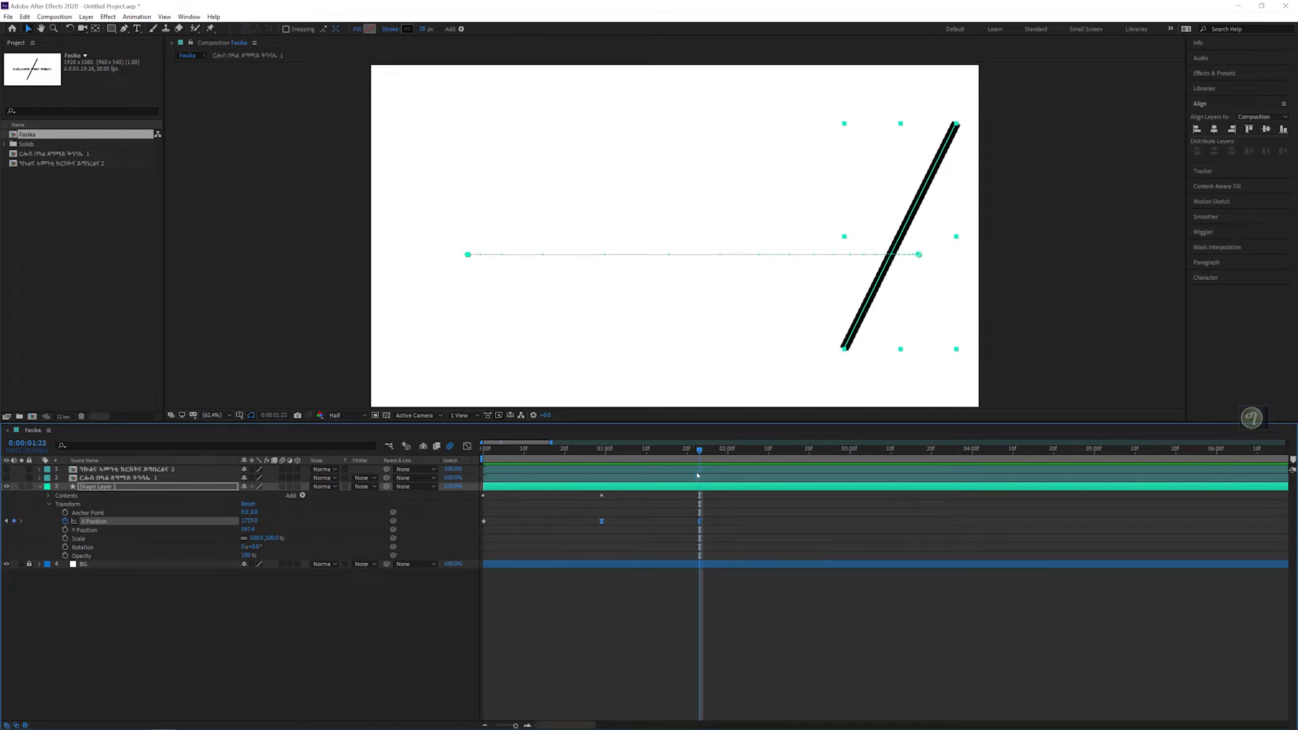
pyautogui.press('pagedown')
pyautogui.press('pagedown')
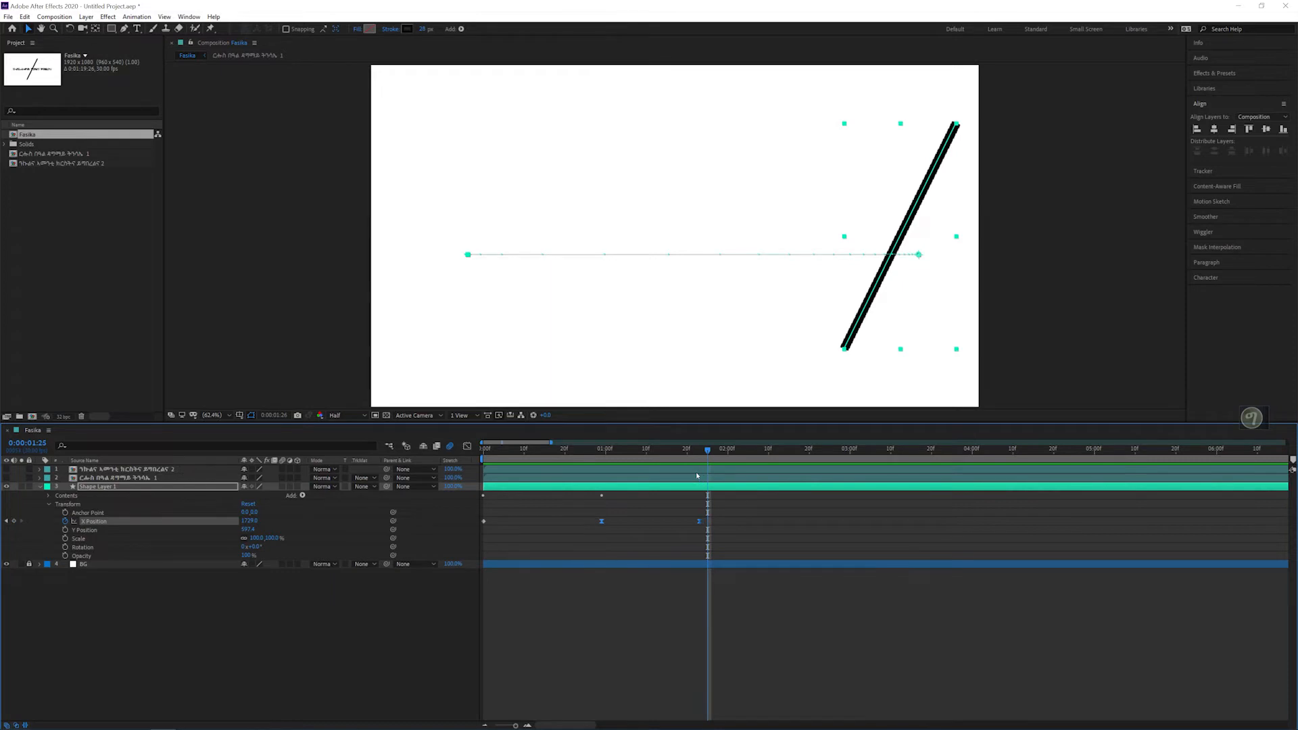
pyautogui.press('pageup')
pyautogui.press('pageup')
pyautogui.press('pageup')
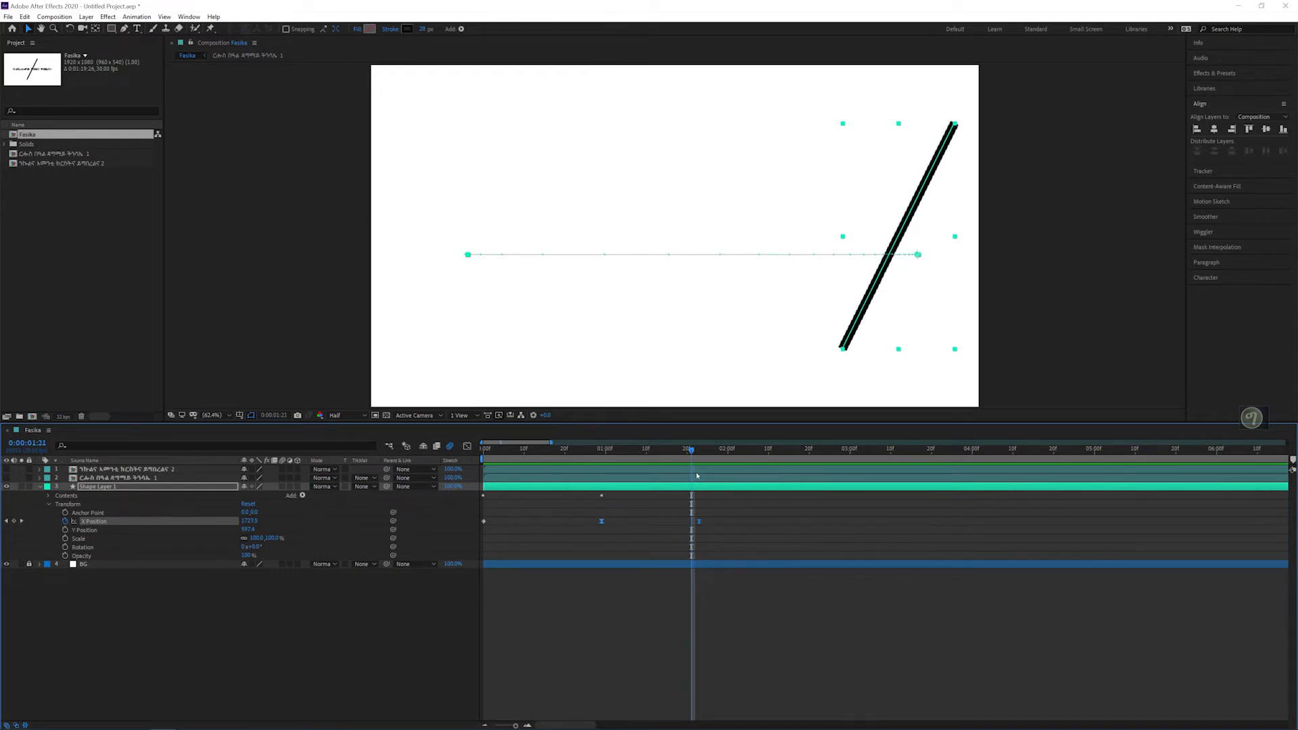
pyautogui.press('pagedown')
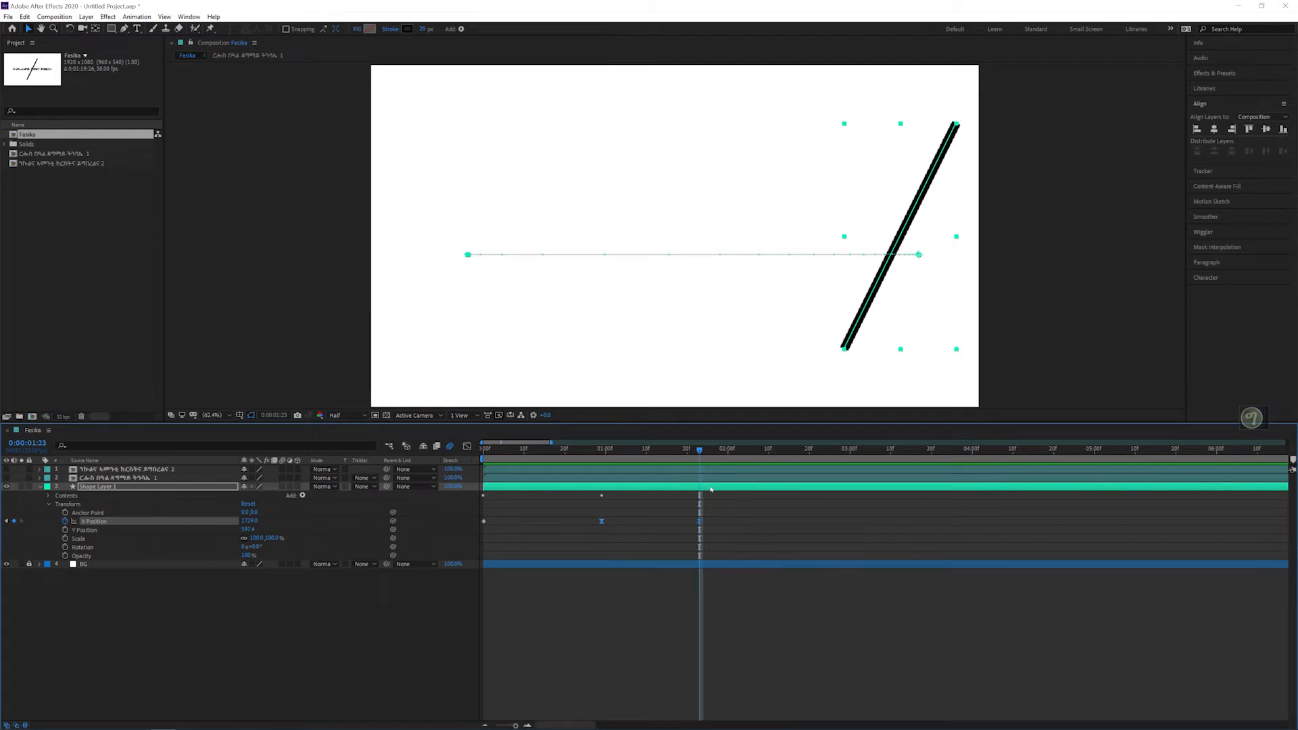
# Step: Add an X Position keyframe for the line at 0:00:01:24, one frame after the sideways motion ends
pyautogui.click(527, 726)
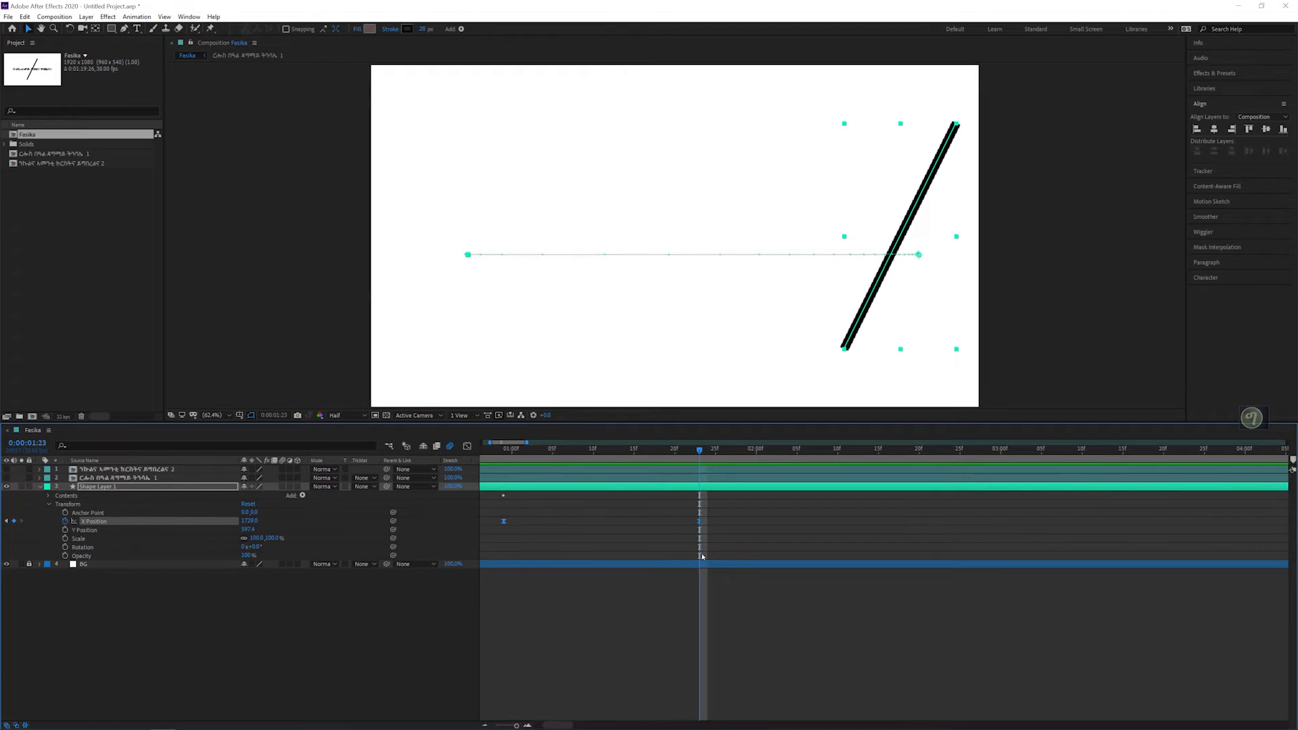
pyautogui.press('pagedown')
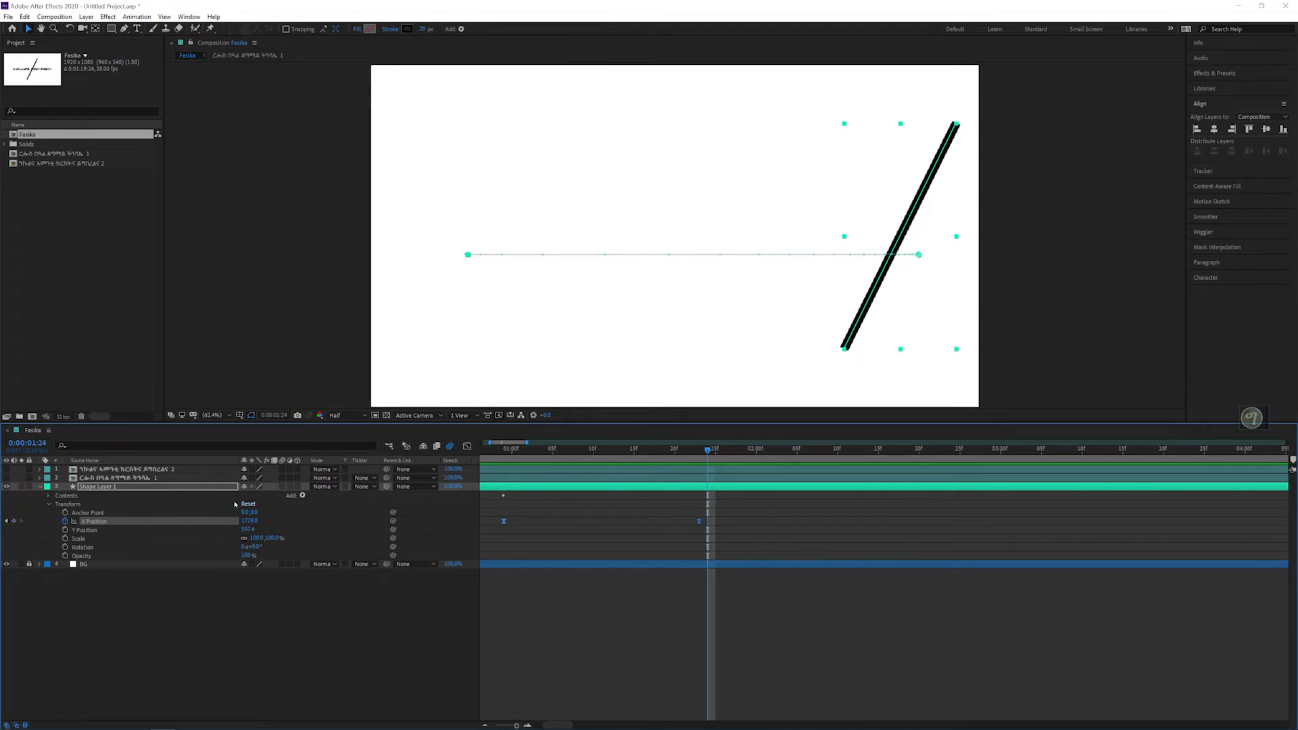
pyautogui.click(14, 521)
pyautogui.click(485, 726)
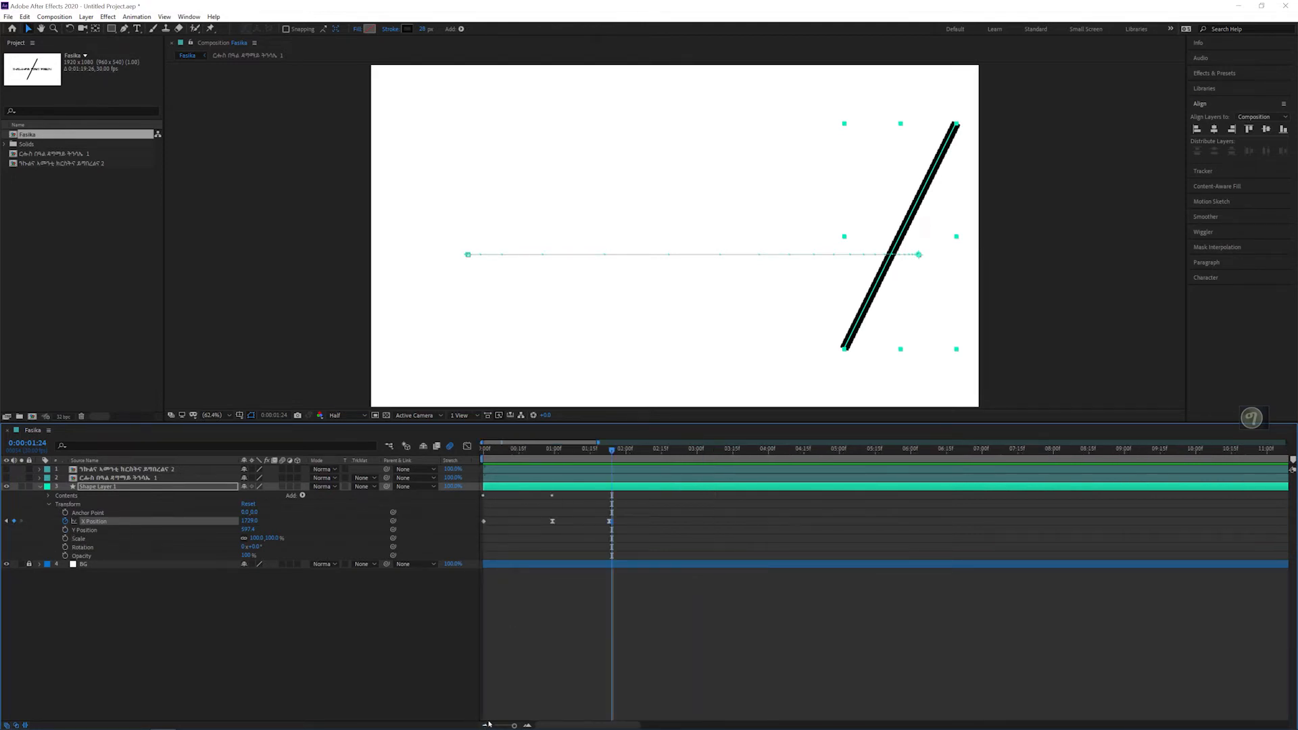
# Step: Bring the line back to an X Position of about 304 at 0:00:02:10 and preview the return motion
pyautogui.moveTo(618, 453); pyautogui.dragTo(651, 452)
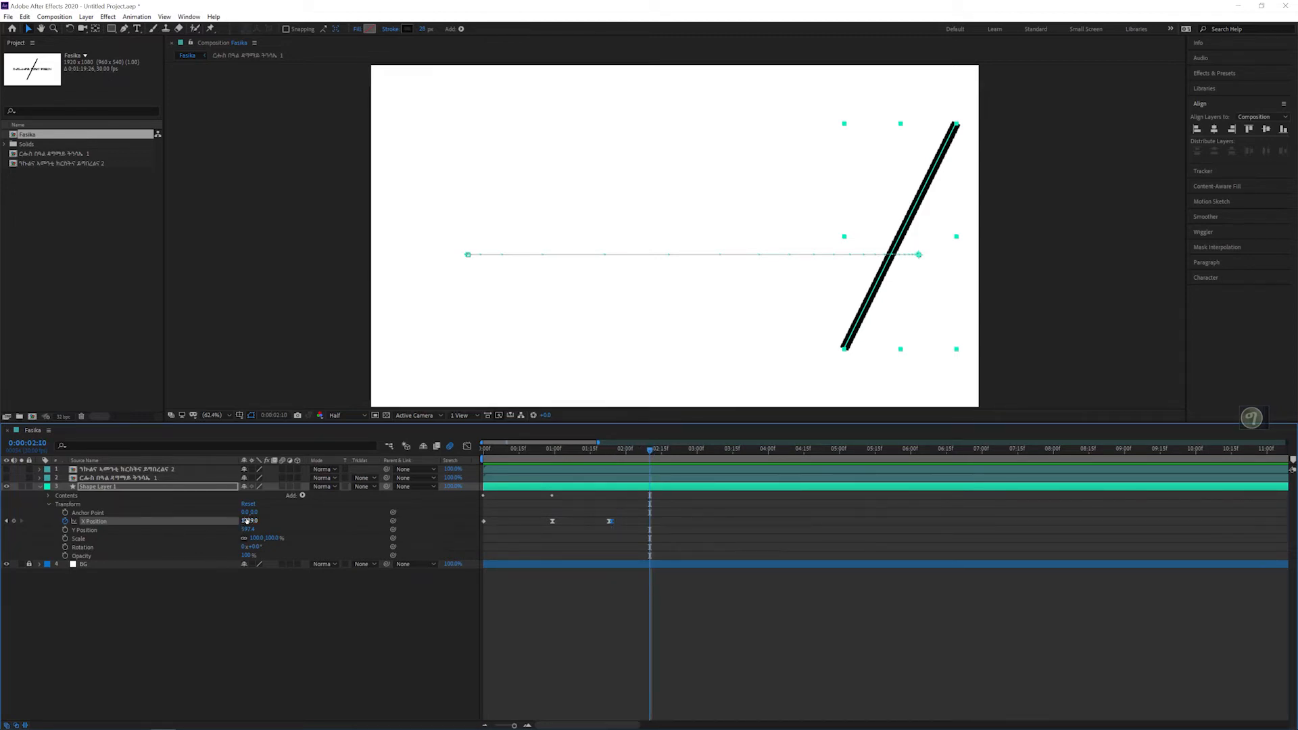
pyautogui.moveTo(249, 521); pyautogui.dragTo(48, 520)
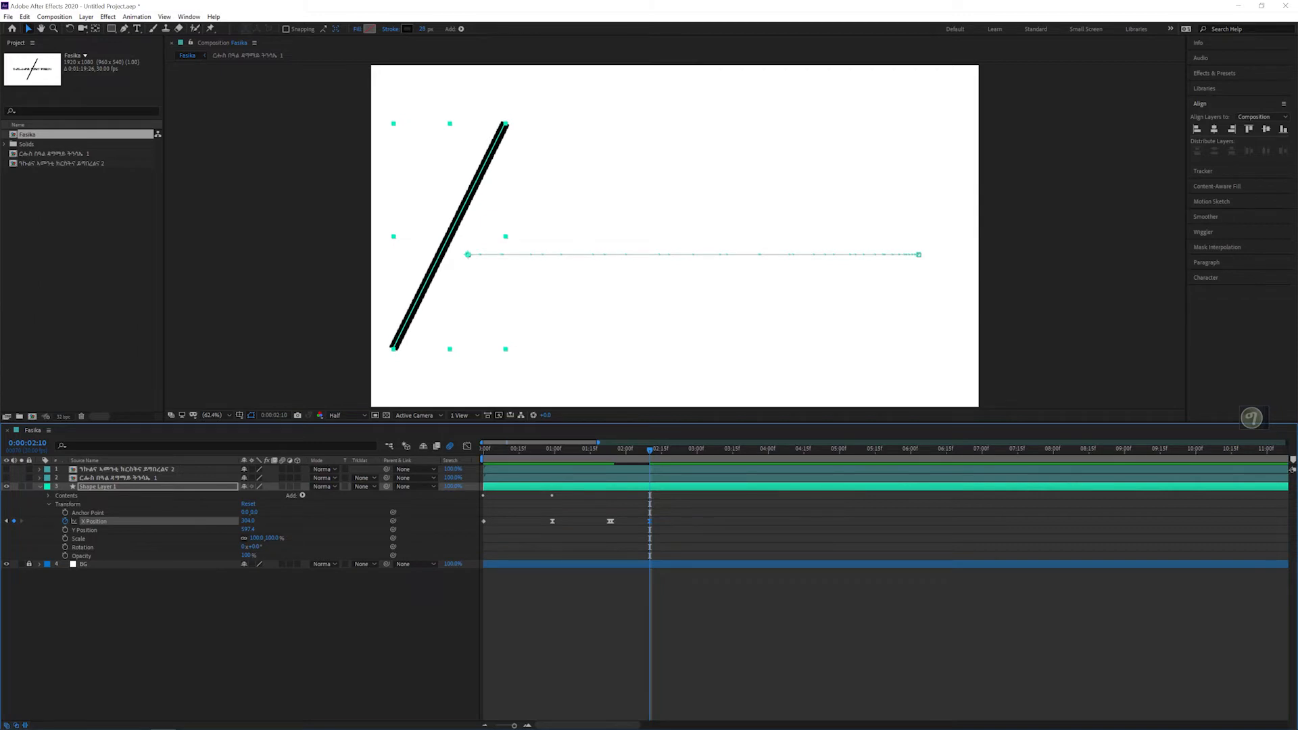
pyautogui.press('space')
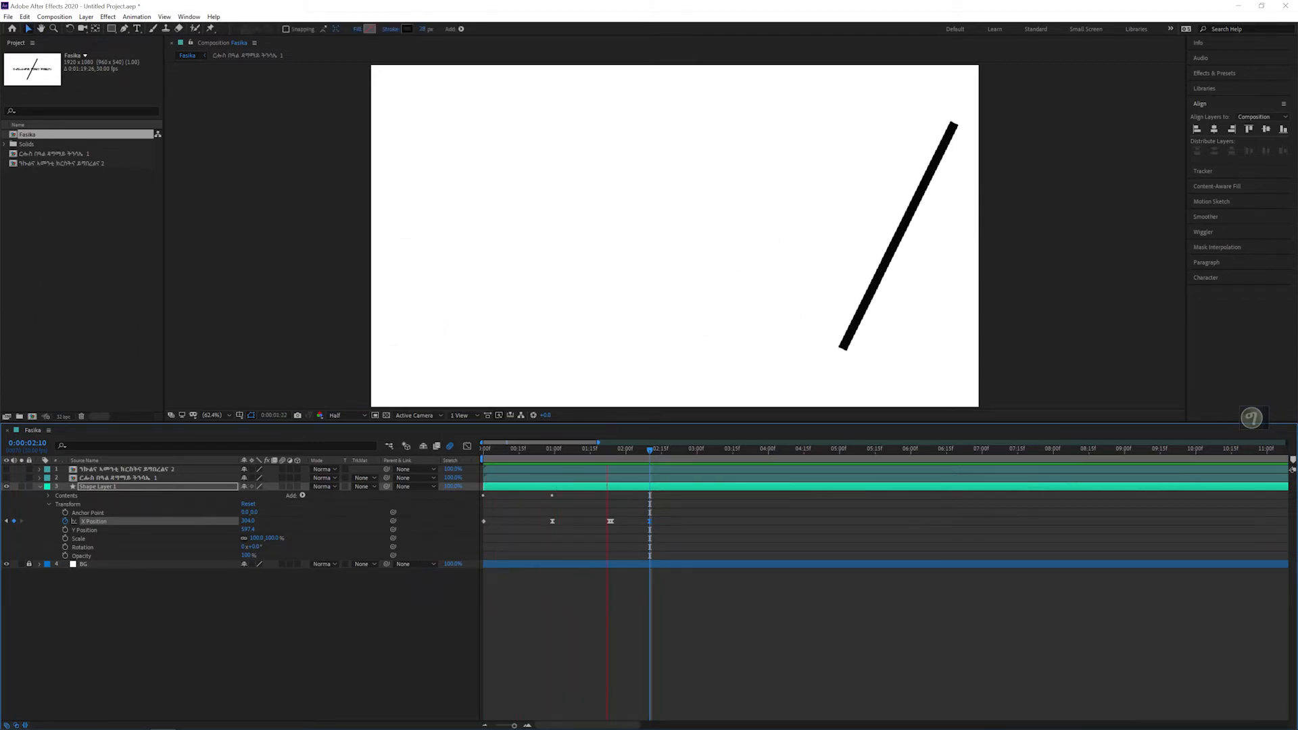
pyautogui.press('space')
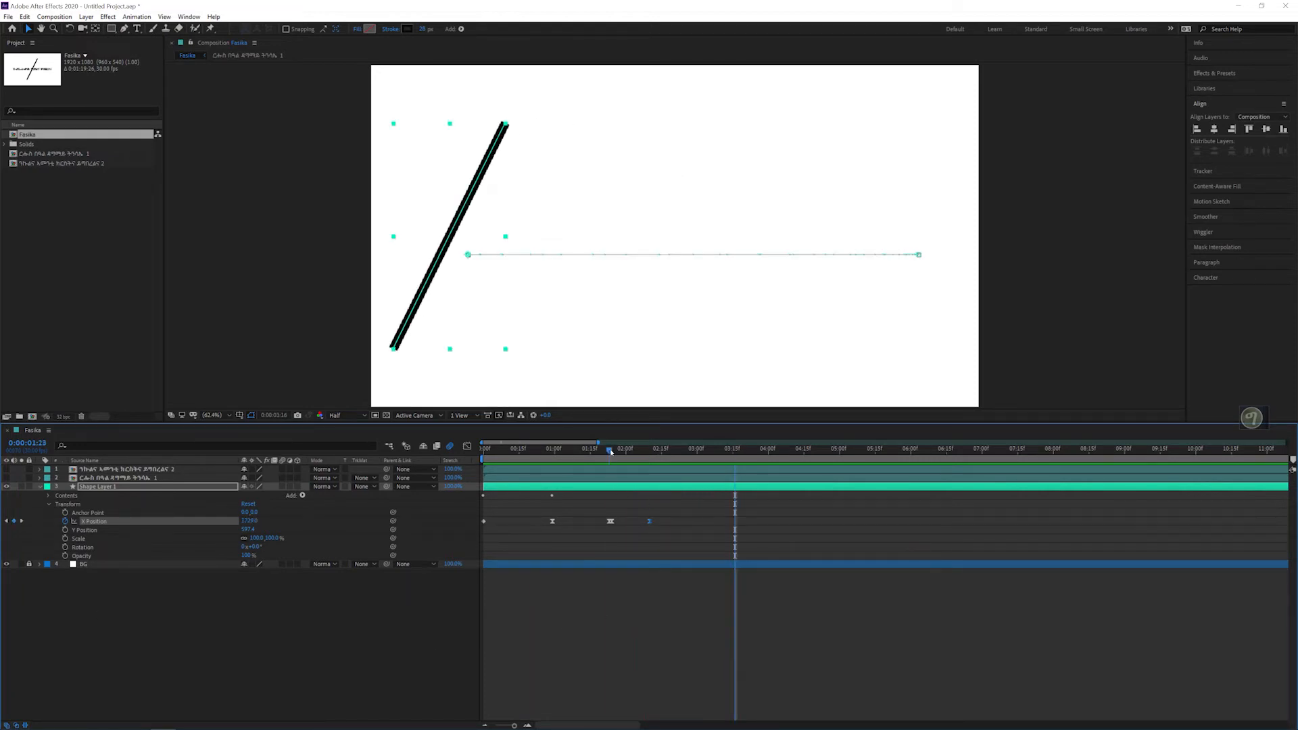
# Step: Delay the line's return X Position keyframe to about 0:00:02:13 and replay the animation
pyautogui.moveTo(613, 450); pyautogui.dragTo(659, 451)
pyautogui.moveTo(652, 523); pyautogui.dragTo(655, 519)
pyautogui.press('space')
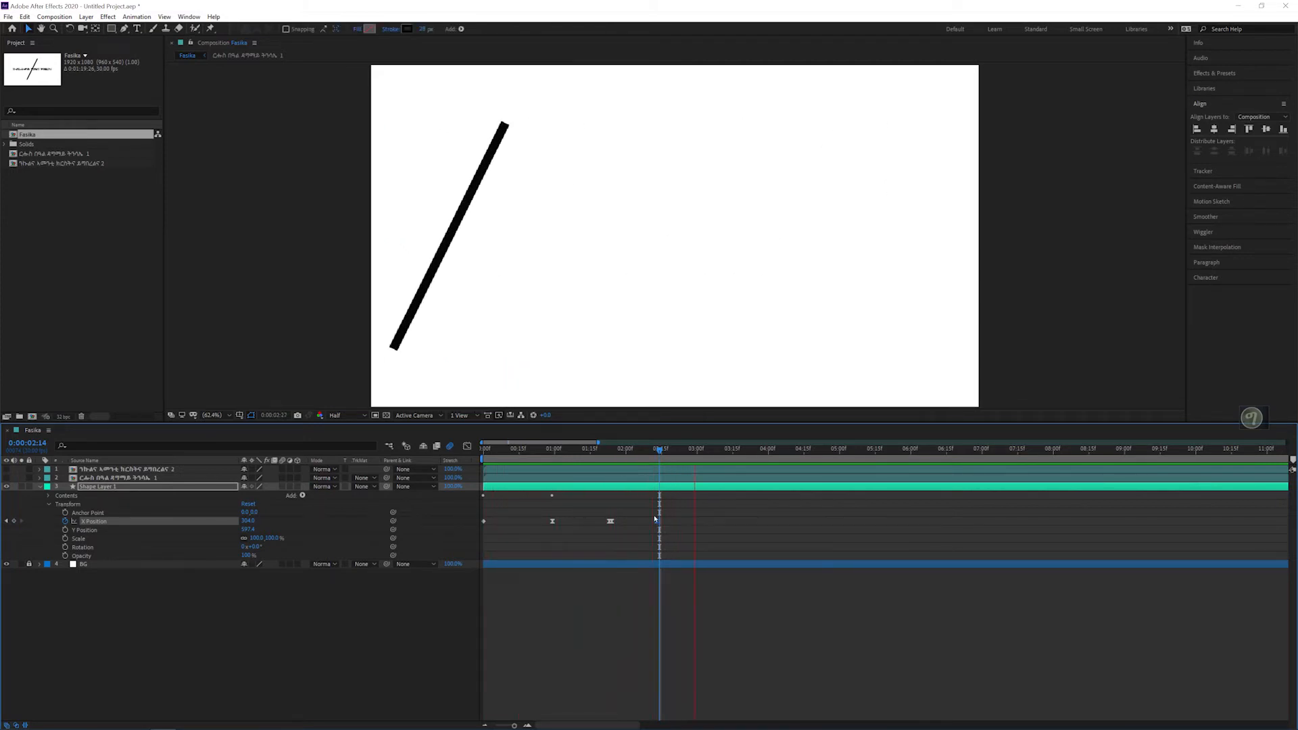
pyautogui.press('space')
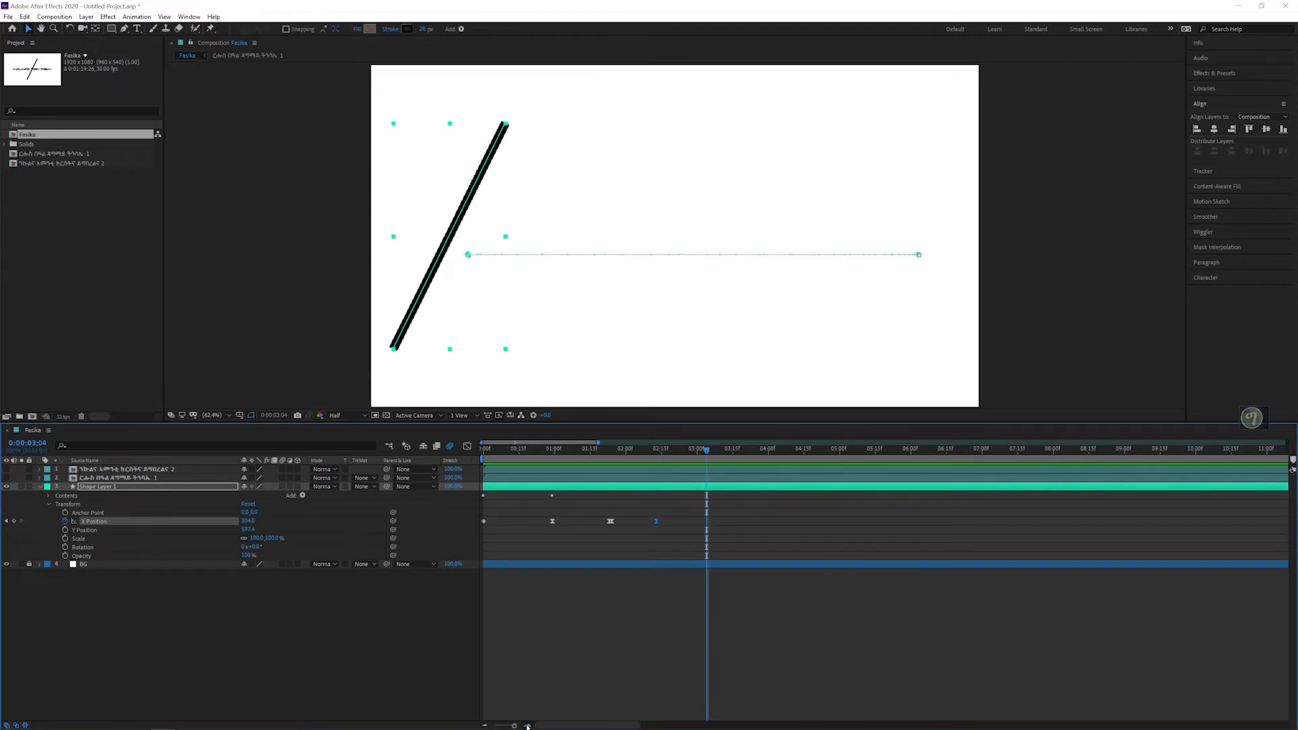
# Step: Nudge the line's return X Position keyframe slightly later and replay the animation from the start
pyautogui.click(527, 726)
pyautogui.click(528, 725)
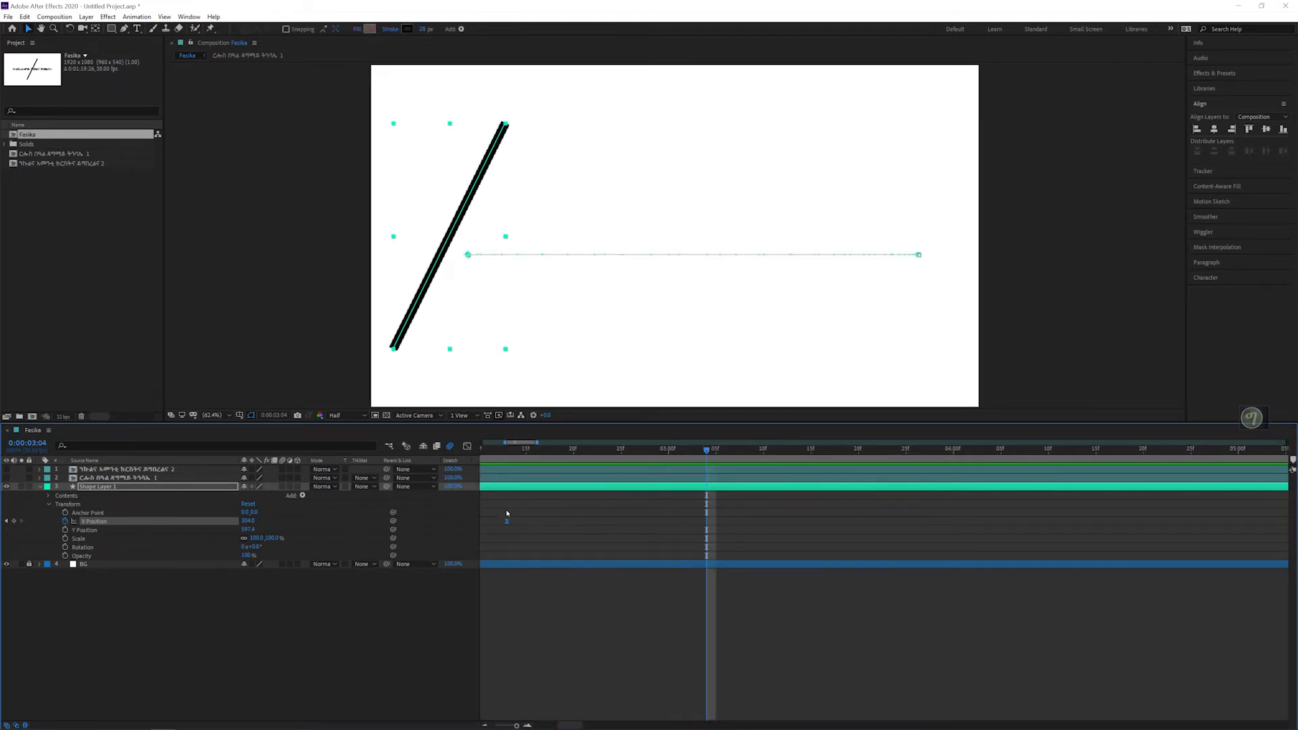
pyautogui.moveTo(509, 526); pyautogui.dragTo(516, 524)
pyautogui.click(484, 726)
pyautogui.click(484, 726)
pyautogui.click(484, 725)
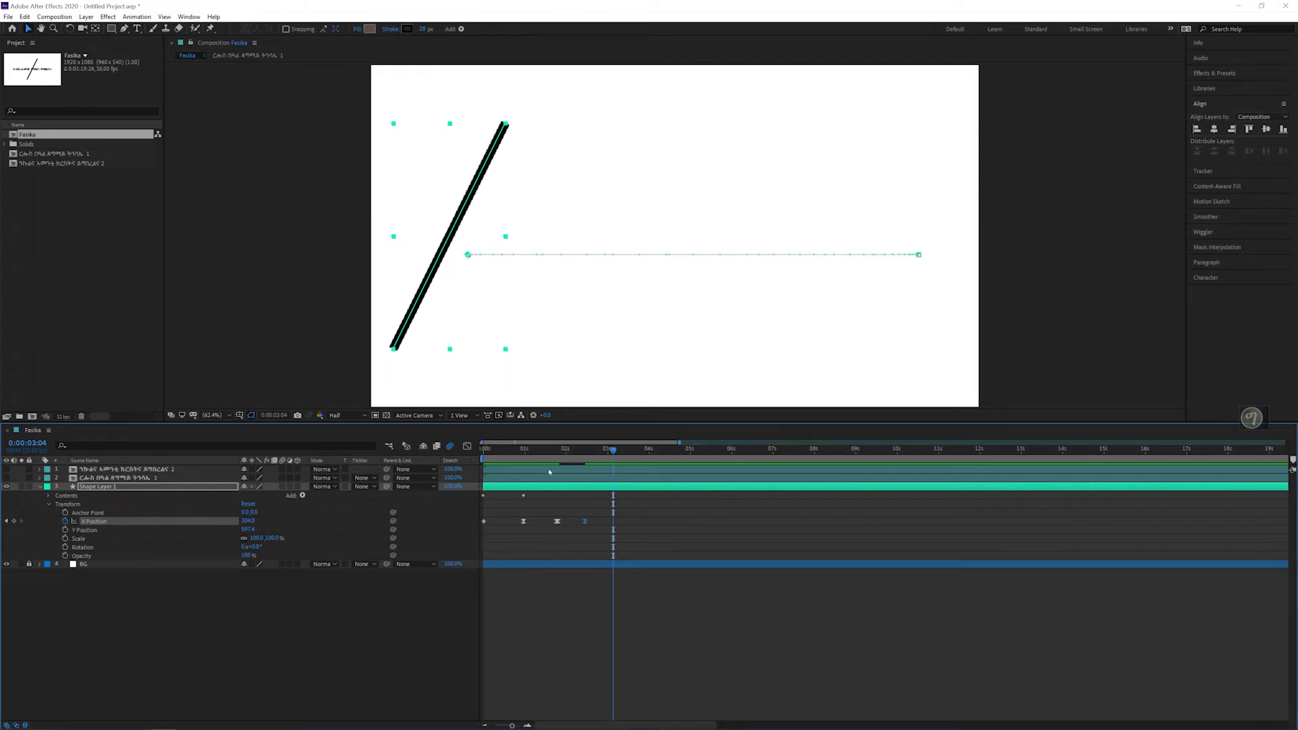
pyautogui.moveTo(500, 450); pyautogui.dragTo(475, 452)
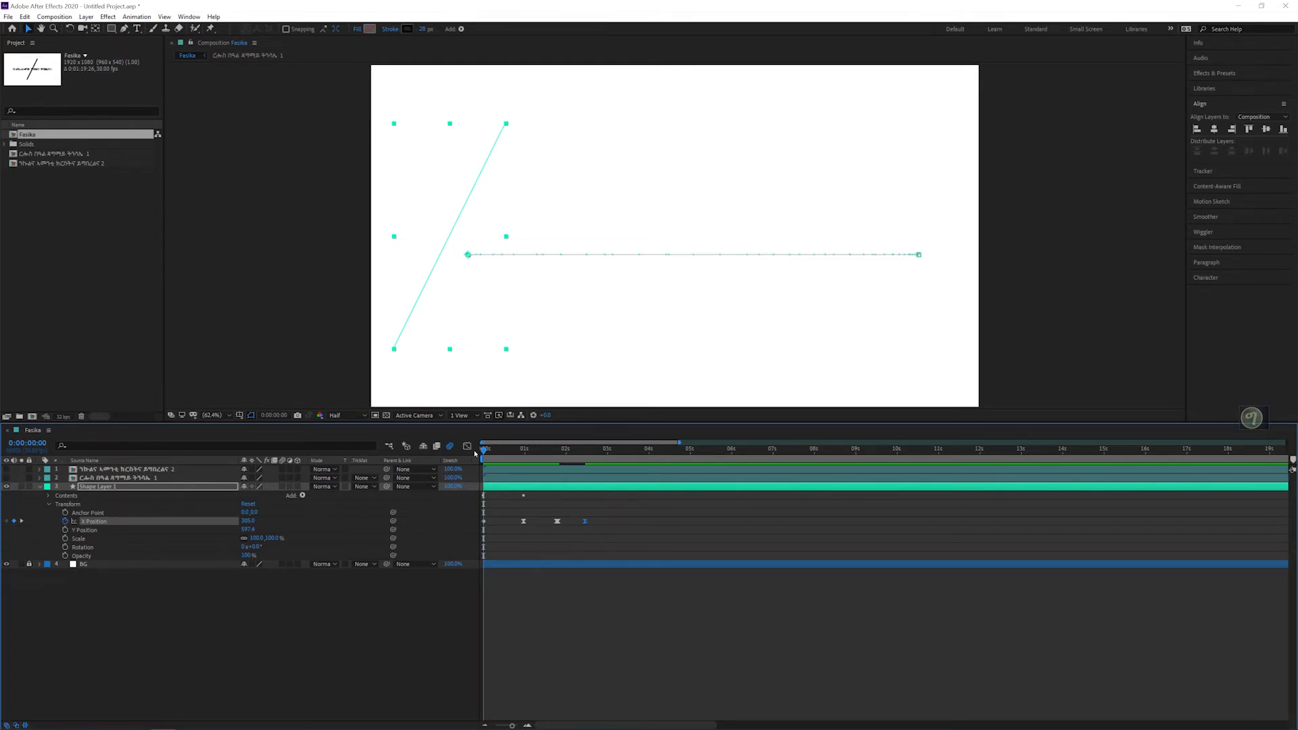
pyautogui.press('space')
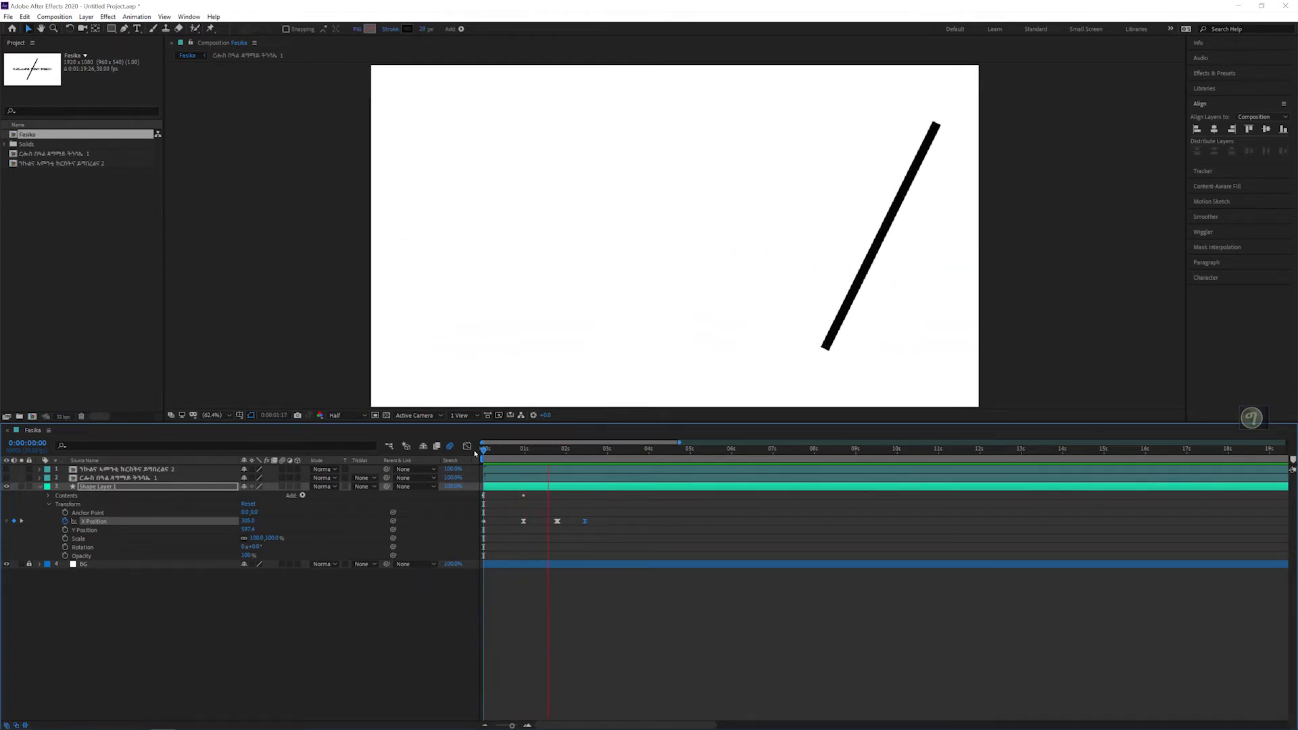
pyautogui.press('space')
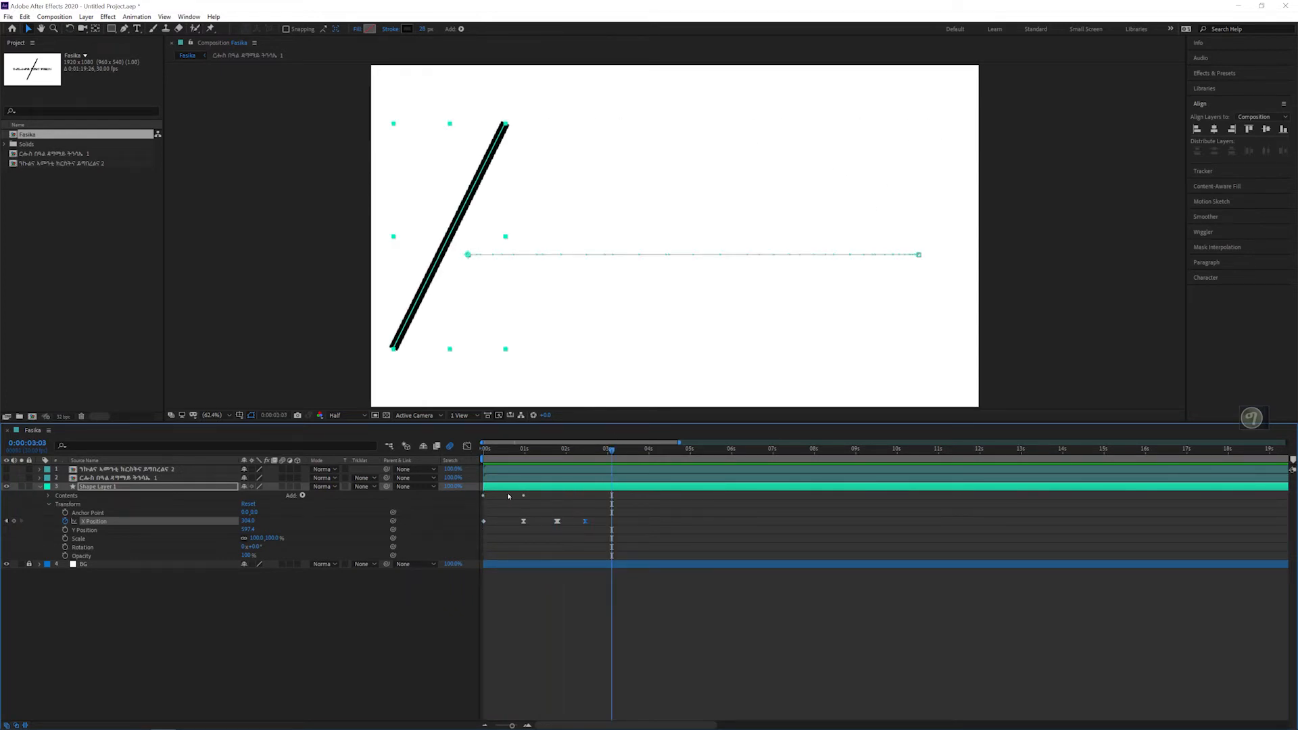
# Step: Collapse the line's Shape Layer 1 and lock it against changes
pyautogui.moveTo(495, 460)
pyautogui.mouseDown()
pyautogui.moveTo(615, 457)
pyautogui.moveTo(515, 451)
pyautogui.mouseUp()
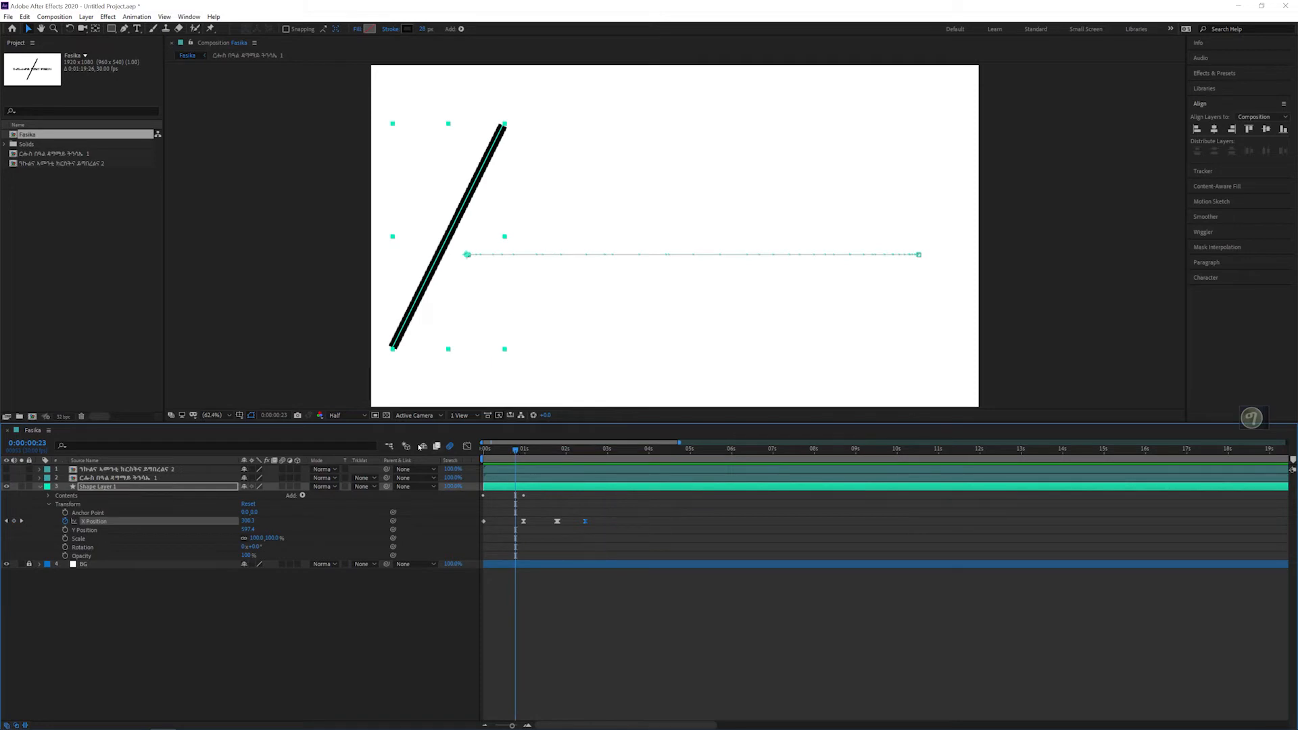
pyautogui.click(40, 487)
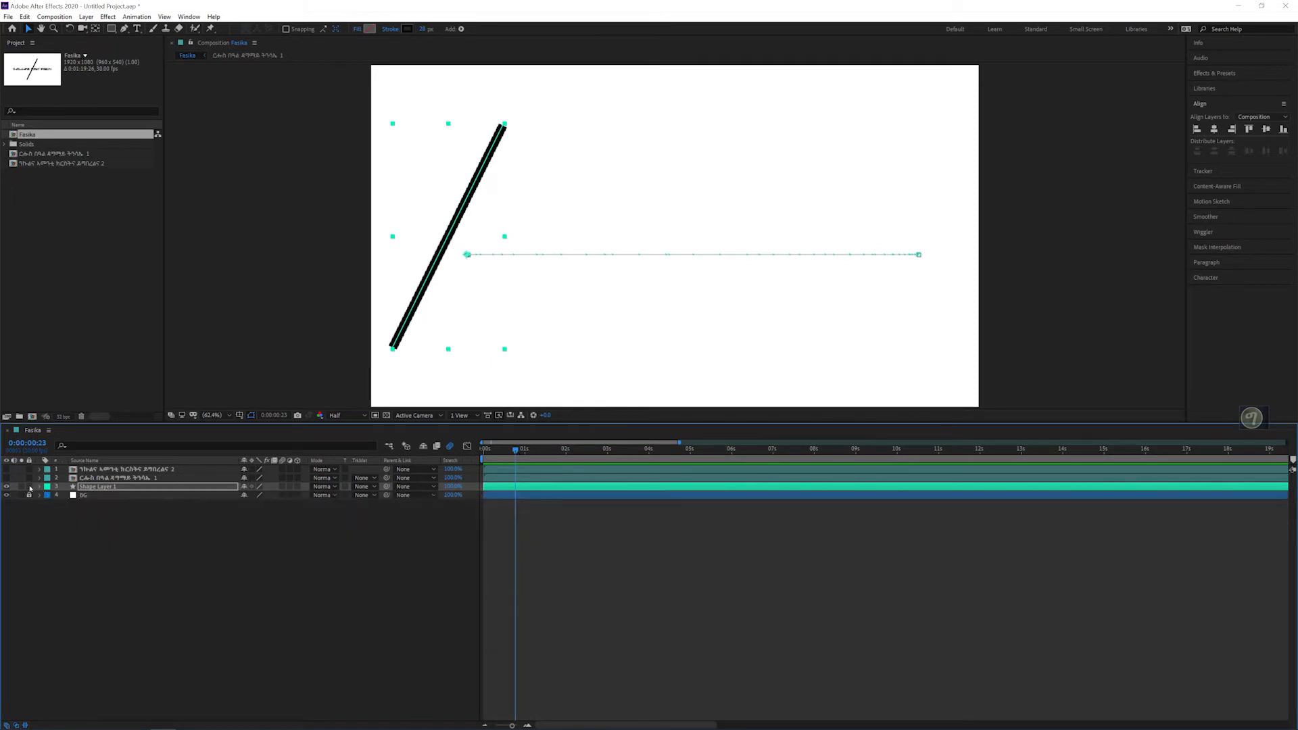
pyautogui.click(29, 487)
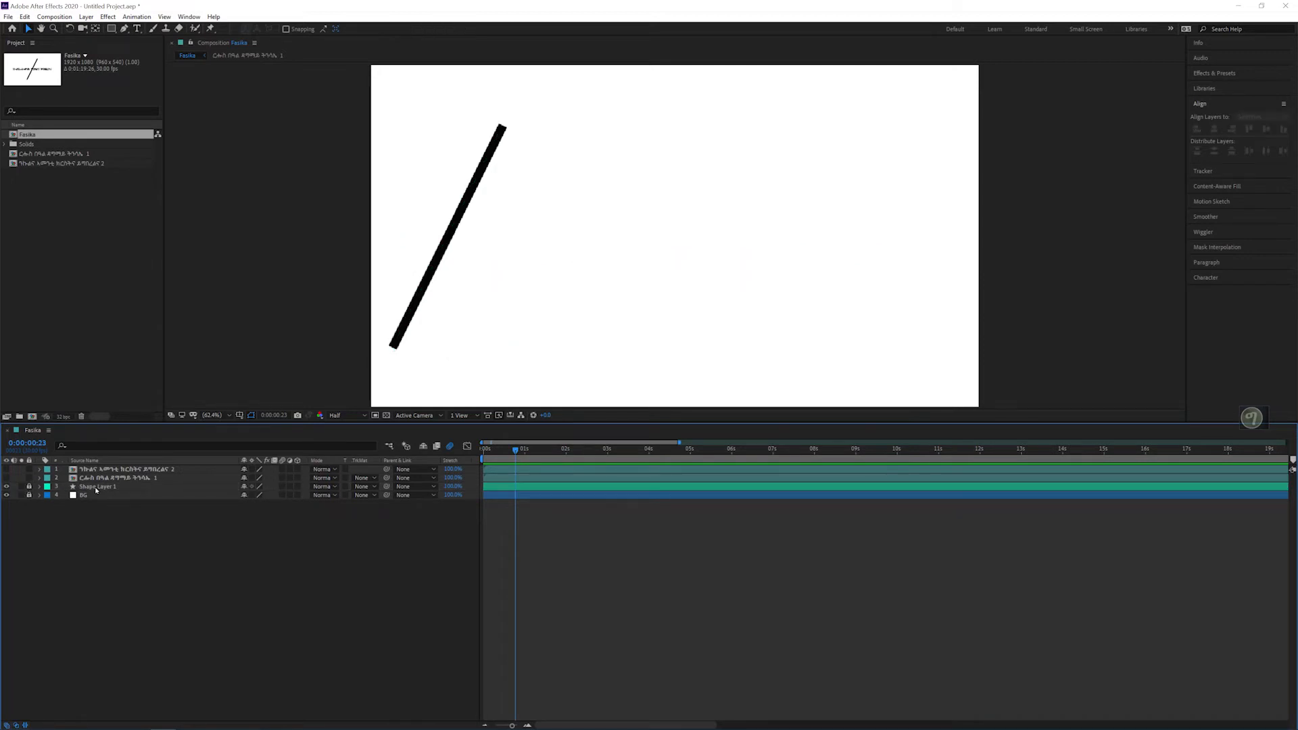
# Step: Show the ርሑስ በዓል ዳግማይ ትንሳኤ 1 text layer and check how the line sweeps across it, returning to 0:00:00:00
pyautogui.click(29, 478)
pyautogui.click(29, 478)
pyautogui.click(6, 478)
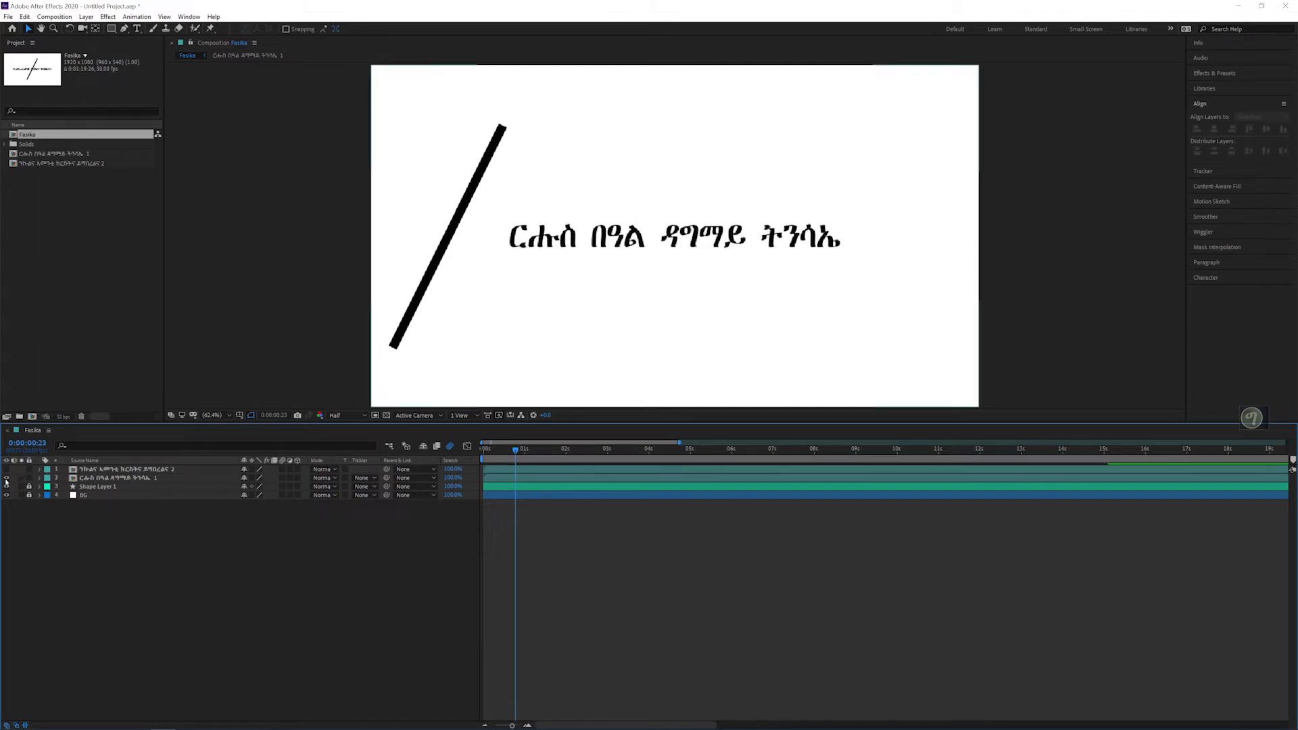
pyautogui.moveTo(512, 451)
pyautogui.mouseDown()
pyautogui.moveTo(479, 447)
pyautogui.moveTo(517, 446)
pyautogui.mouseUp()
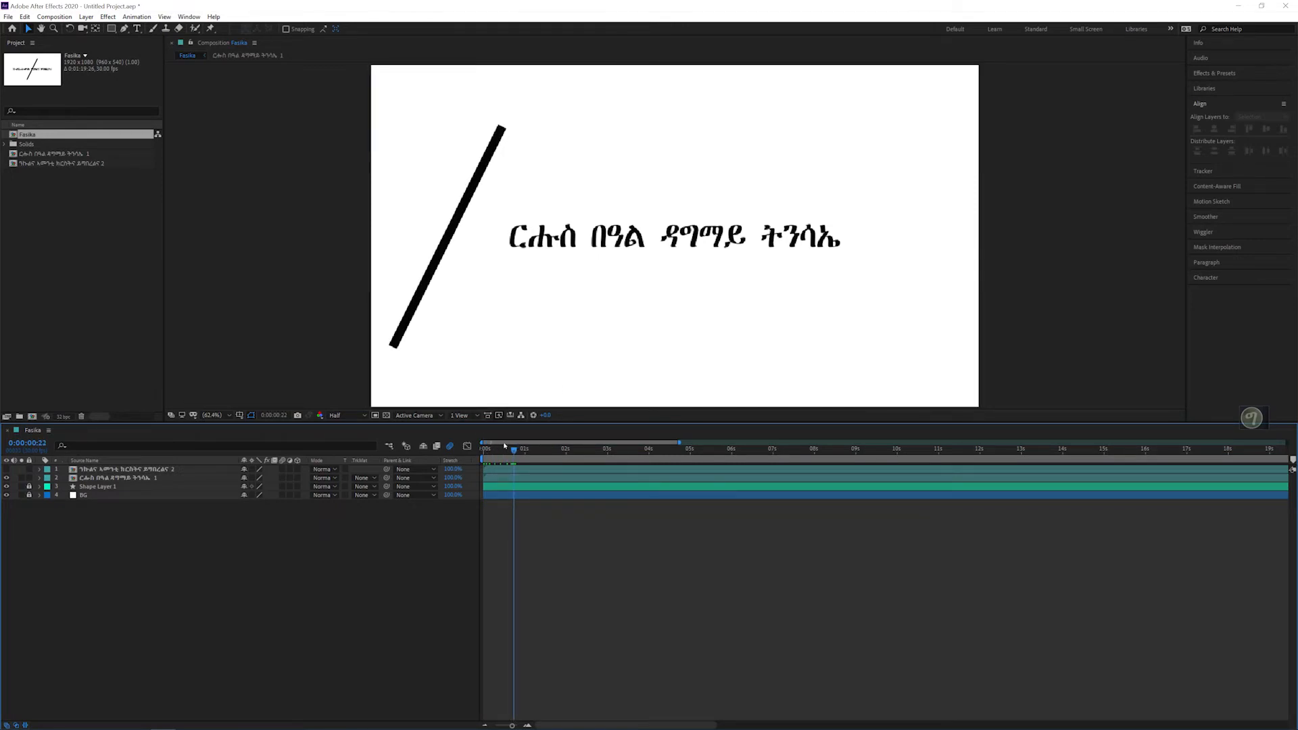
pyautogui.moveTo(507, 449); pyautogui.dragTo(484, 451)
pyautogui.press('space')
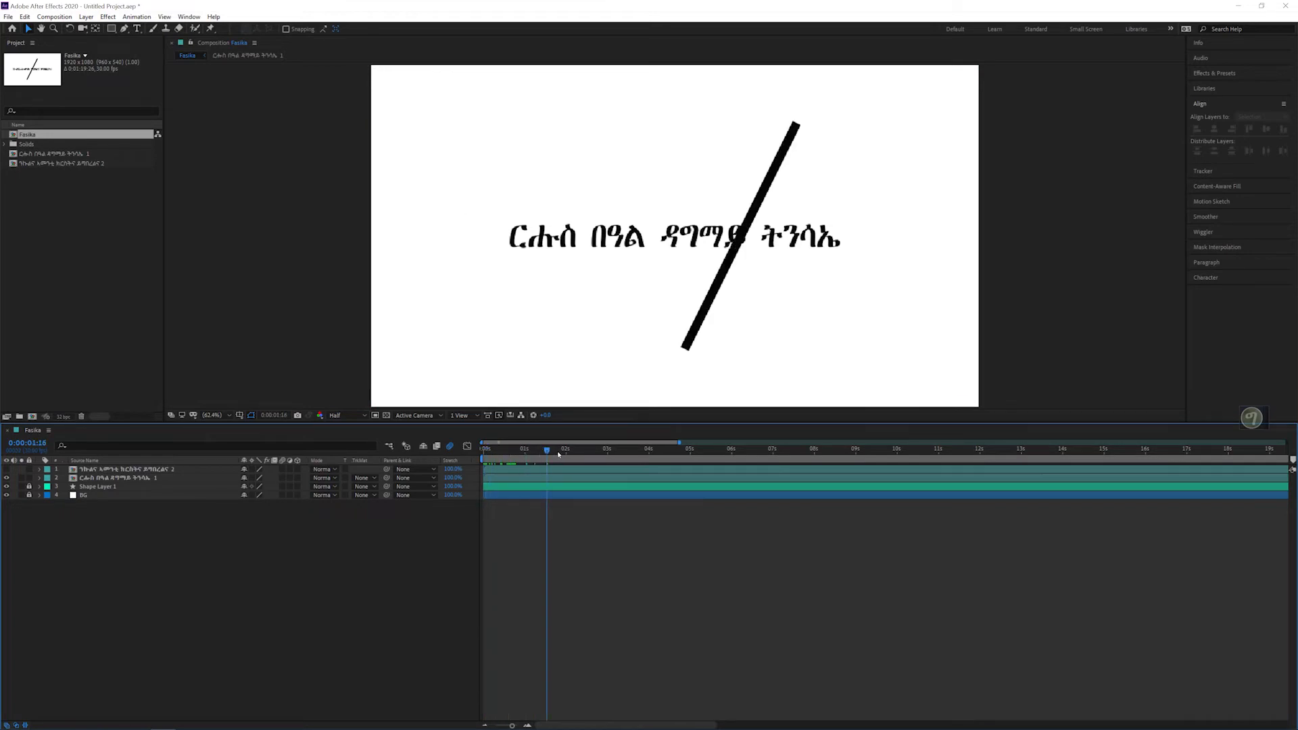
pyautogui.click(484, 459)
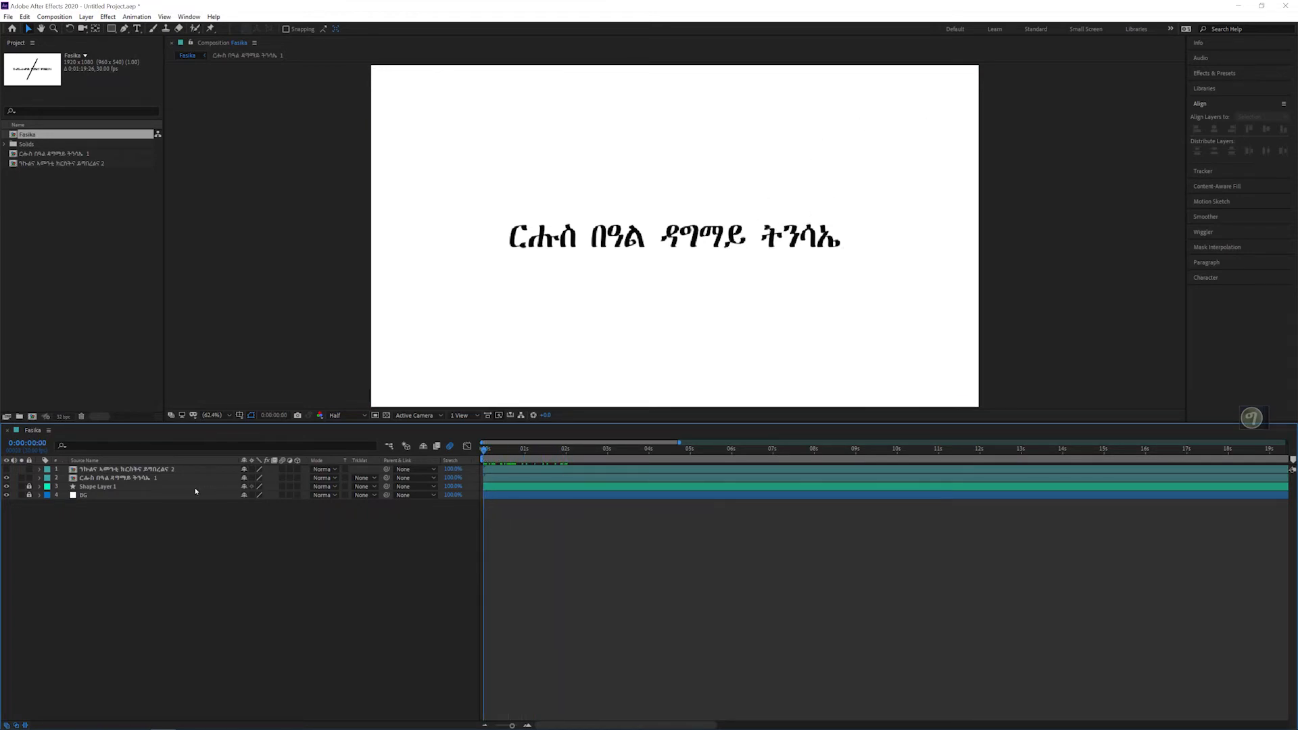
# Step: Draw a tall, narrow rectangular mask on the ርሑስ በዓል ዳግማይ ትንሳኤ 1 layer along the composition's left edge, clear of the text
pyautogui.click(141, 478)
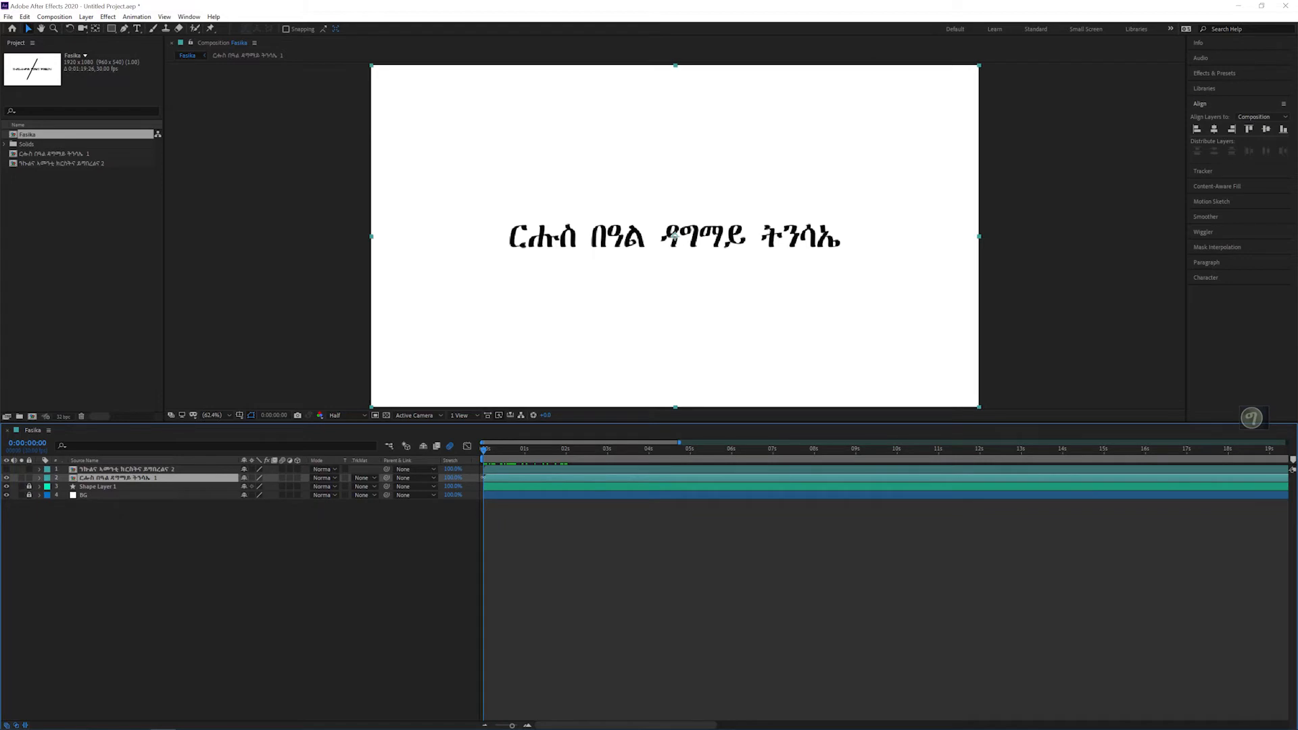
pyautogui.click(39, 478)
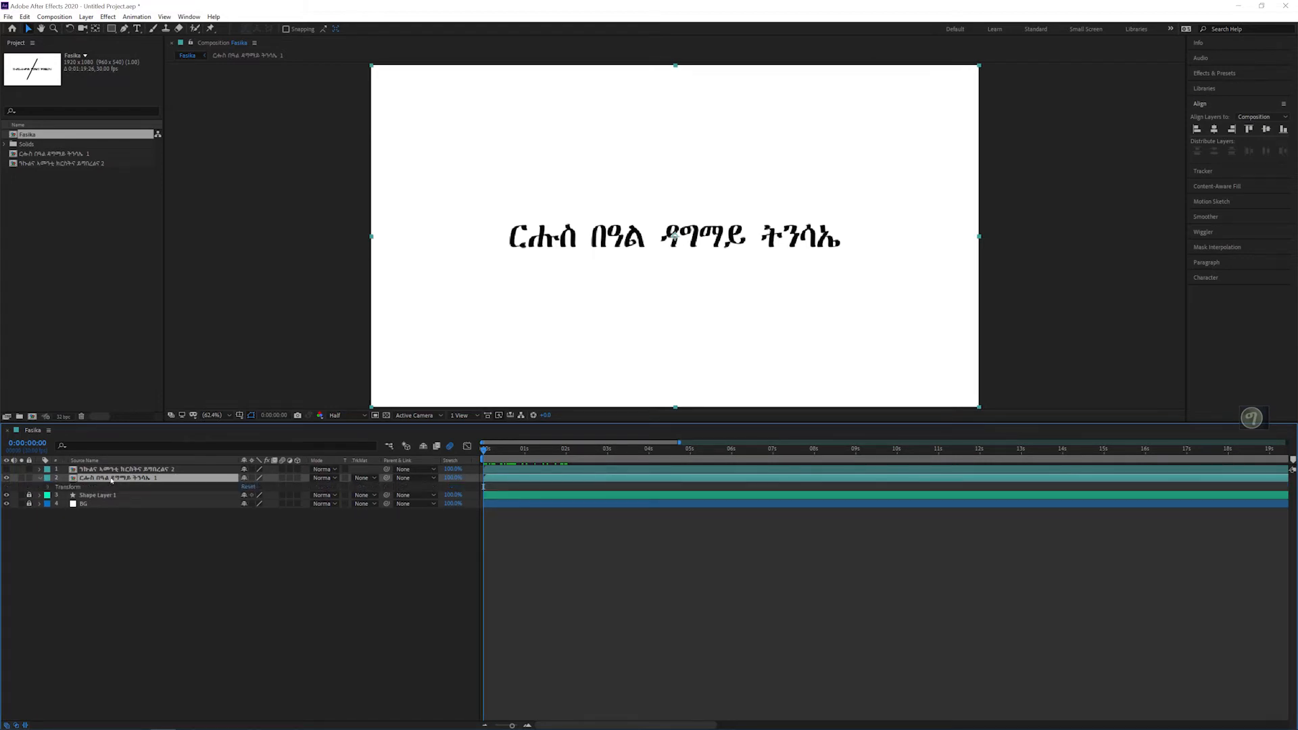
pyautogui.press('u')
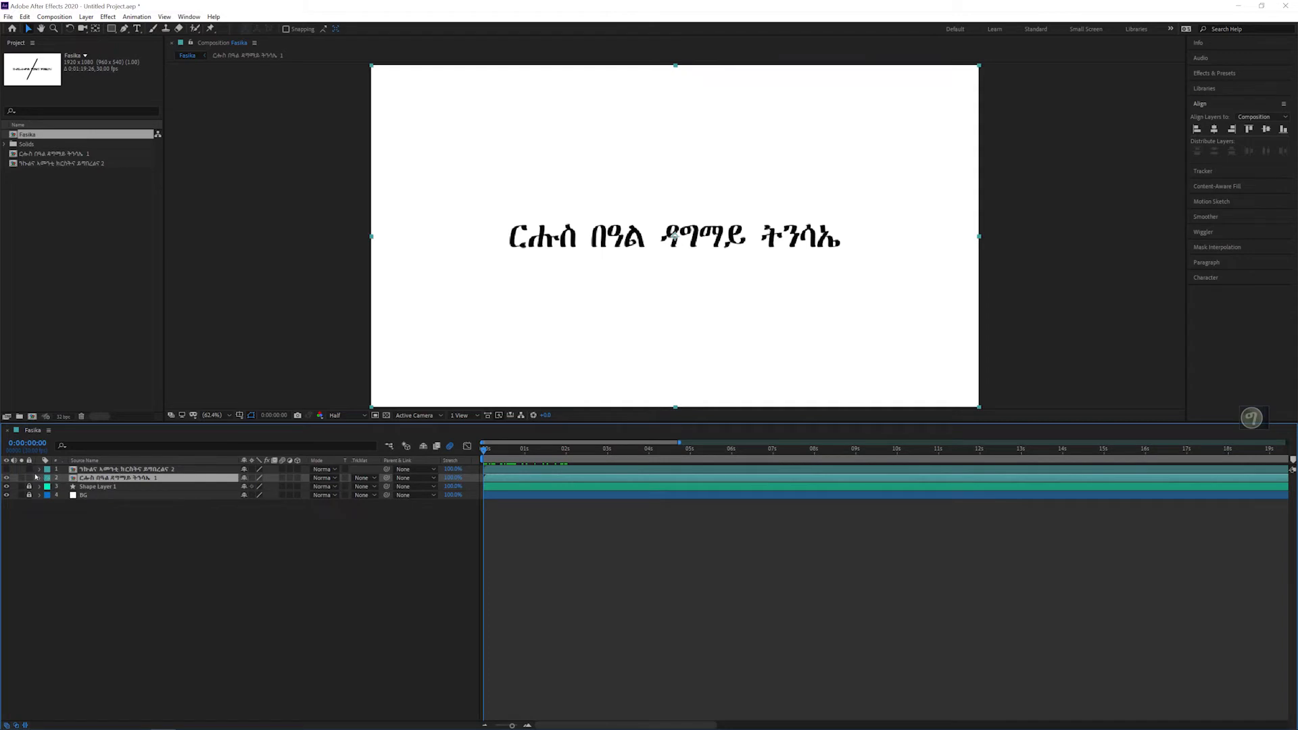
pyautogui.click(112, 29)
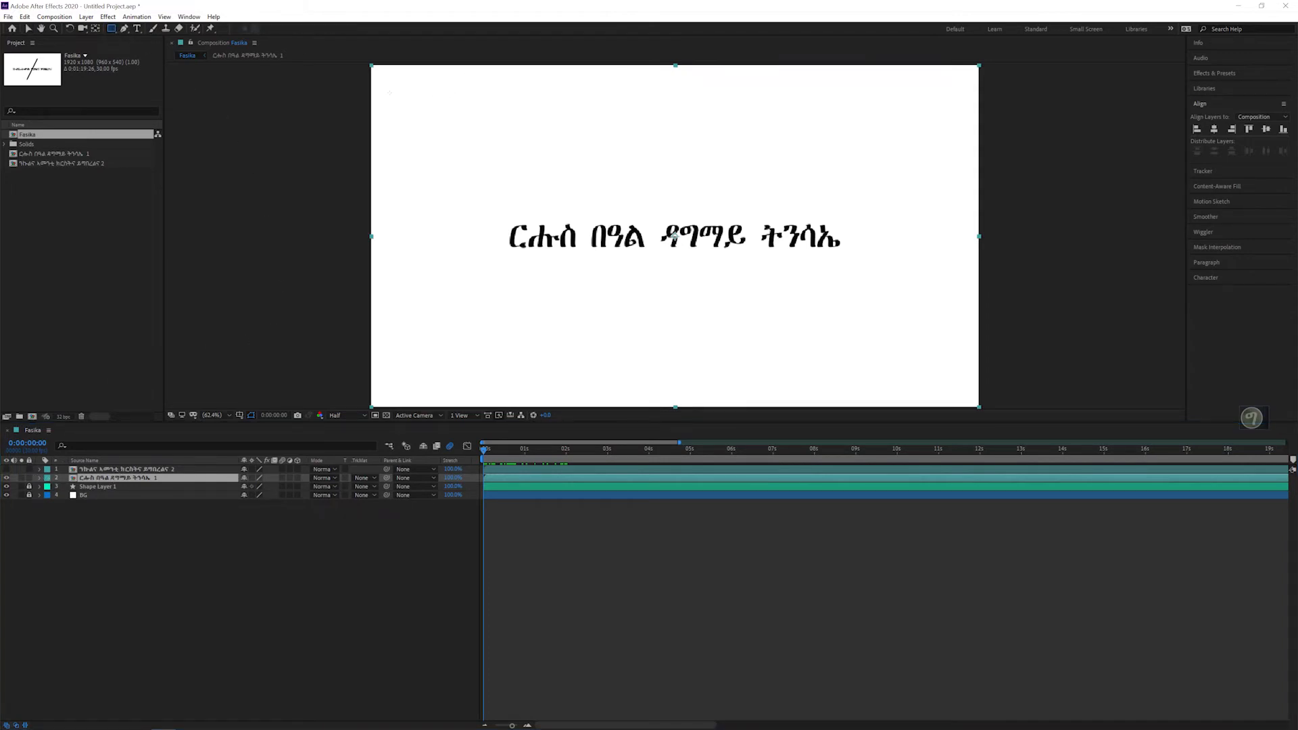
pyautogui.click(112, 30)
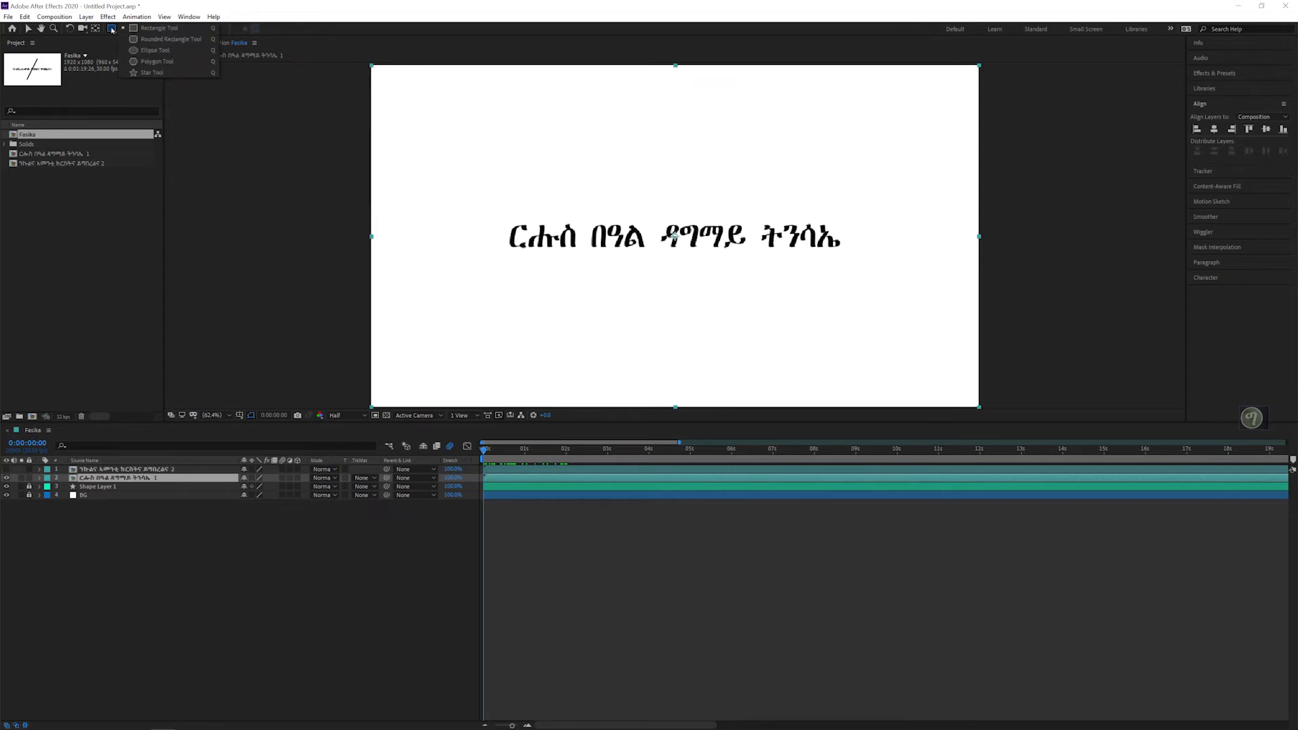
pyautogui.click(153, 29)
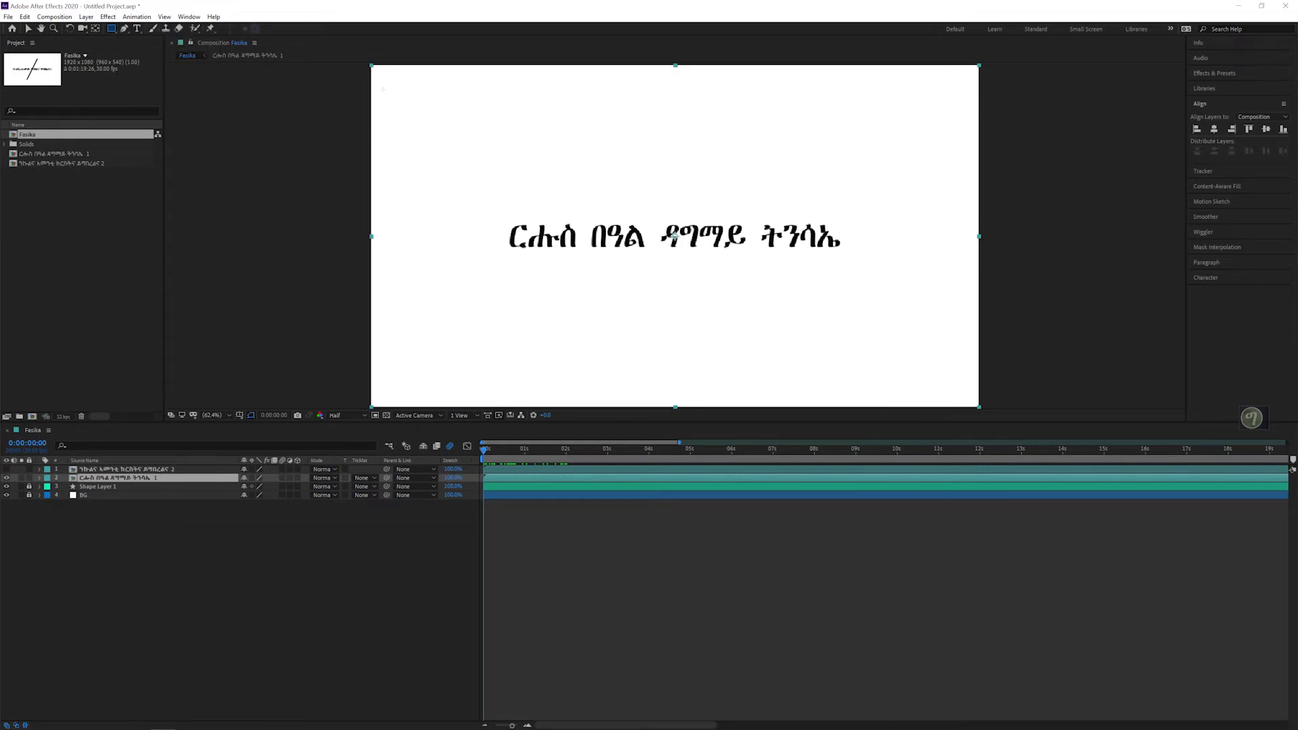
pyautogui.moveTo(374, 73); pyautogui.dragTo(428, 381)
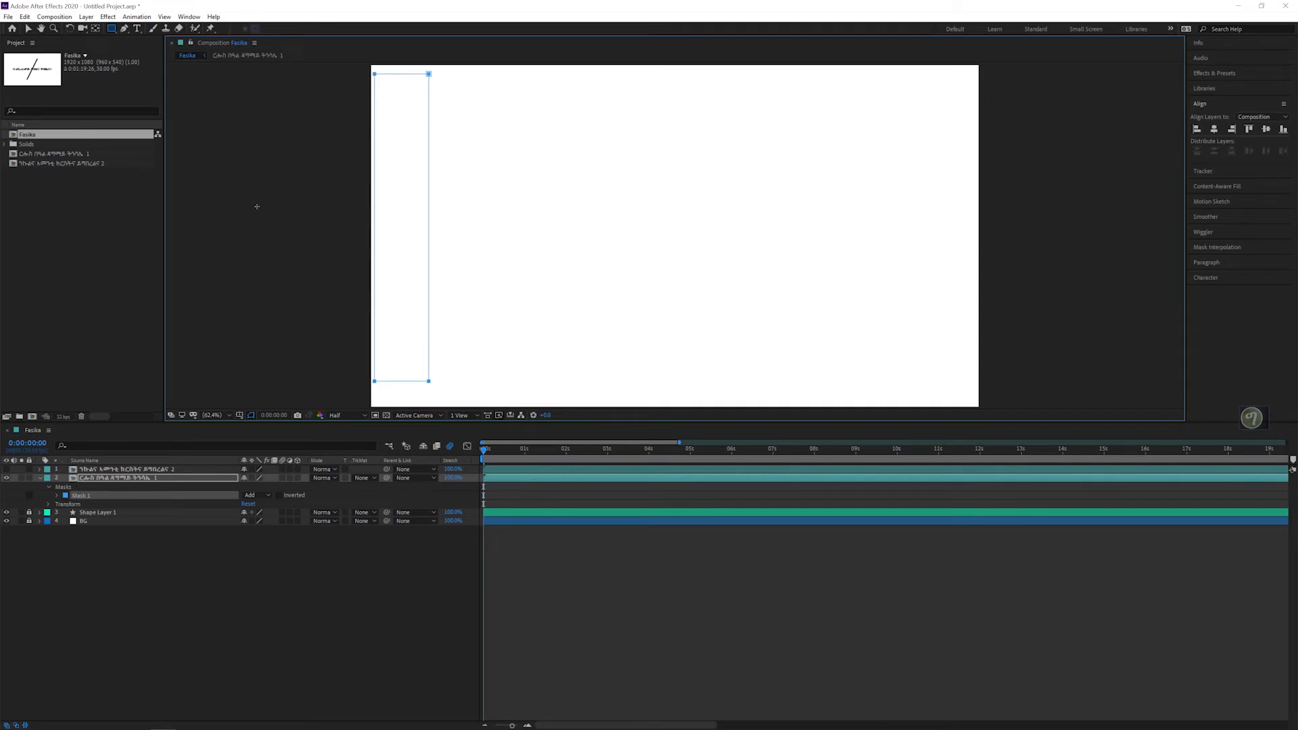
# Step: Turn on Mask Path keyframing for the text layer's Mask 1 at 0:00:00:00 and ready the Pen tool for reshaping
pyautogui.click(124, 29)
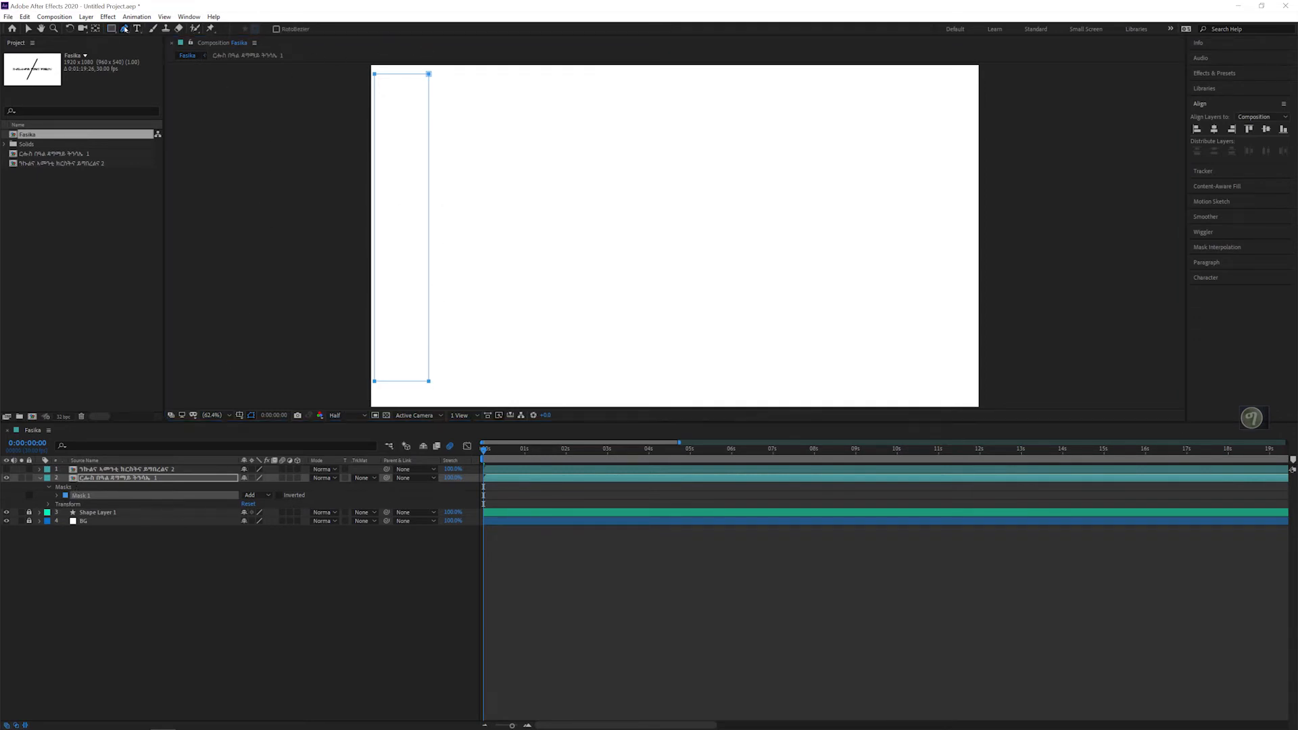
pyautogui.click(59, 497)
pyautogui.click(101, 506)
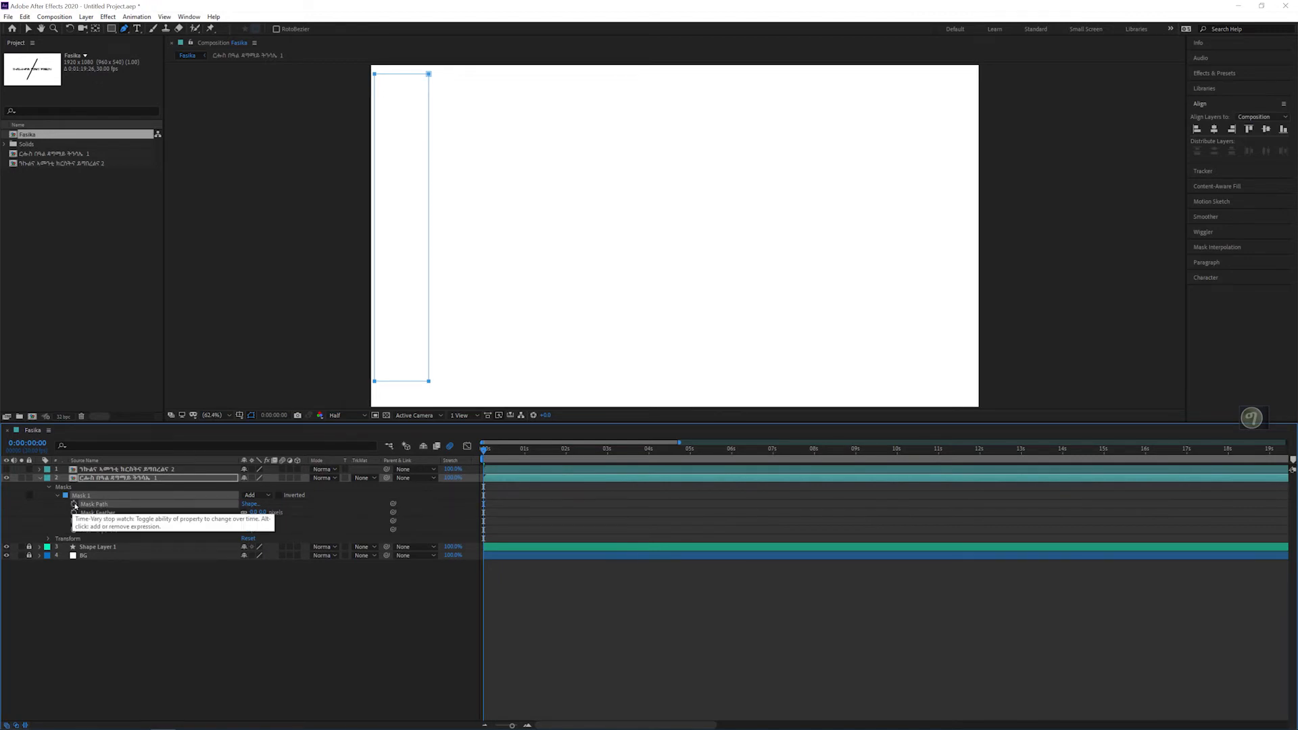
pyautogui.click(74, 505)
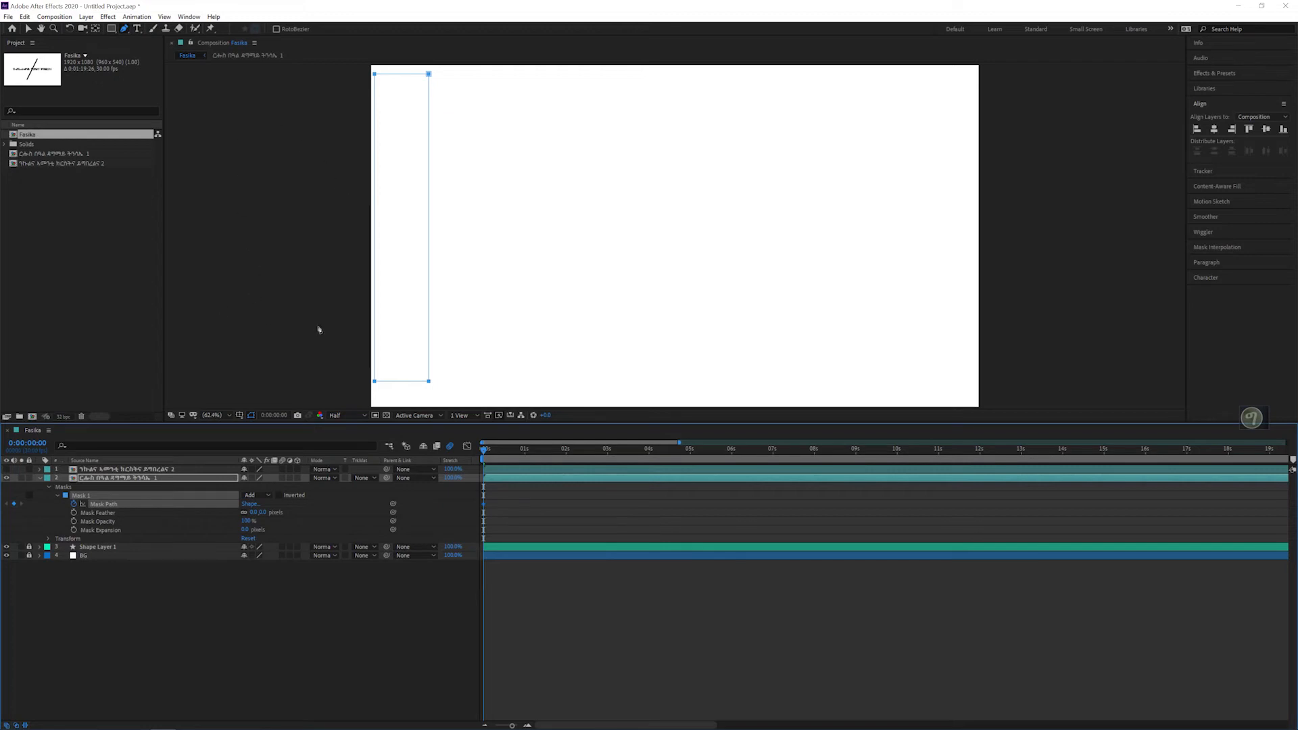
pyautogui.click(68, 488)
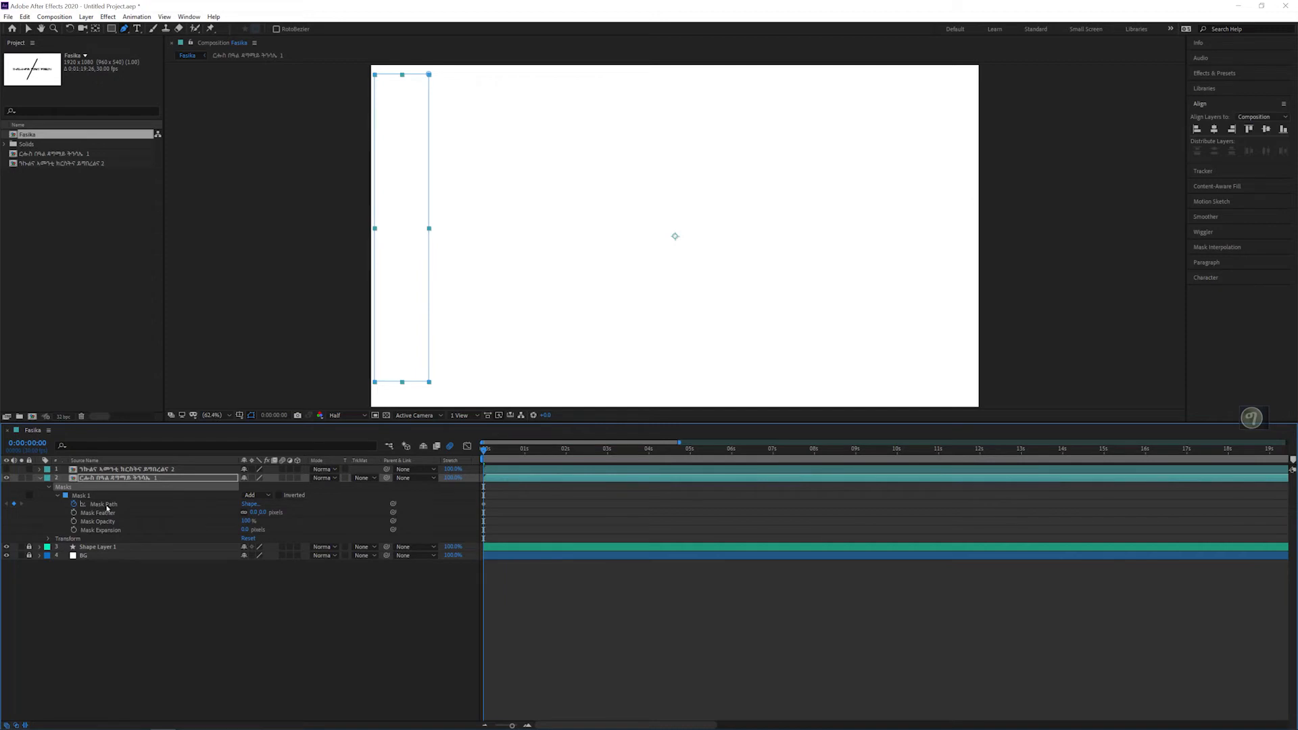
pyautogui.click(81, 496)
pyautogui.click(70, 489)
# Step: At 0:00:00:10, move the mask's two right corner points so its right edge slants along the diagonal line
pyautogui.press('pagedown')
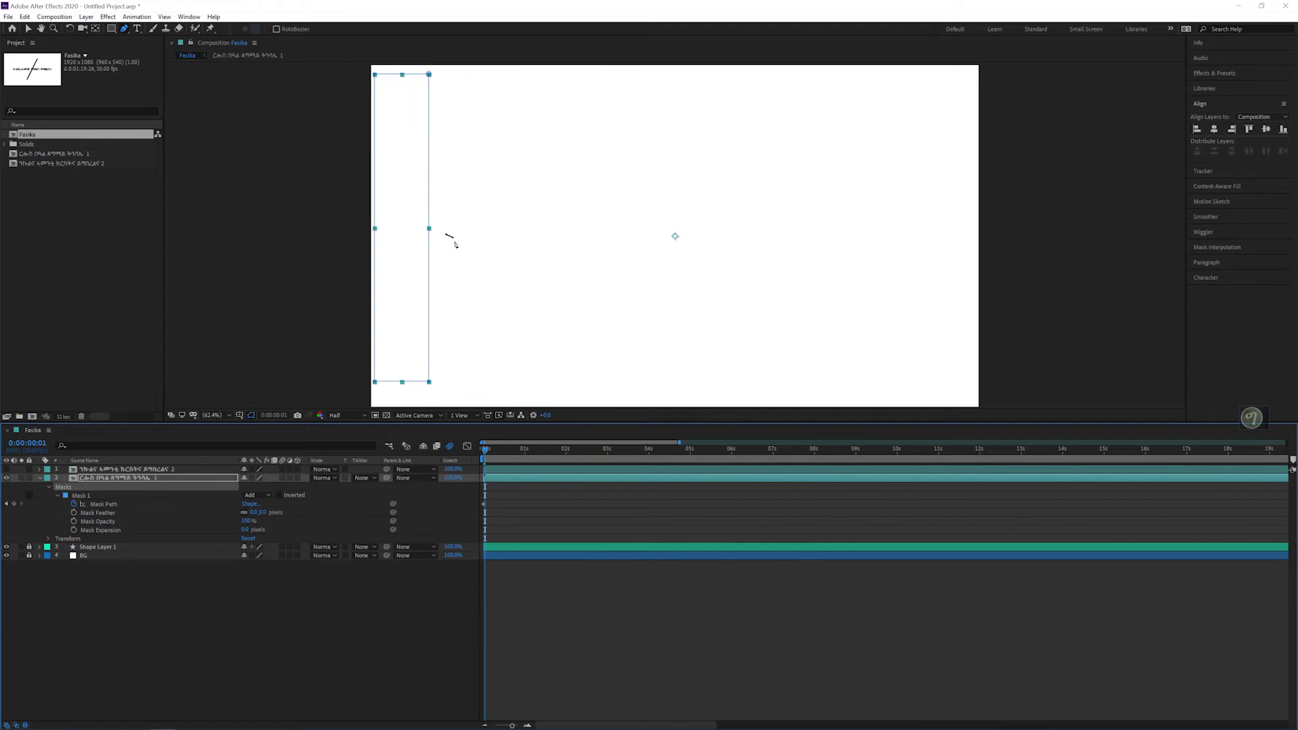
pyautogui.press('pagedown')
pyautogui.press('pagedown')
pyautogui.press('pagedown')
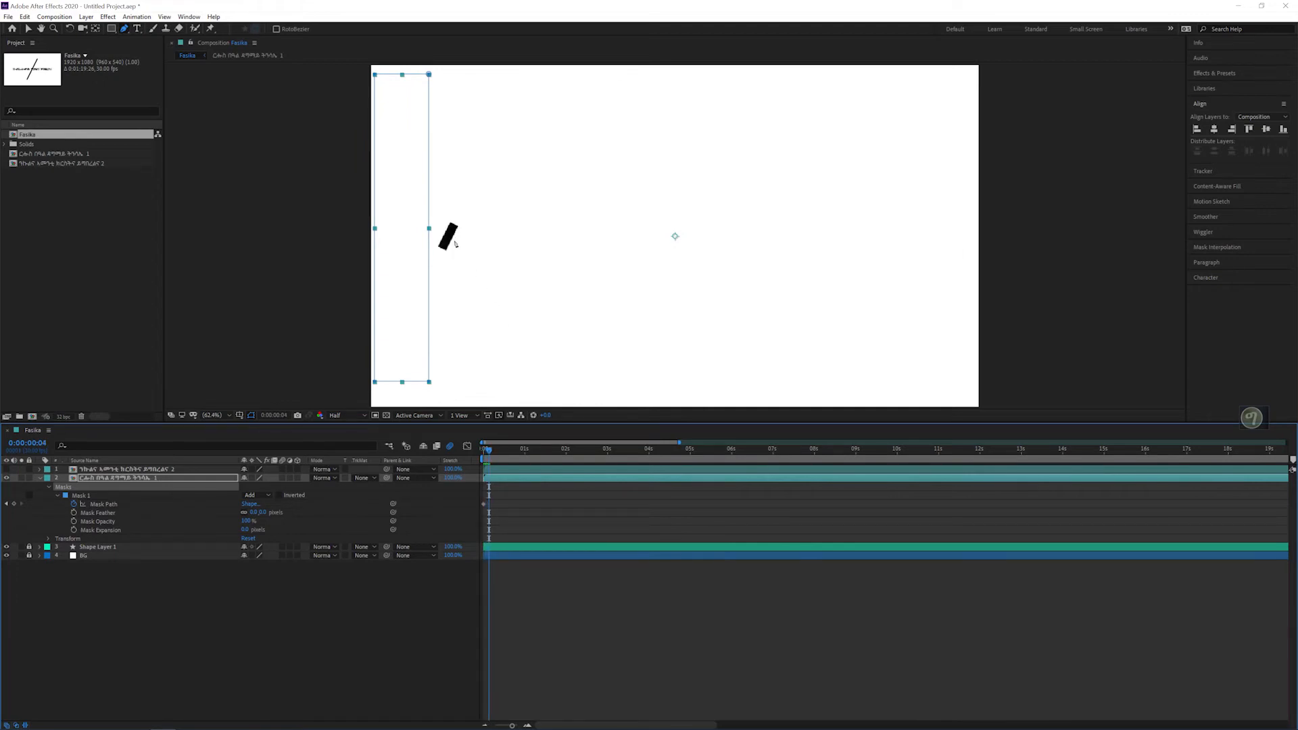
pyautogui.press('pagedown')
pyautogui.press('pagedown')
pyautogui.press('pagedown')
pyautogui.press('pagedown')
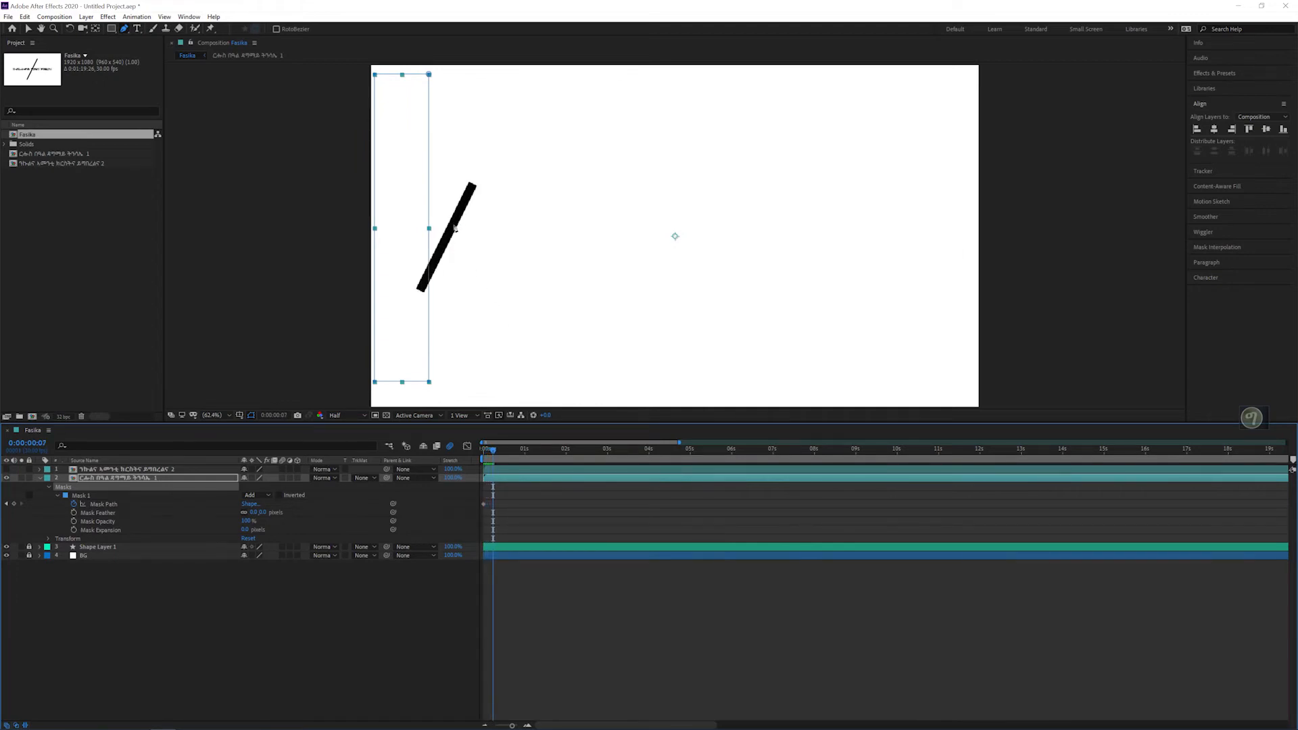
pyautogui.press('pagedown')
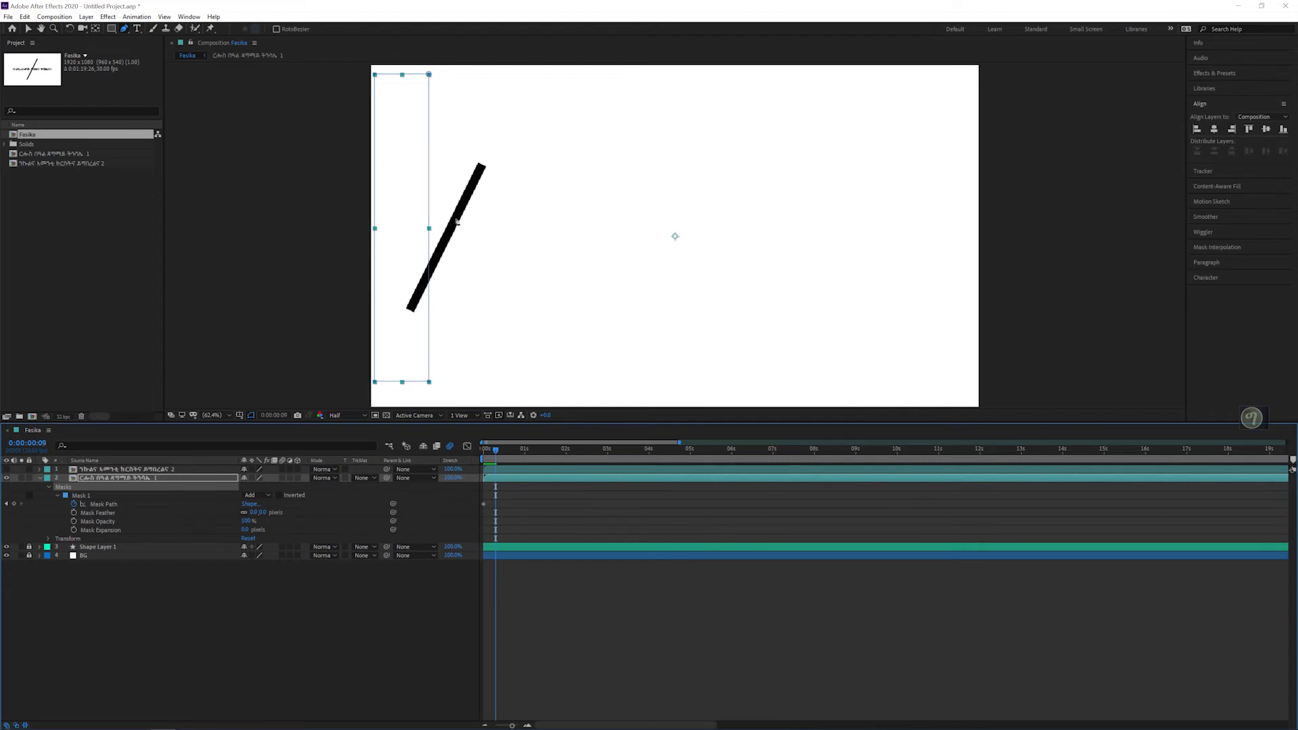
pyautogui.press('pagedown')
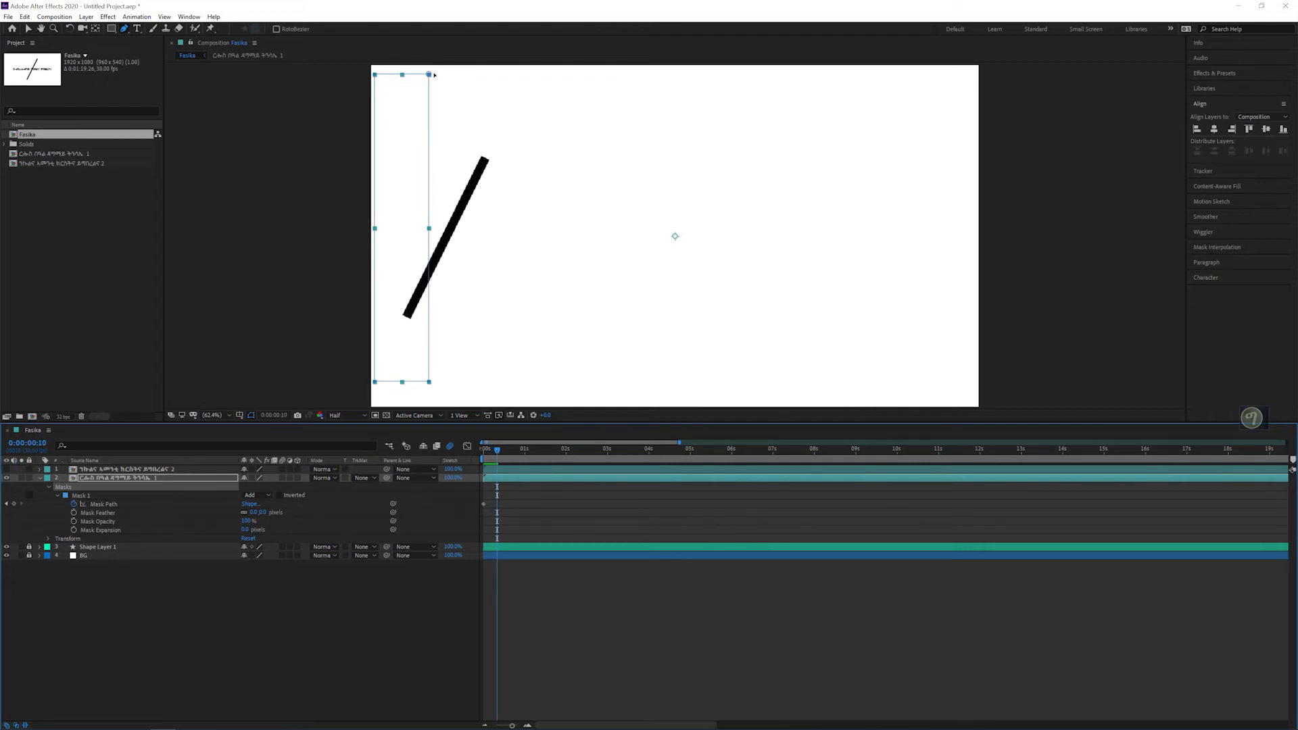
pyautogui.moveTo(429, 74); pyautogui.dragTo(510, 79)
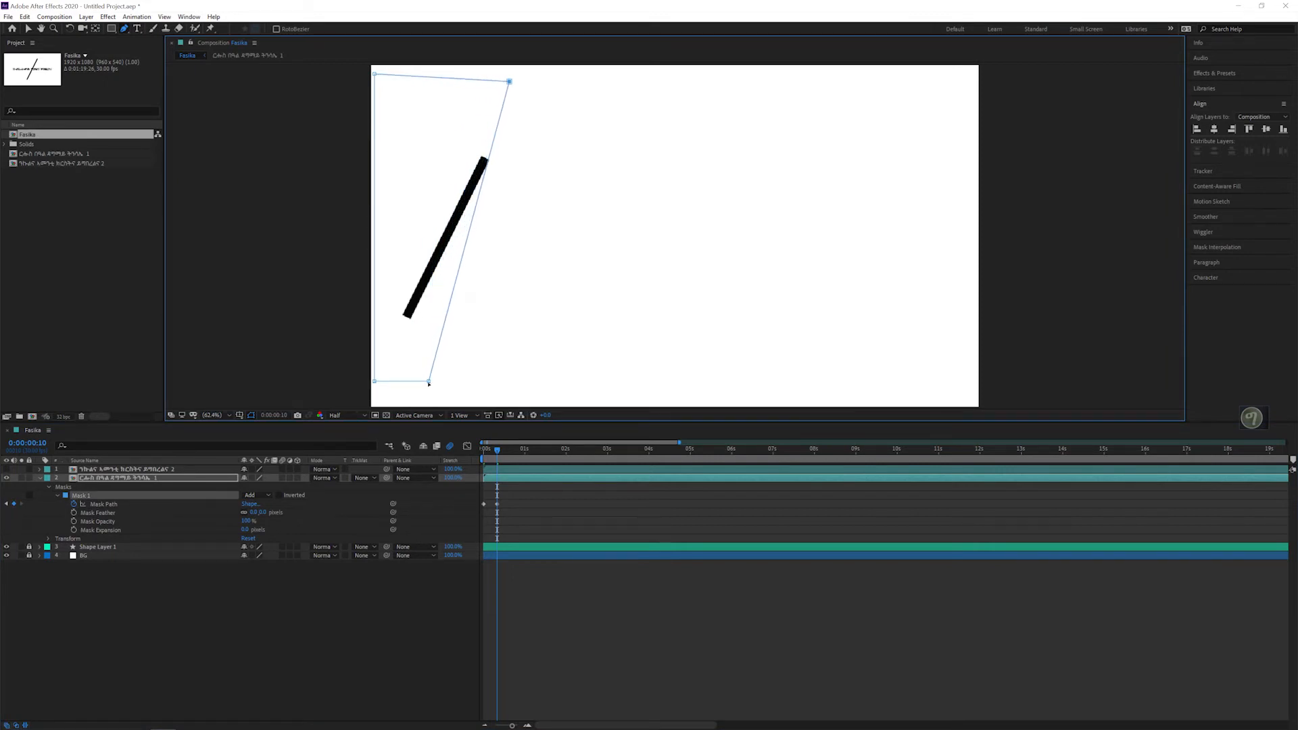
pyautogui.moveTo(429, 383); pyautogui.dragTo(378, 375)
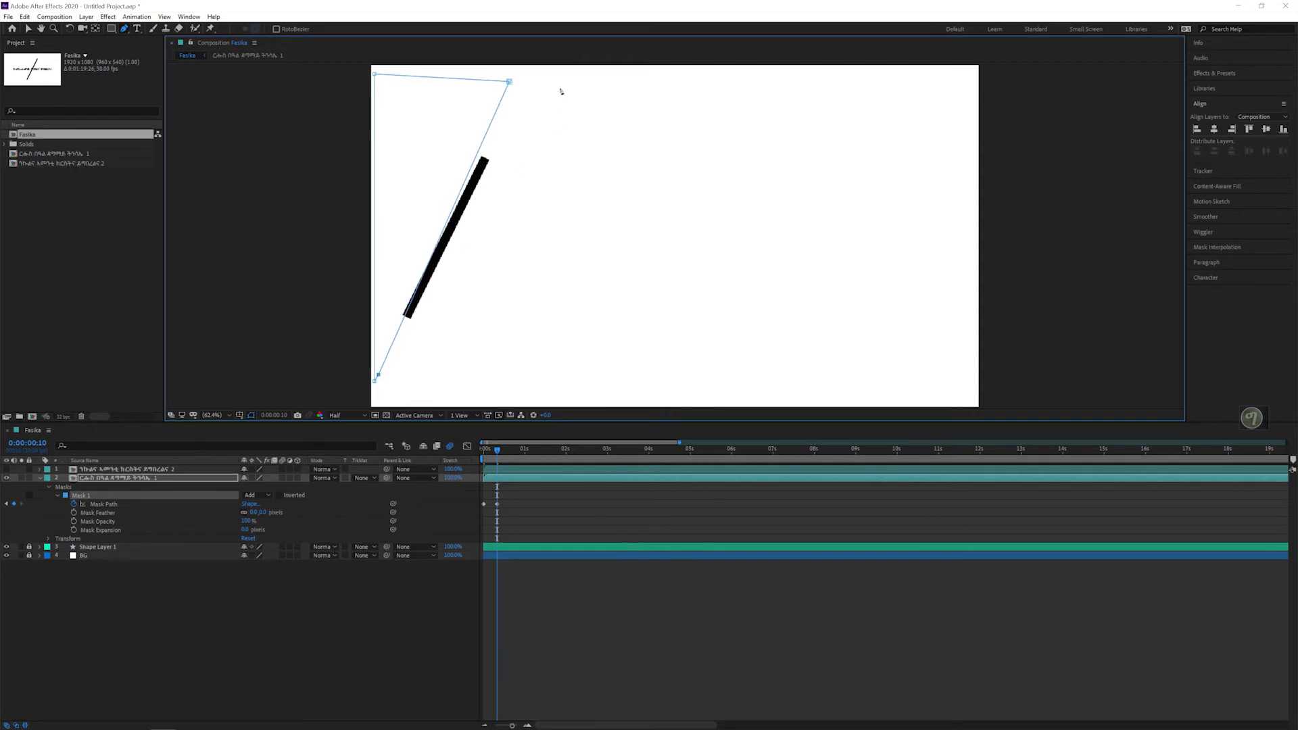
pyautogui.moveTo(507, 82); pyautogui.dragTo(522, 84)
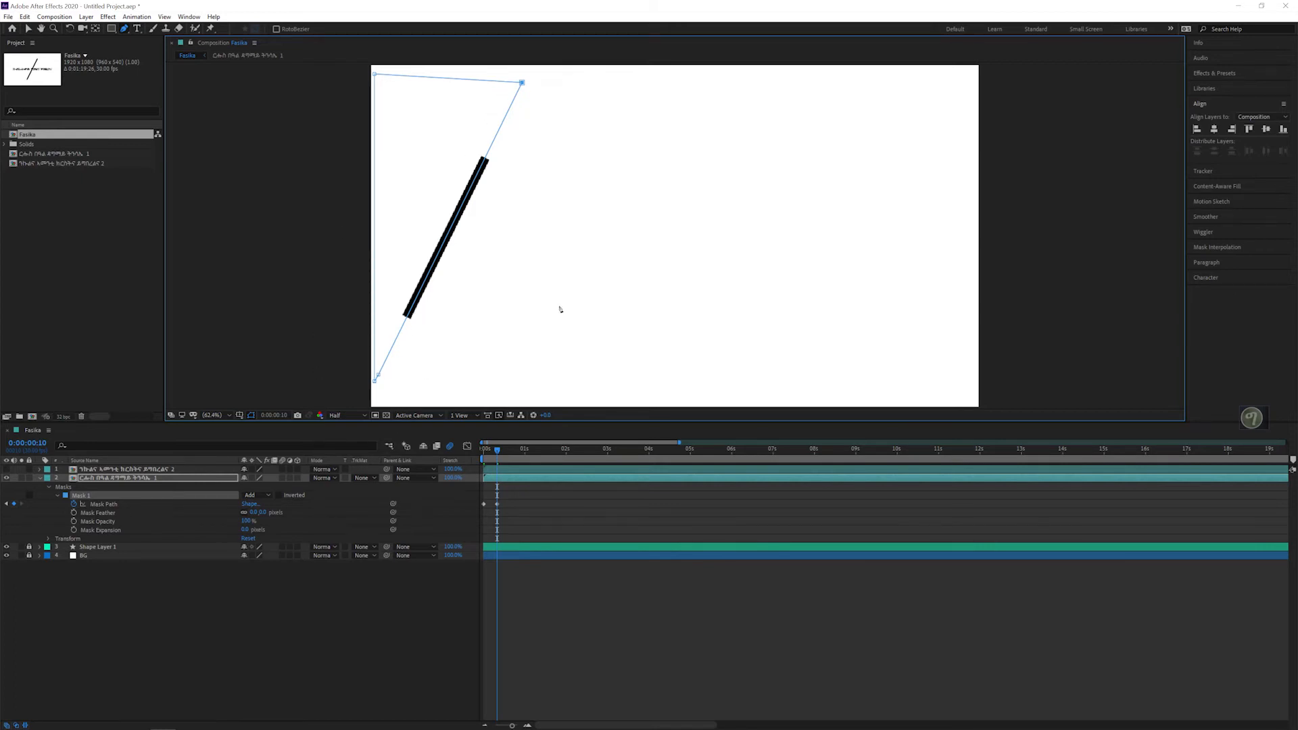
# Step: Follow the line's growth to 0:00:01:00 and nudge the mask's two right corners so the slanted edge lies on the line
pyautogui.press('pagedown')
pyautogui.press('pagedown')
pyautogui.press('pagedown')
pyautogui.press('pagedown')
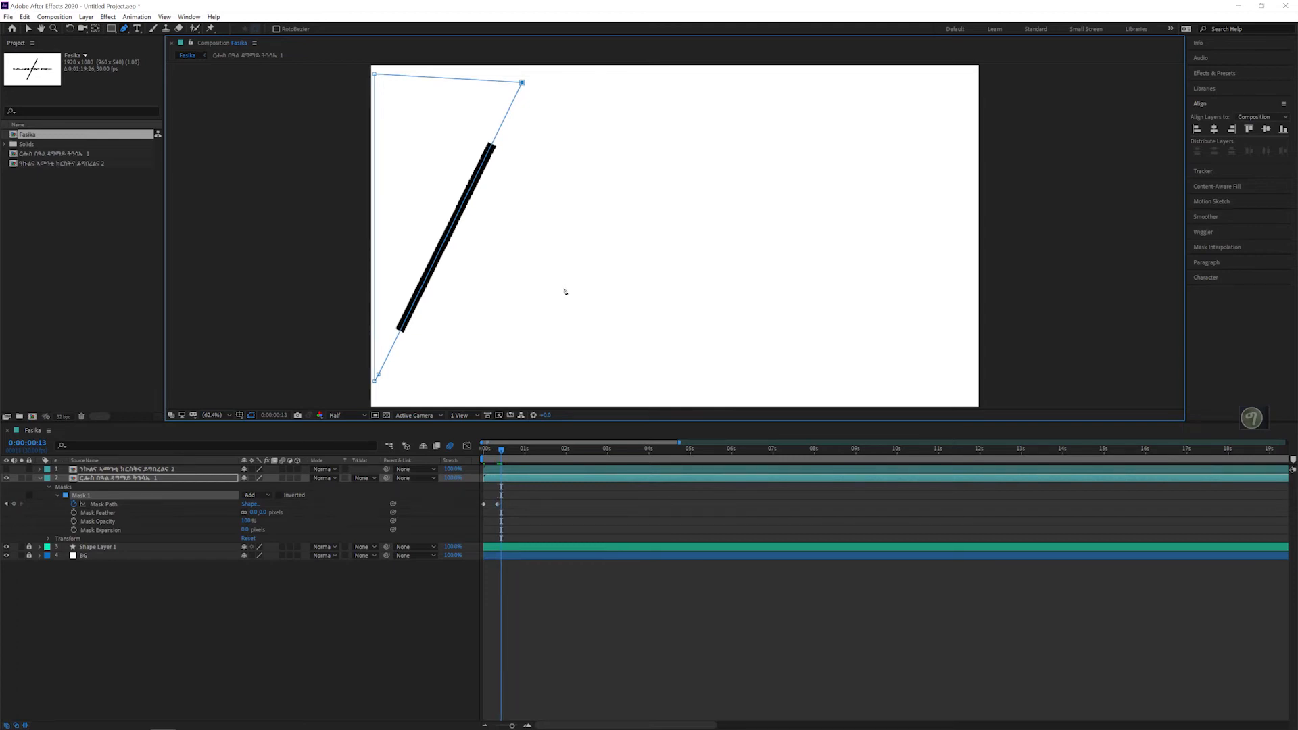
pyautogui.press('pagedown')
pyautogui.press('pagedown')
pyautogui.press('pagedown')
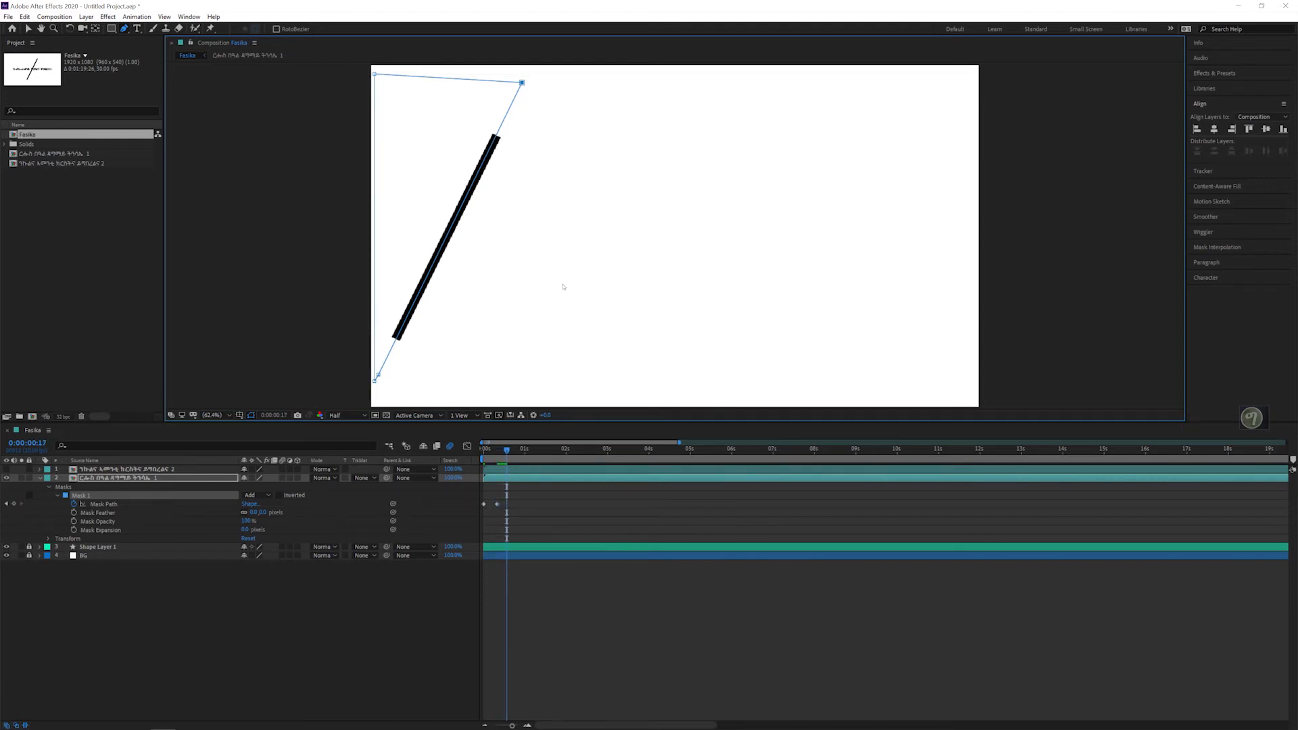
pyautogui.press('pagedown')
pyautogui.press('pagedown')
pyautogui.press('pagedown')
pyautogui.press('pagedown')
pyautogui.press('pagedown')
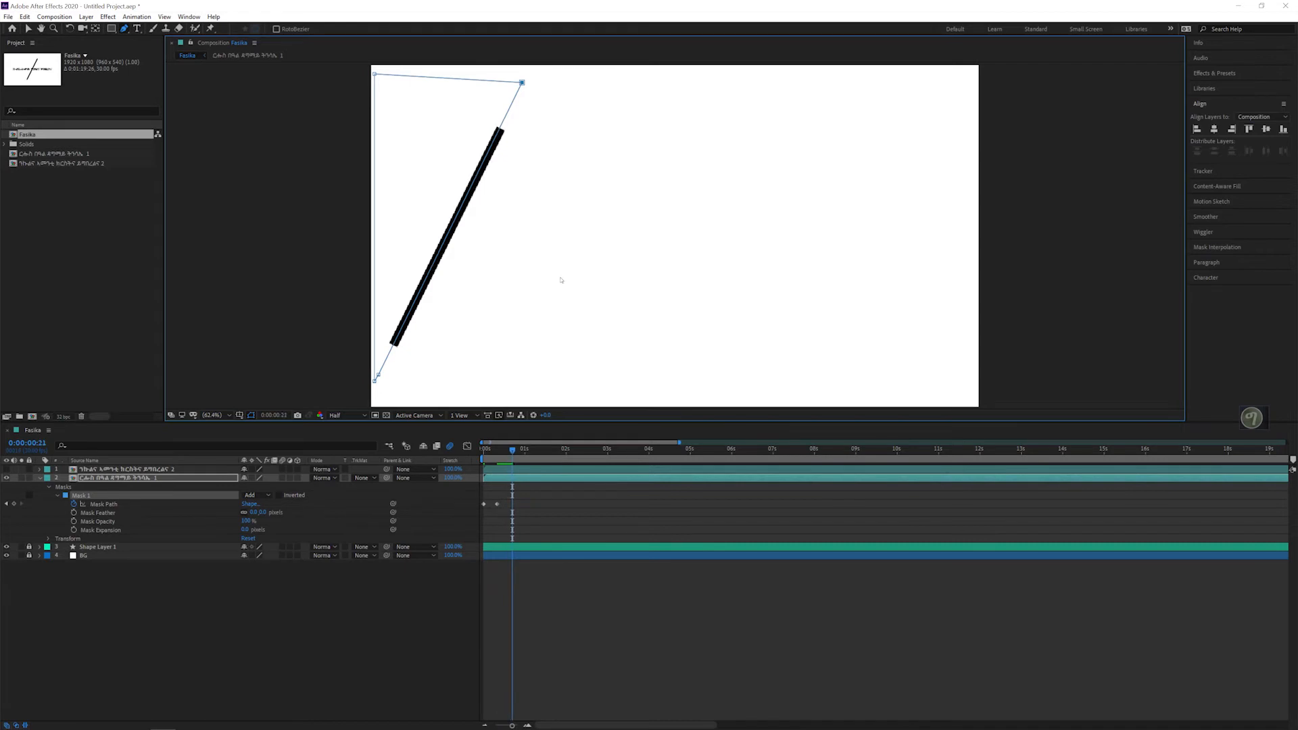
pyautogui.press('pagedown')
pyautogui.press('pagedown')
pyautogui.press('pagedown')
pyautogui.press('pagedown')
pyautogui.press('pagedown')
pyautogui.press('pagedown')
pyautogui.press('pagedown')
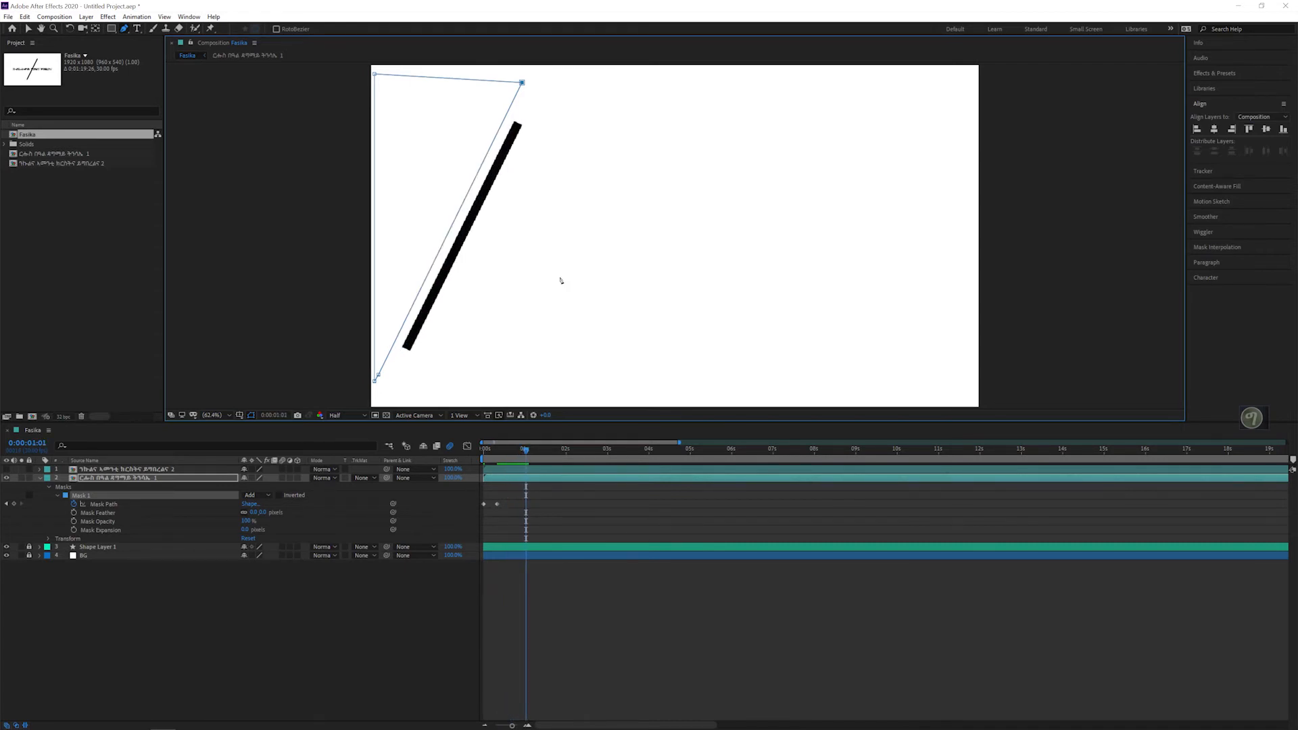
pyautogui.press('pagedown')
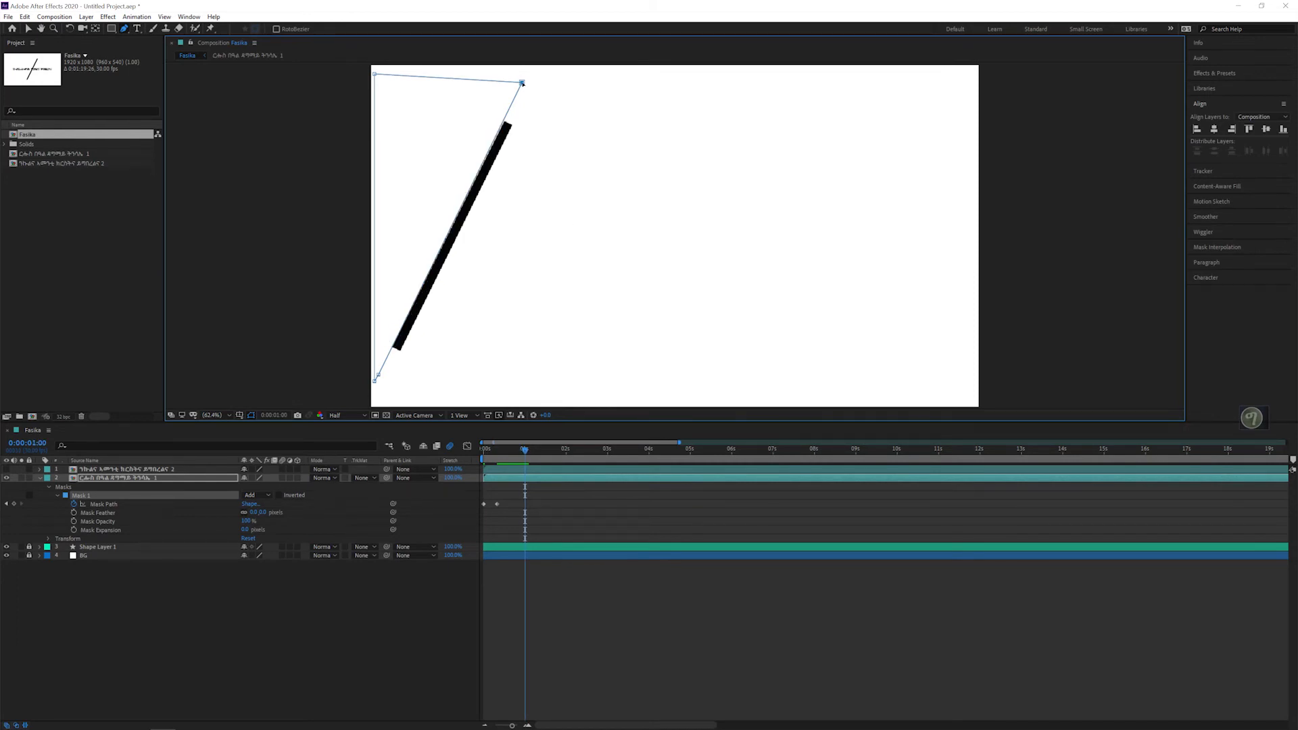
pyautogui.moveTo(522, 83); pyautogui.dragTo(527, 83)
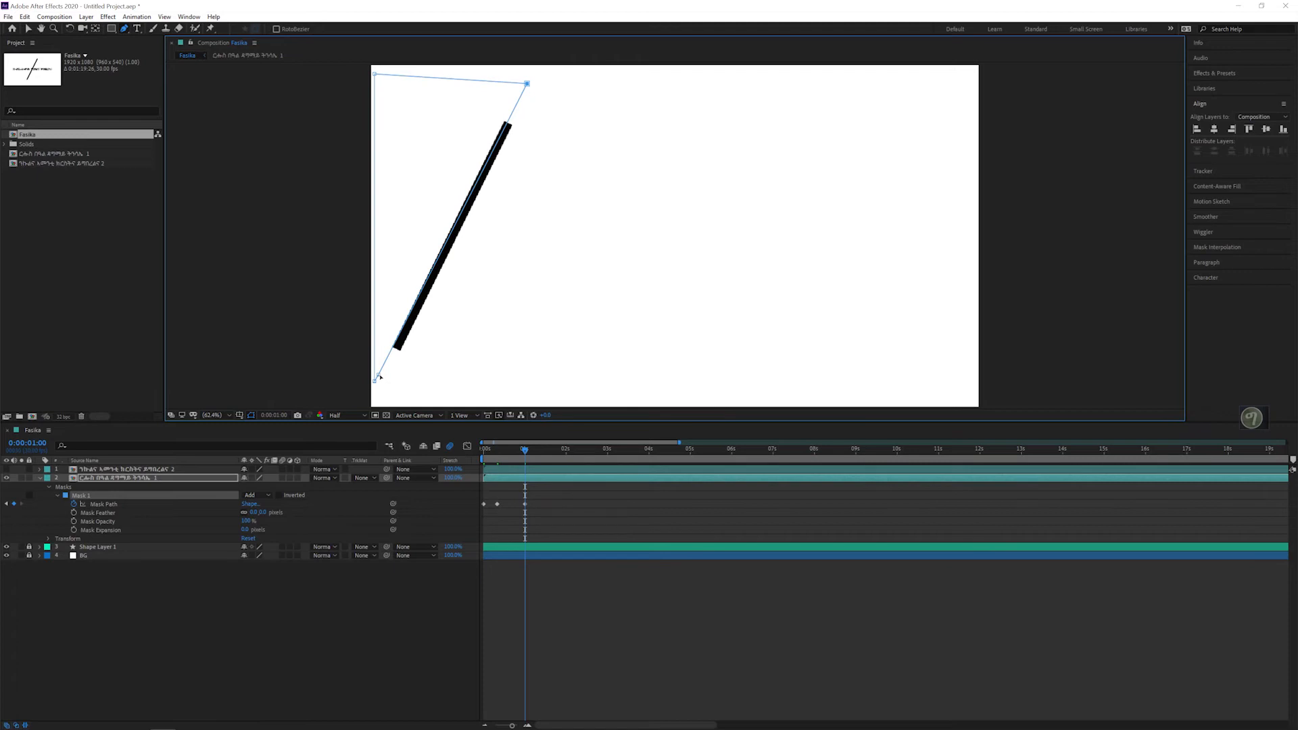
pyautogui.moveTo(380, 376); pyautogui.dragTo(384, 375)
# Step: At 0:00:01:01 and 0:00:01:02, shift the mask's two right corners rightward so its slanted edge follows the moving line
pyautogui.press('pagedown')
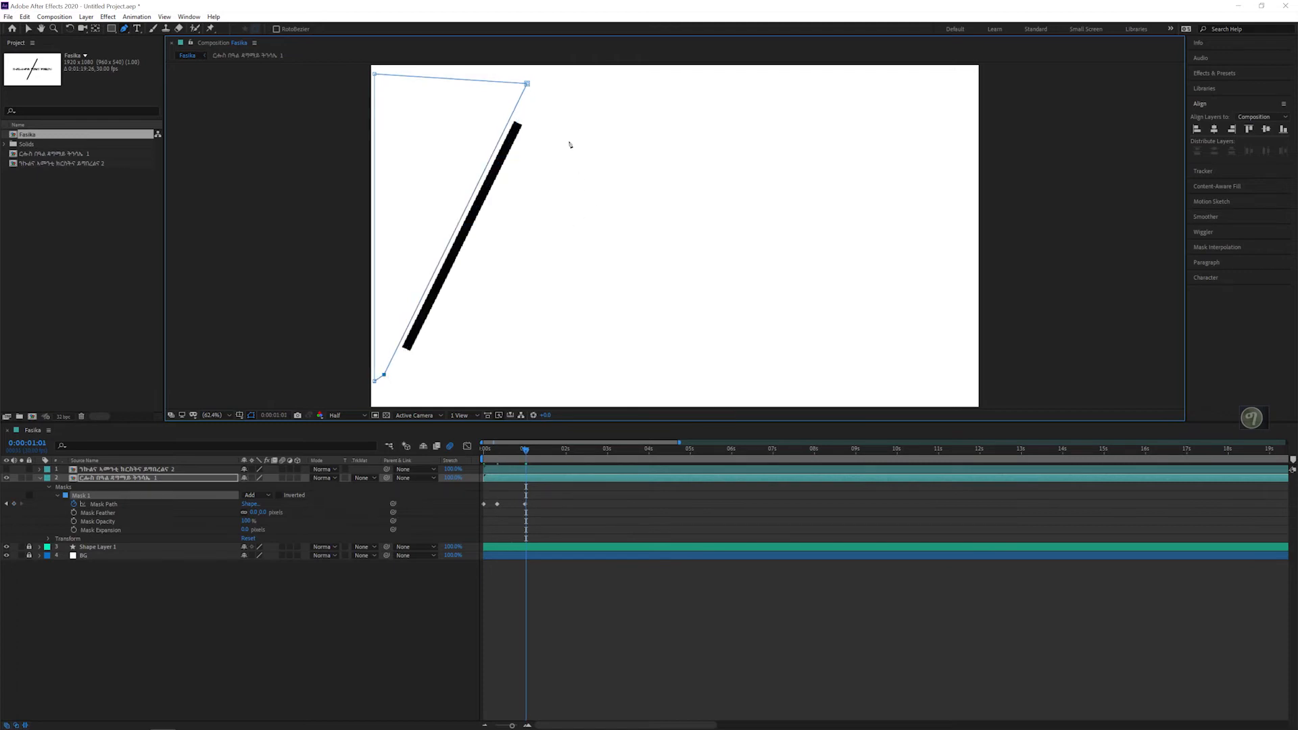
pyautogui.moveTo(526, 85); pyautogui.dragTo(540, 86)
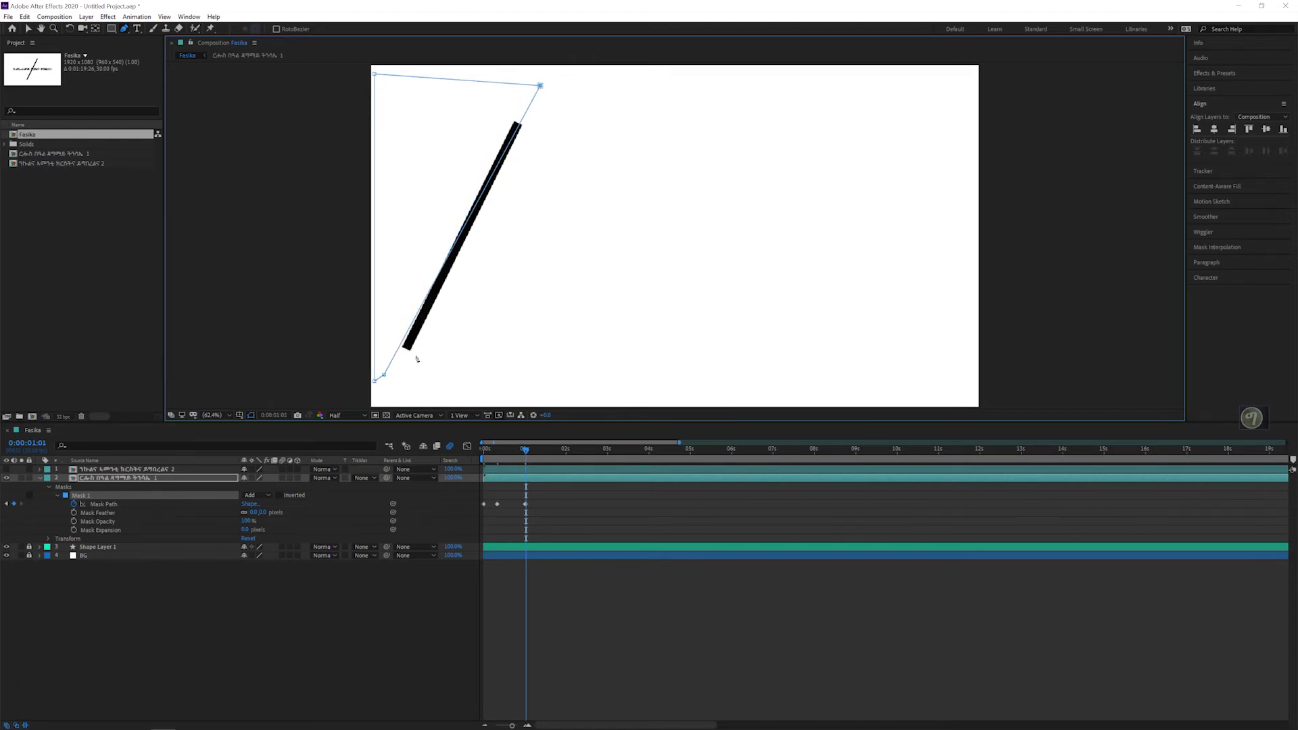
pyautogui.moveTo(391, 377); pyautogui.dragTo(395, 375)
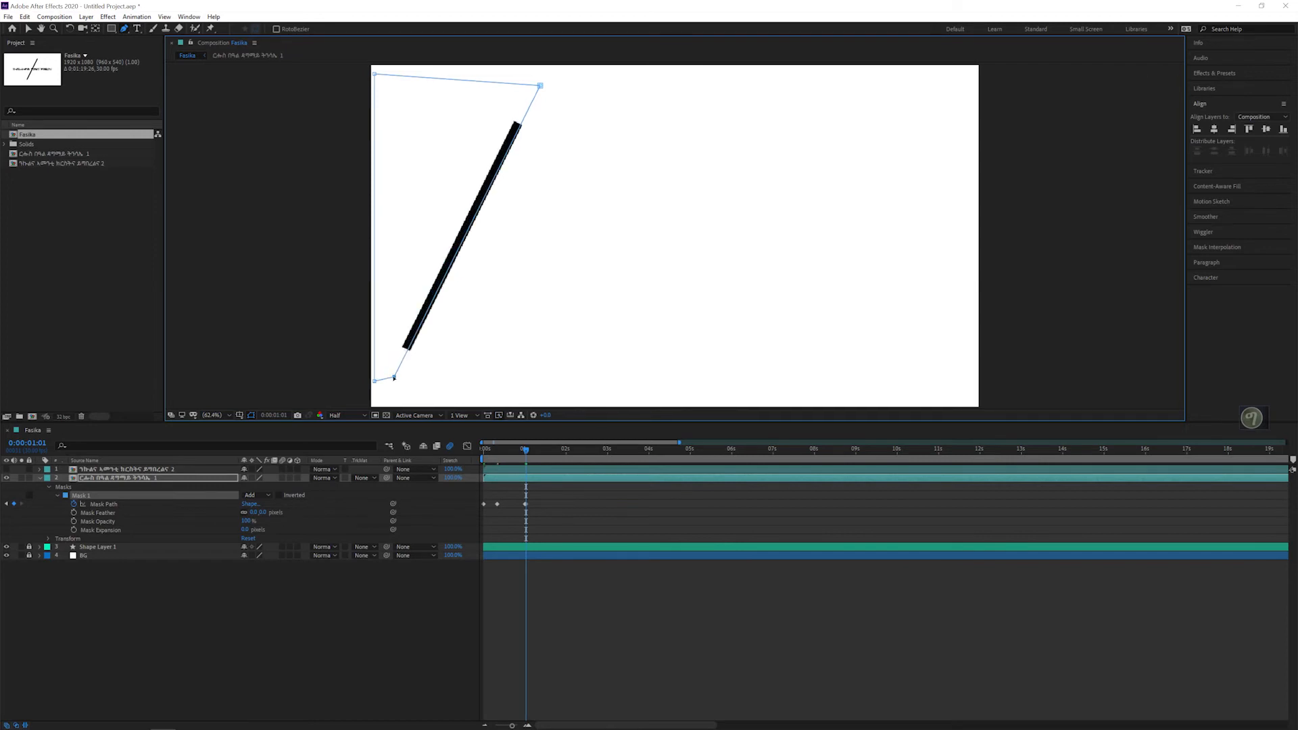
pyautogui.press('pagedown')
pyautogui.moveTo(540, 86); pyautogui.dragTo(555, 93)
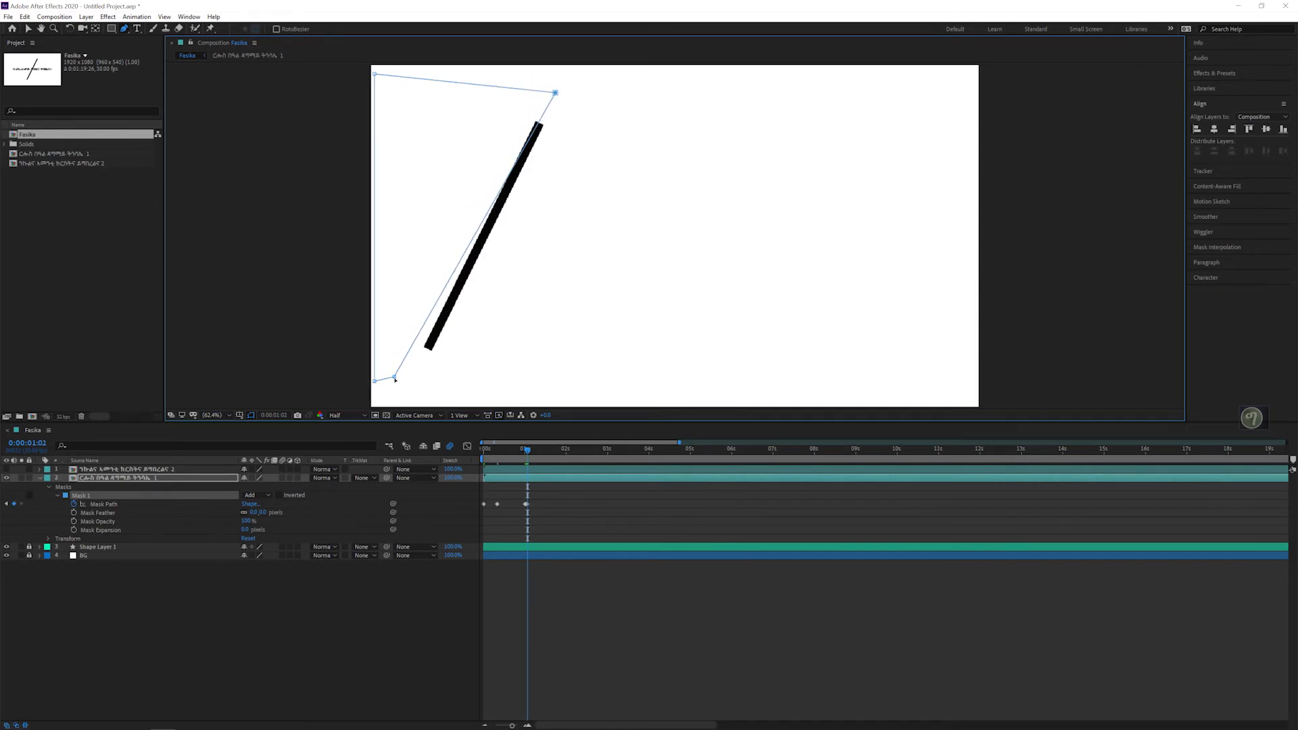
pyautogui.moveTo(395, 377); pyautogui.dragTo(413, 381)
# Step: Keyframe the mask path at 0:00:01:03 and 0:00:01:04, moving both right corners so the slanted edge tracks the diagonal line
pyautogui.press('pagedown')
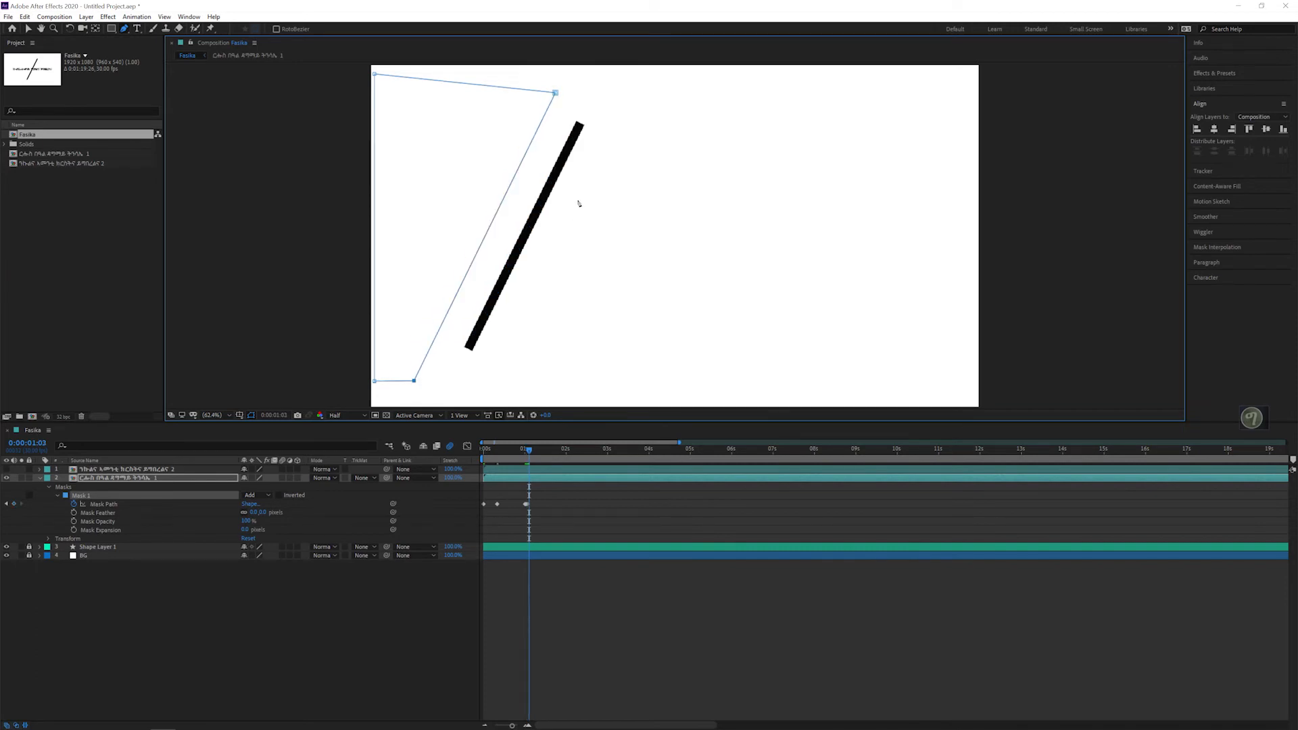
pyautogui.moveTo(557, 94); pyautogui.dragTo(597, 90)
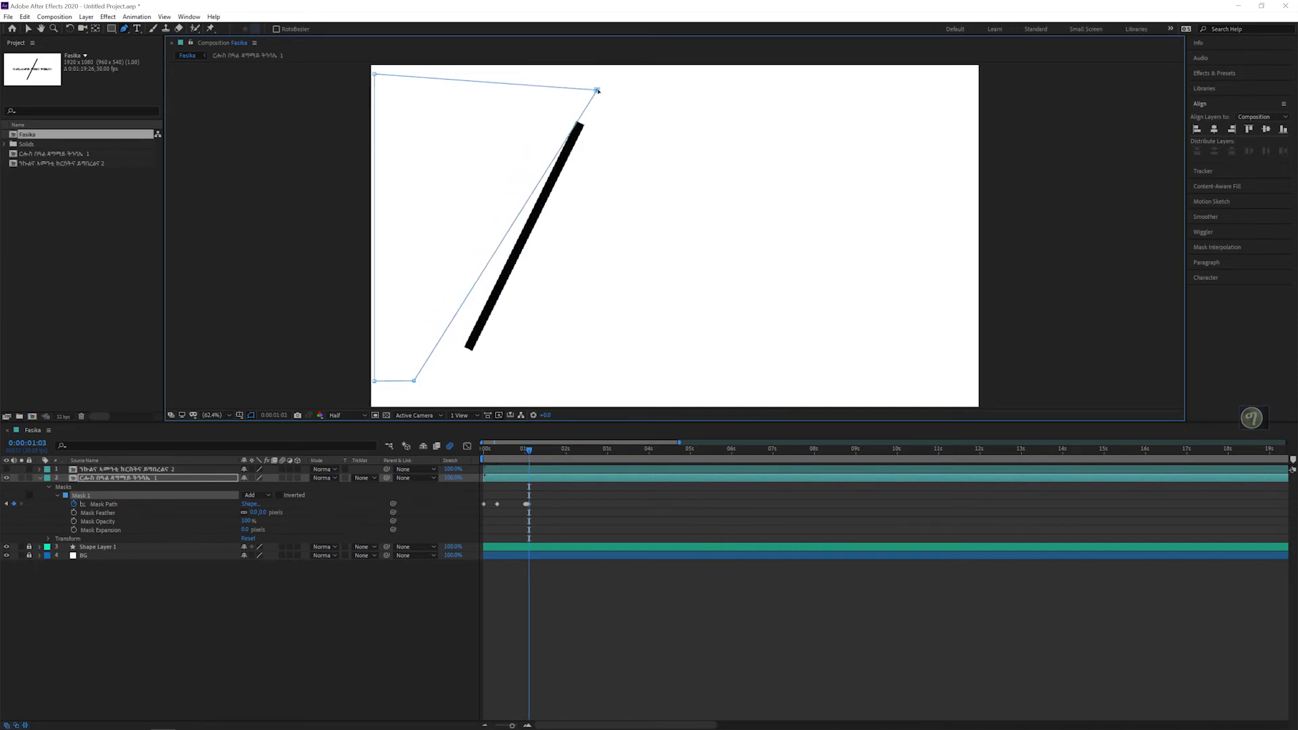
pyautogui.moveTo(414, 383); pyautogui.dragTo(456, 385)
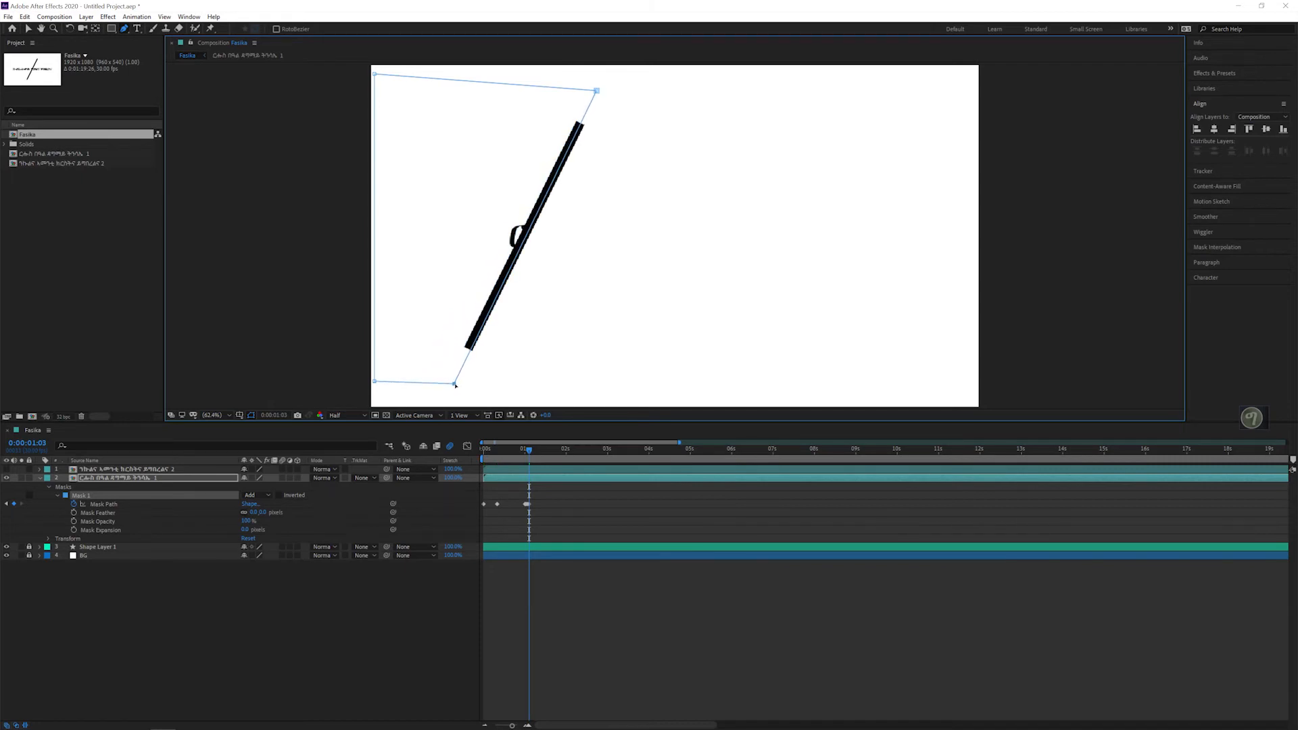
pyautogui.press('pagedown')
pyautogui.moveTo(597, 89); pyautogui.dragTo(668, 90)
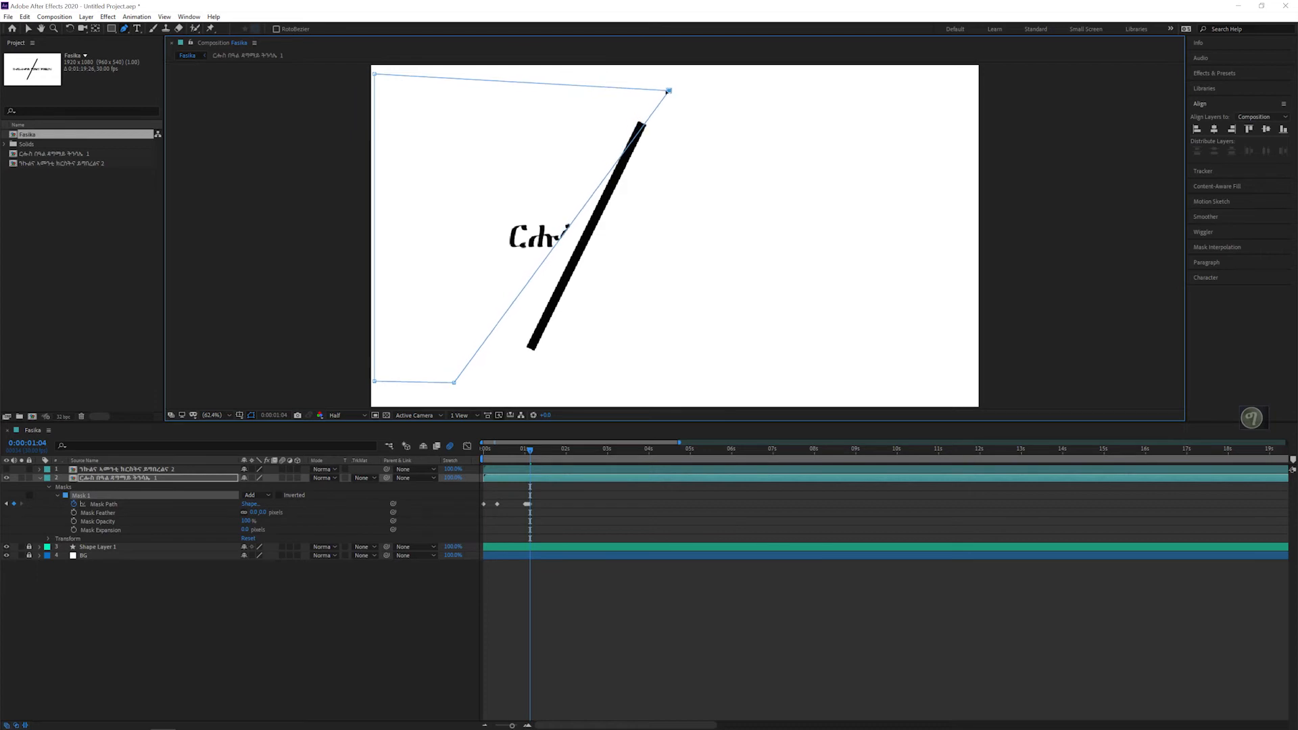
pyautogui.moveTo(455, 390); pyautogui.dragTo(508, 394)
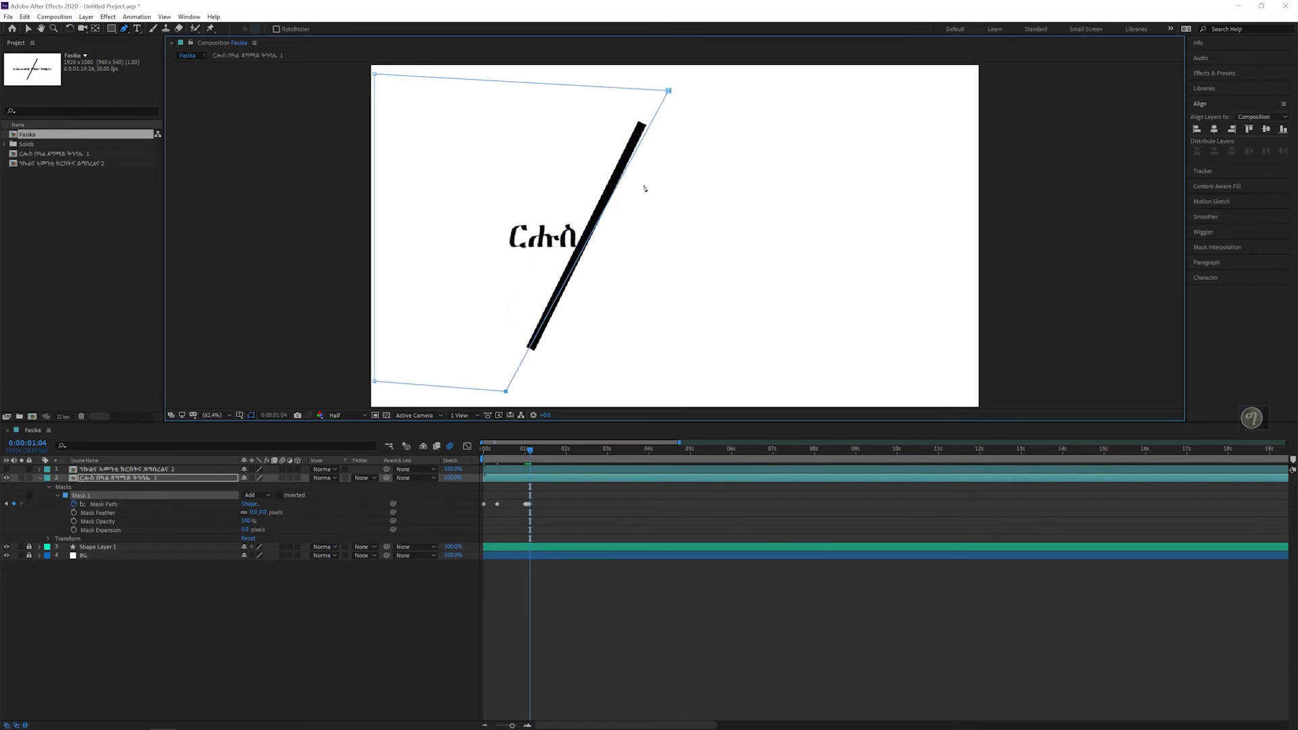
# Step: Reshape the mask at 0:00:01:05 and 0:00:01:06, realigning its two right corners with the line as it crosses the text
pyautogui.moveTo(668, 89); pyautogui.dragTo(736, 82)
pyautogui.press('pagedown')
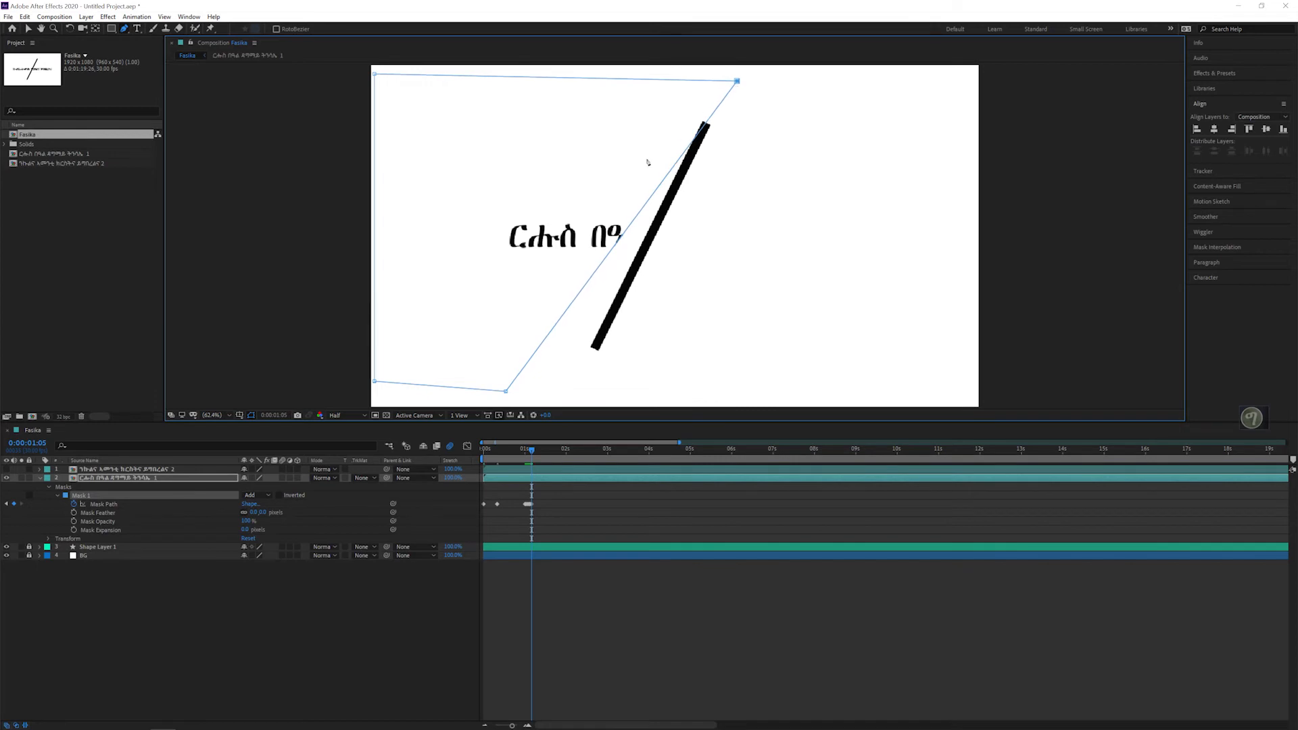
pyautogui.moveTo(507, 392); pyautogui.dragTo(569, 393)
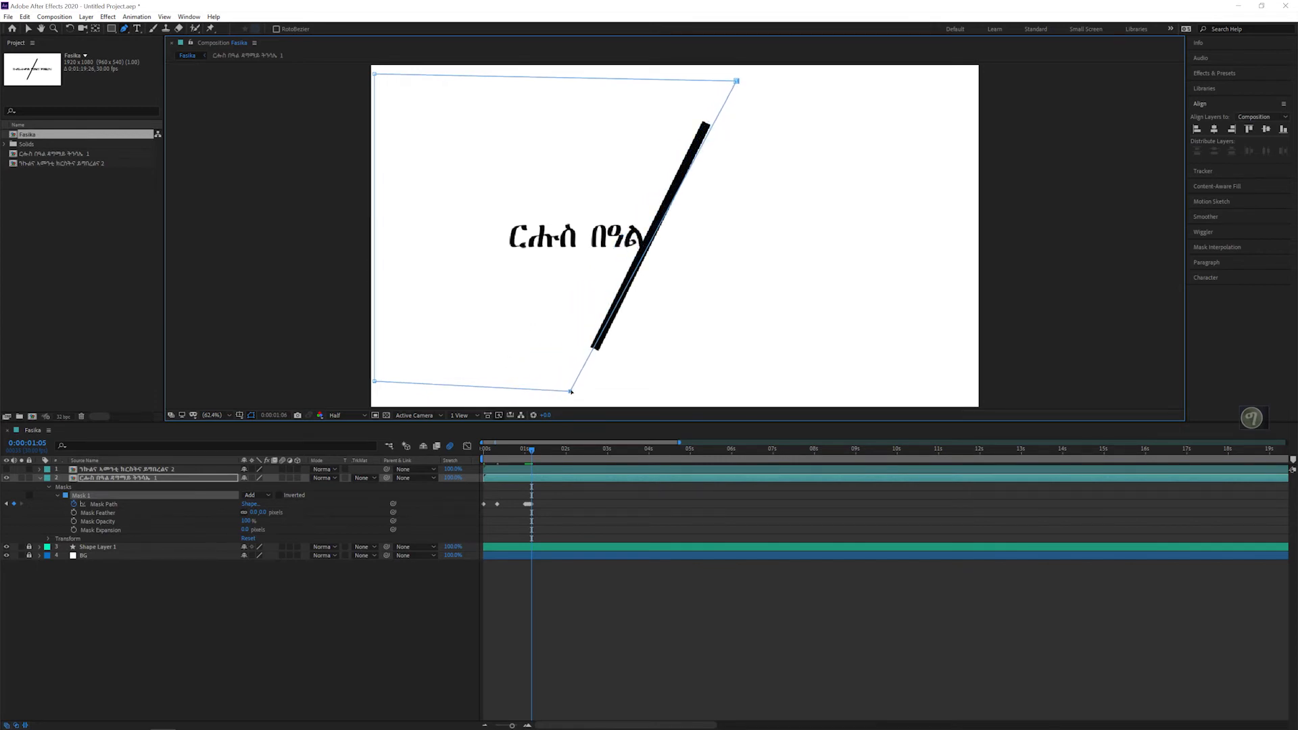
pyautogui.press('pagedown')
pyautogui.moveTo(744, 81); pyautogui.dragTo(794, 84)
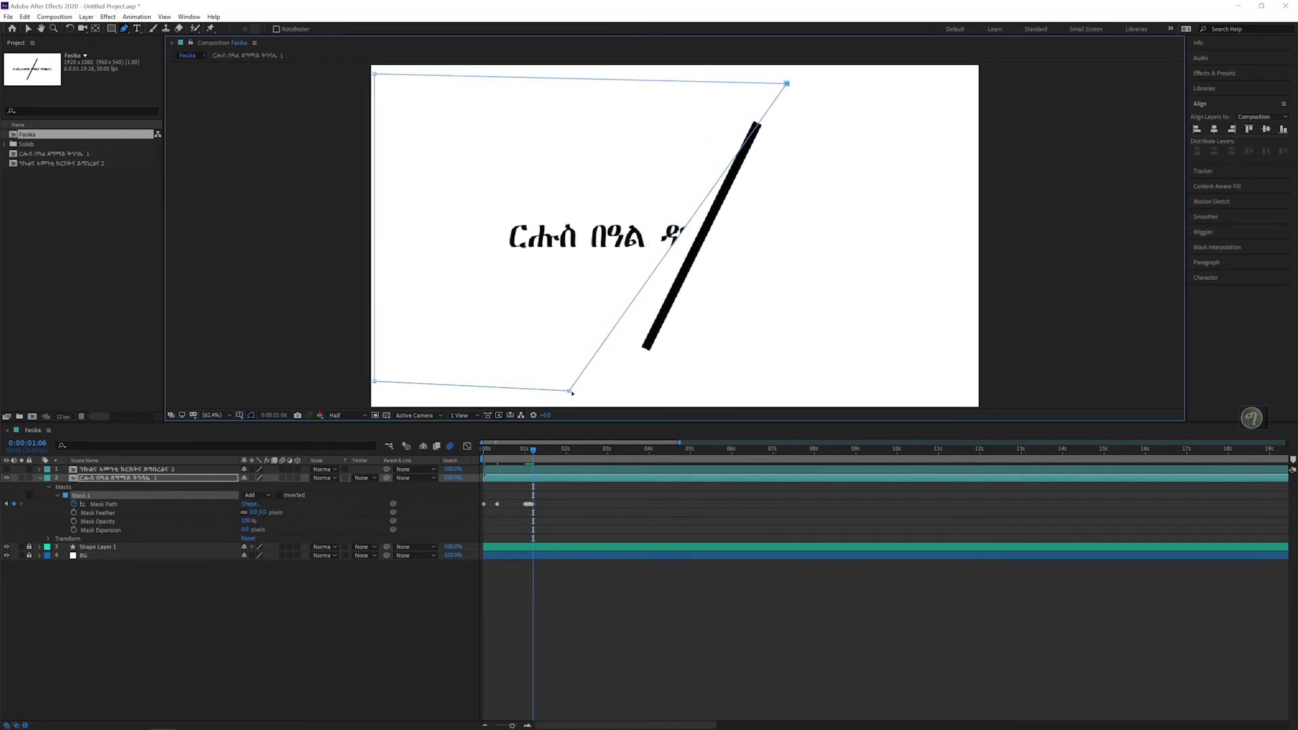
pyautogui.moveTo(570, 391); pyautogui.dragTo(621, 390)
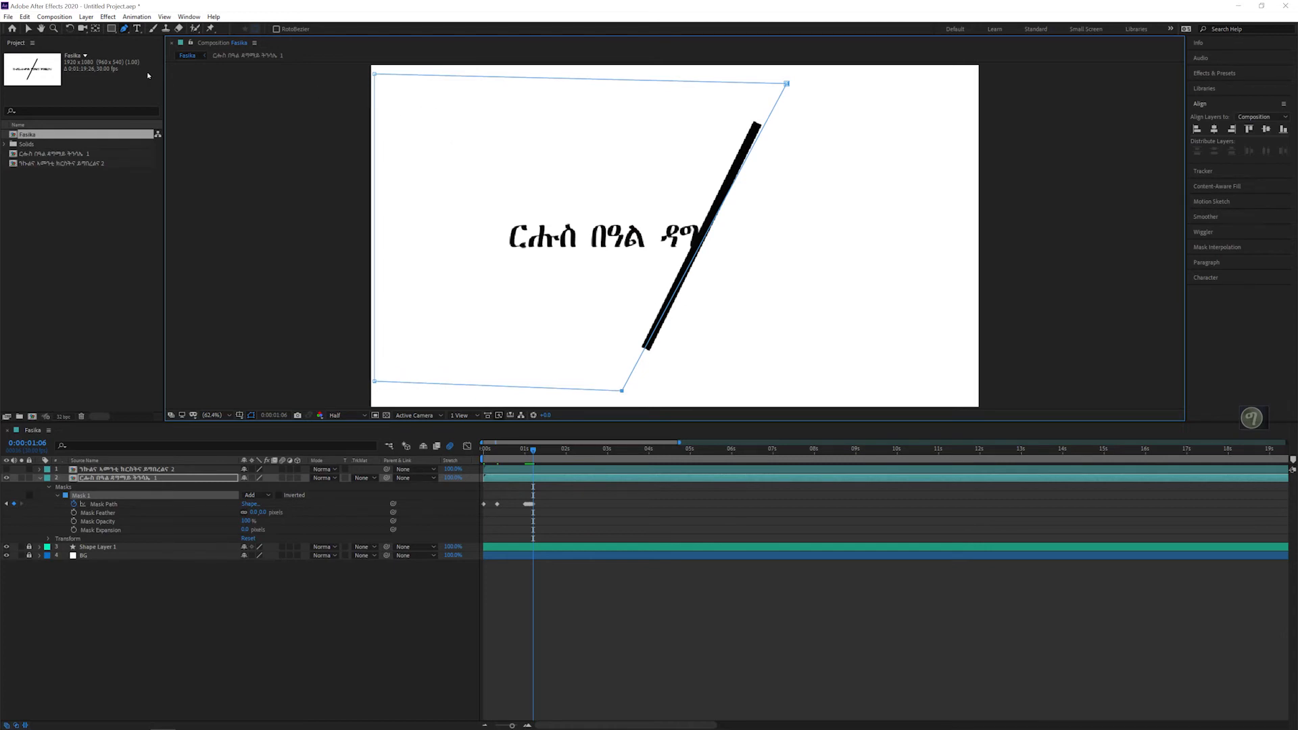
# Step: At 0:00:01:07, use the Pen tool to move the mask's two right corners onto the diagonal line's new position
pyautogui.click(125, 30)
pyautogui.press('pagedown')
pyautogui.moveTo(792, 87); pyautogui.dragTo(823, 88)
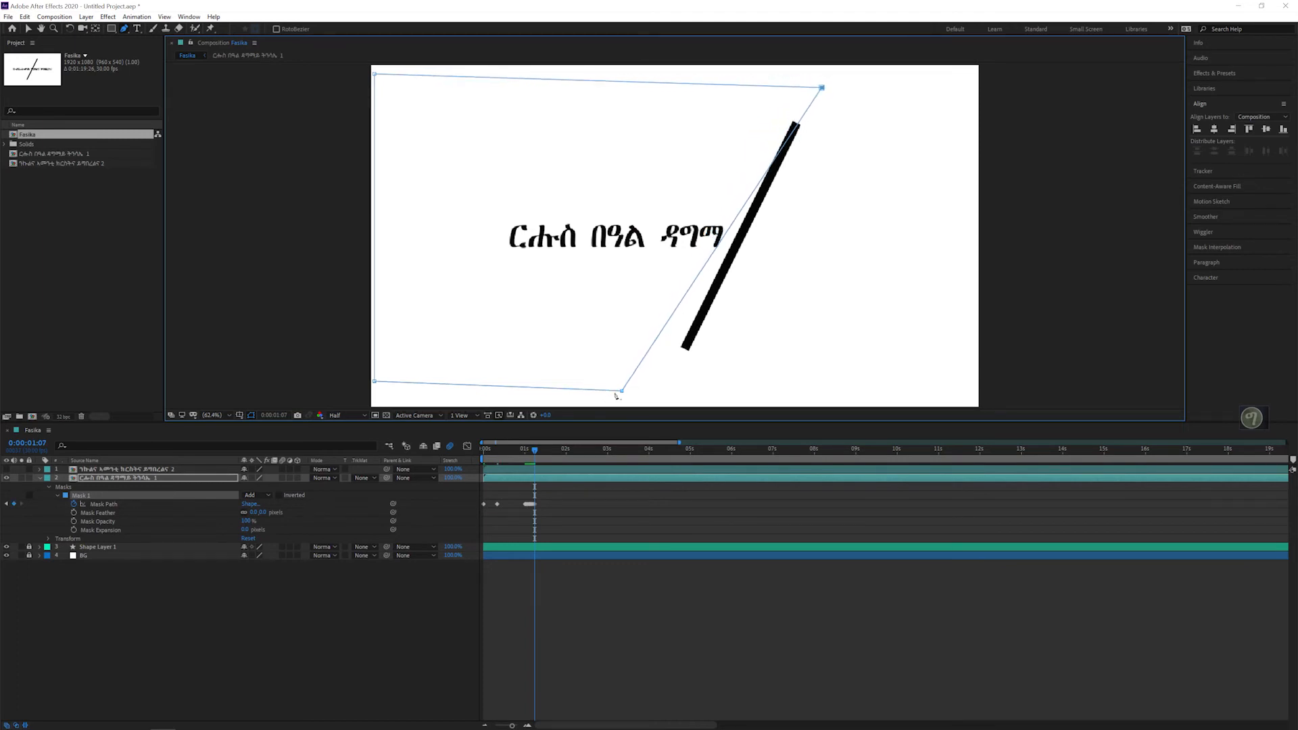
pyautogui.moveTo(622, 390); pyautogui.dragTo(663, 389)
# Step: At 0:00:01:08 and 0:00:01:09, extend the mask's two right corners rightward so the slanted edge keeps up with the line
pyautogui.press('pagedown')
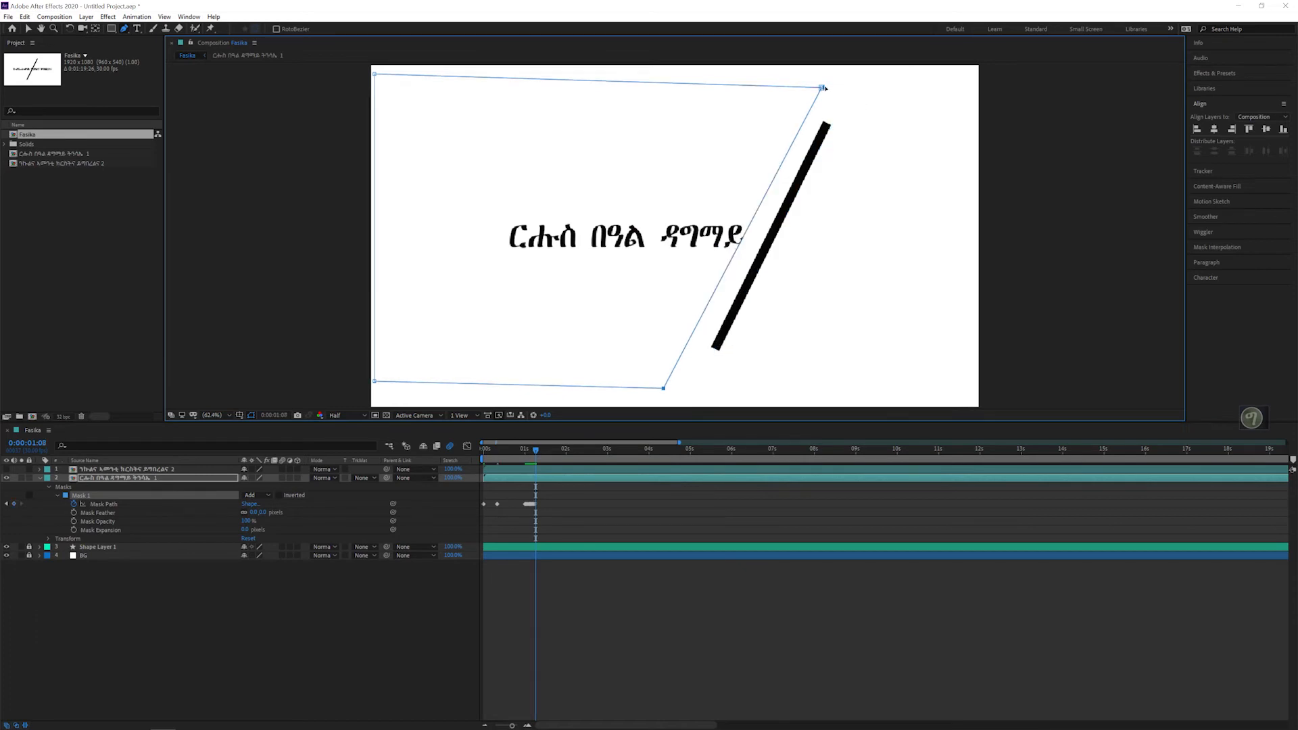
pyautogui.moveTo(822, 88); pyautogui.dragTo(845, 89)
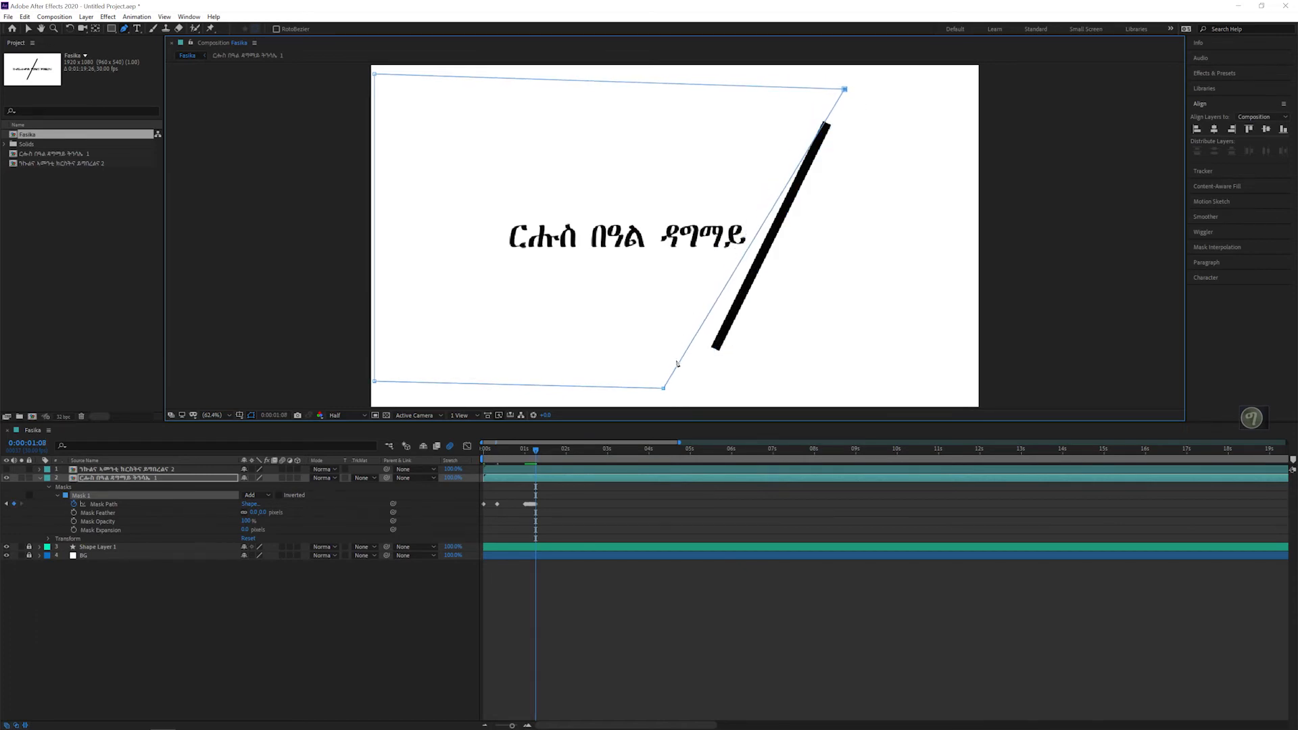
pyautogui.press('pagedown')
pyautogui.moveTo(663, 389); pyautogui.dragTo(701, 382)
pyautogui.moveTo(845, 89); pyautogui.dragTo(872, 89)
pyautogui.moveTo(700, 383); pyautogui.dragTo(727, 380)
# Step: Adjust the mask's two right corners at 0:00:01:10 and 0:00:01:11 so its slanted edge stays along the line
pyautogui.press('pagedown')
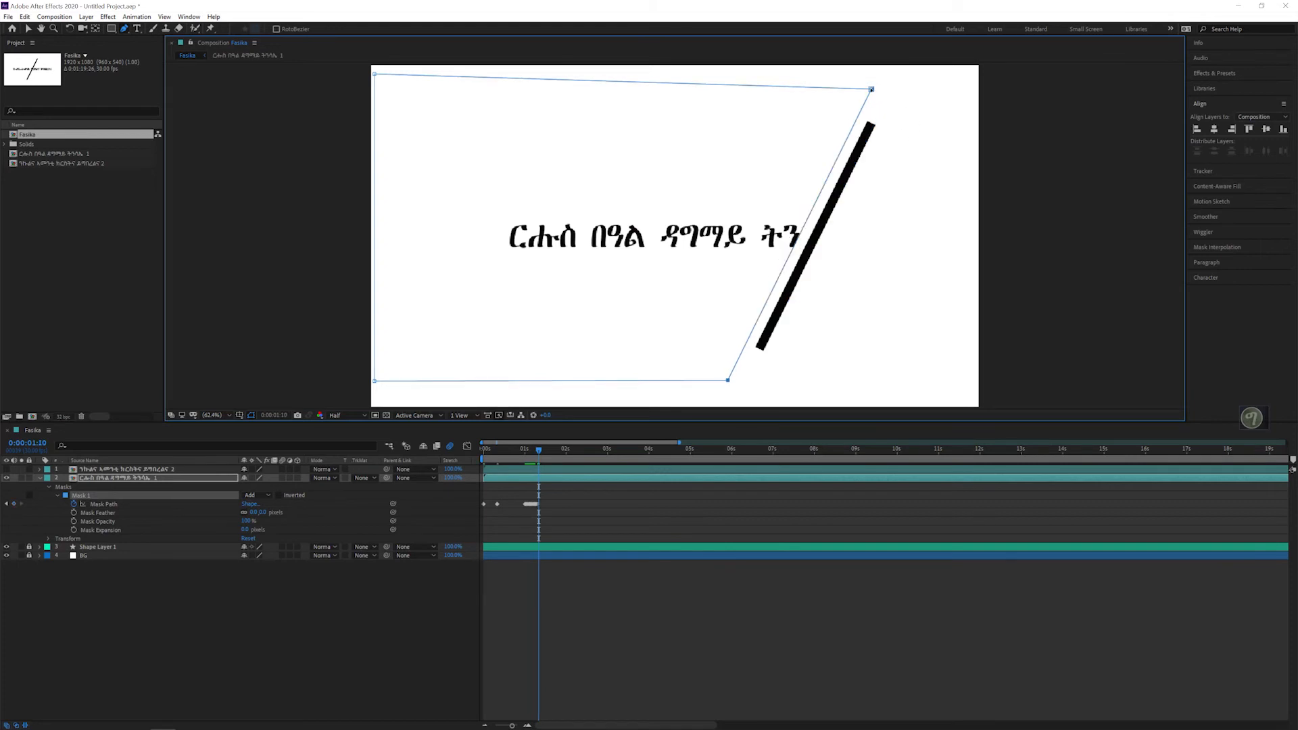
pyautogui.moveTo(872, 89)
pyautogui.mouseDown()
pyautogui.moveTo(891, 90)
pyautogui.moveTo(876, 109)
pyautogui.mouseUp()
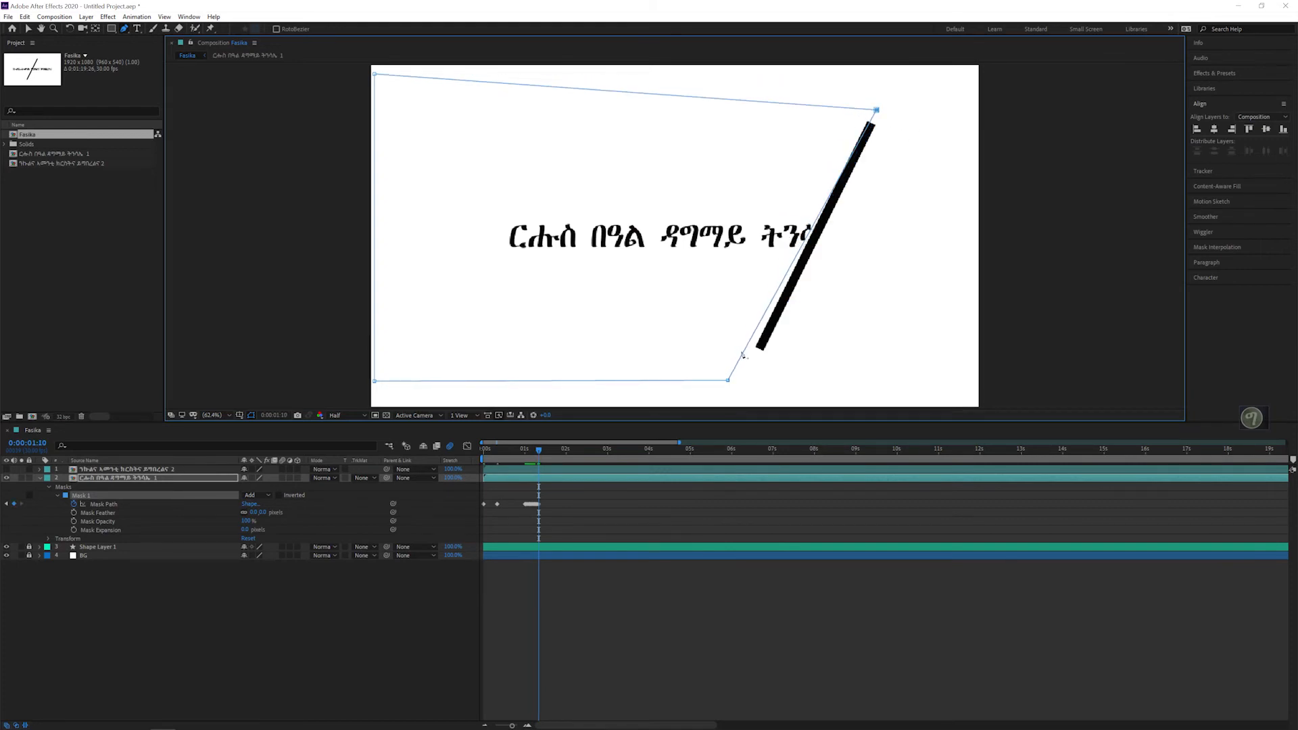
pyautogui.moveTo(729, 381); pyautogui.dragTo(749, 379)
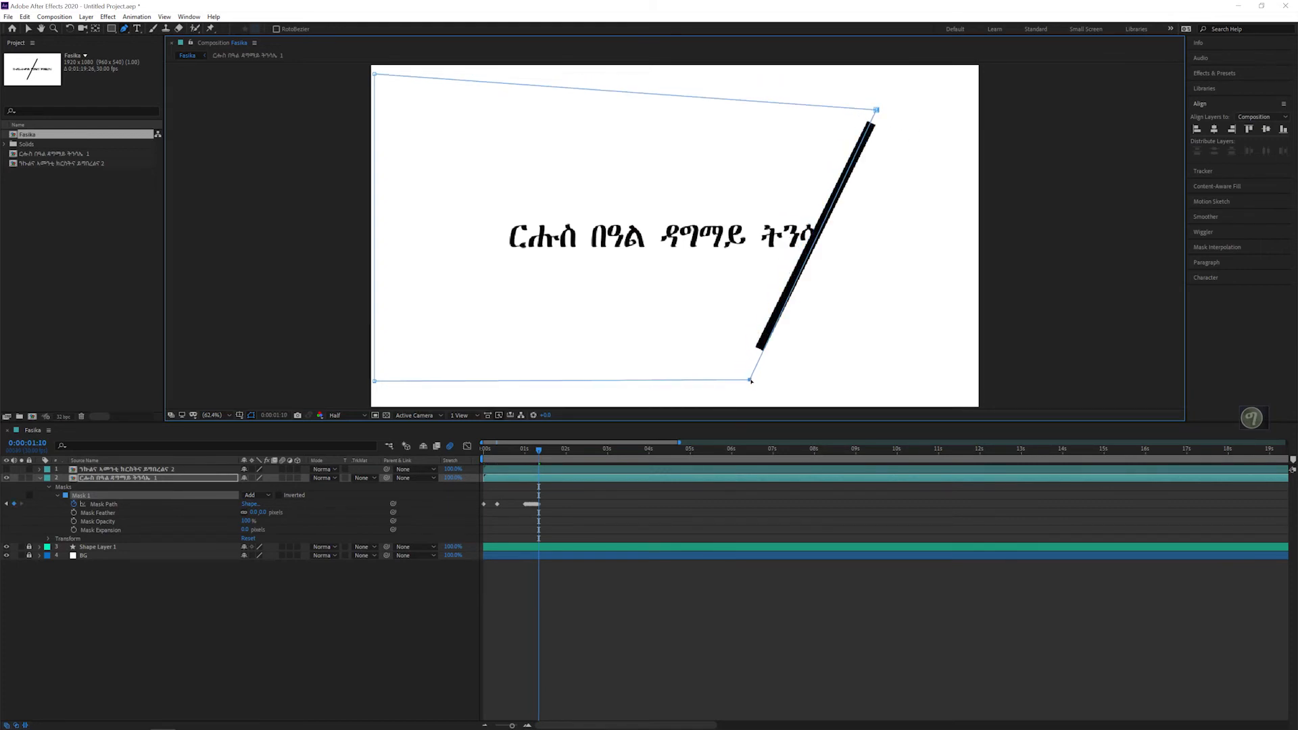
pyautogui.press('pagedown')
pyautogui.moveTo(876, 110); pyautogui.dragTo(896, 108)
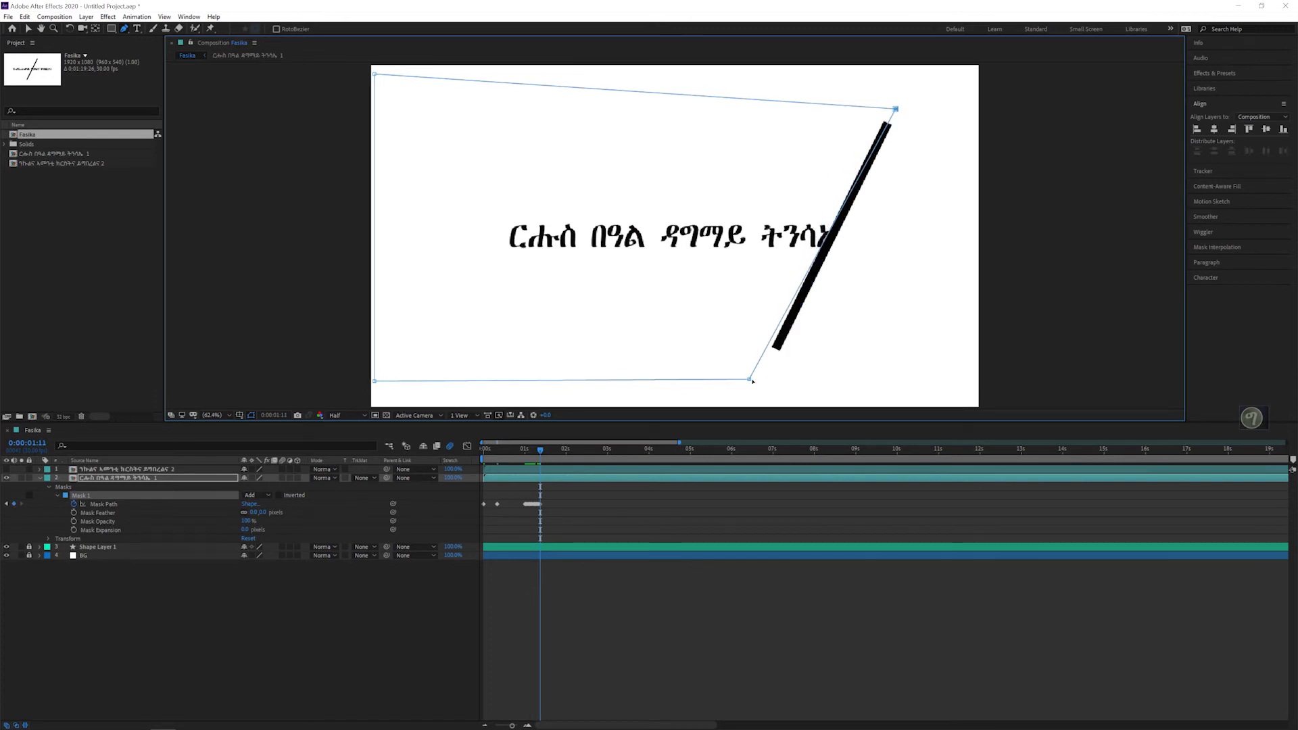
pyautogui.moveTo(750, 379); pyautogui.dragTo(762, 379)
# Step: Keyframe the mask path at 0:00:01:12 and 0:00:01:13, fitting both right corners to the line as it passes the text's end
pyautogui.press('pagedown')
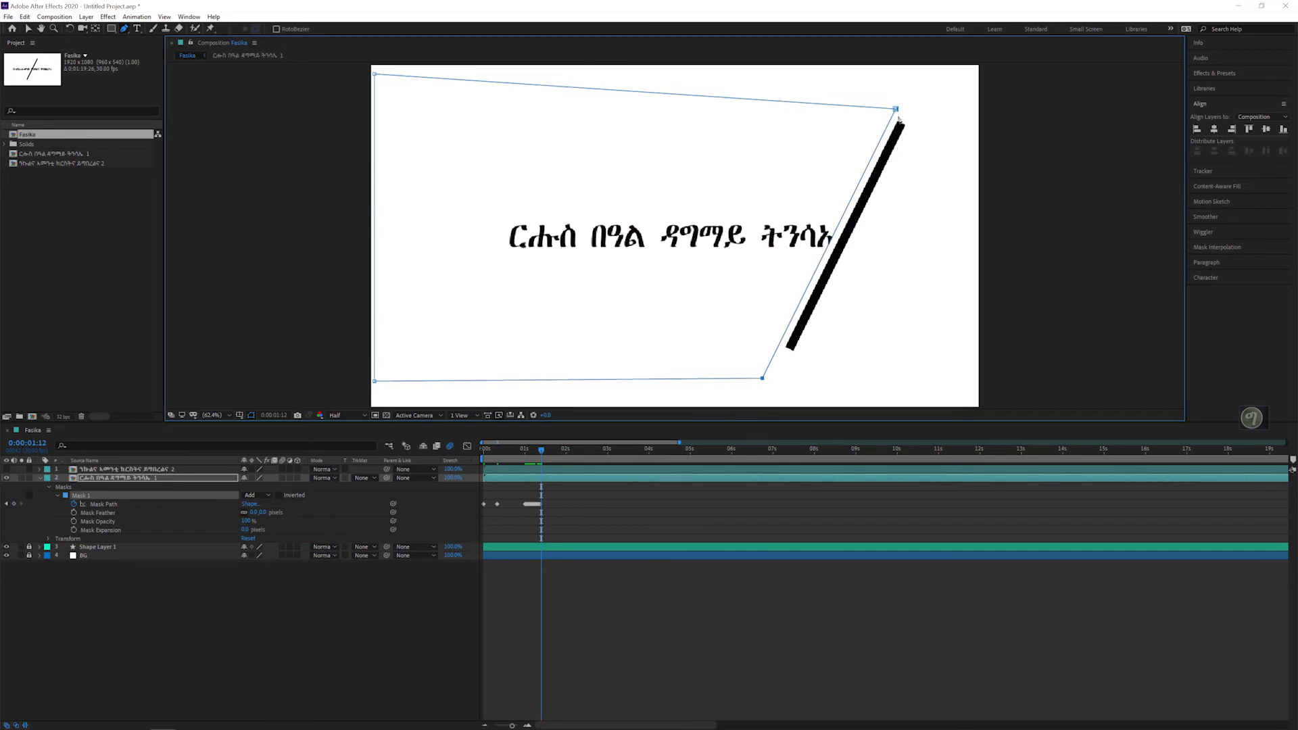
pyautogui.moveTo(895, 109); pyautogui.dragTo(888, 155)
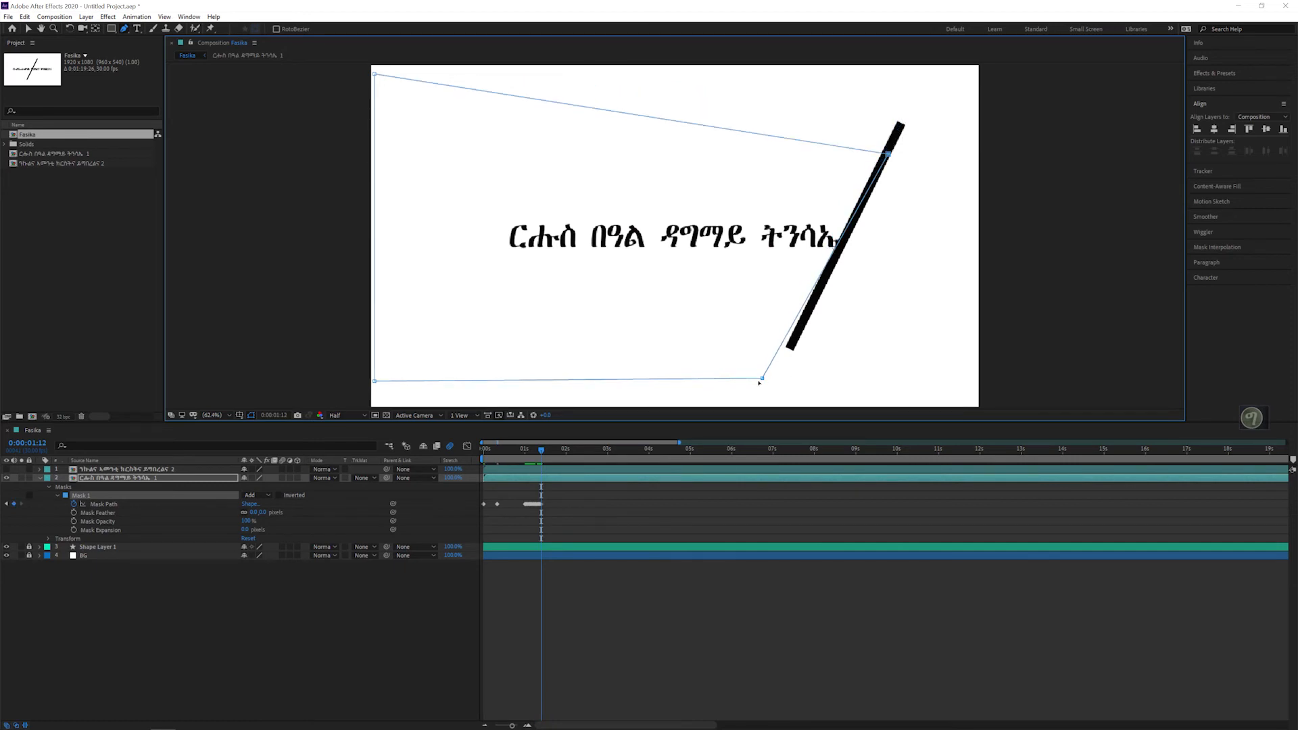
pyautogui.moveTo(762, 380); pyautogui.dragTo(776, 379)
pyautogui.press('pagedown')
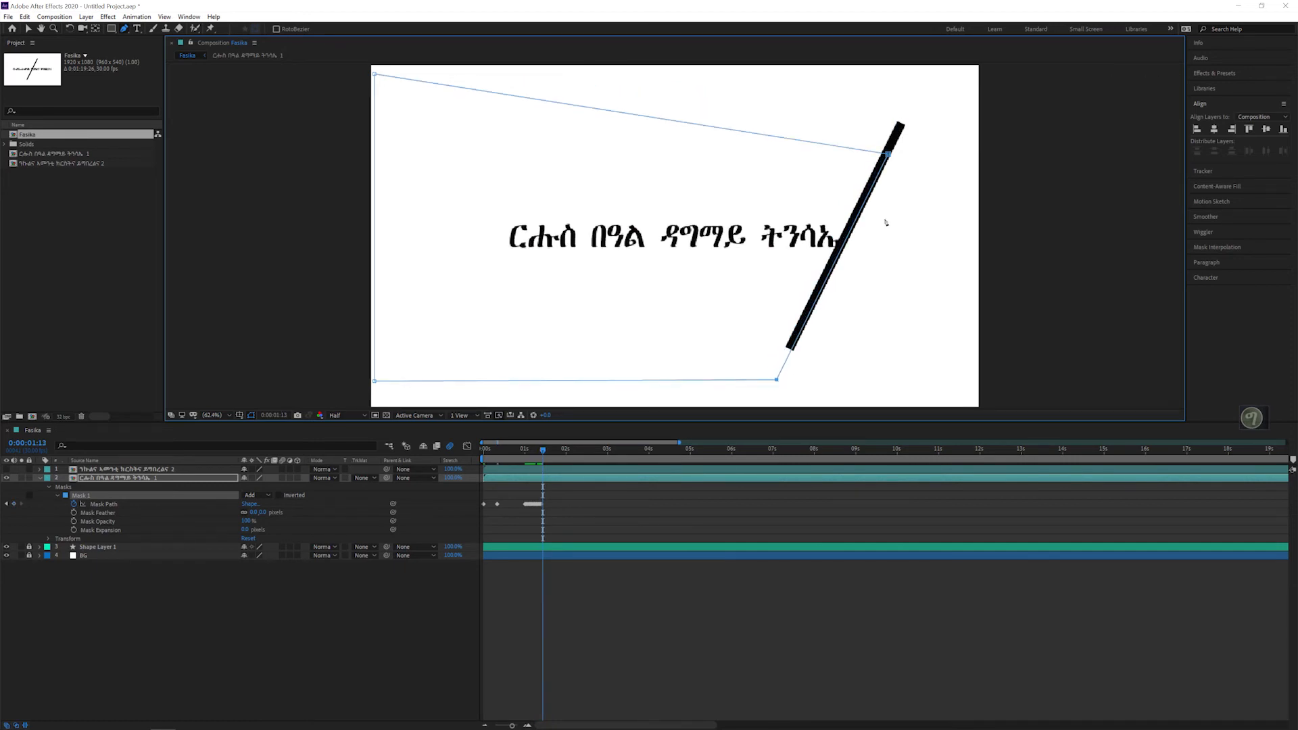
pyautogui.moveTo(888, 154); pyautogui.dragTo(907, 126)
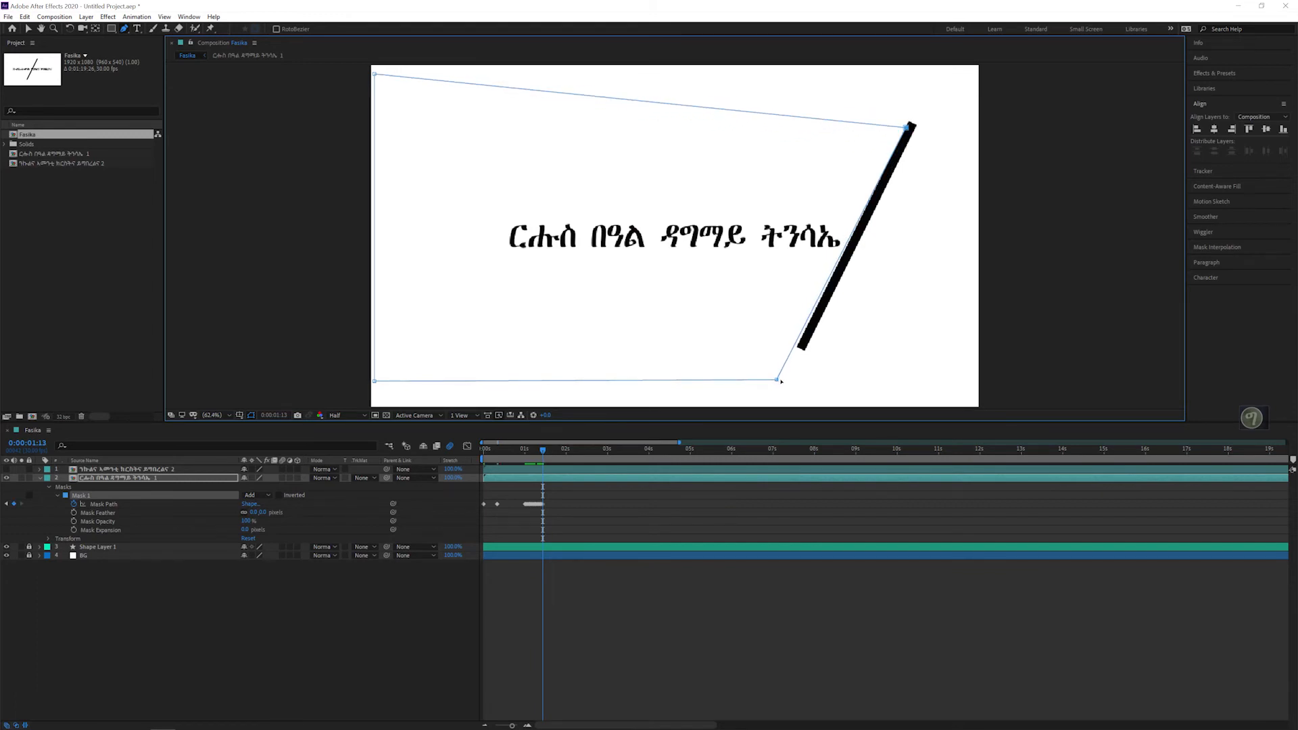
pyautogui.moveTo(777, 380); pyautogui.dragTo(788, 379)
# Step: At 0:00:01:14 and 0:00:01:15, nudge the mask's two right corners so its slanted edge matches the line beyond the text
pyautogui.press('pagedown')
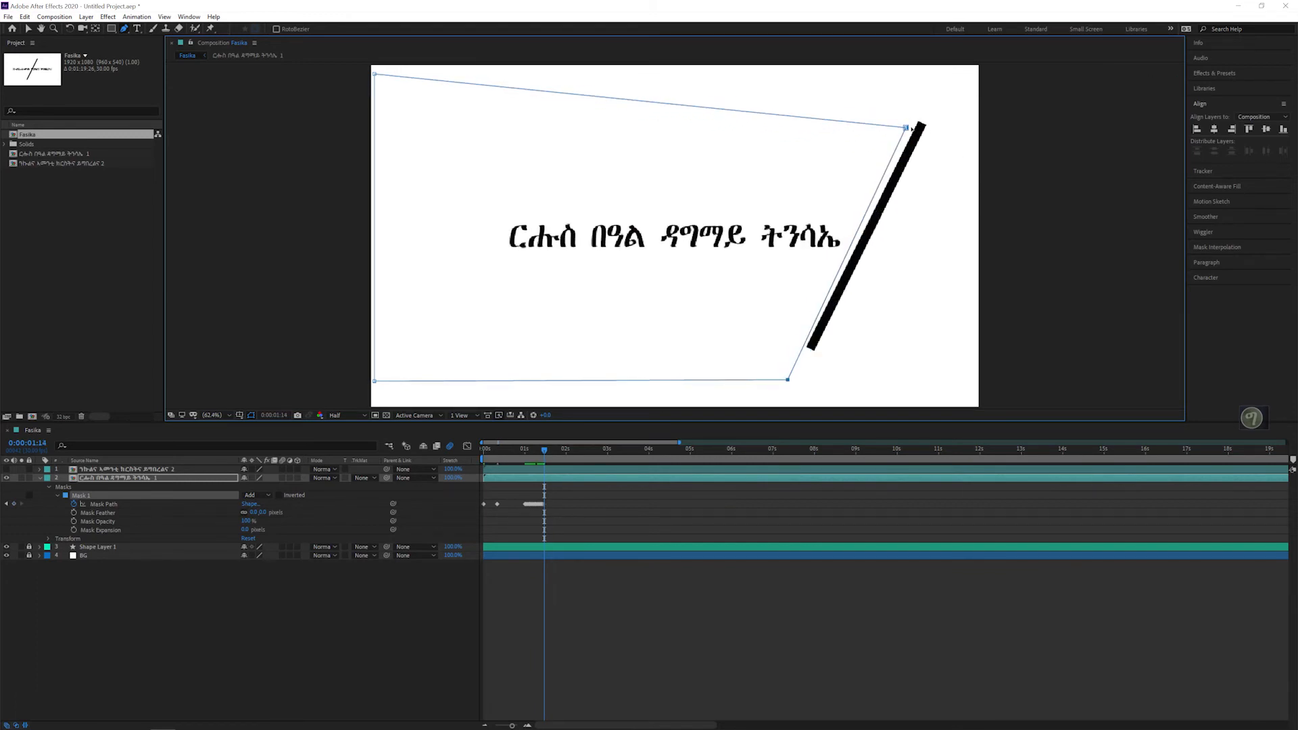
pyautogui.moveTo(911, 128); pyautogui.dragTo(924, 117)
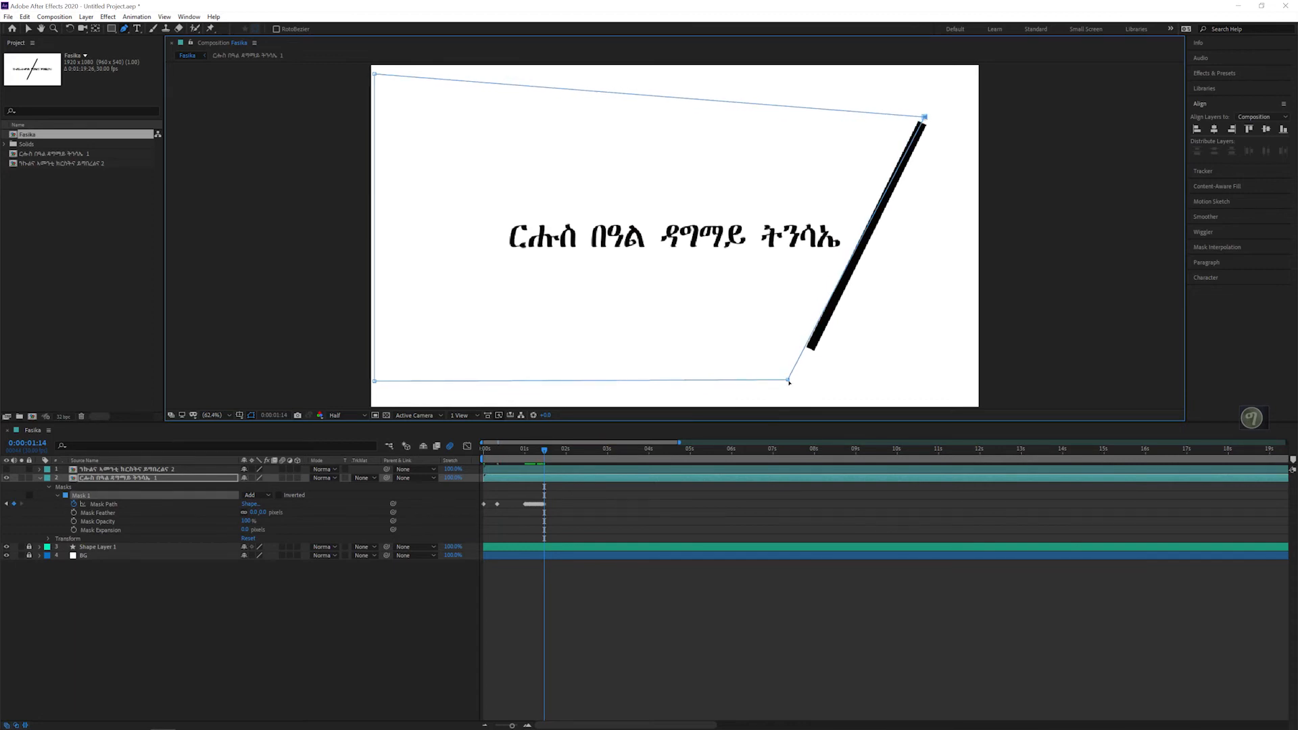
pyautogui.moveTo(789, 380); pyautogui.dragTo(797, 378)
pyautogui.press('pagedown')
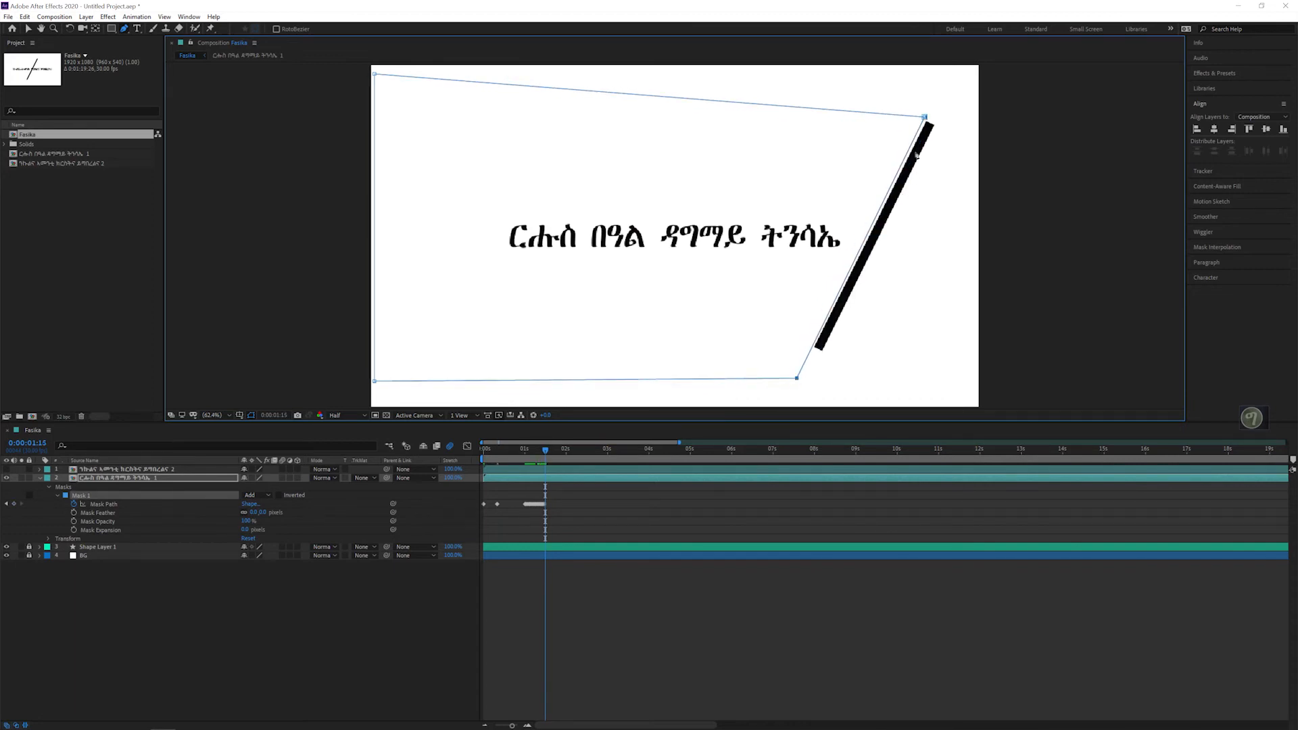
pyautogui.moveTo(926, 118); pyautogui.dragTo(934, 114)
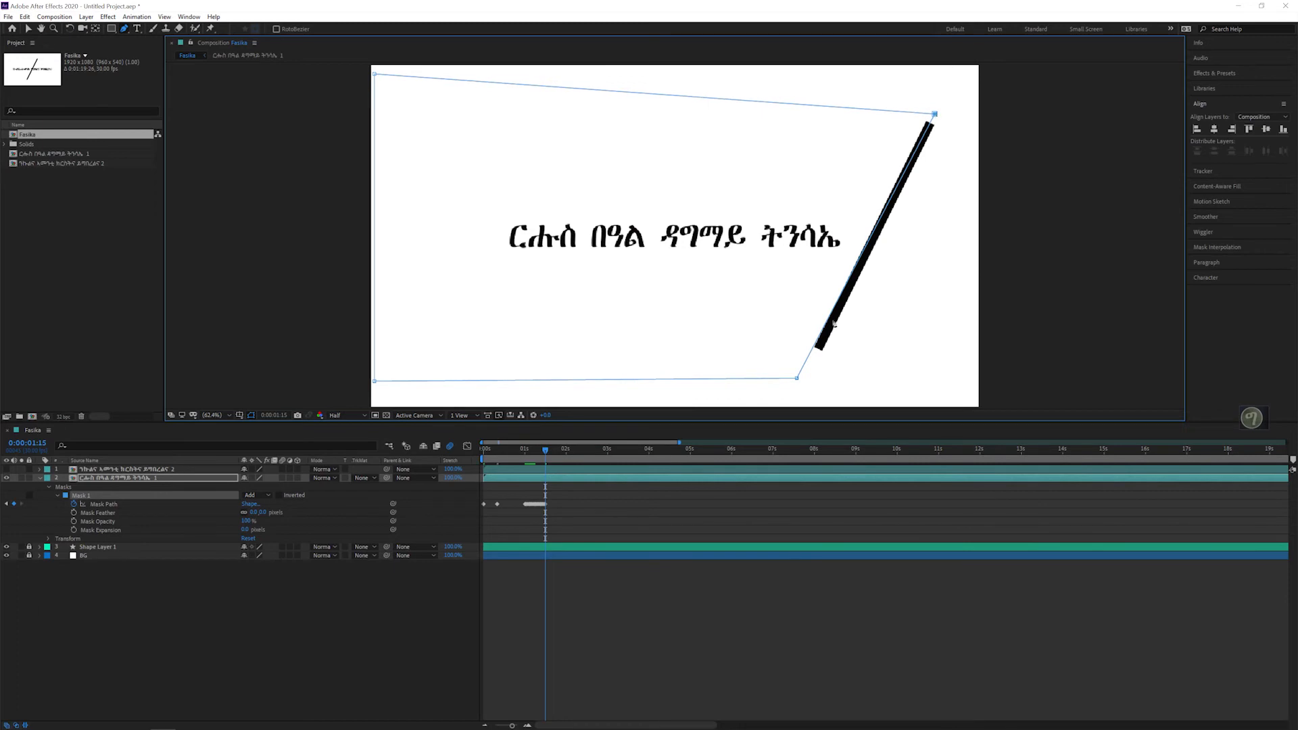
pyautogui.moveTo(799, 381); pyautogui.dragTo(807, 380)
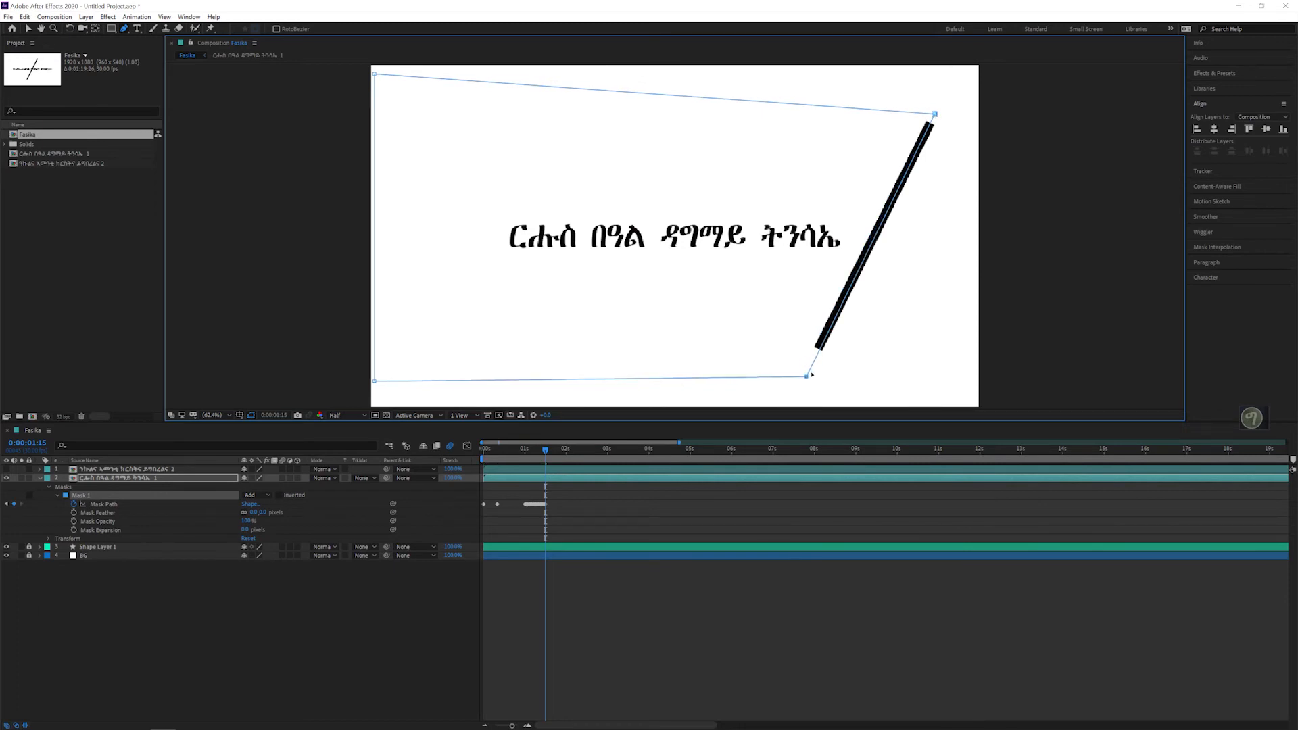
# Step: At 0:00:01:16 and 0:00:01:17, shift the mask's two right corners slightly rightward so its slanted edge stays on the line
pyautogui.press('pagedown')
pyautogui.moveTo(935, 115); pyautogui.dragTo(945, 111)
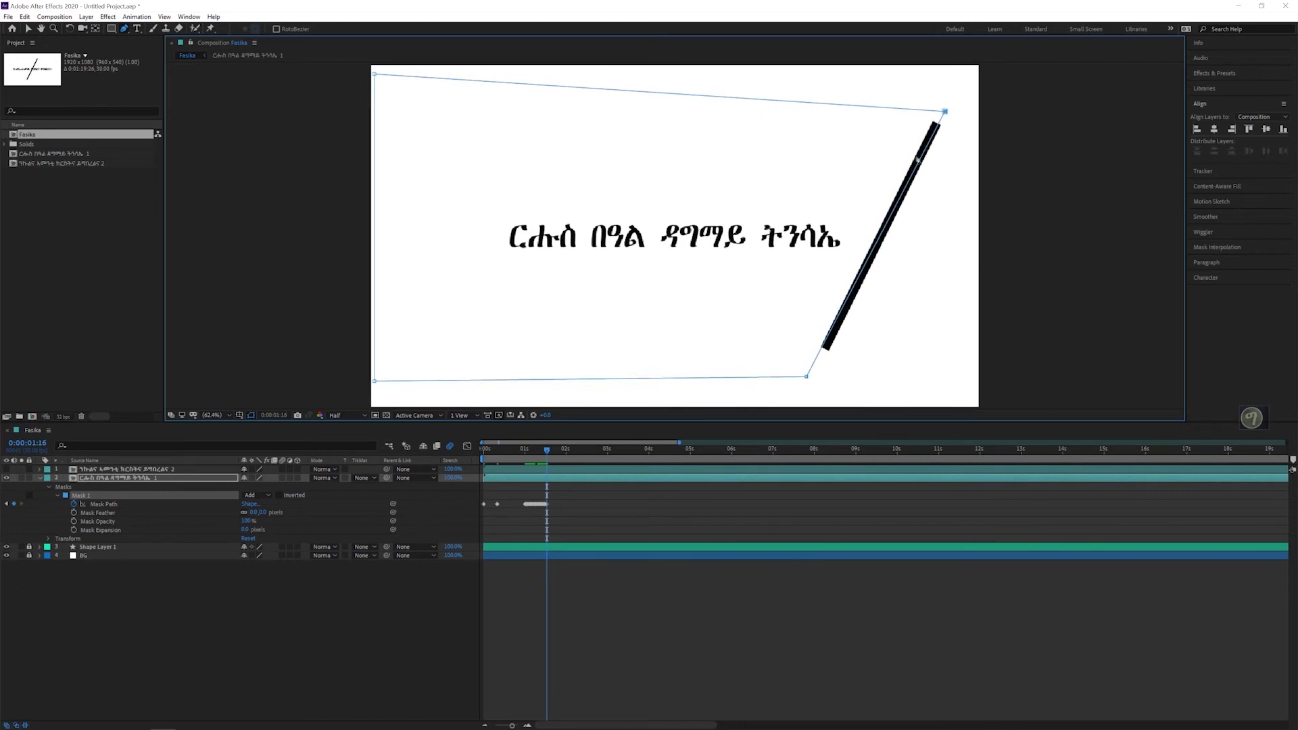
pyautogui.moveTo(807, 378); pyautogui.dragTo(813, 377)
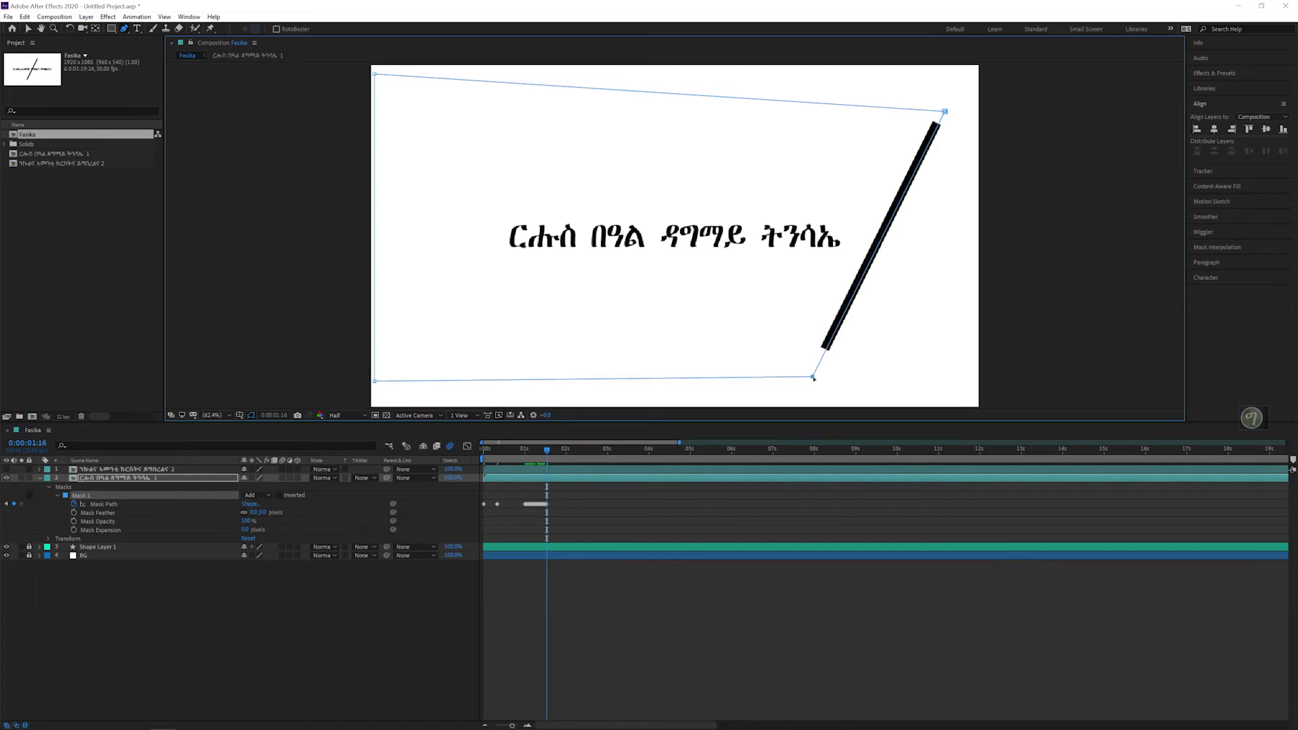
pyautogui.press('pagedown')
pyautogui.moveTo(948, 113); pyautogui.dragTo(951, 111)
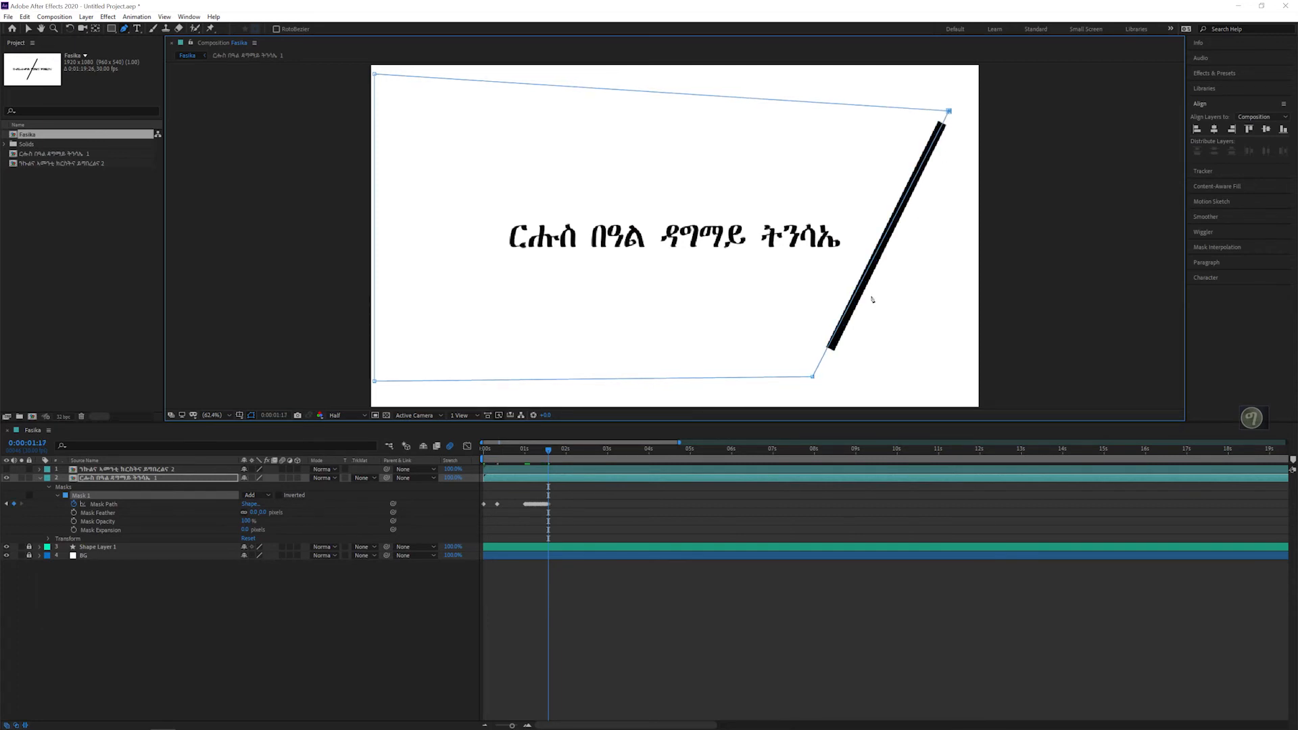
pyautogui.moveTo(813, 378); pyautogui.dragTo(818, 376)
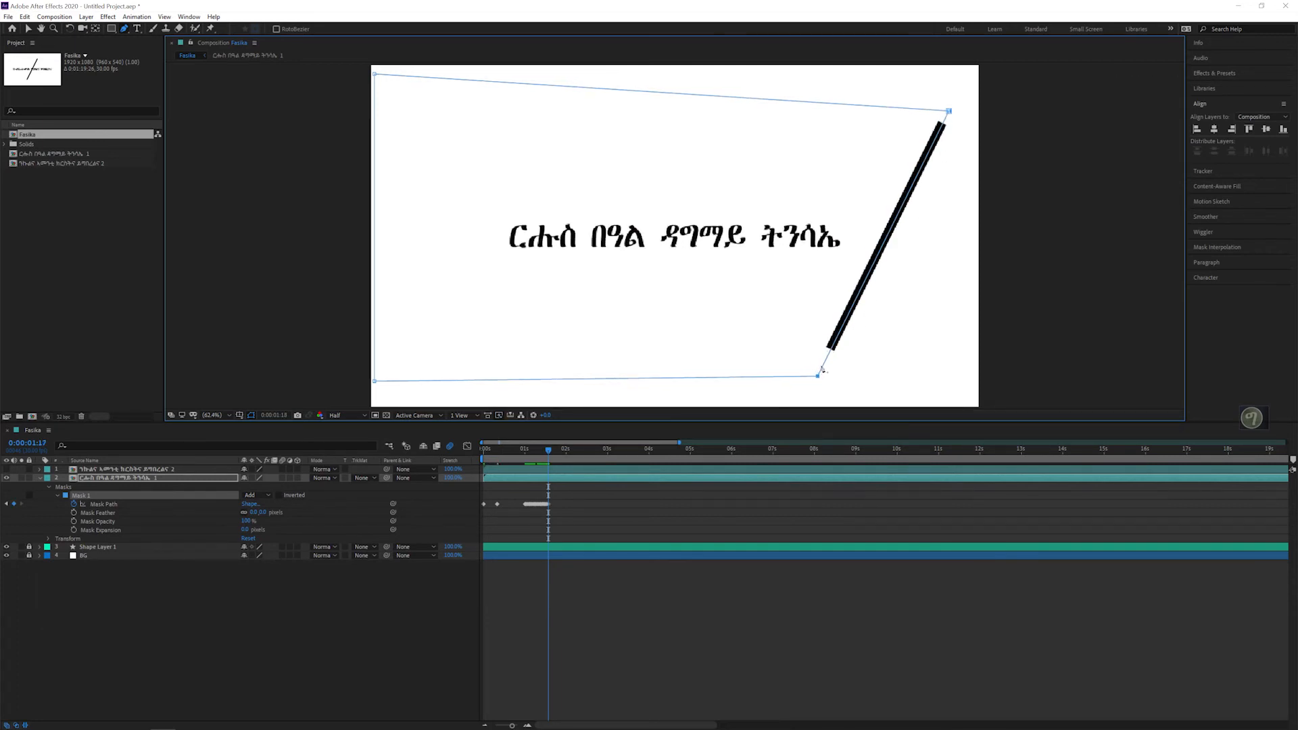
# Step: At 0:00:01:24, where the line reaches its far right, extend both right mask corners so the slanted edge lies along it
pyautogui.press('pagedown')
pyautogui.press('pagedown')
pyautogui.press('pagedown')
pyautogui.press('pagedown')
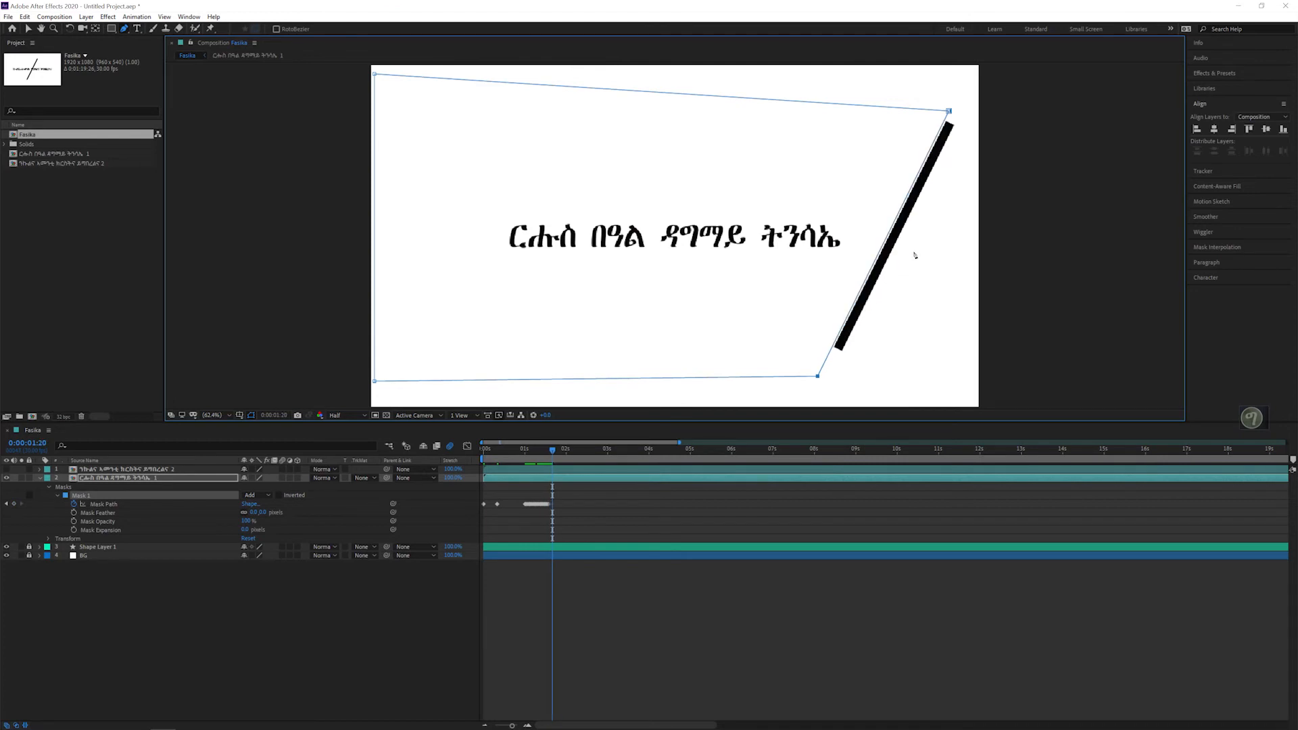
pyautogui.press('pagedown')
pyautogui.press('pagedown')
pyautogui.press('pagedown')
pyautogui.press('pagedown')
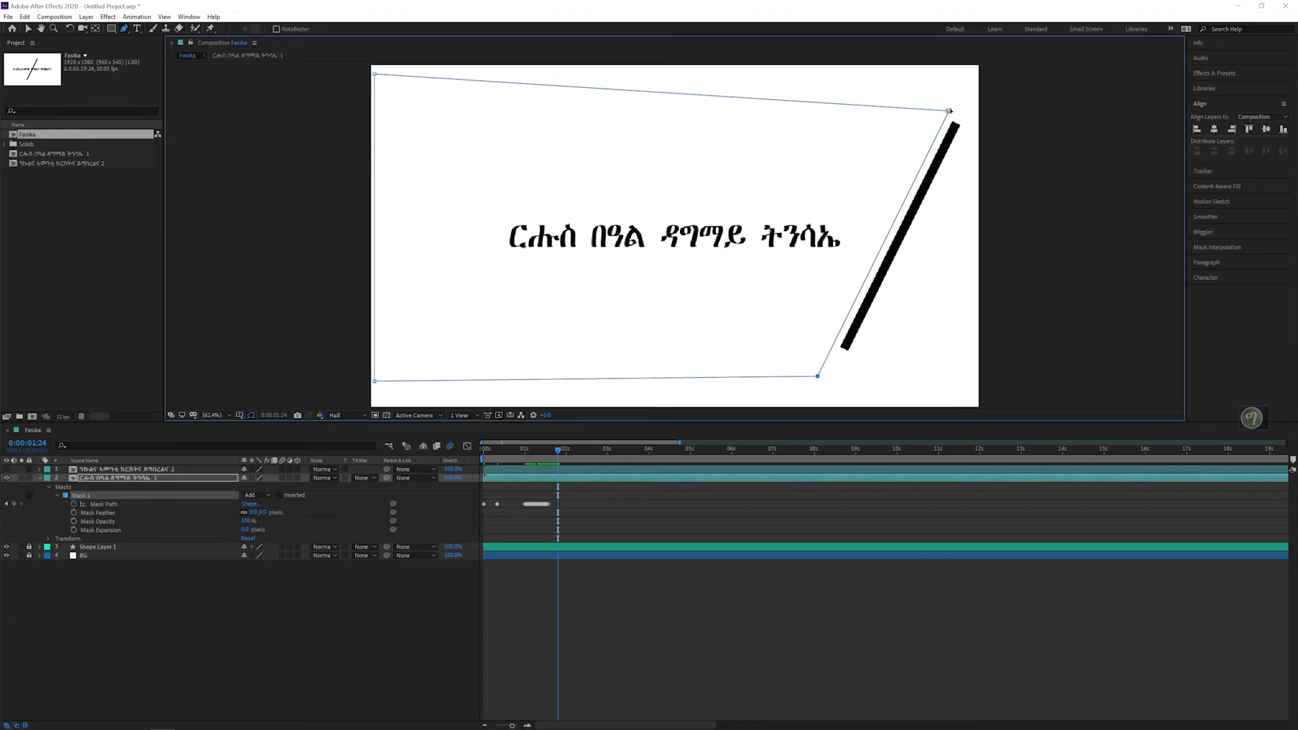
pyautogui.moveTo(950, 112); pyautogui.dragTo(963, 110)
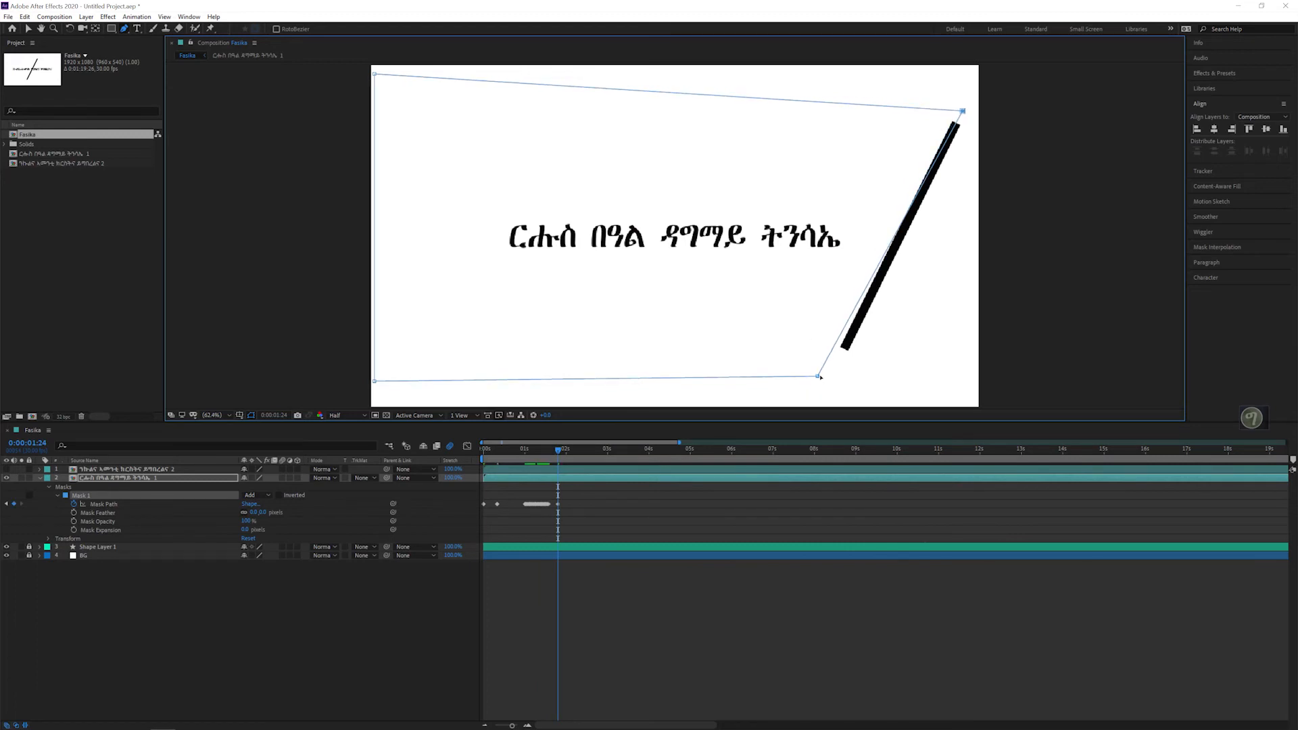
pyautogui.moveTo(823, 377); pyautogui.dragTo(836, 372)
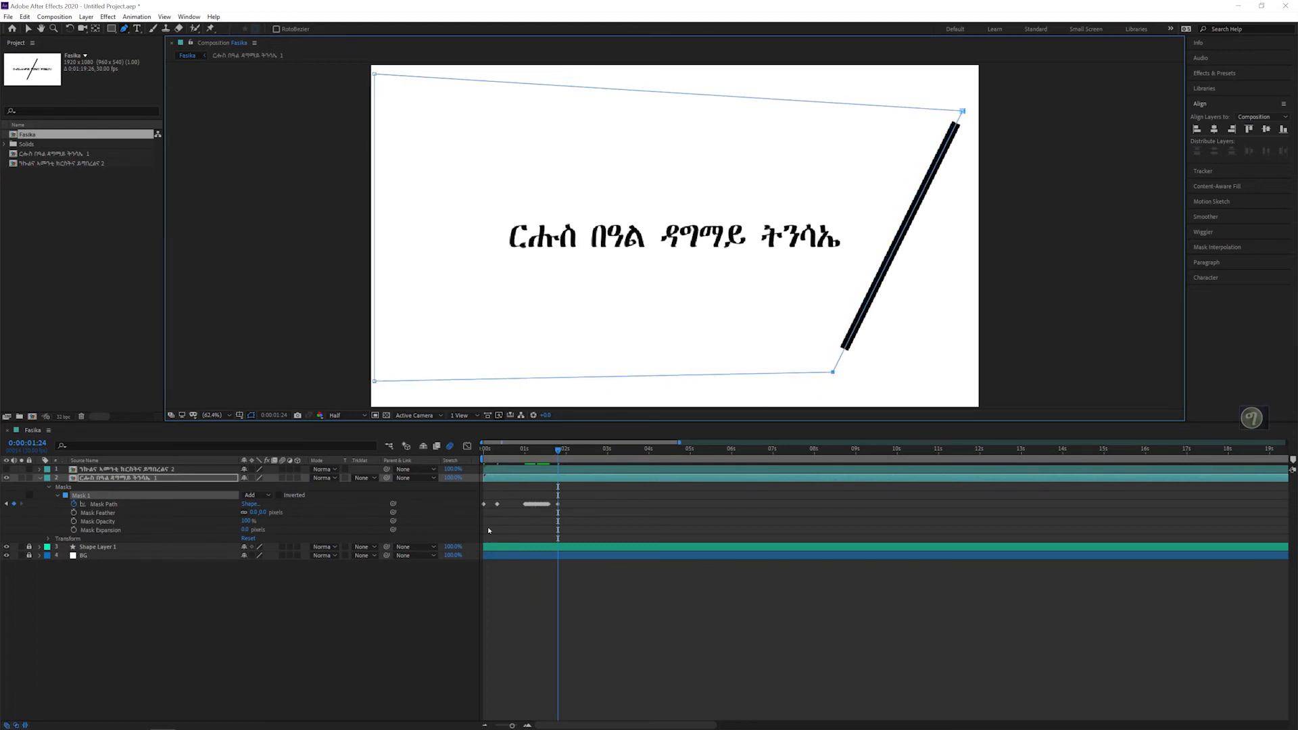
pyautogui.press('pagedown')
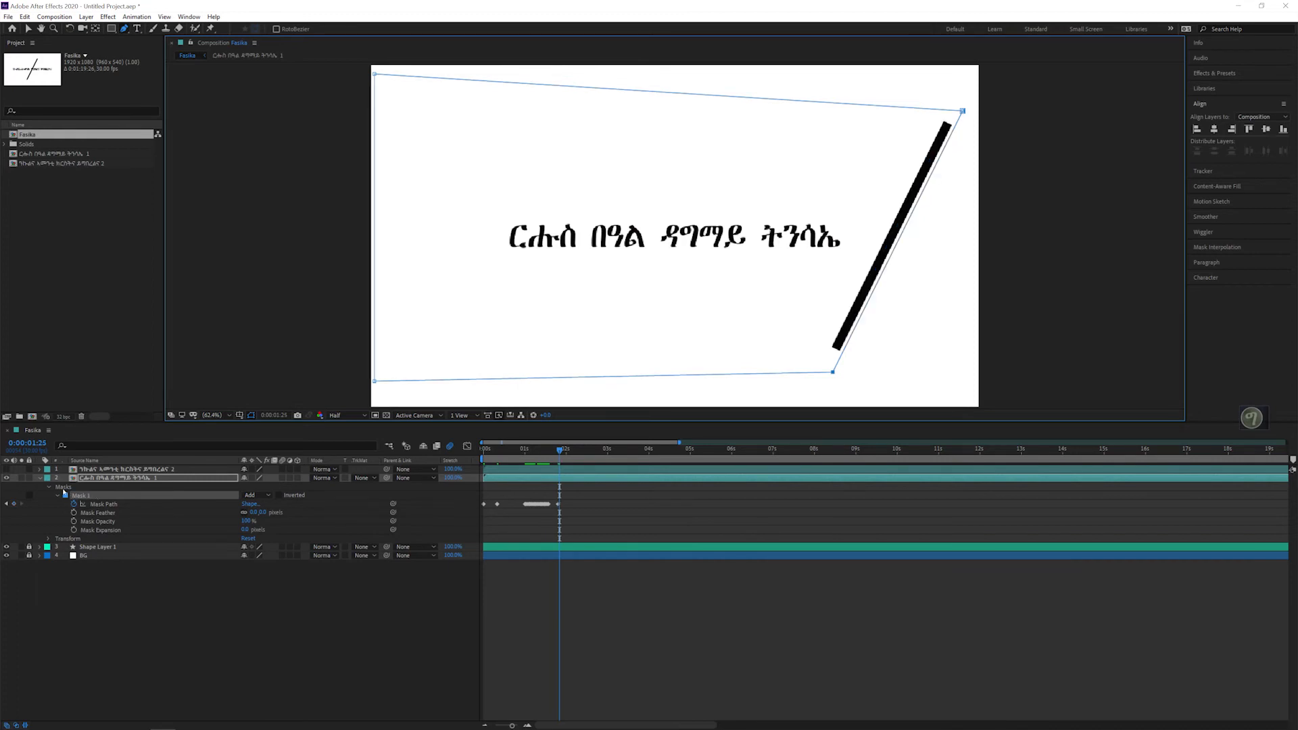
pyautogui.press('pageup')
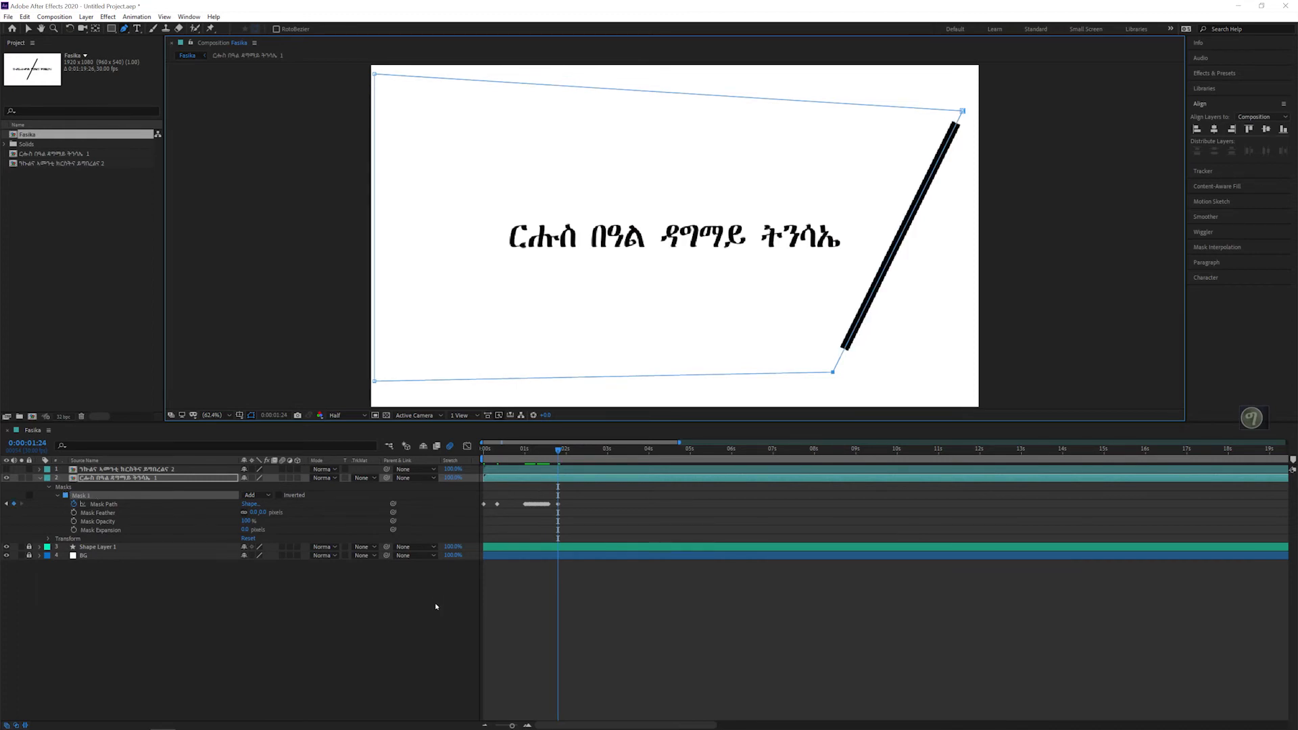
pyautogui.click(527, 725)
pyautogui.click(527, 725)
pyautogui.click(526, 724)
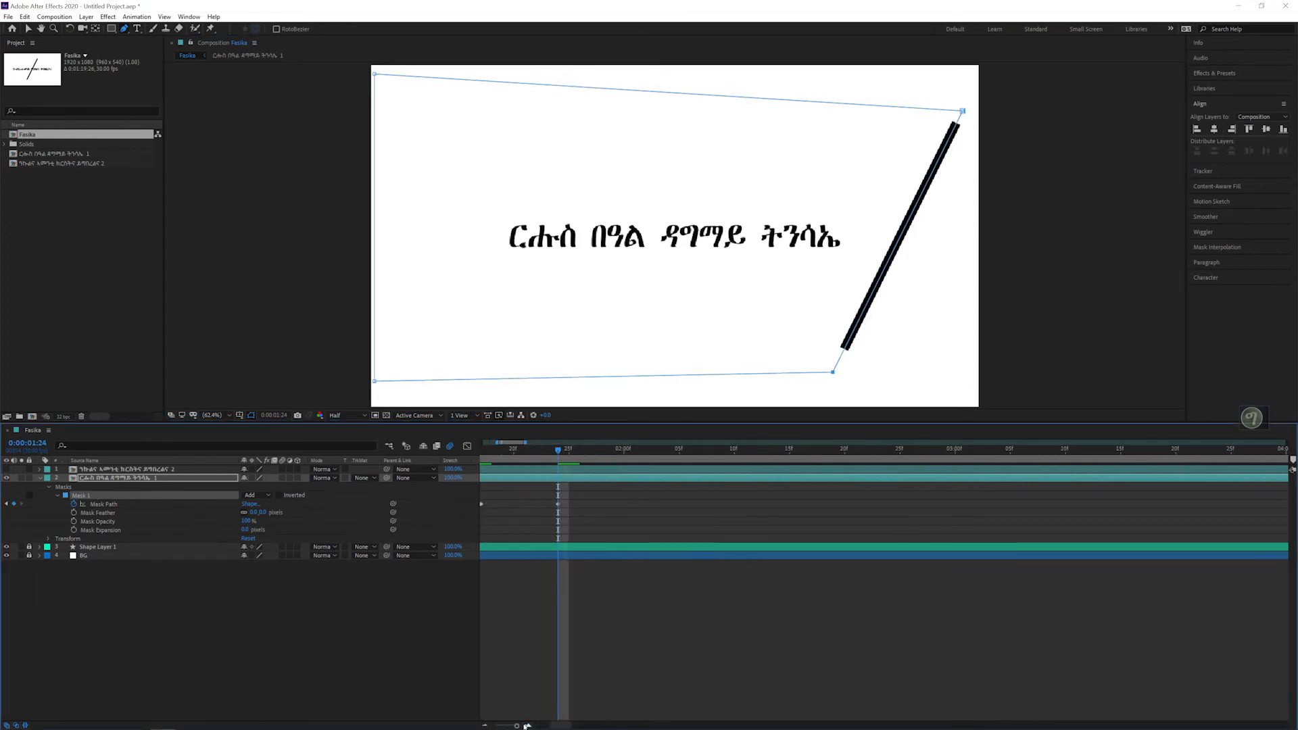
pyautogui.click(485, 725)
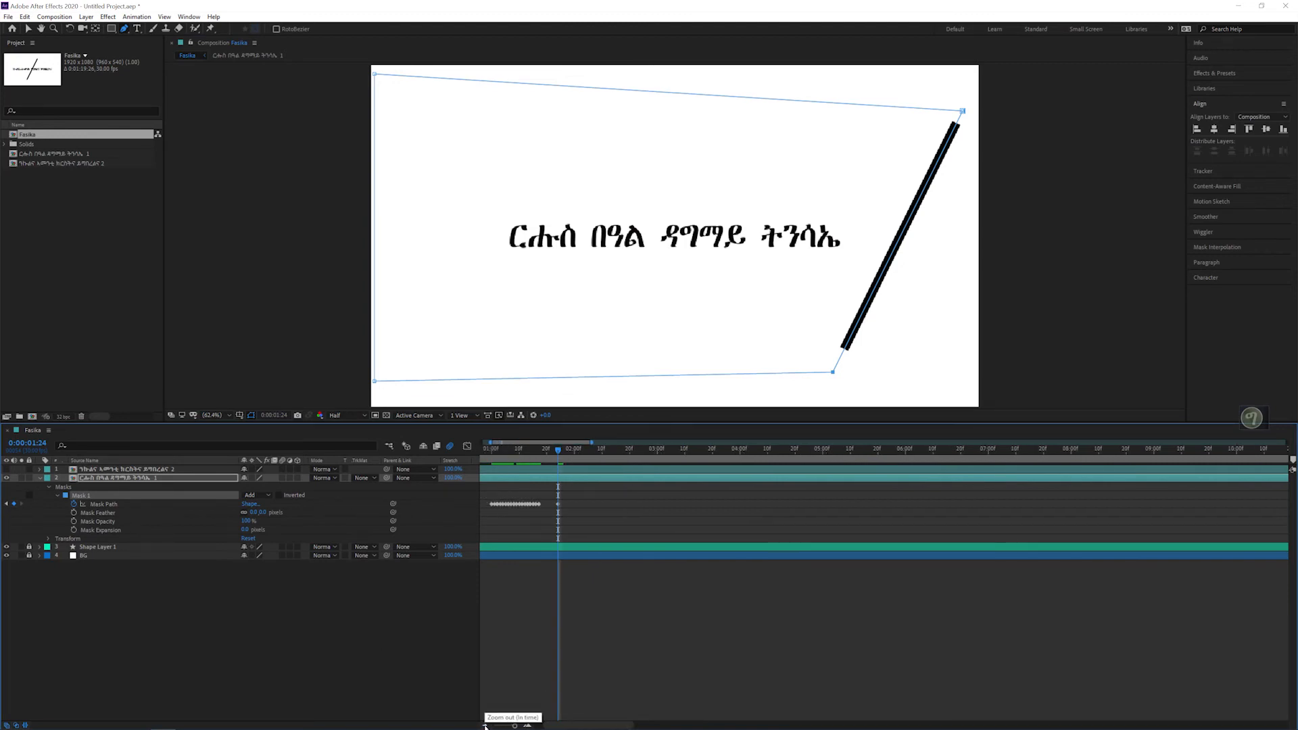
pyautogui.click(484, 725)
pyautogui.click(485, 725)
# Step: At 0:00:01:25 and 0:00:01:26, pull the mask's two right corners back leftward to follow the returning line
pyautogui.press('pagedown')
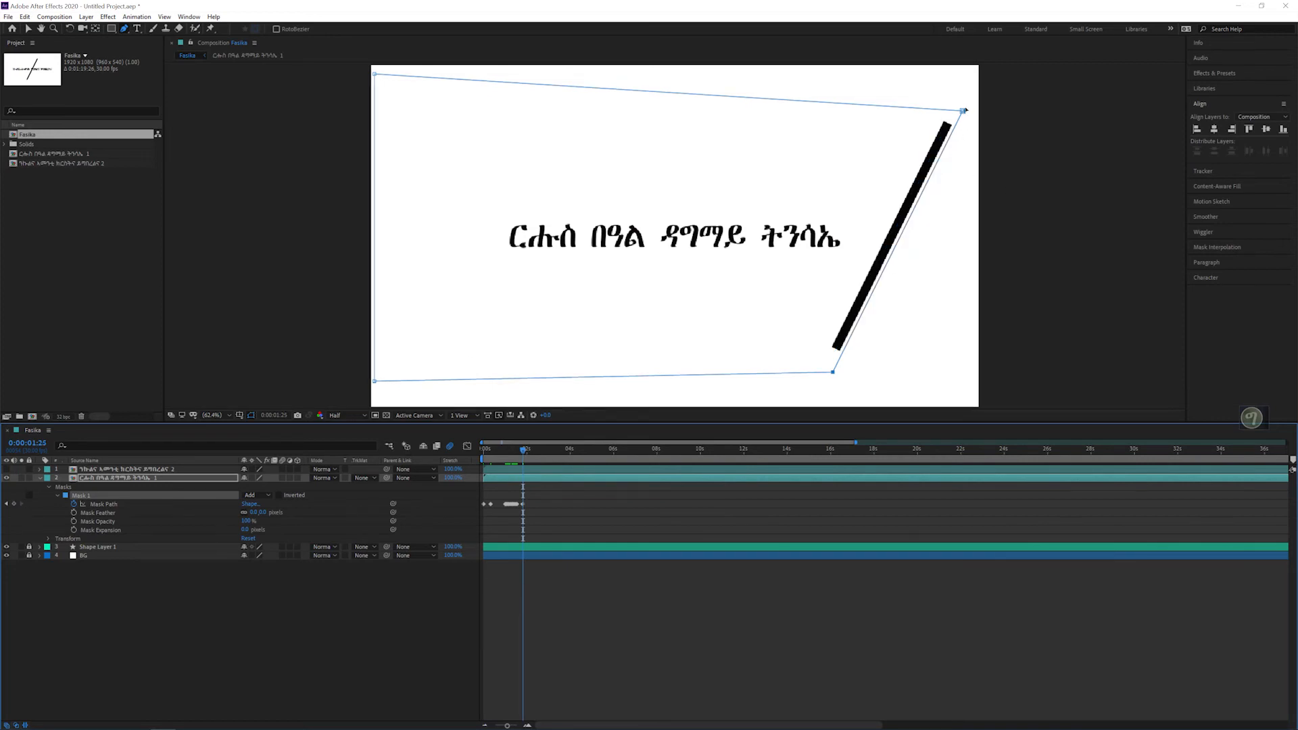
pyautogui.moveTo(964, 111); pyautogui.dragTo(955, 110)
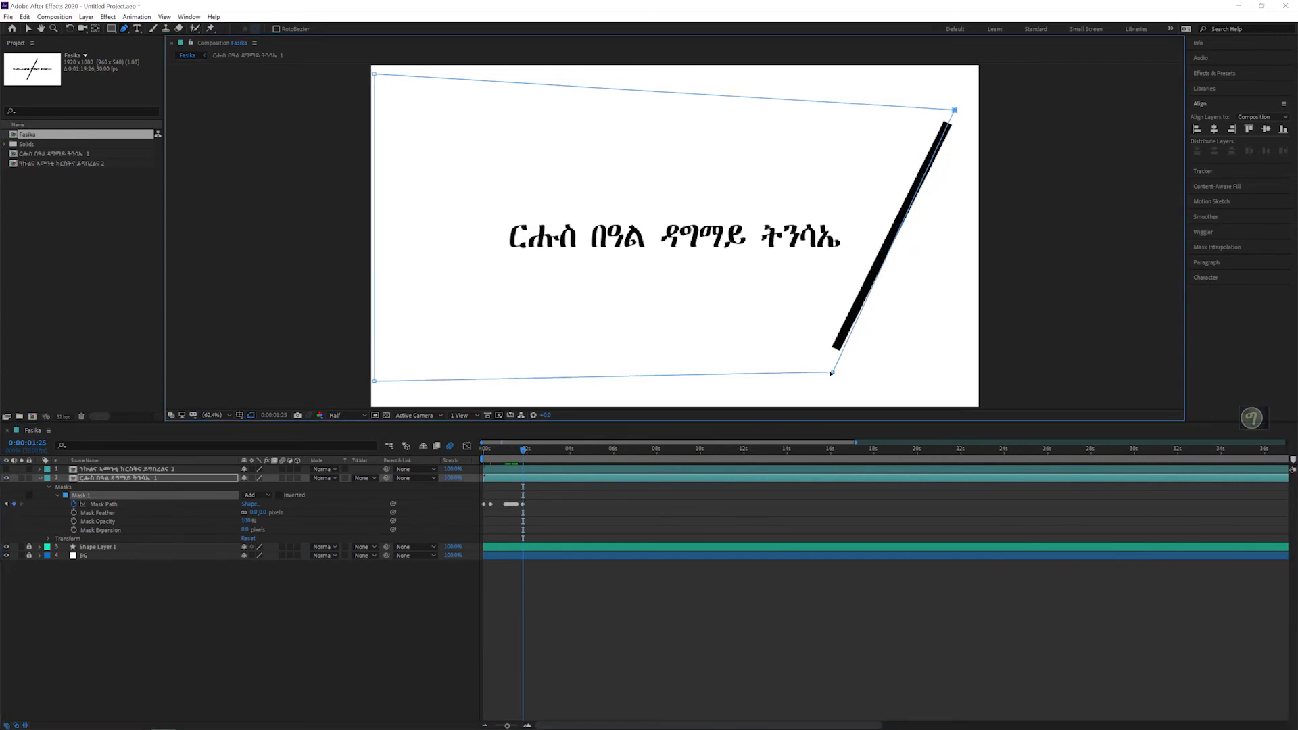
pyautogui.moveTo(828, 373); pyautogui.dragTo(820, 371)
pyautogui.press('pagedown')
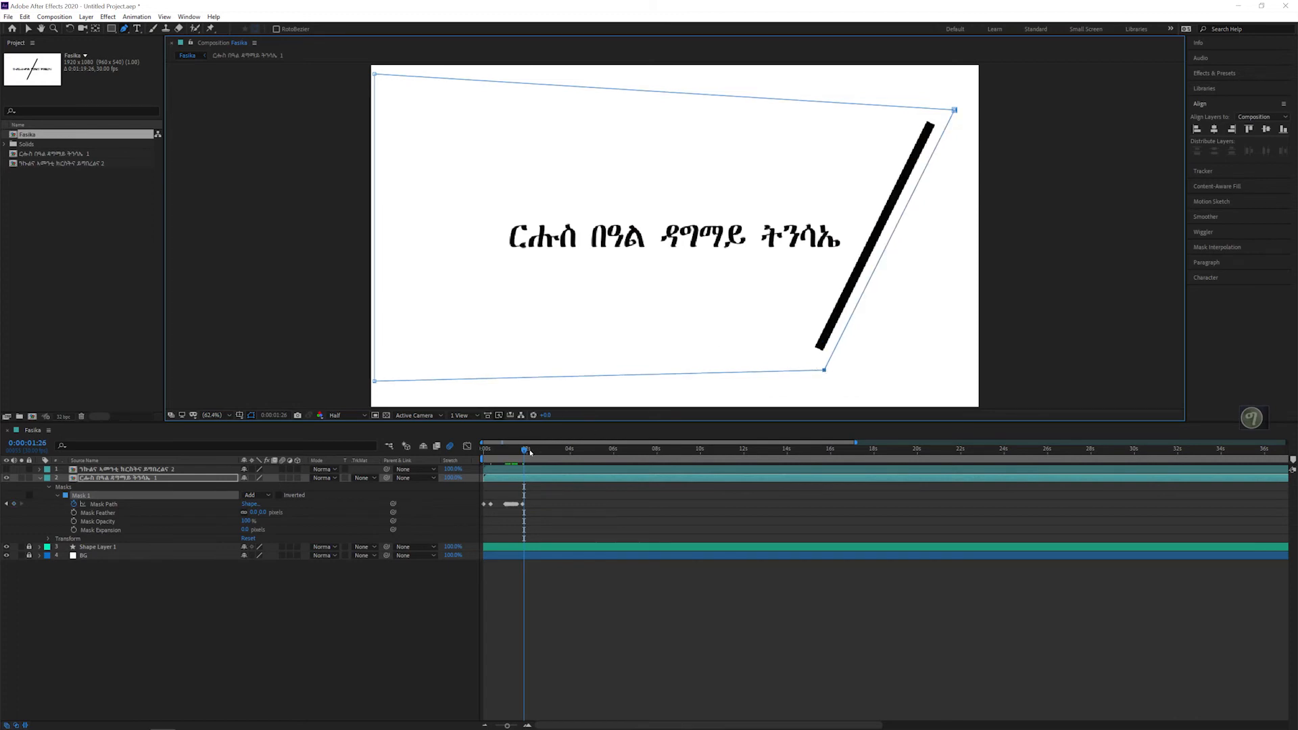
pyautogui.moveTo(956, 110); pyautogui.dragTo(938, 106)
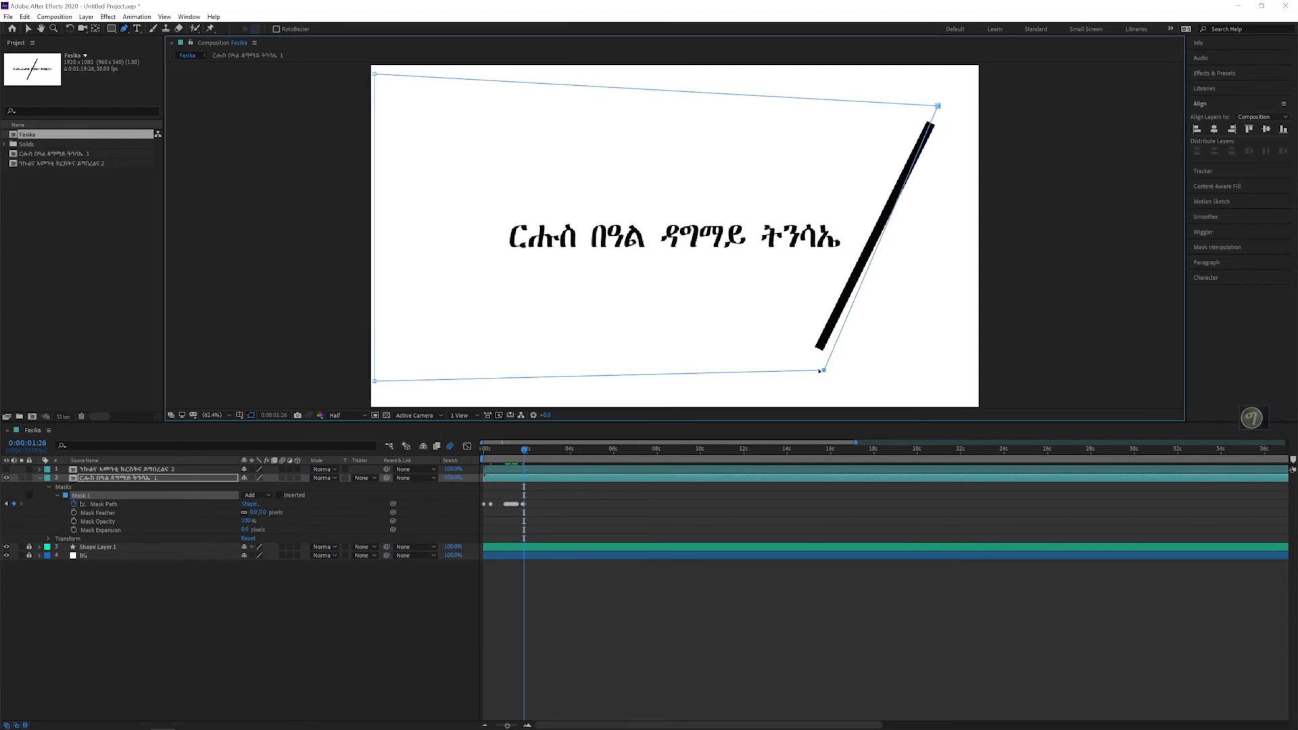
pyautogui.moveTo(819, 371); pyautogui.dragTo(808, 371)
# Step: Keyframe the mask path at 0:00:01:27 and 0:00:01:28, moving both right corners left with the line as it reaches the last letter
pyautogui.press('pagedown')
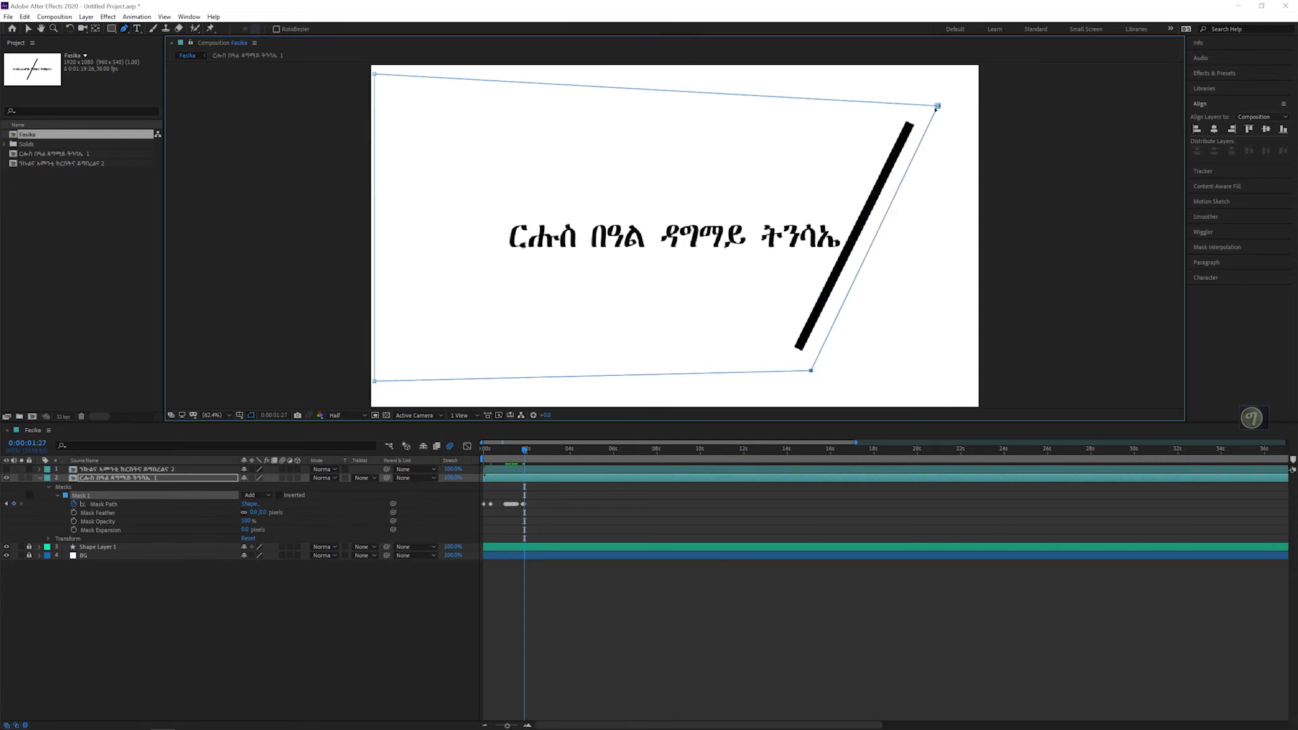
pyautogui.moveTo(940, 106); pyautogui.dragTo(915, 103)
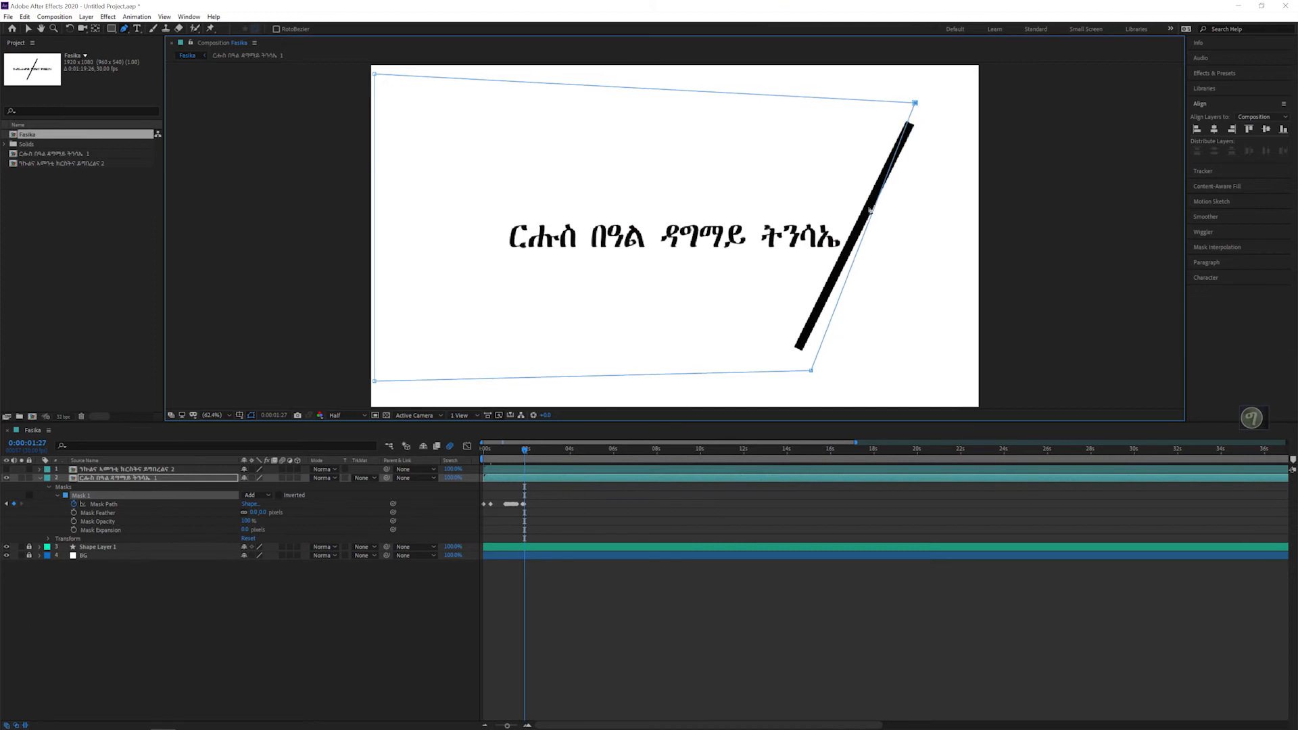
pyautogui.moveTo(810, 370); pyautogui.dragTo(793, 371)
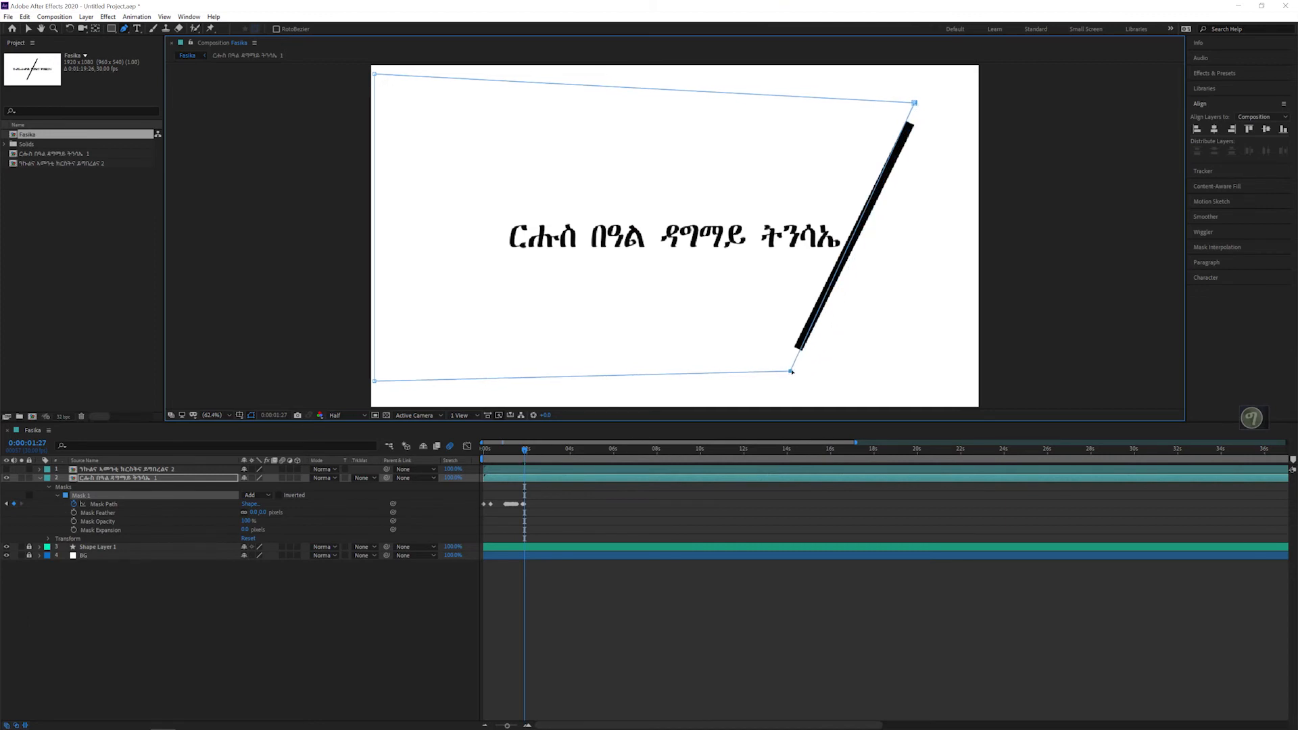
pyautogui.press('pagedown')
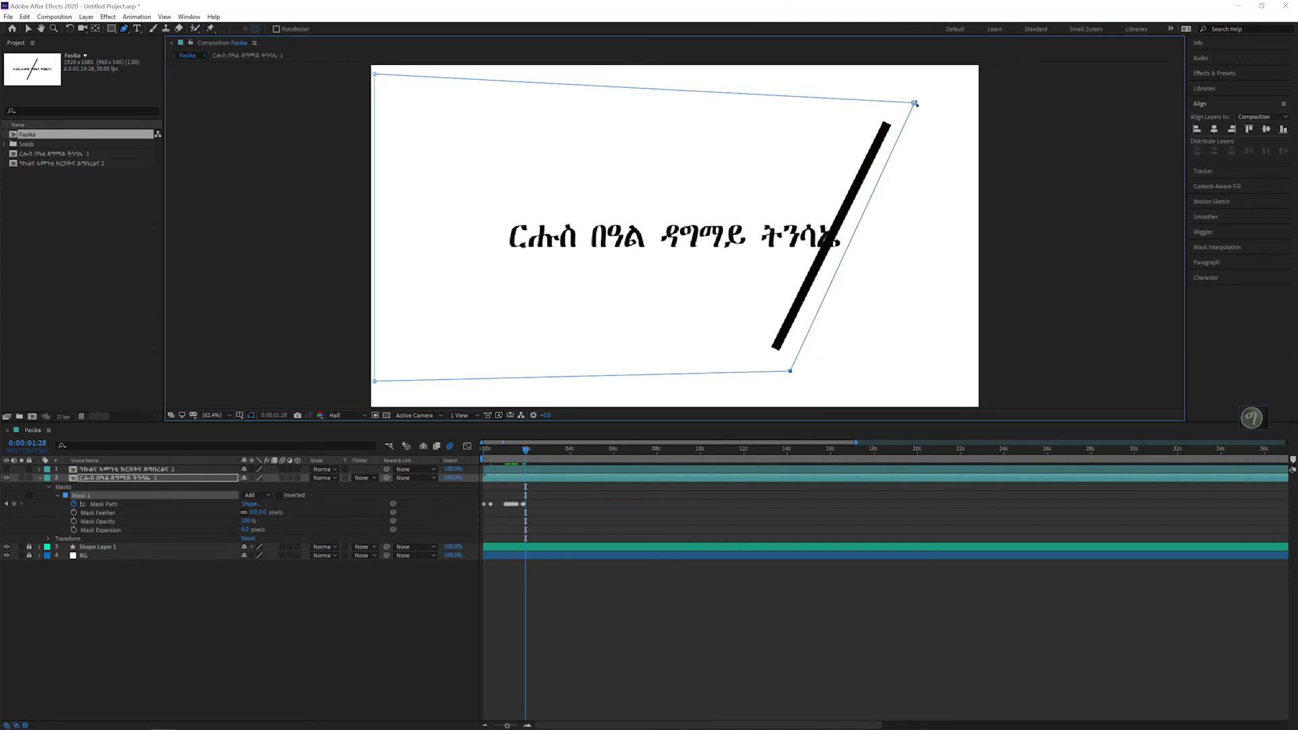
pyautogui.moveTo(914, 104); pyautogui.dragTo(900, 100)
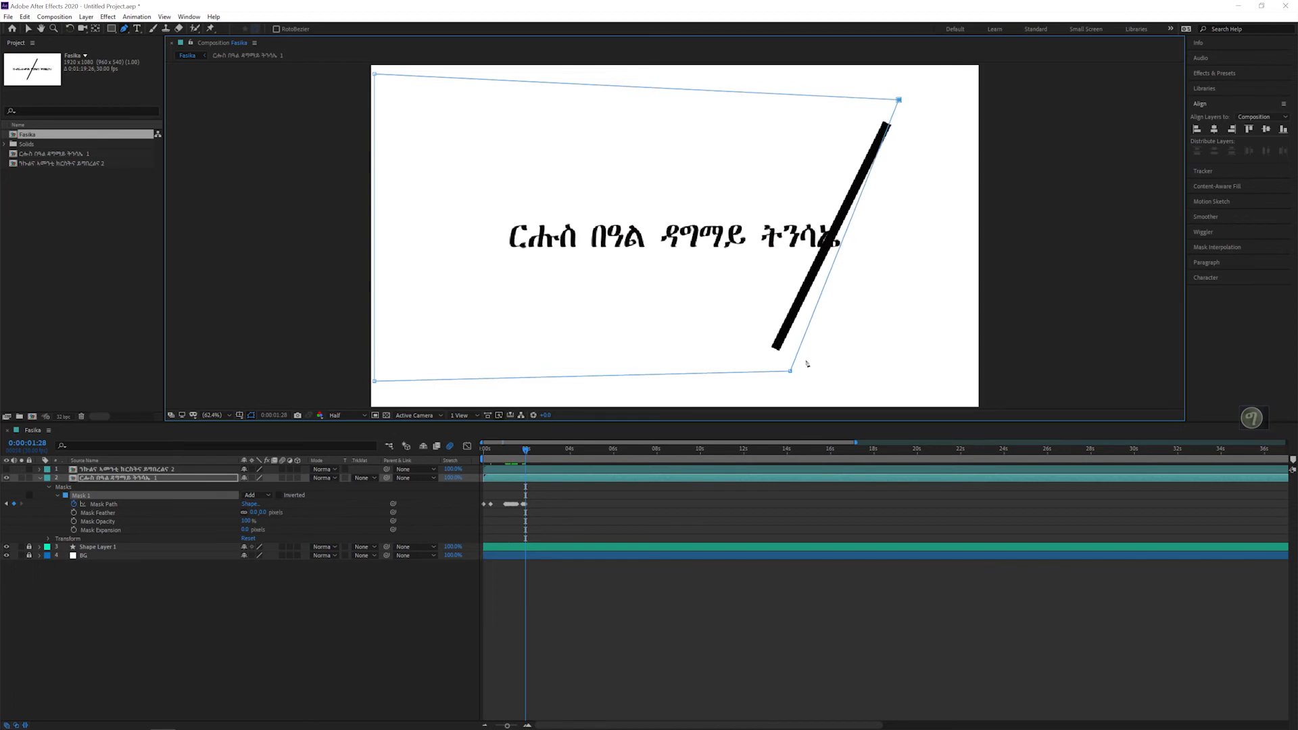
pyautogui.moveTo(789, 371); pyautogui.dragTo(768, 371)
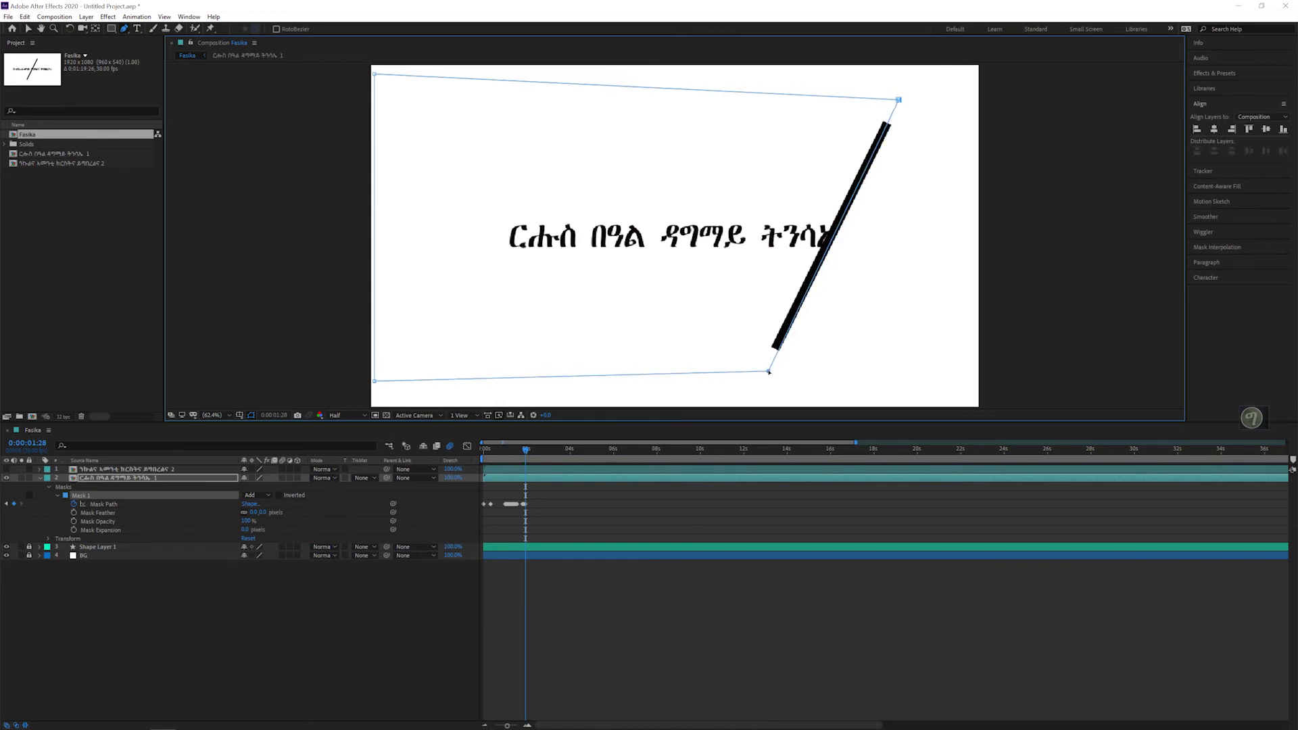
# Step: At 0:00:01:29 and 0:00:02:00, move the mask's two right corners left along the line to hide the last word's ending
pyautogui.press('pagedown')
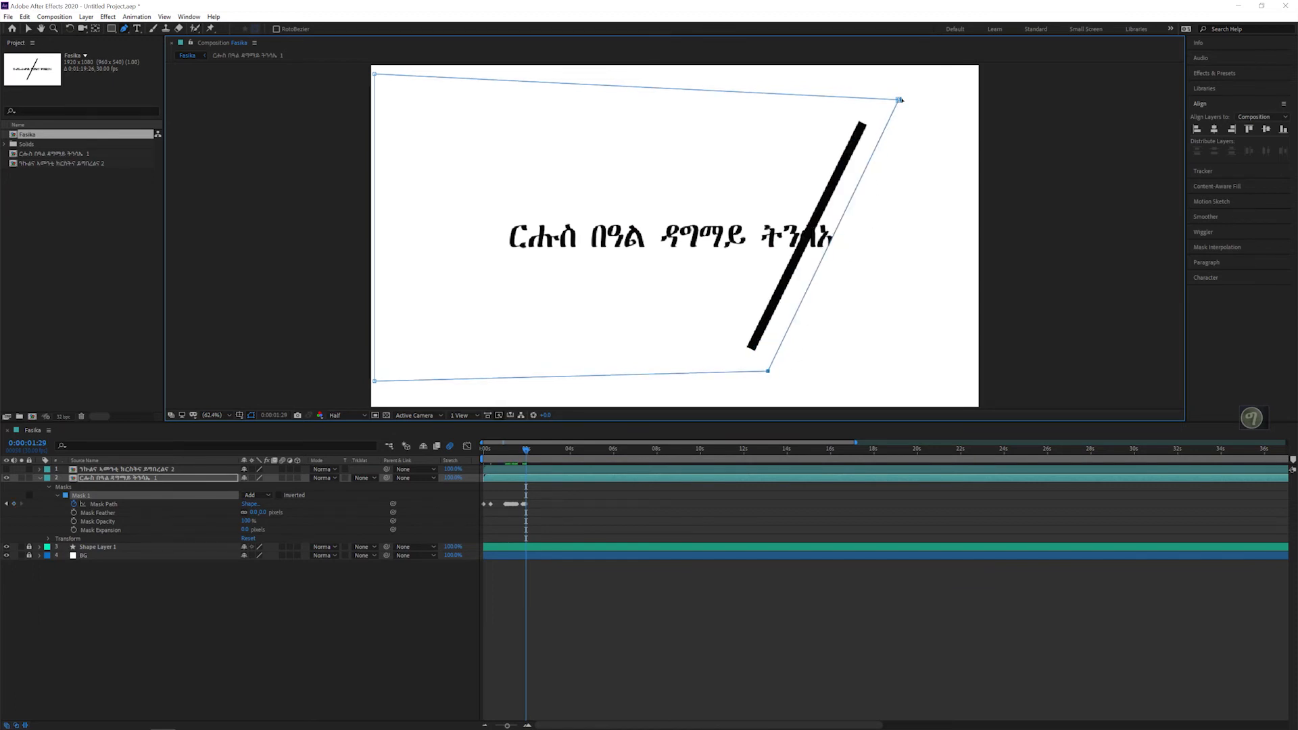
pyautogui.moveTo(900, 100); pyautogui.dragTo(872, 100)
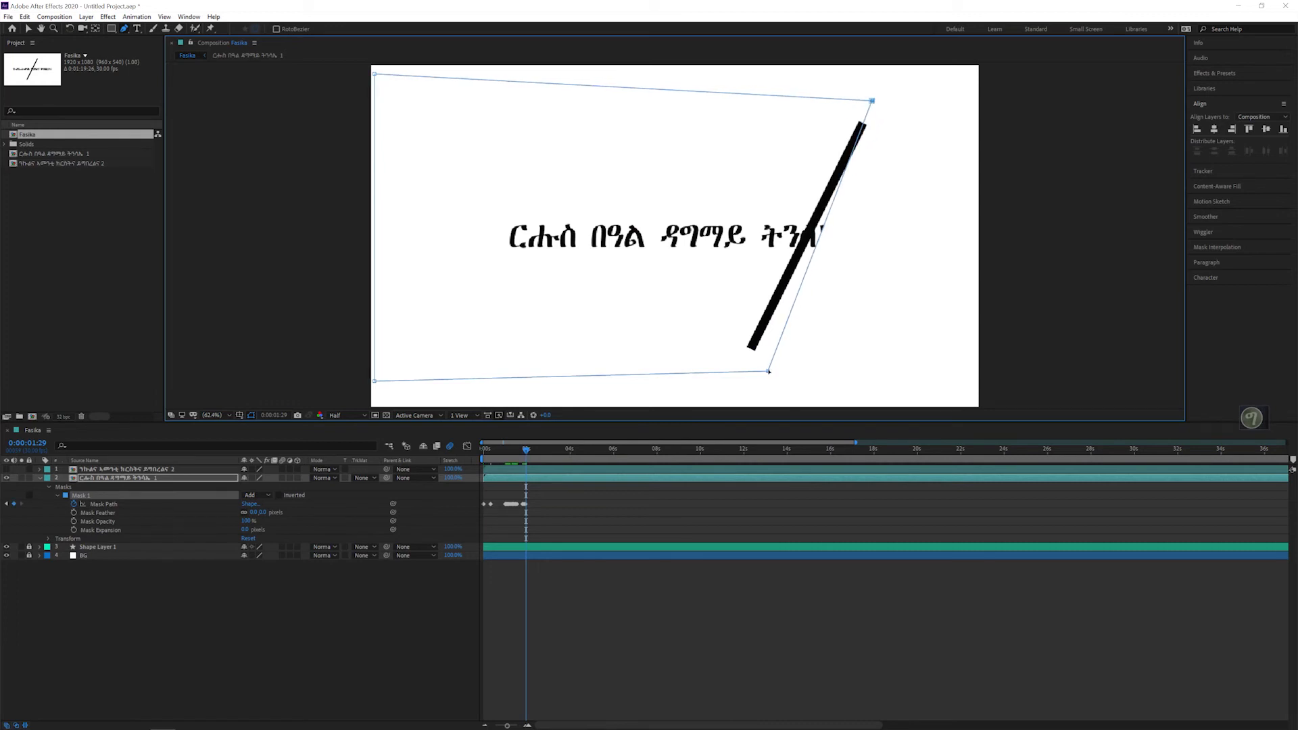
pyautogui.moveTo(768, 372); pyautogui.dragTo(742, 371)
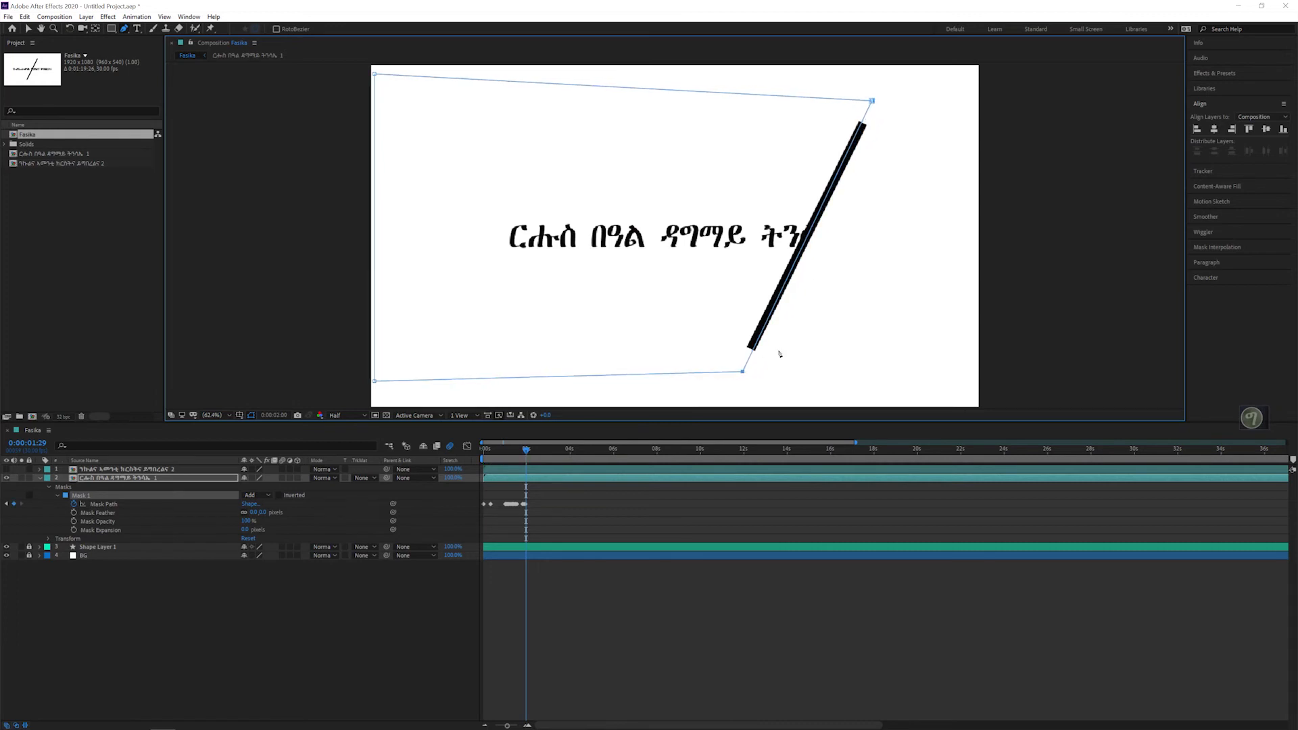
pyautogui.press('pagedown')
pyautogui.moveTo(871, 102); pyautogui.dragTo(850, 100)
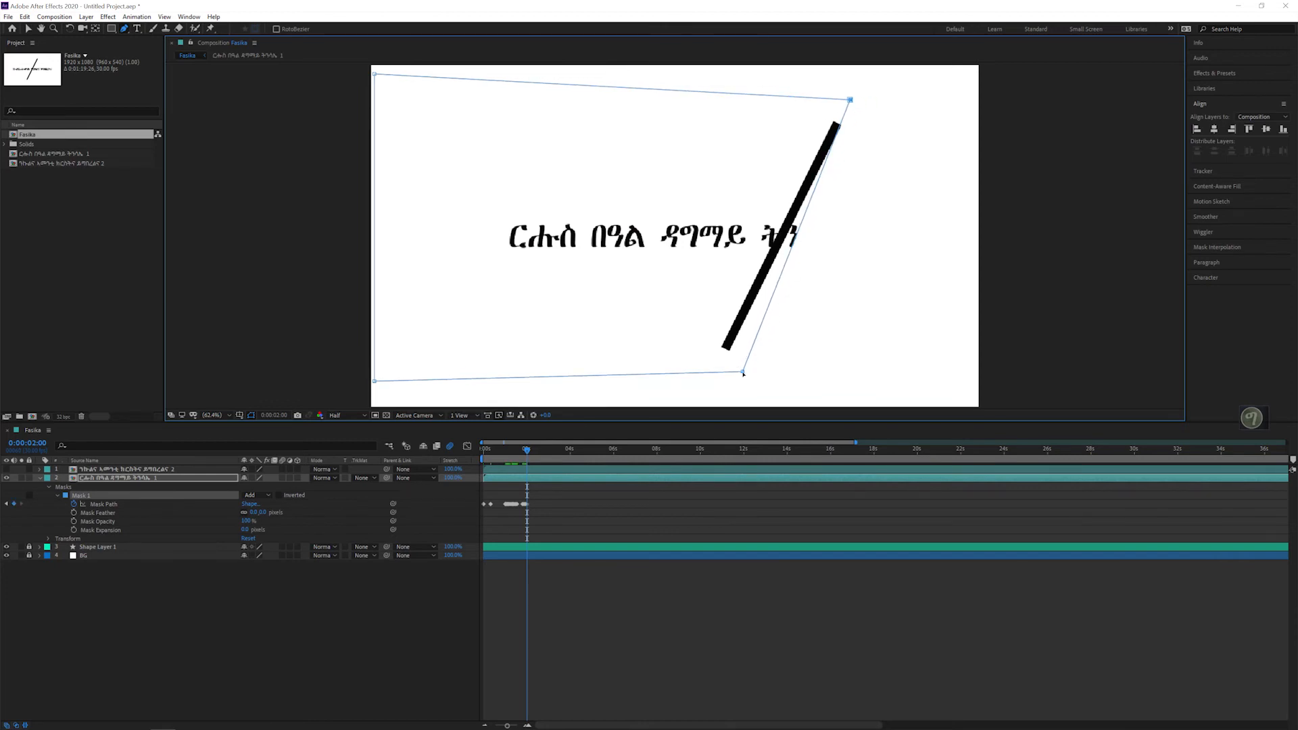
pyautogui.moveTo(740, 371); pyautogui.dragTo(718, 370)
# Step: Fit the mask's slanted edge to the line at 0:00:02:01 and 0:00:02:02, hiding the last word and reaching the third word's end
pyautogui.press('pagedown')
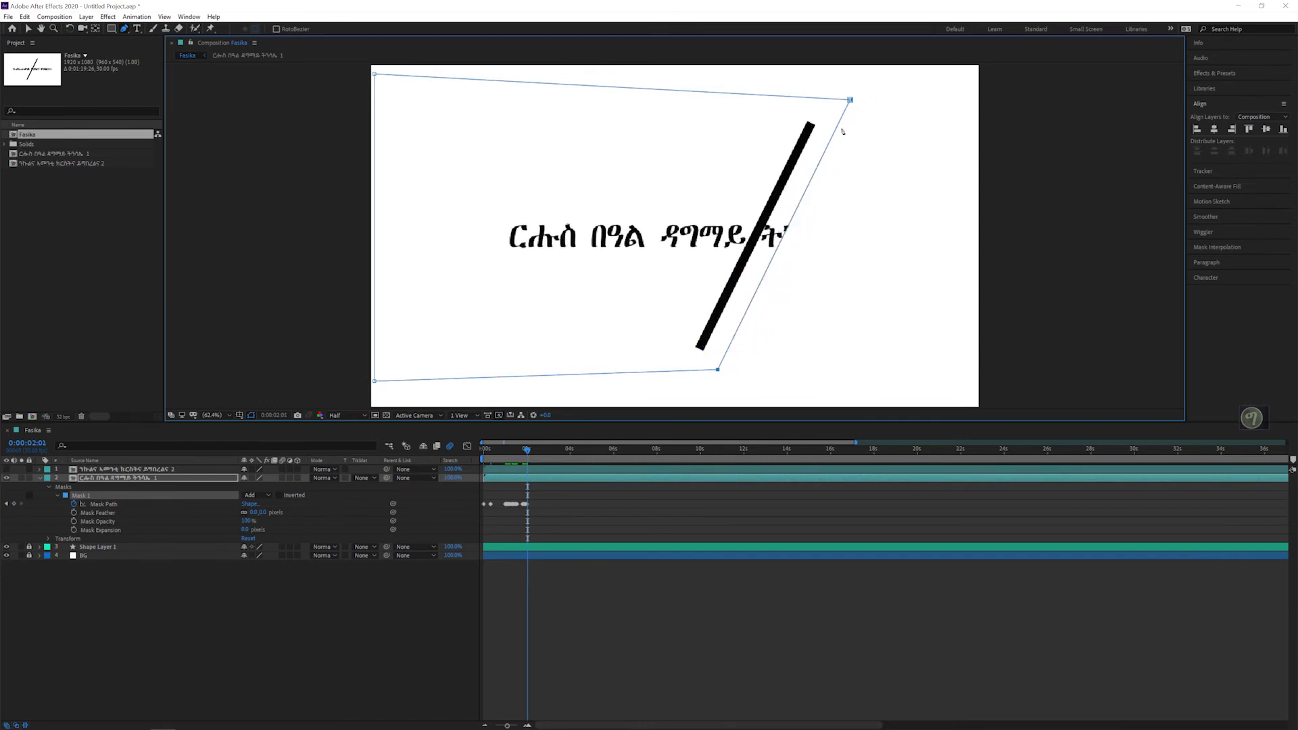
pyautogui.moveTo(849, 101); pyautogui.dragTo(823, 97)
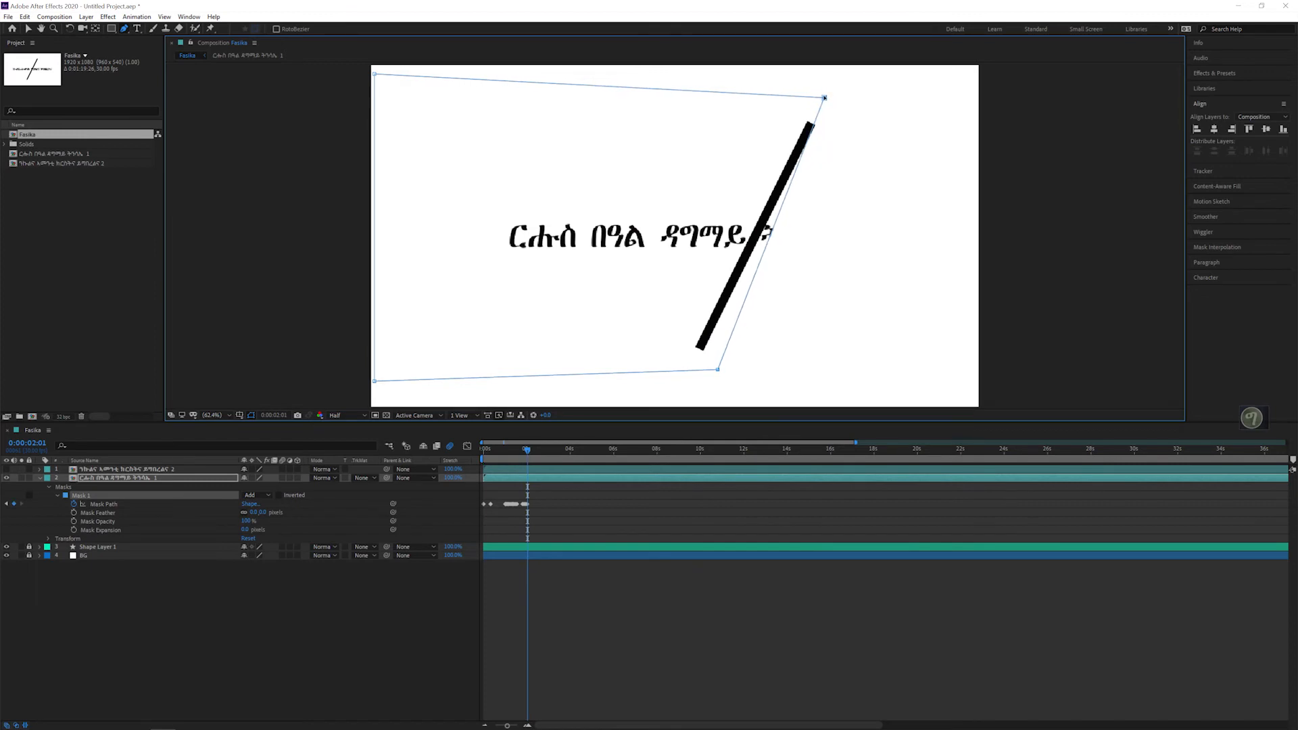
pyautogui.moveTo(718, 370); pyautogui.dragTo(690, 371)
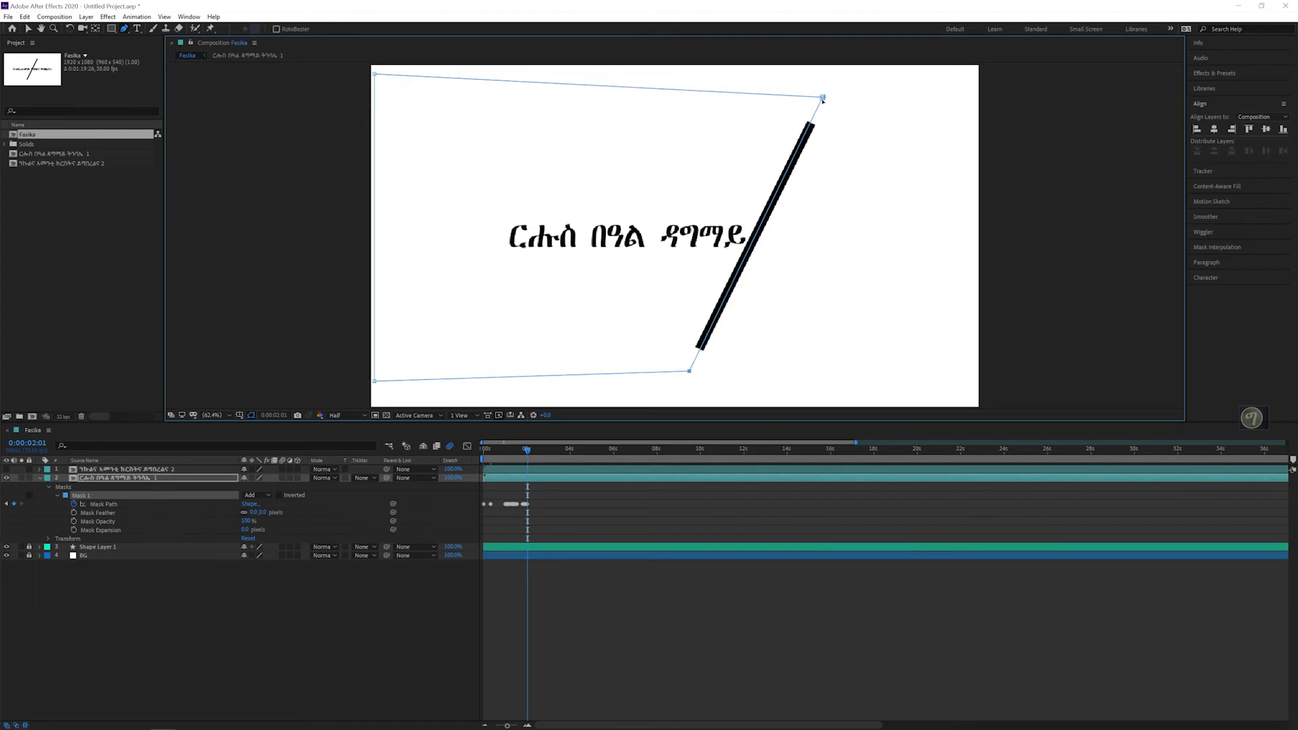
pyautogui.press('pagedown')
pyautogui.moveTo(823, 97); pyautogui.dragTo(796, 96)
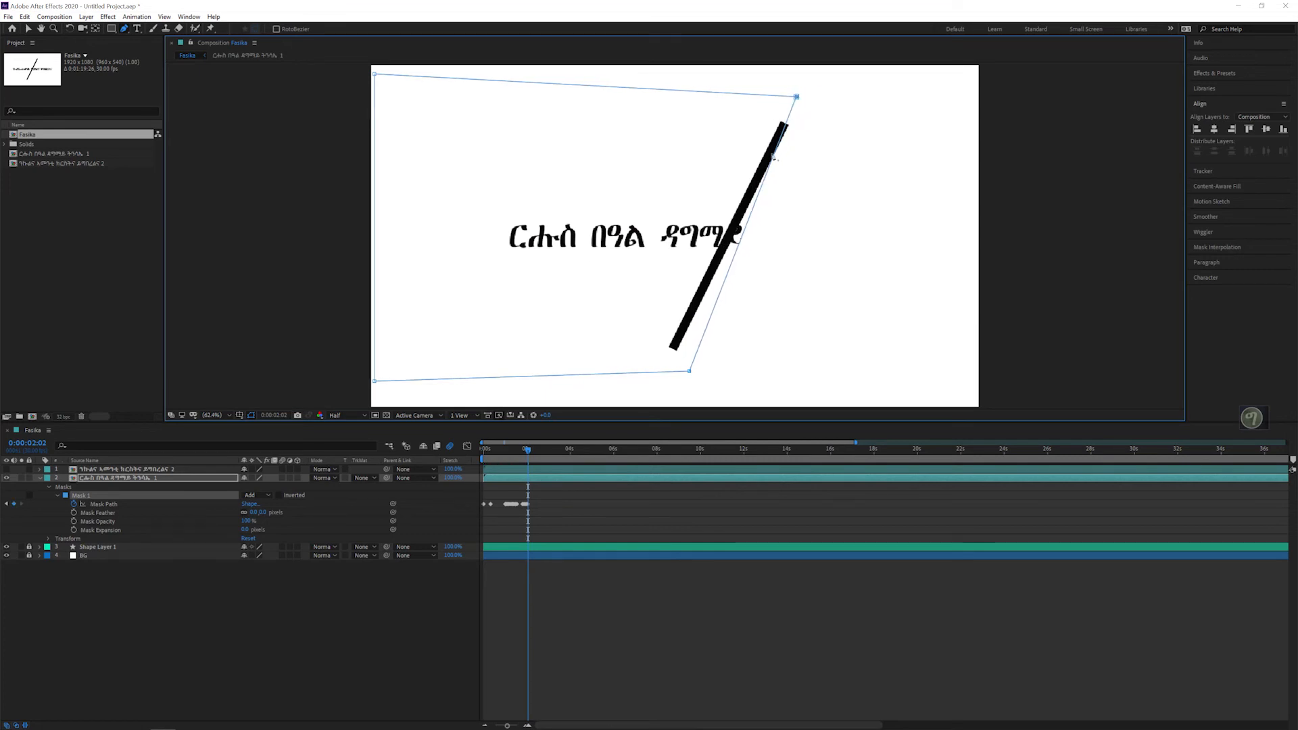
pyautogui.moveTo(690, 371); pyautogui.dragTo(659, 372)
# Step: At 0:00:02:03 and 0:00:02:04, bring both right mask corners left to the line as it crosses the third word
pyautogui.press('pagedown')
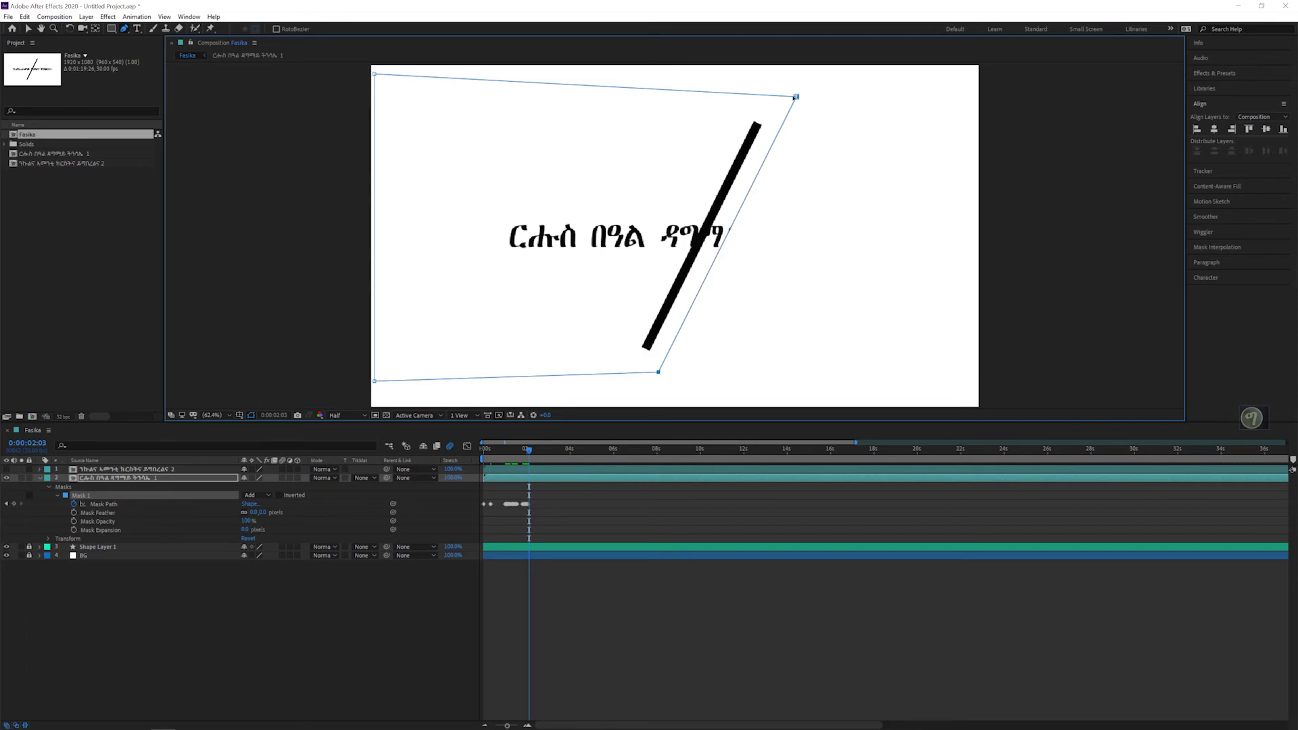
pyautogui.moveTo(798, 97); pyautogui.dragTo(769, 96)
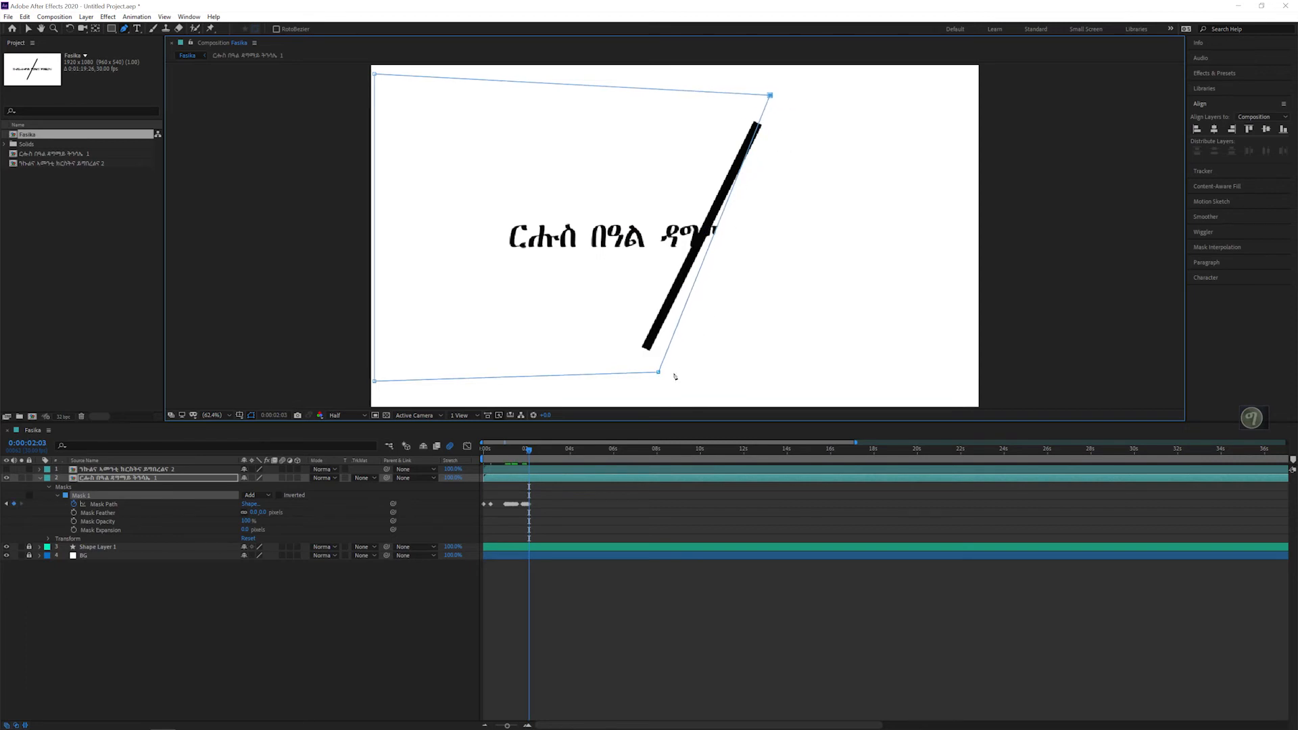
pyautogui.moveTo(659, 372); pyautogui.dragTo(638, 373)
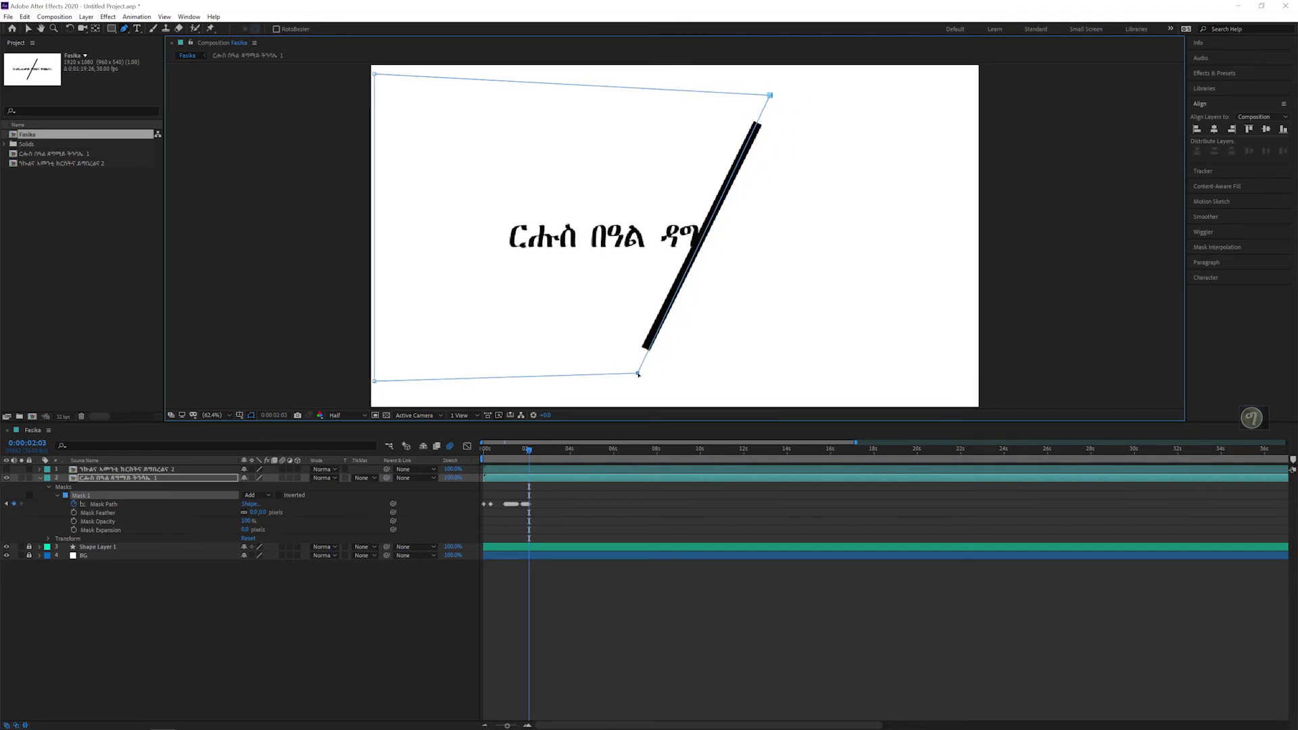
pyautogui.press('pagedown')
pyautogui.moveTo(770, 95); pyautogui.dragTo(743, 93)
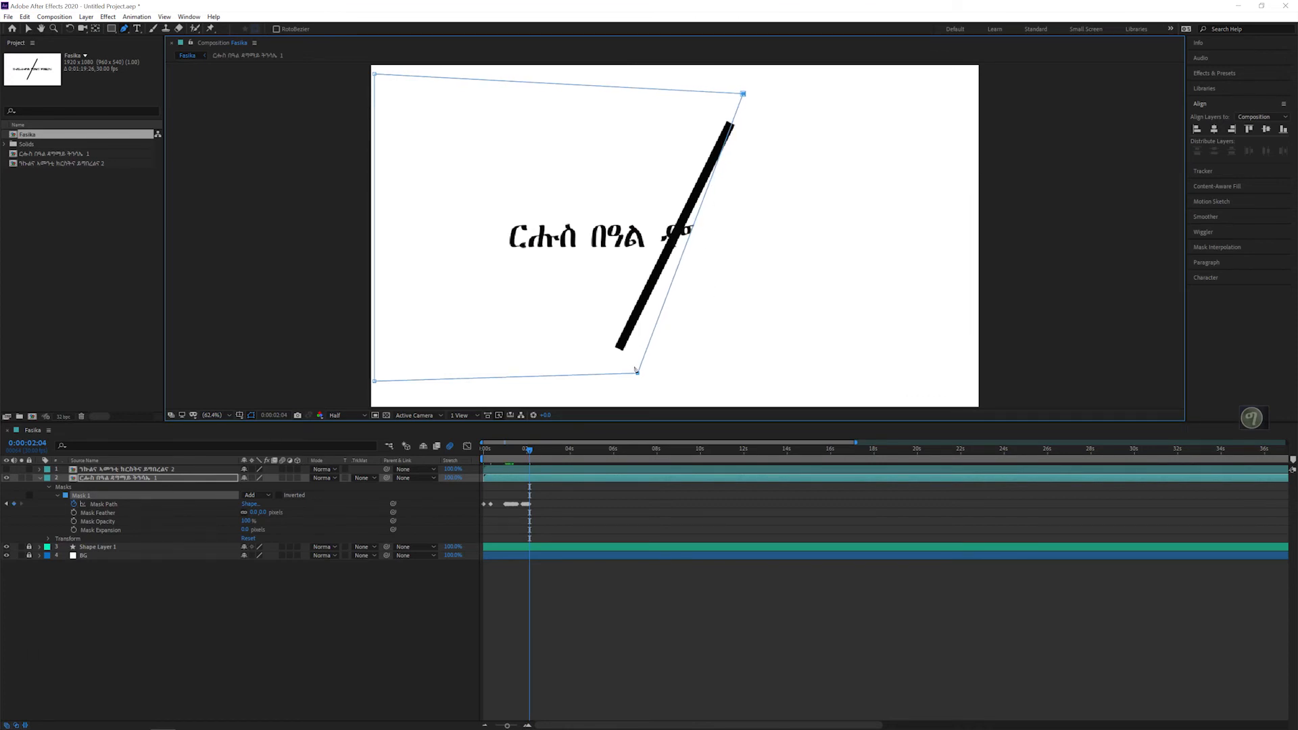
pyautogui.moveTo(638, 372); pyautogui.dragTo(614, 364)
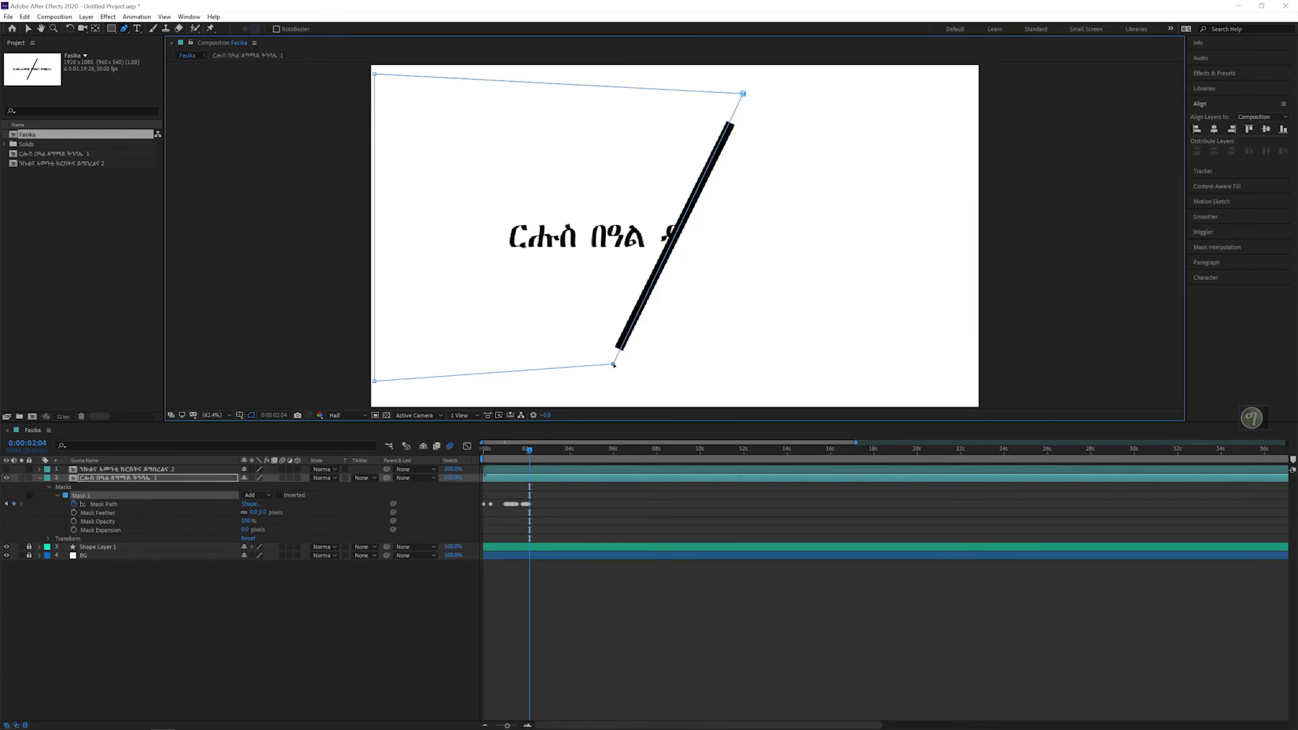
# Step: At 0:00:02:05 and 0:00:02:06, move both right mask corners left with the line, hiding the third word and reaching the second word's end
pyautogui.press('pagedown')
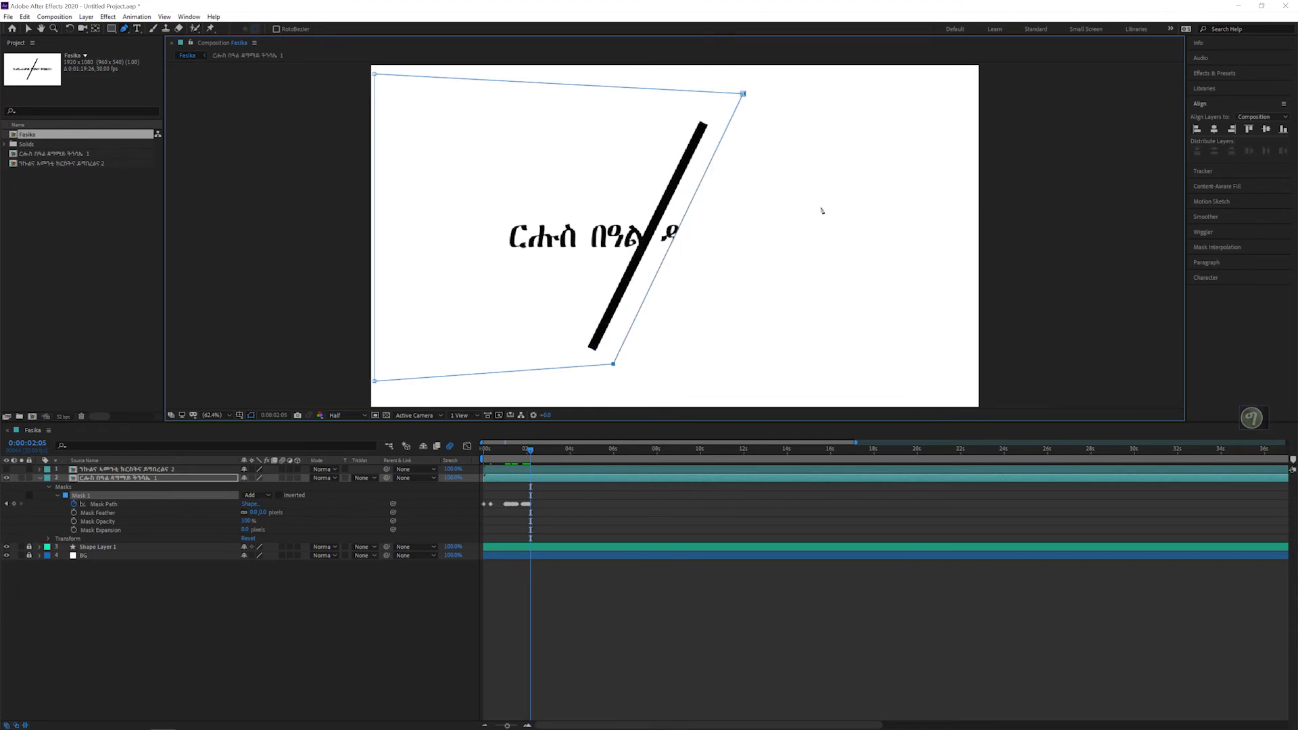
pyautogui.moveTo(745, 95); pyautogui.dragTo(719, 93)
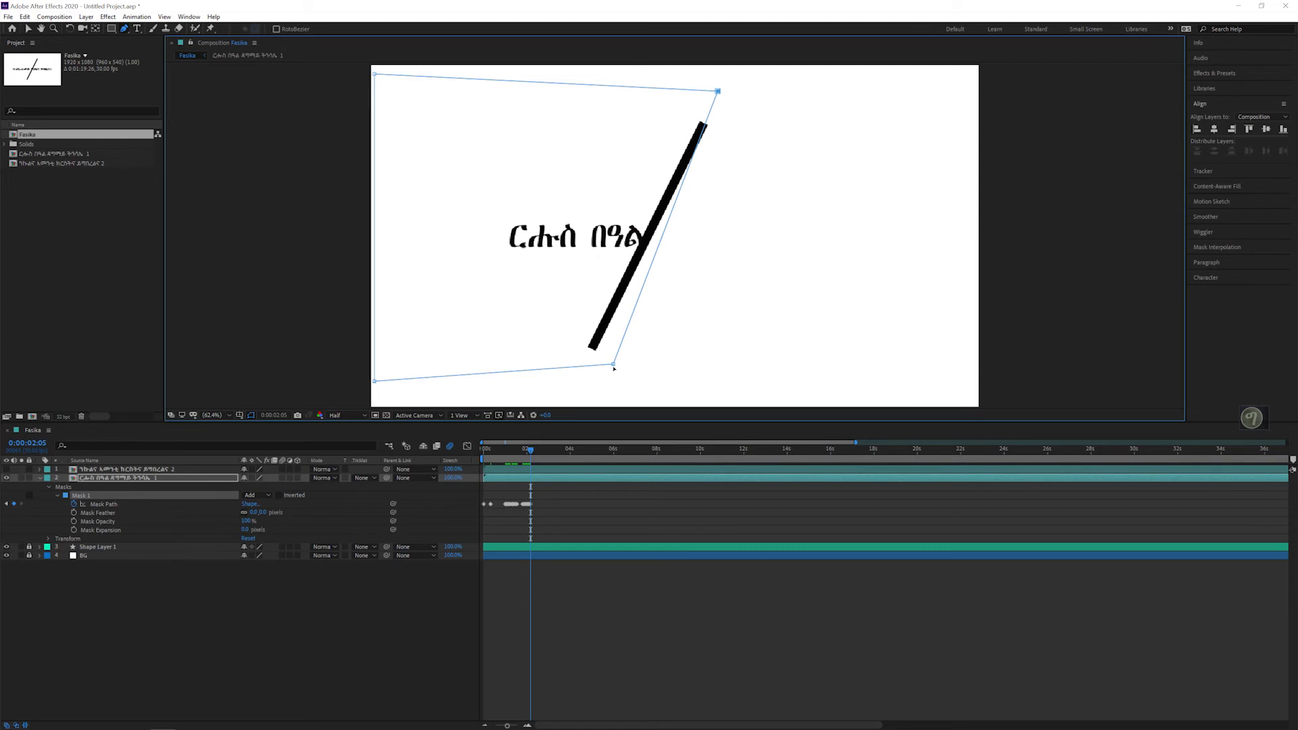
pyautogui.moveTo(594, 365); pyautogui.dragTo(586, 363)
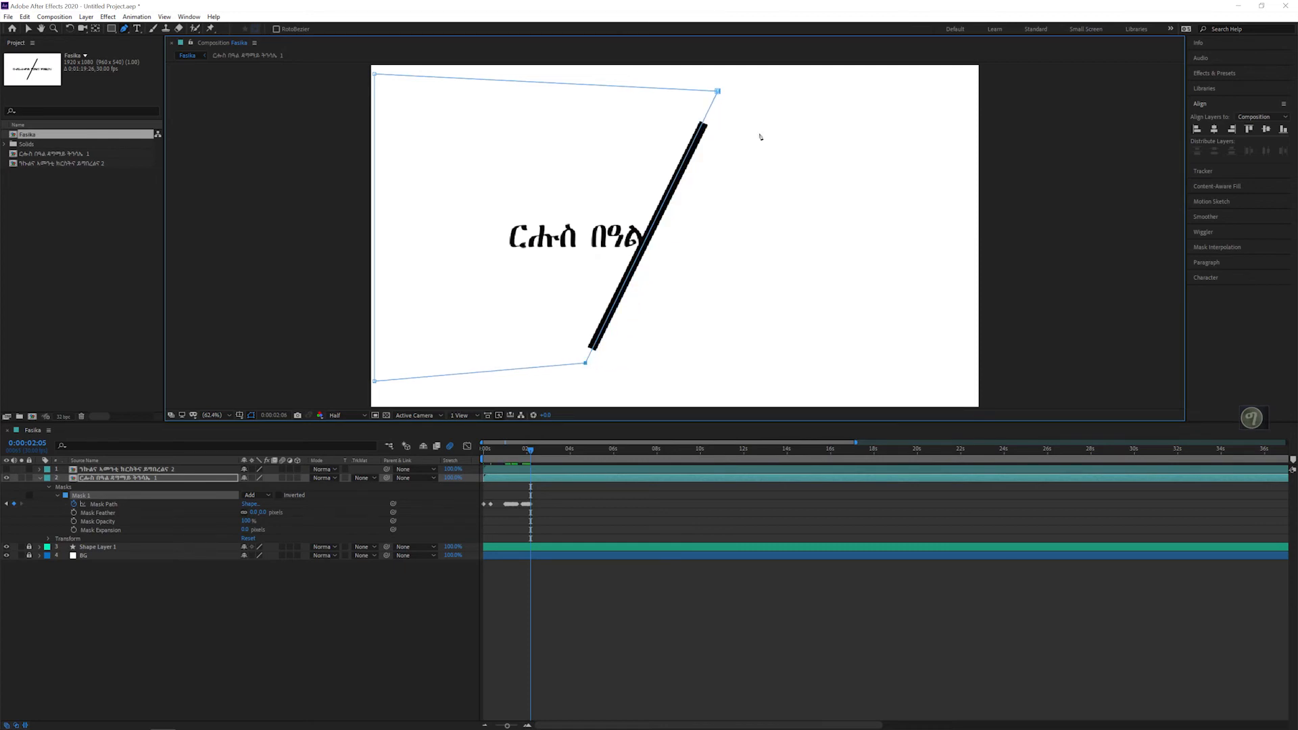
pyautogui.press('pagedown')
pyautogui.moveTo(718, 92); pyautogui.dragTo(689, 88)
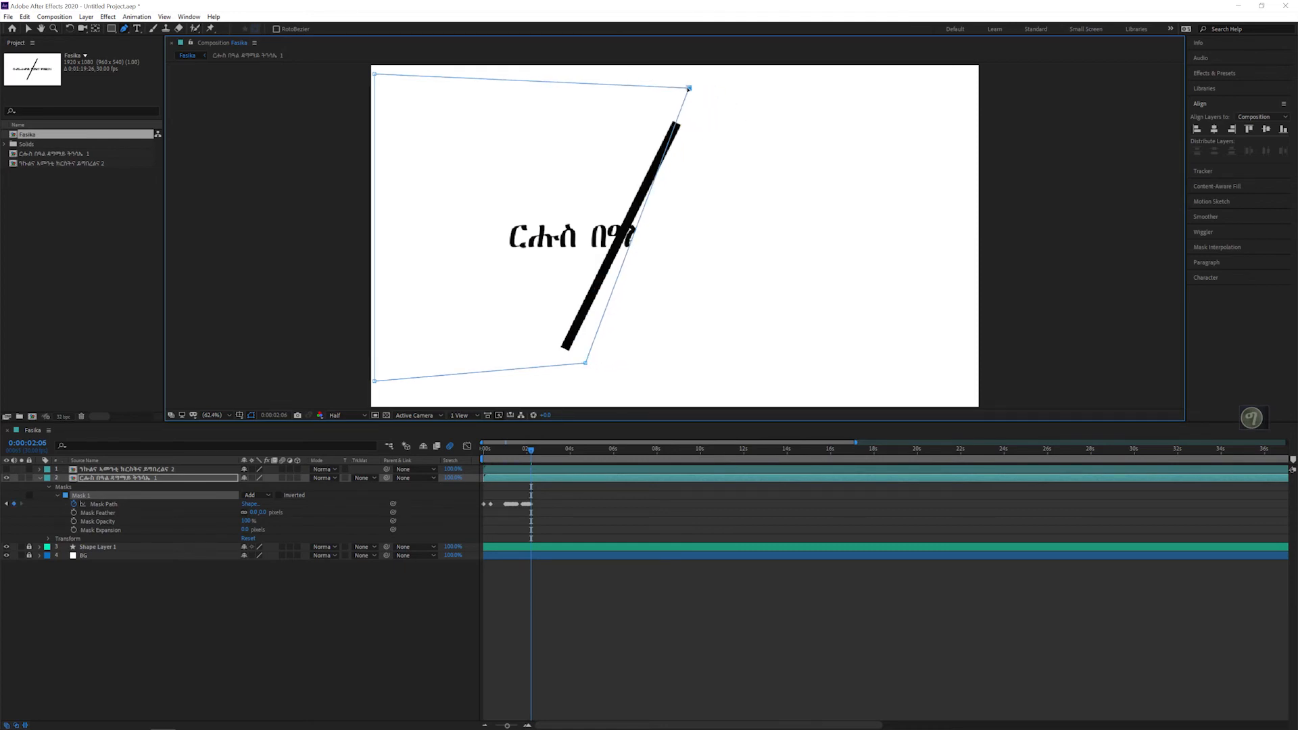
pyautogui.moveTo(586, 365); pyautogui.dragTo(561, 359)
# Step: Keyframe the mask's slanted edge onto the line at 0:00:02:07 and 0:00:02:08, hiding the second word and the first word's ending
pyautogui.press('pagedown')
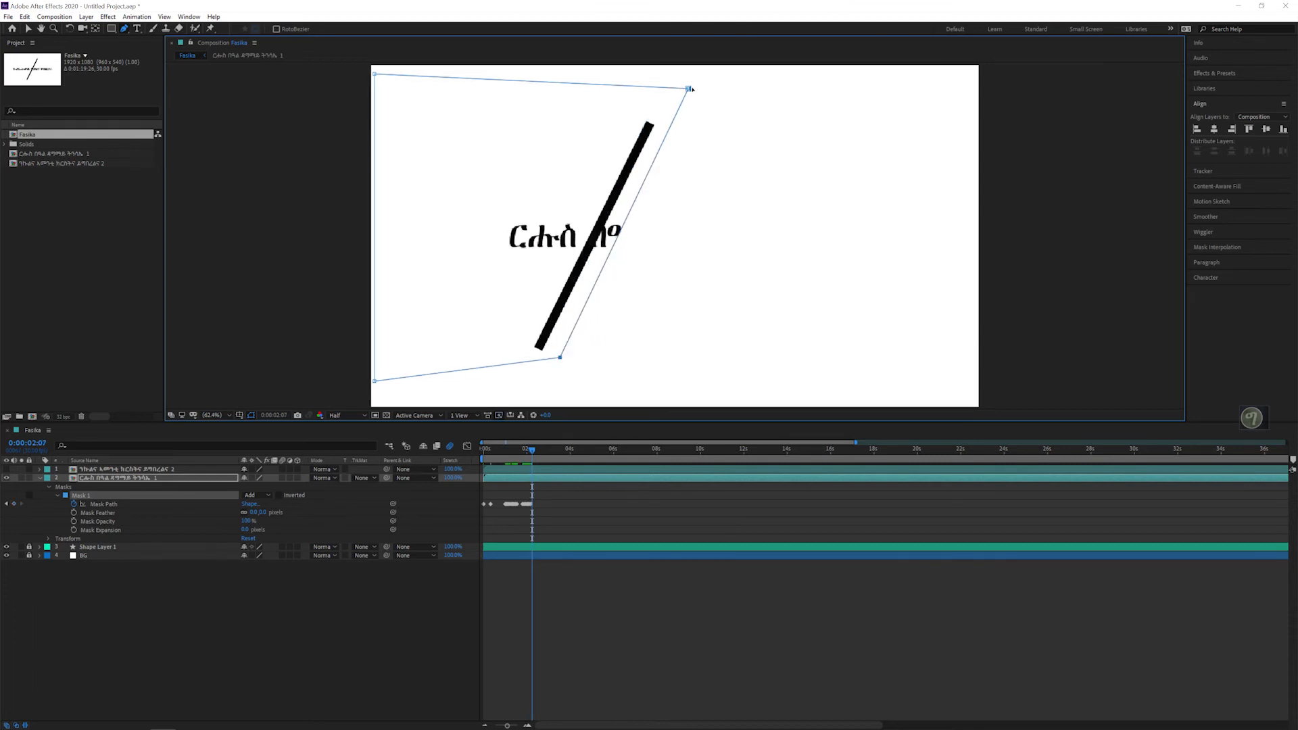
pyautogui.moveTo(689, 88); pyautogui.dragTo(661, 94)
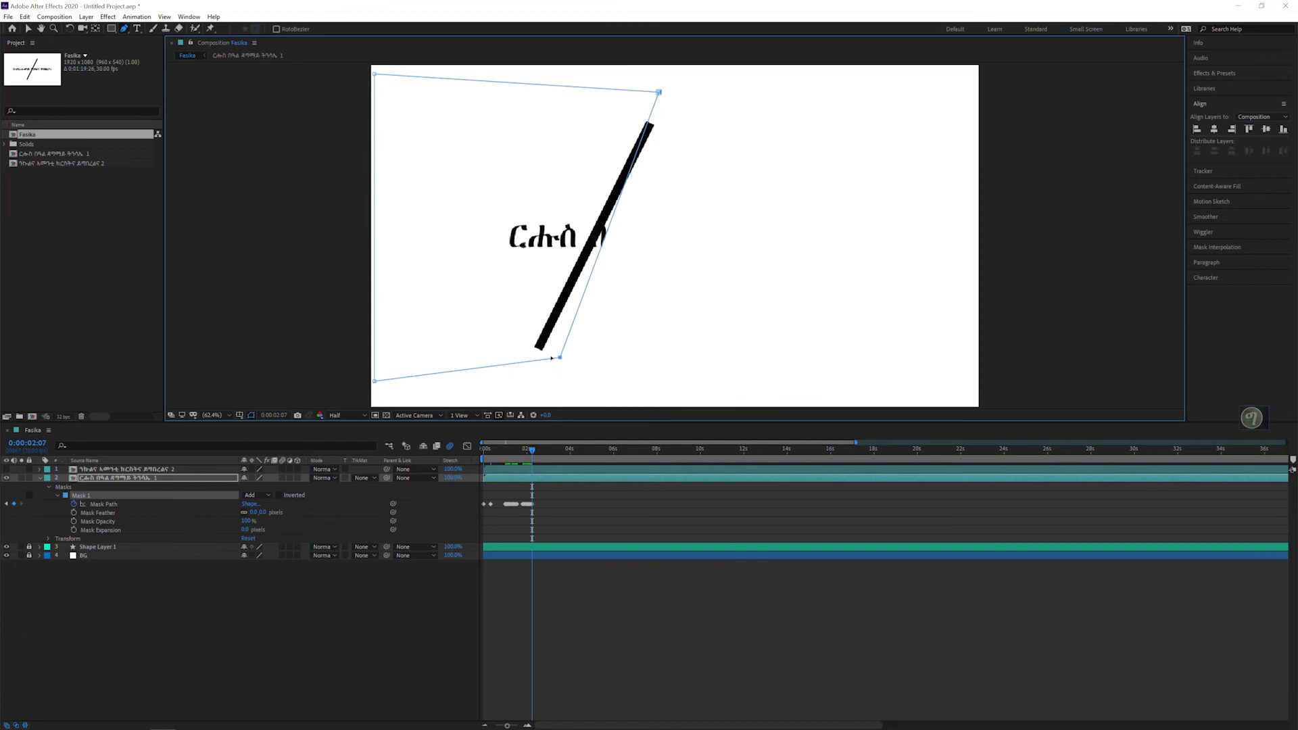
pyautogui.moveTo(551, 357); pyautogui.dragTo(534, 359)
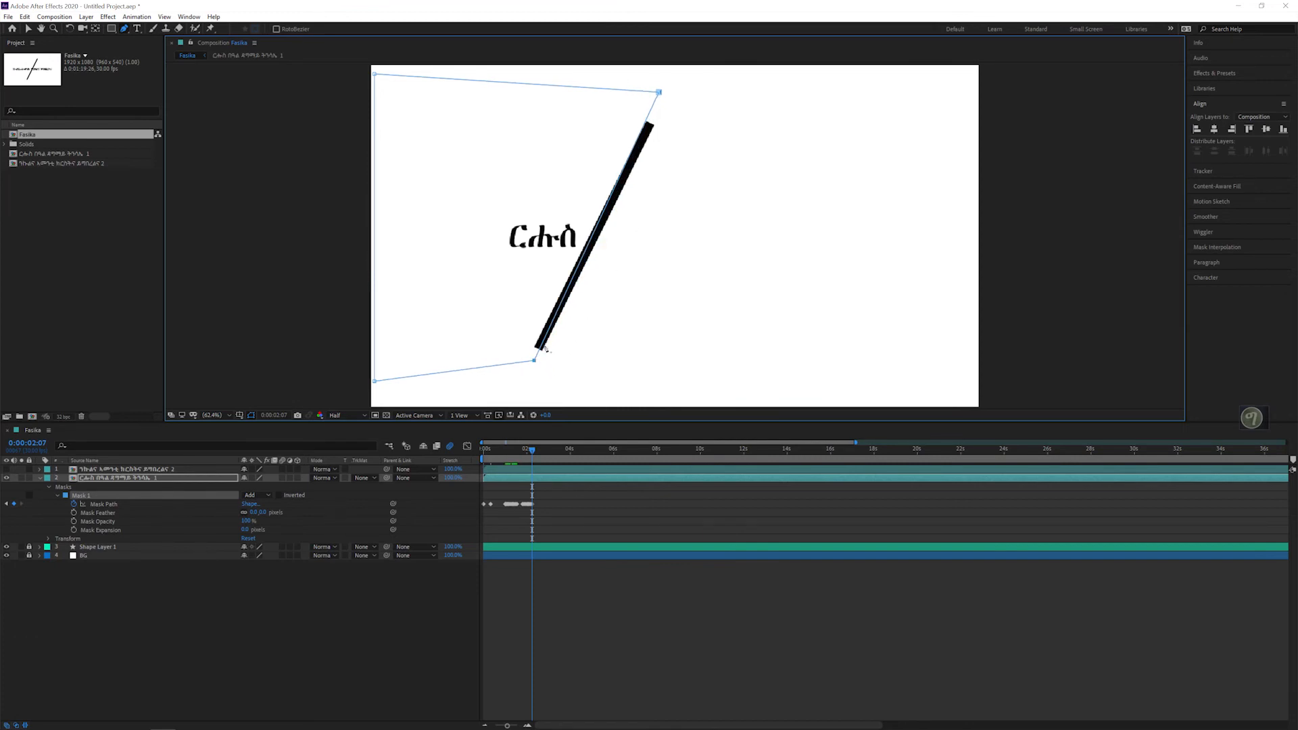
pyautogui.press('pagedown')
pyautogui.moveTo(660, 93); pyautogui.dragTo(639, 90)
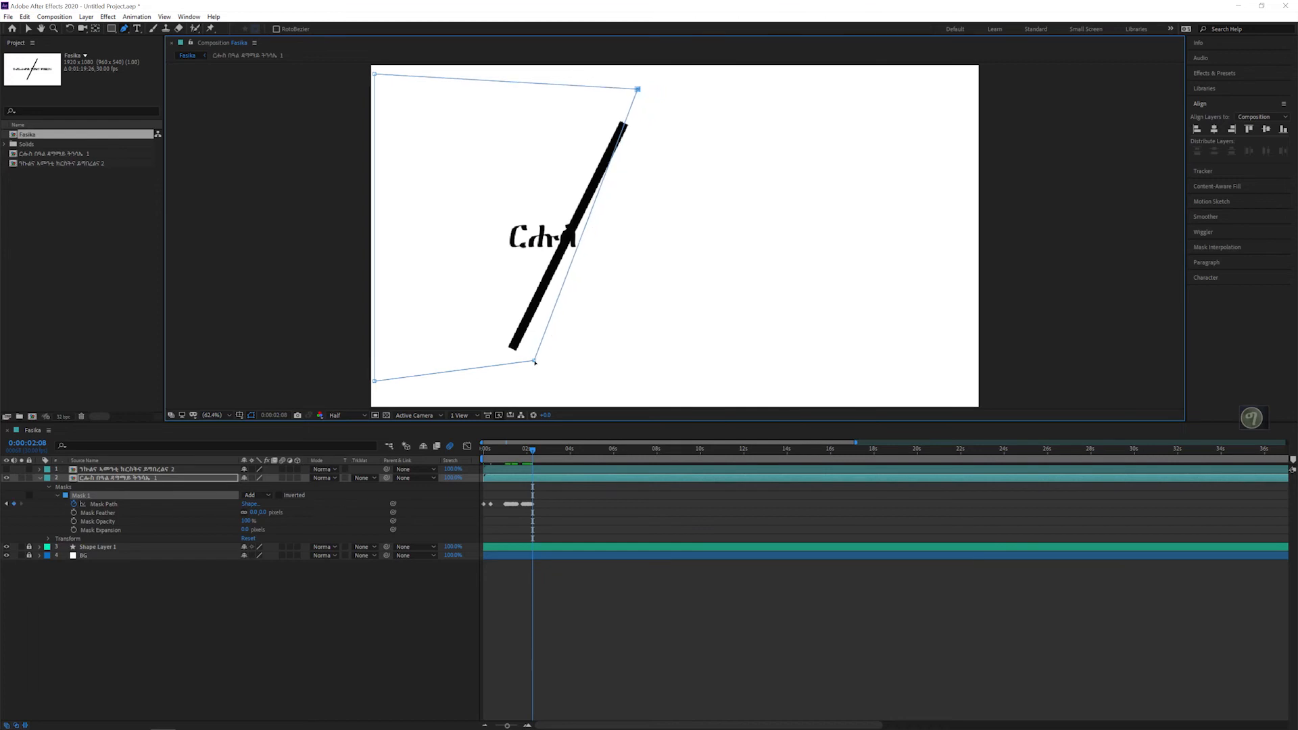
pyautogui.moveTo(534, 362); pyautogui.dragTo(507, 366)
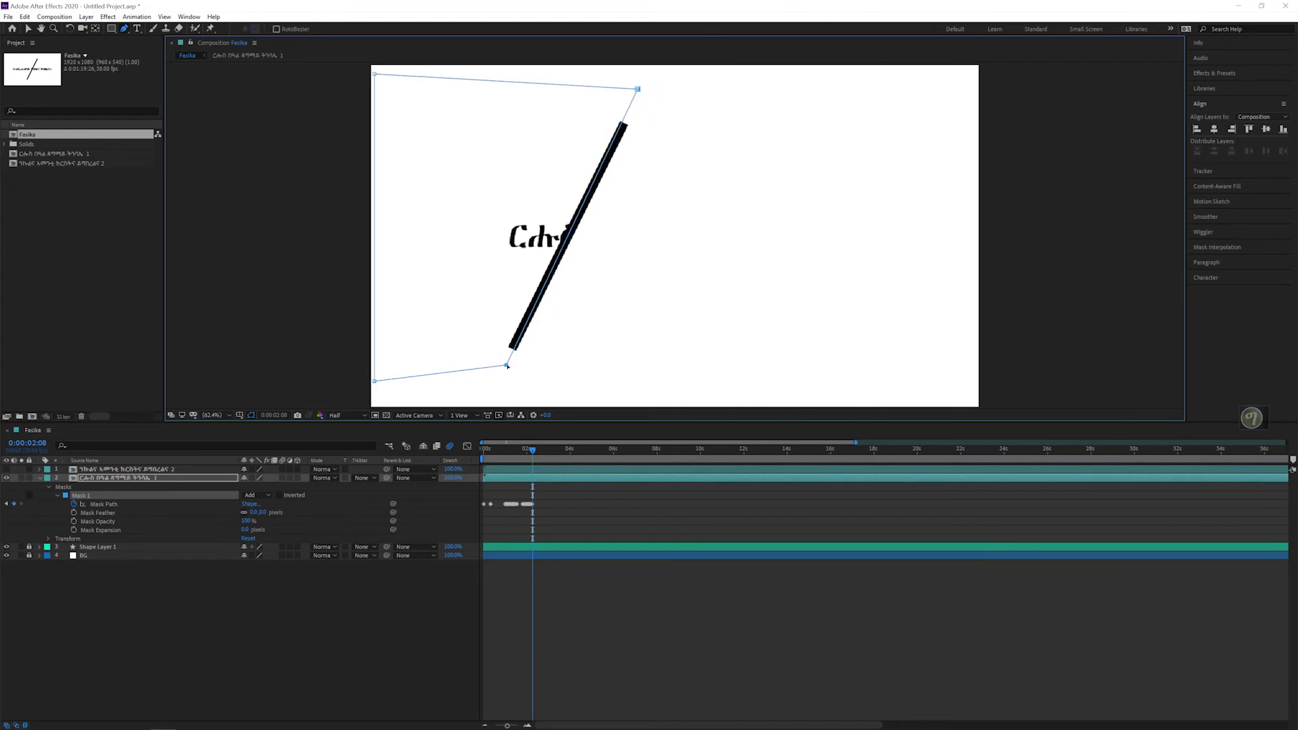
# Step: Shift the two right mask corners left to the line at 0:00:02:09 and 0:00:02:10, down to the first word's opening letter
pyautogui.press('pagedown')
pyautogui.moveTo(638, 90); pyautogui.dragTo(616, 85)
pyautogui.moveTo(506, 365); pyautogui.dragTo(482, 367)
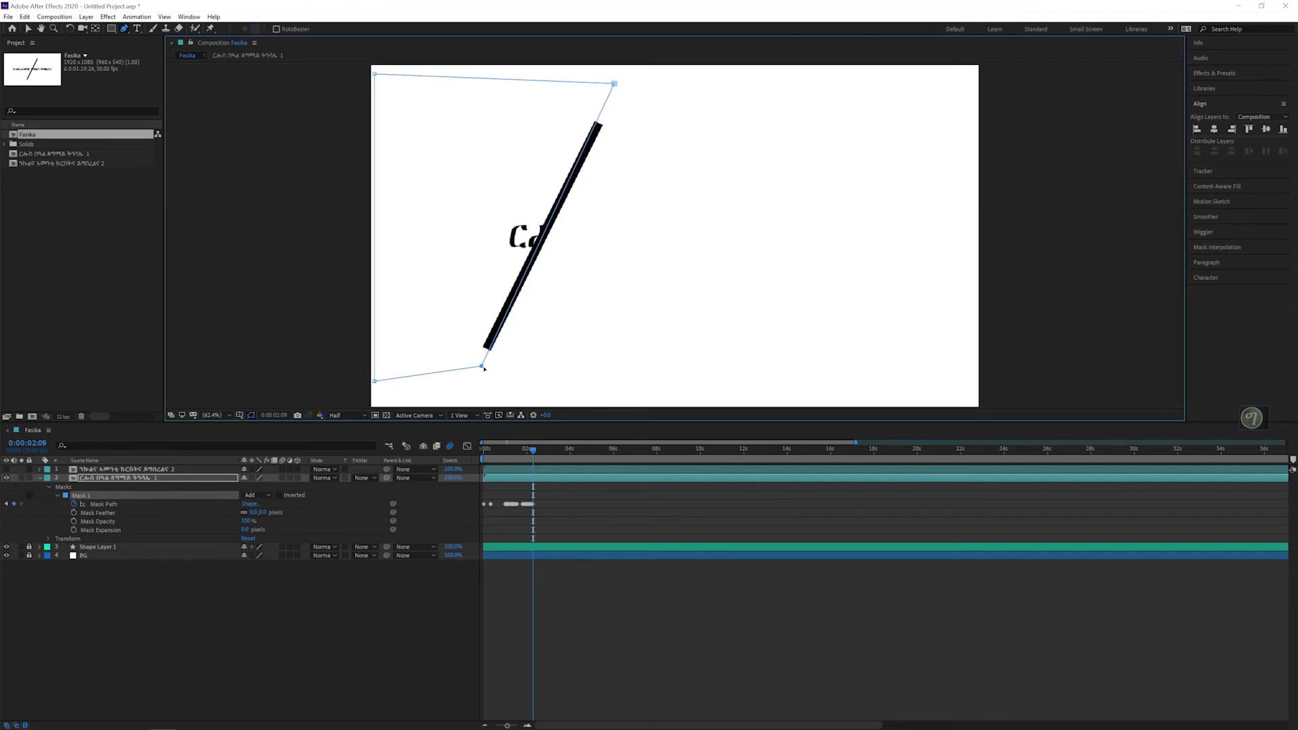
pyautogui.press('pagedown')
pyautogui.moveTo(615, 84); pyautogui.dragTo(594, 80)
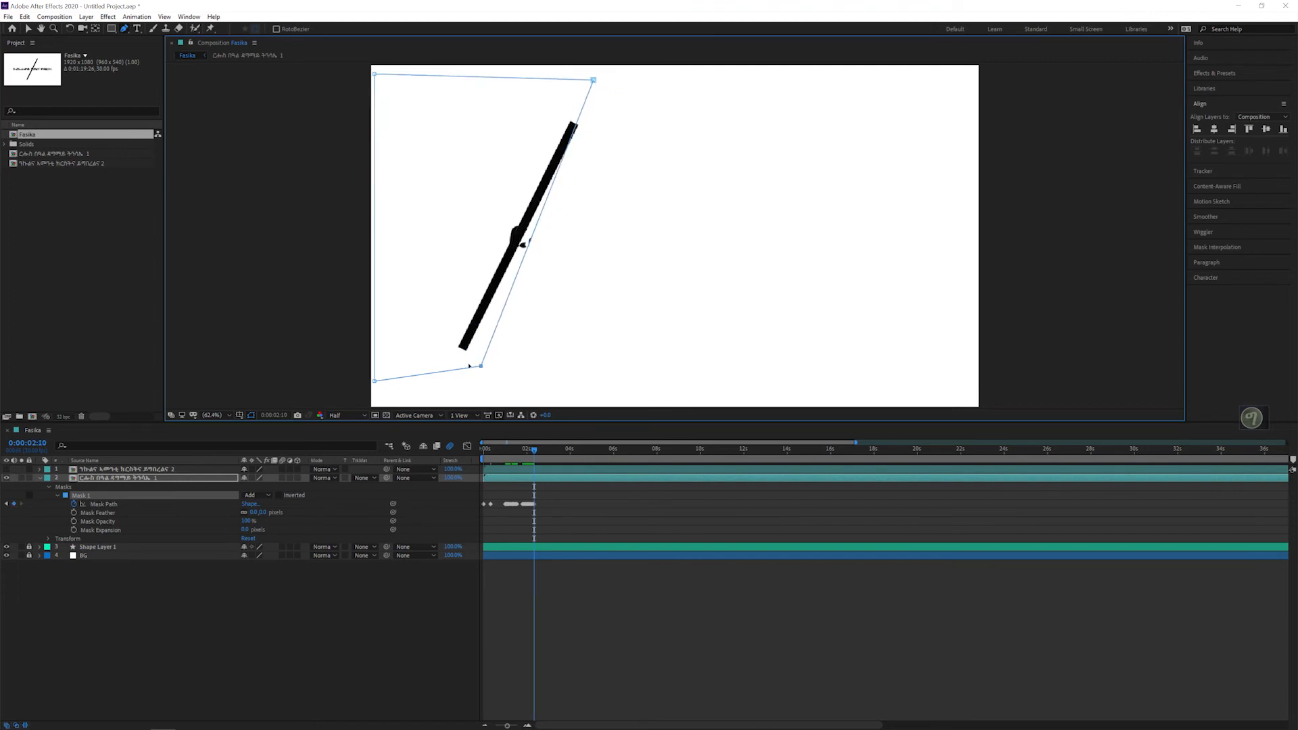
pyautogui.moveTo(481, 366); pyautogui.dragTo(460, 362)
# Step: At 0:00:02:11 and 0:00:02:12, keep both right mask corners on the line as it moves left past the hidden text
pyautogui.press('pagedown')
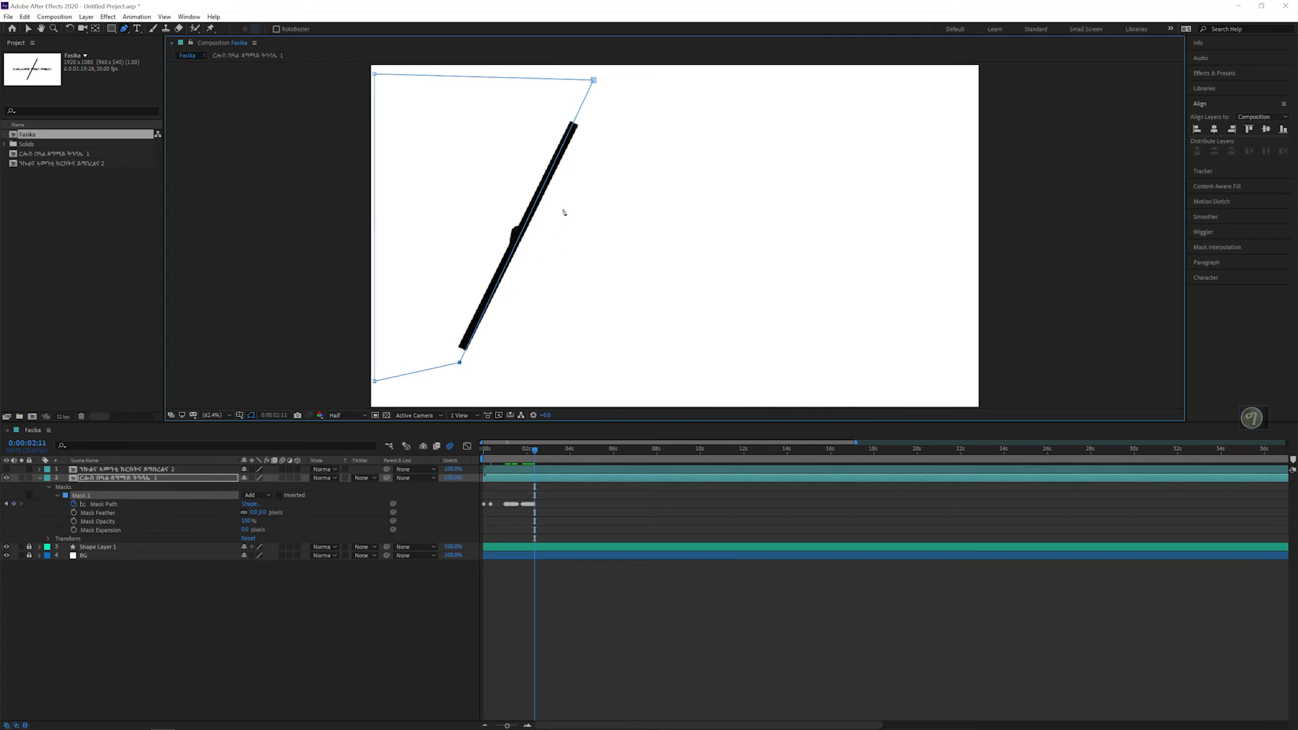
pyautogui.moveTo(593, 80); pyautogui.dragTo(572, 76)
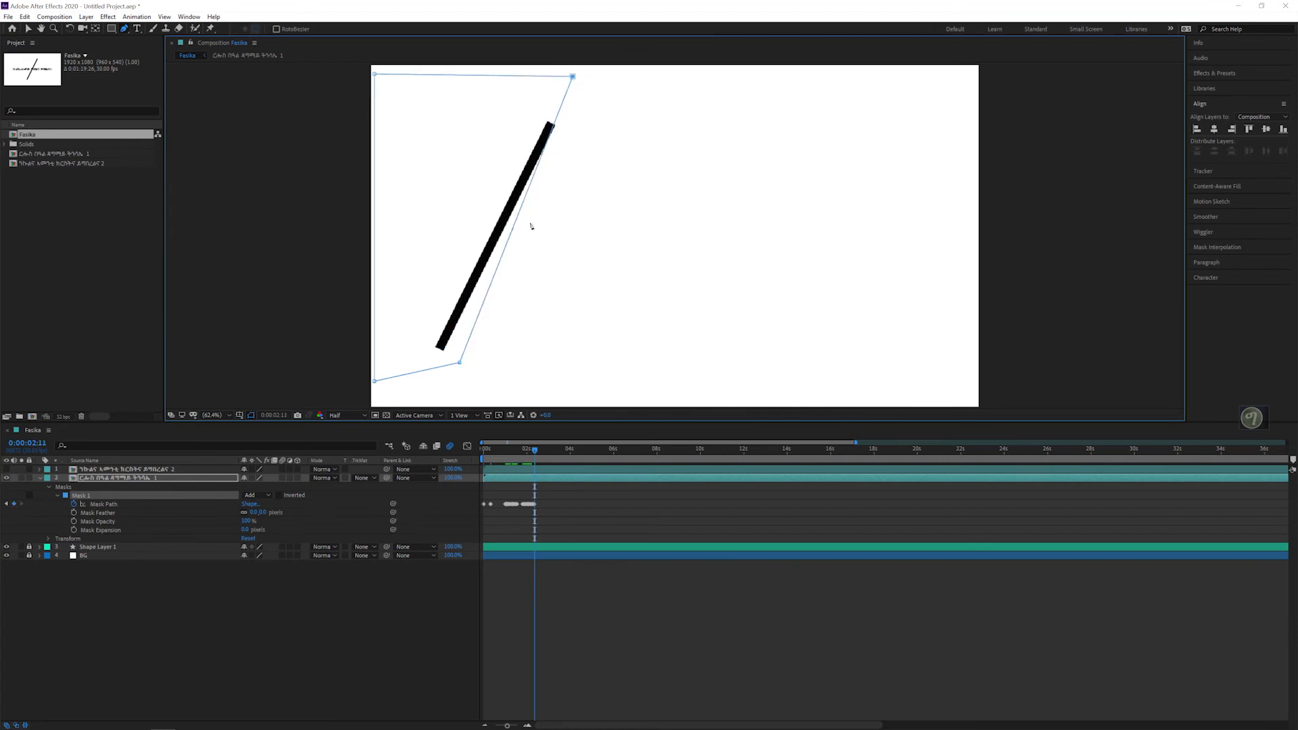
pyautogui.moveTo(459, 364); pyautogui.dragTo(434, 363)
pyautogui.press('pagedown')
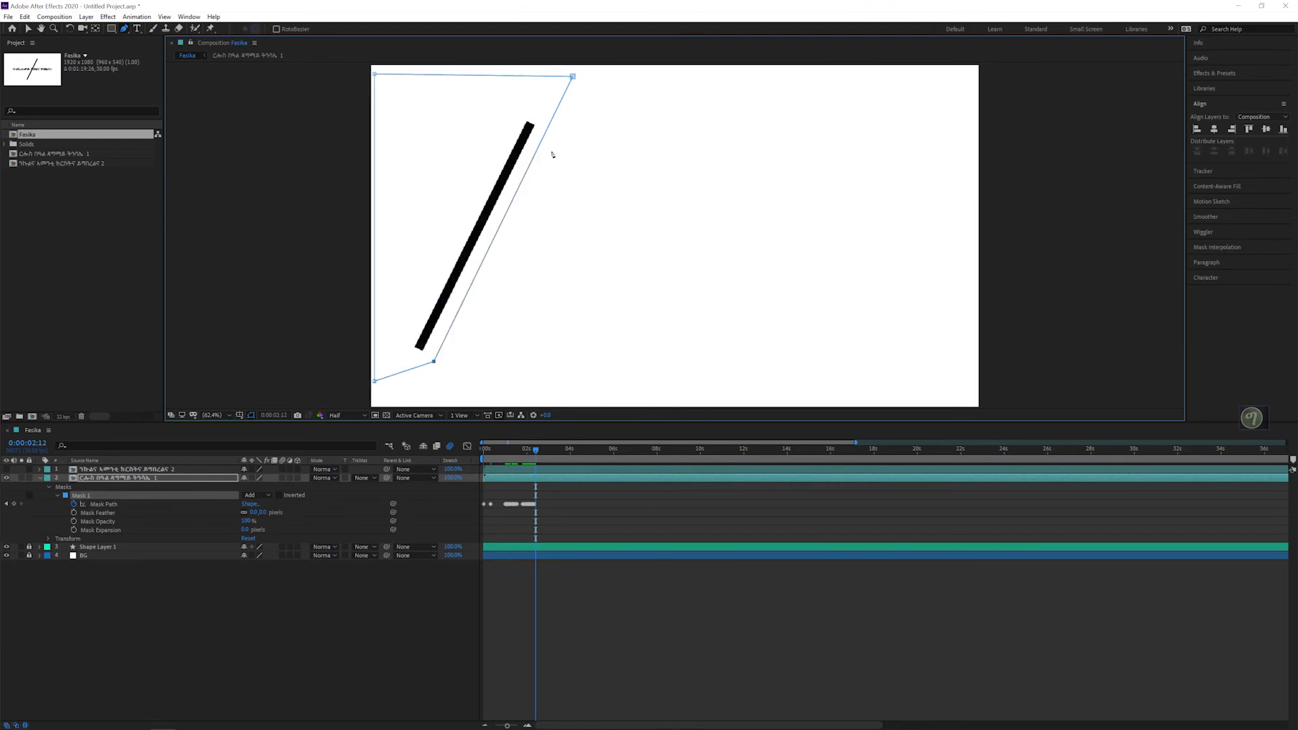
pyautogui.moveTo(574, 77); pyautogui.dragTo(545, 80)
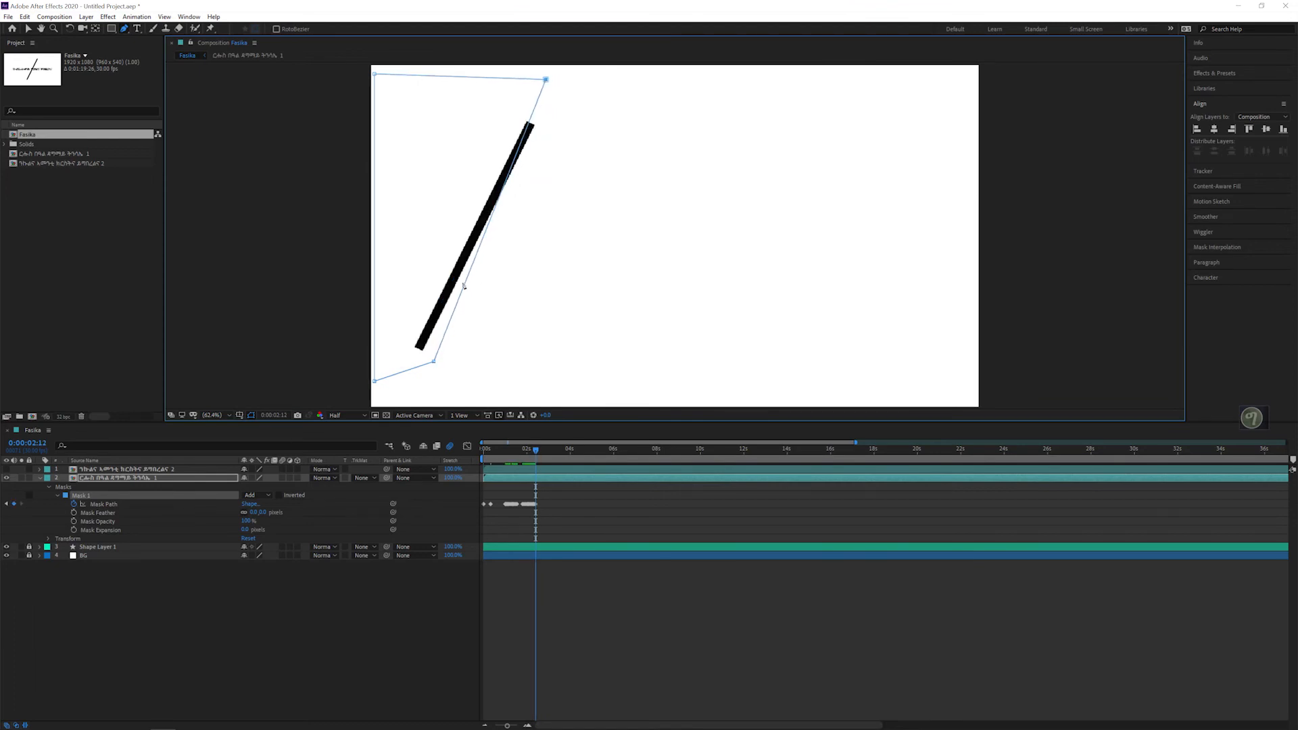
pyautogui.moveTo(433, 363); pyautogui.dragTo(415, 361)
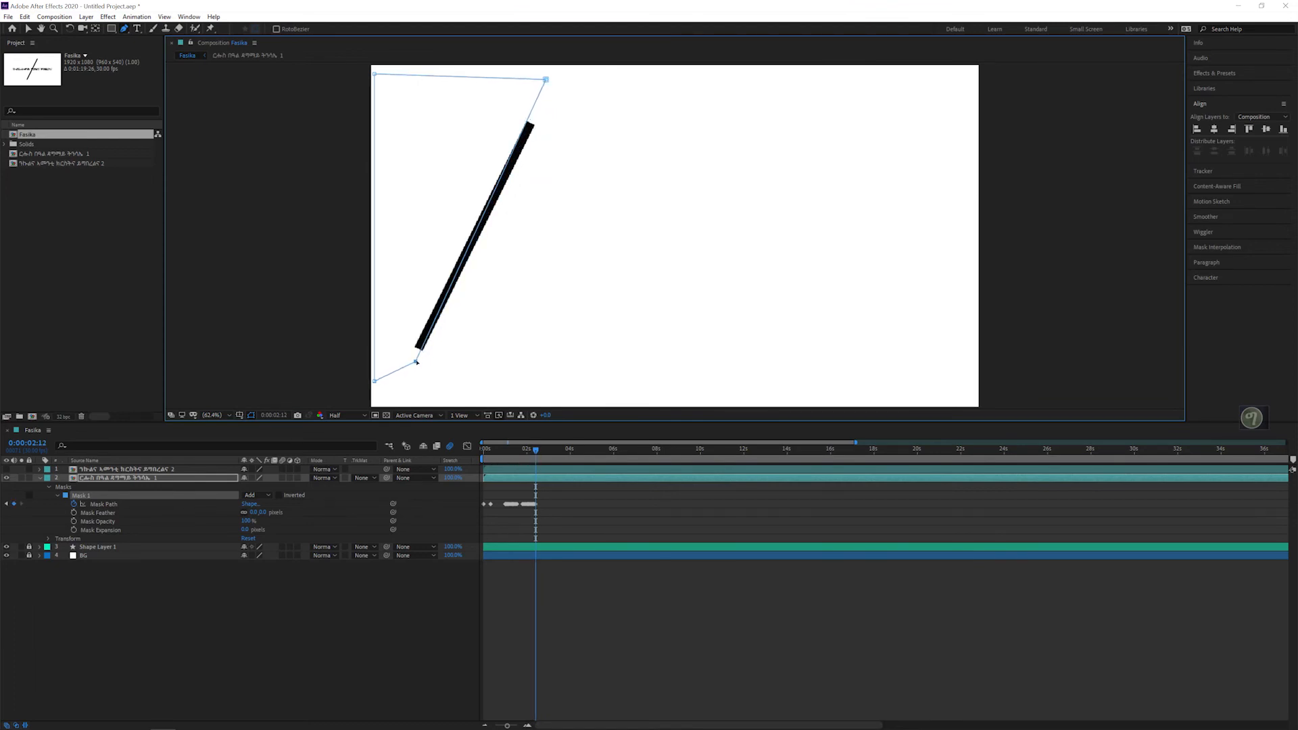
# Step: Finish the mask path by fitting both right corners to the line at 0:00:02:13 and the lower right corner at 0:00:02:14
pyautogui.press('pagedown')
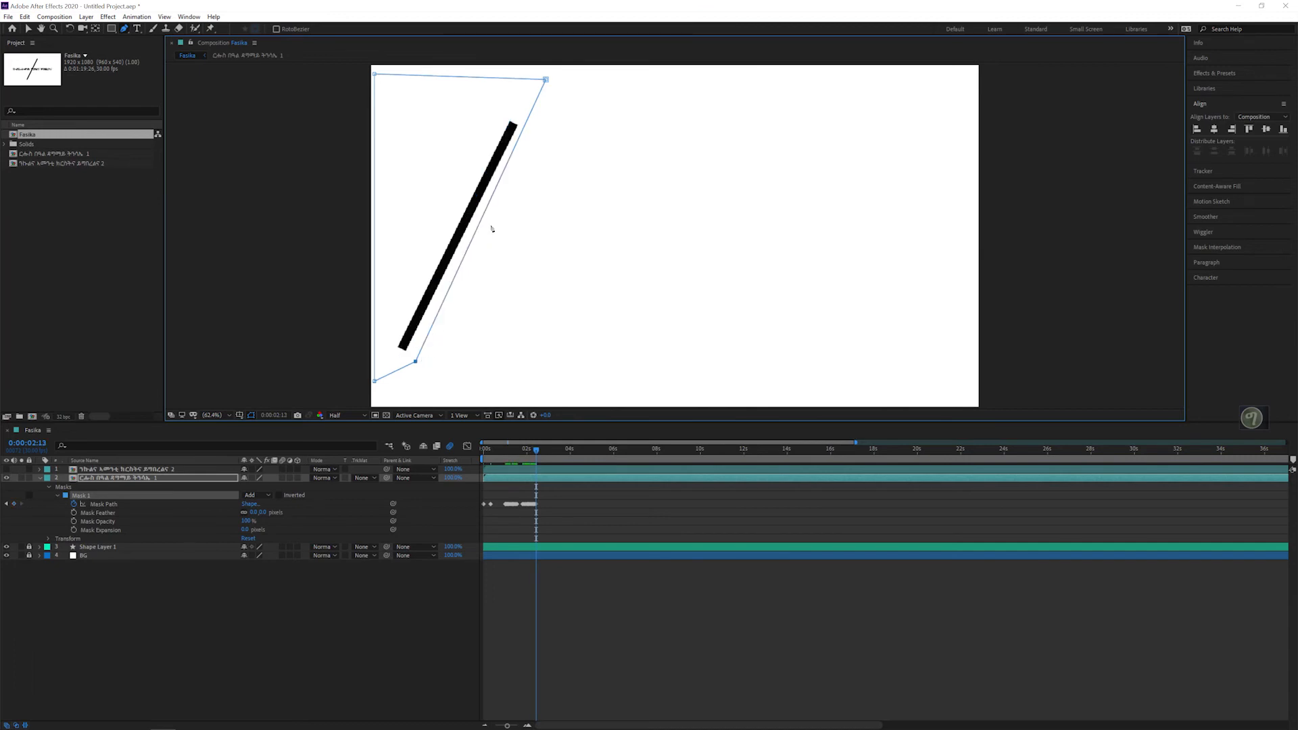
pyautogui.moveTo(546, 80); pyautogui.dragTo(531, 79)
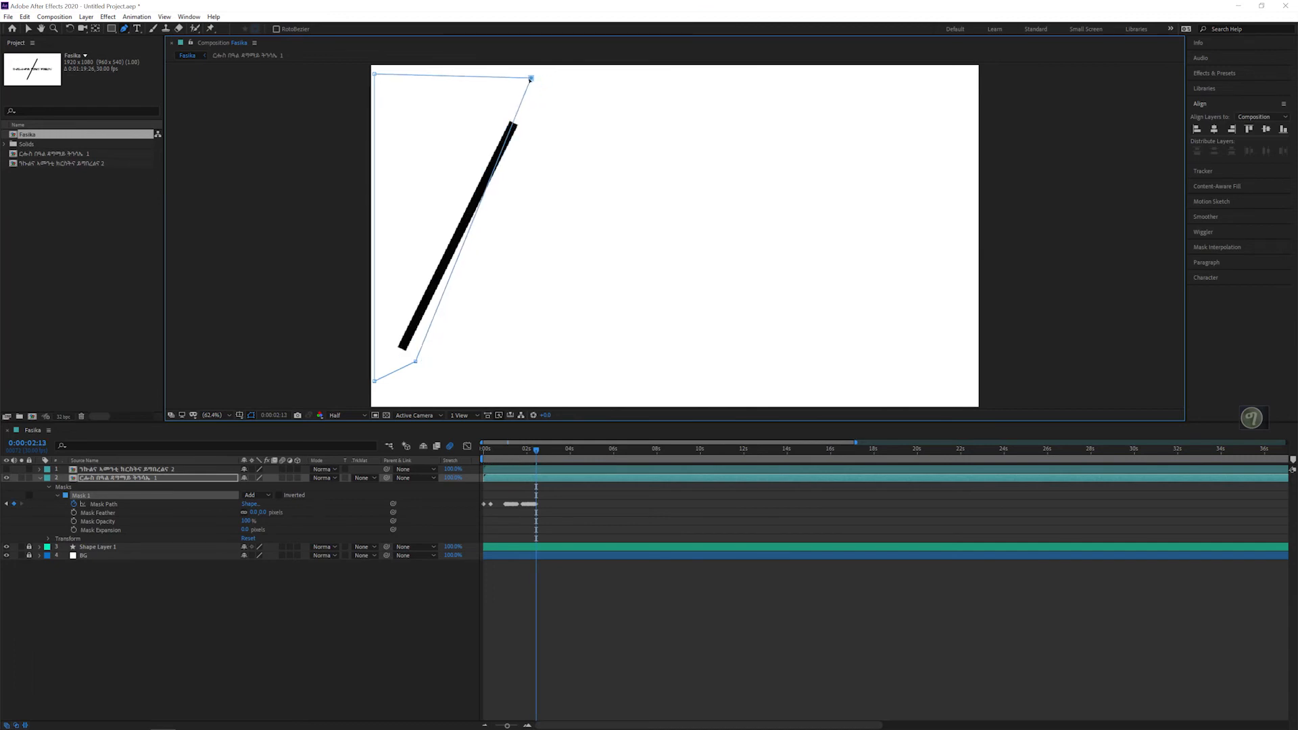
pyautogui.moveTo(414, 363); pyautogui.dragTo(397, 365)
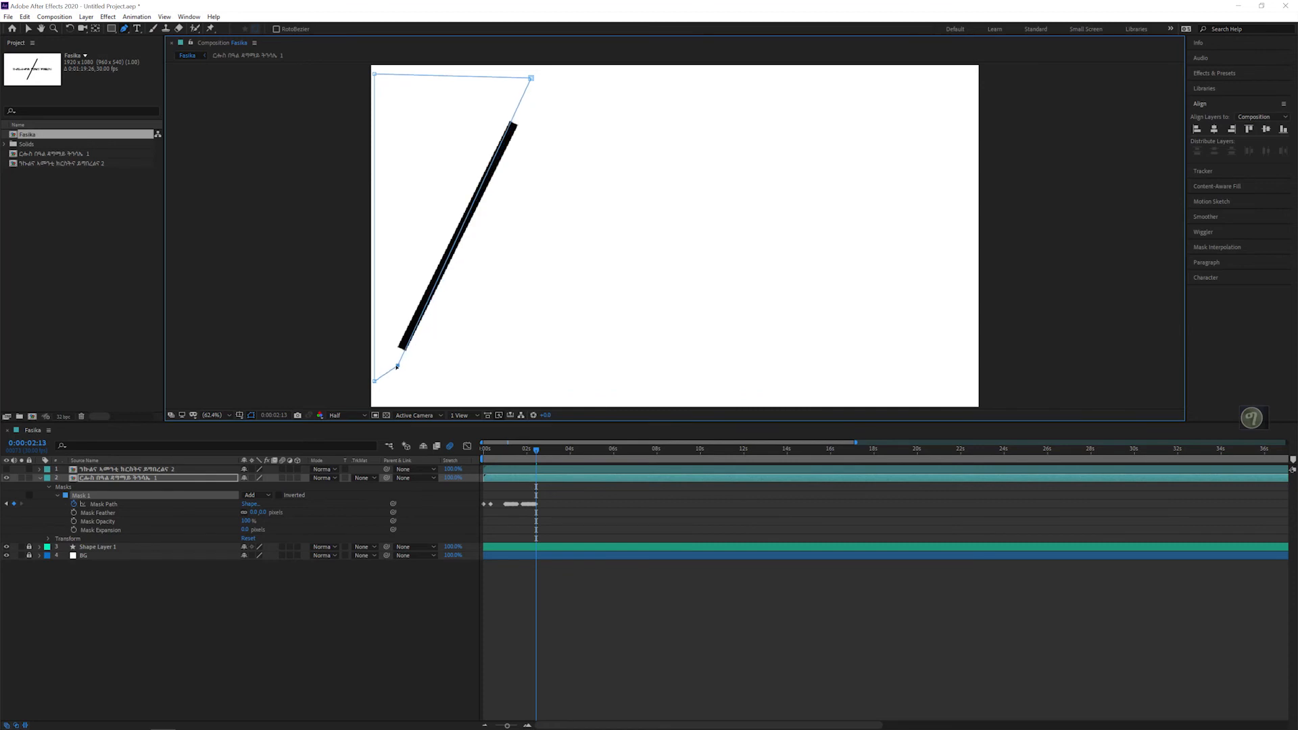
pyautogui.press('pagedown')
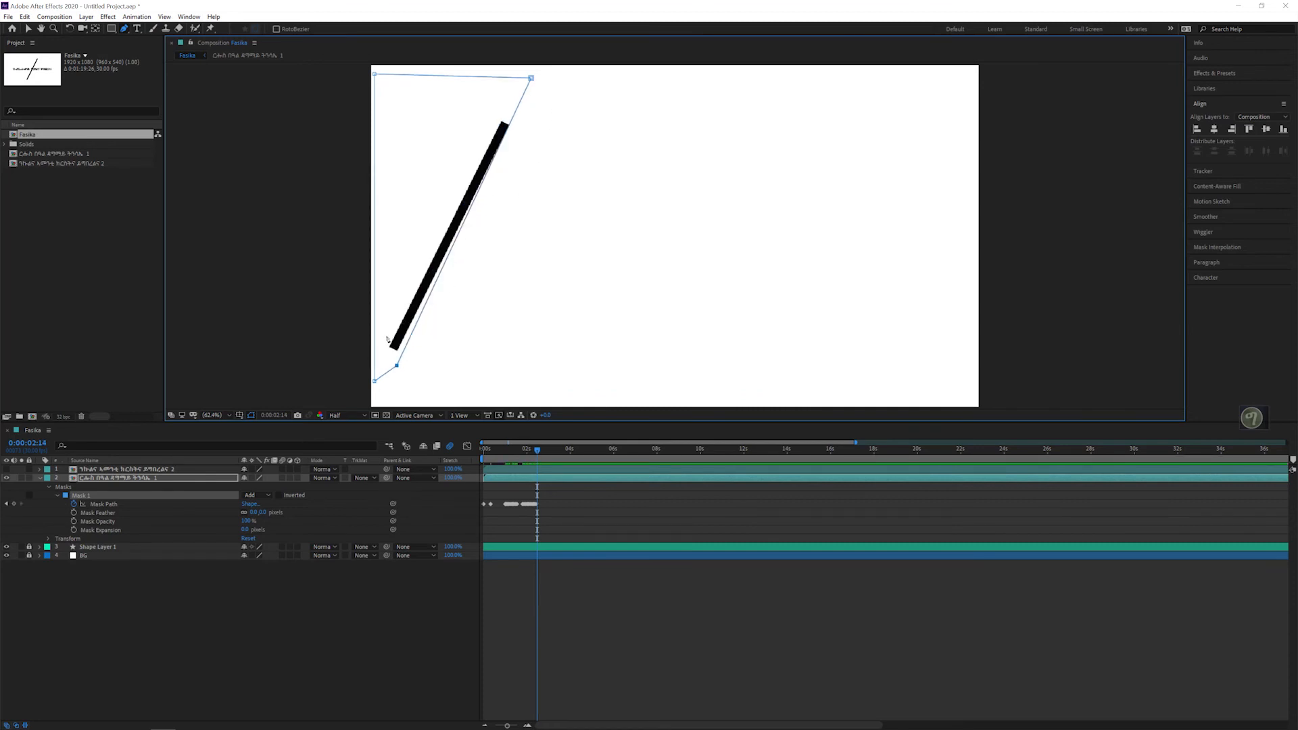
pyautogui.moveTo(397, 366); pyautogui.dragTo(387, 364)
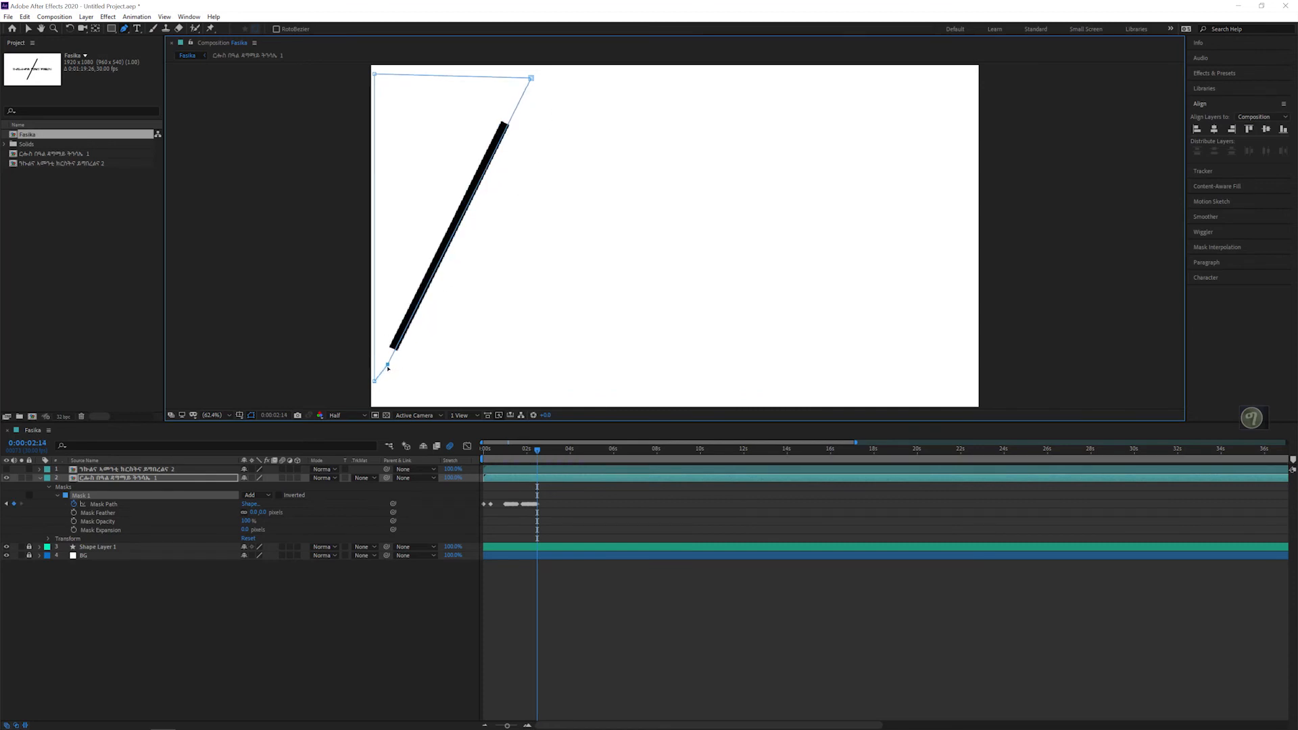
# Step: Deselect the mask and preview the animation to check how the line reveals and hides the first text
pyautogui.press('pagedown')
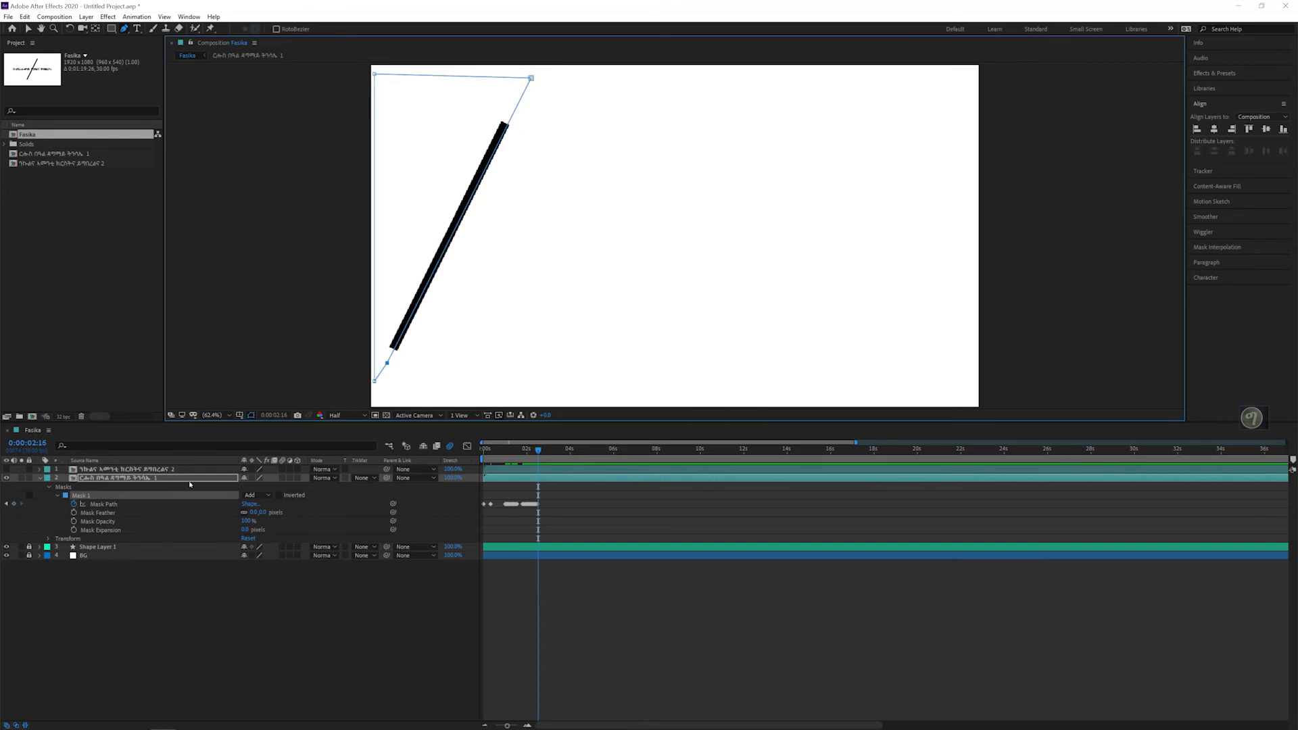
pyautogui.click(107, 327)
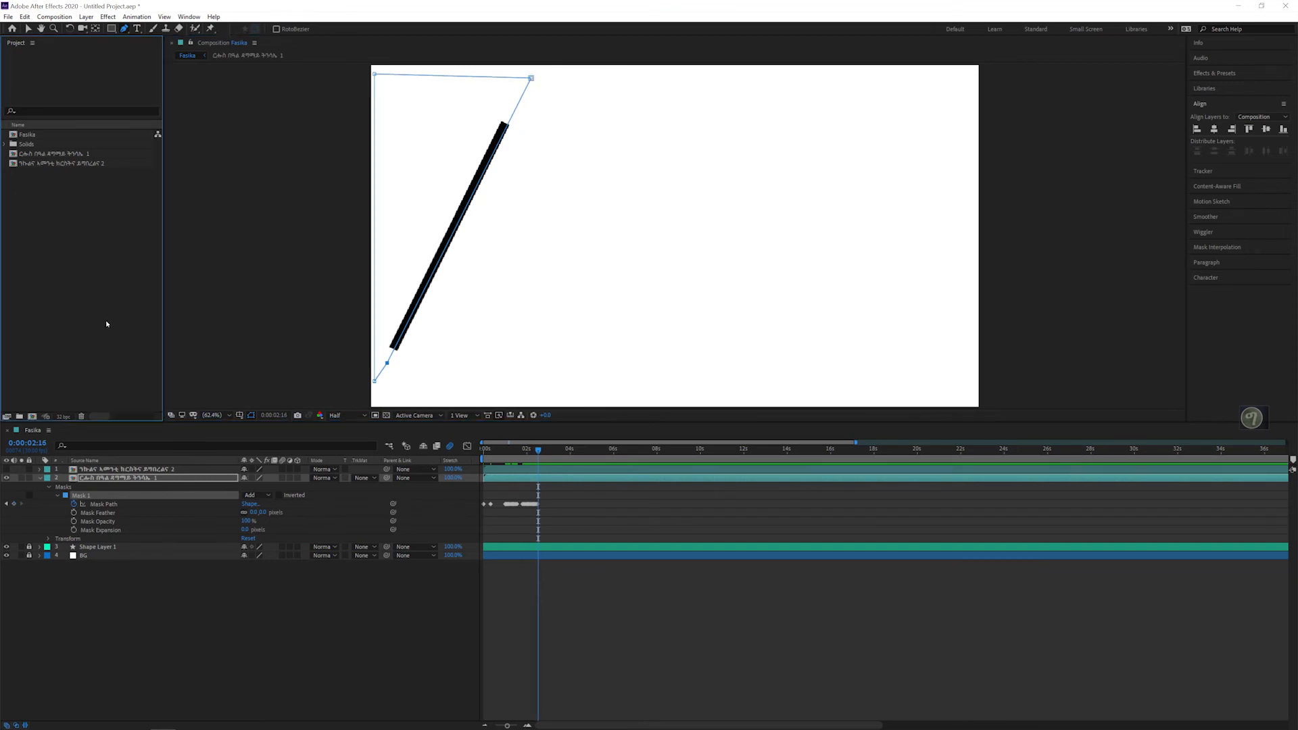
pyautogui.click(231, 615)
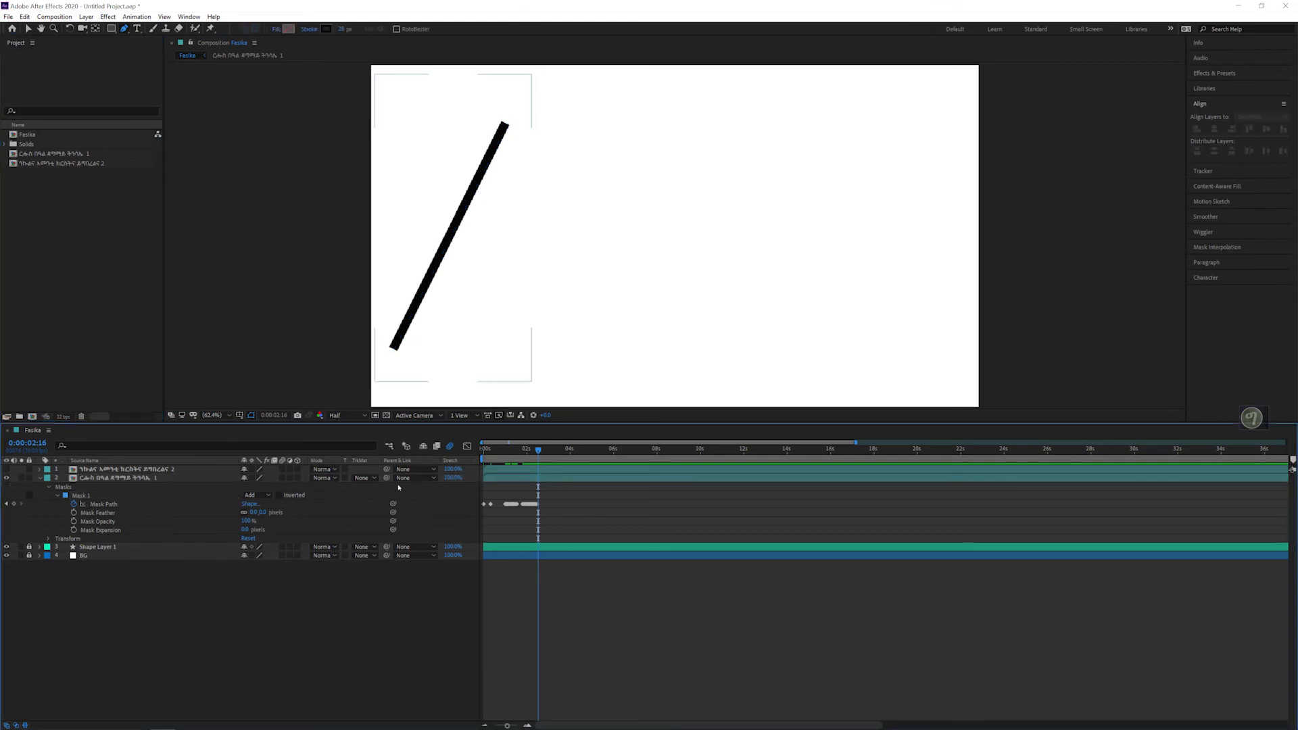
pyautogui.press('space')
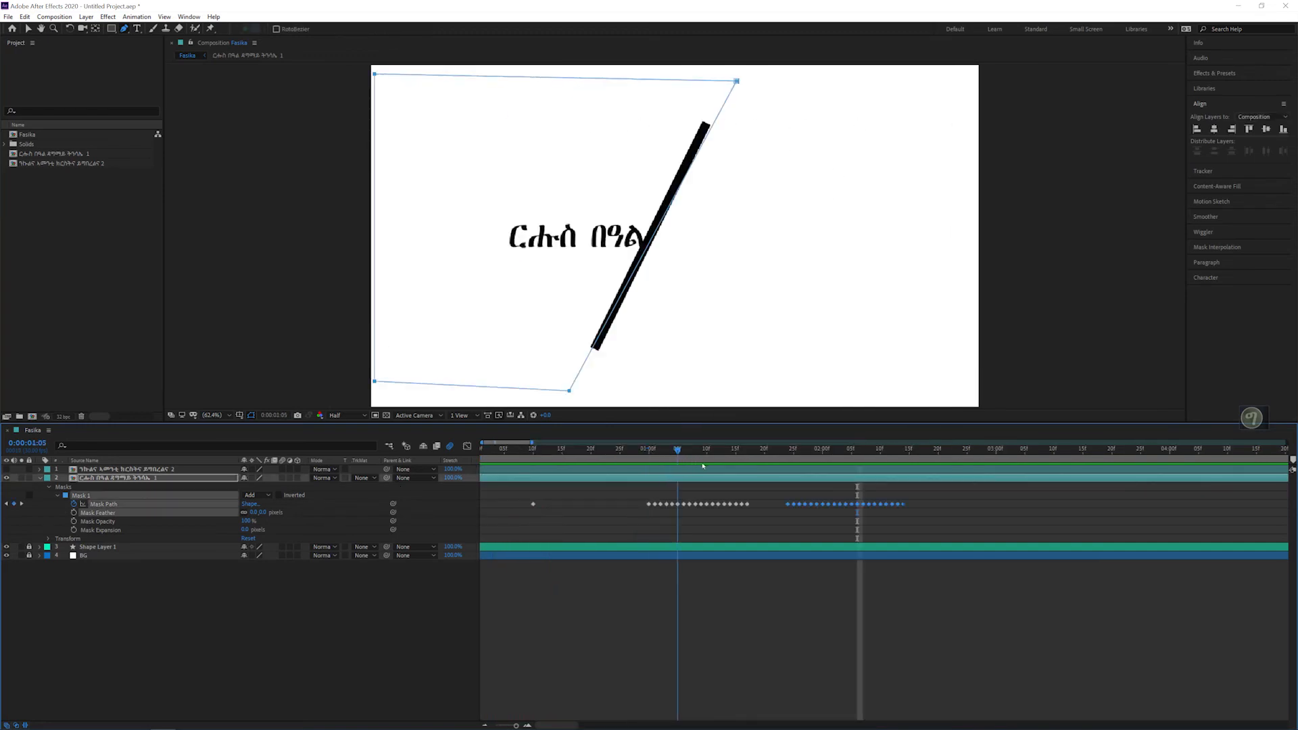
pyautogui.moveTo(797, 471); pyautogui.dragTo(811, 470)
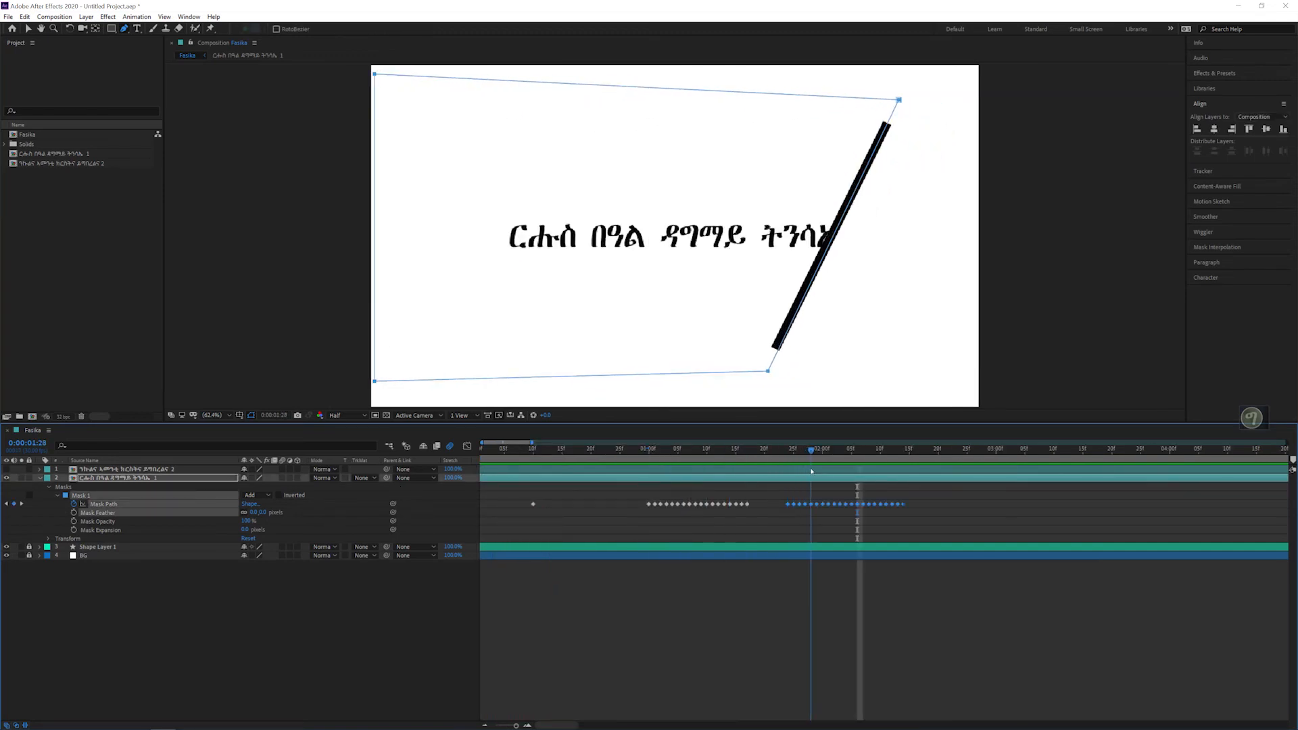
# Step: Make the second text layer visible and keep the first text layer's mask properties expanded
pyautogui.click(40, 477)
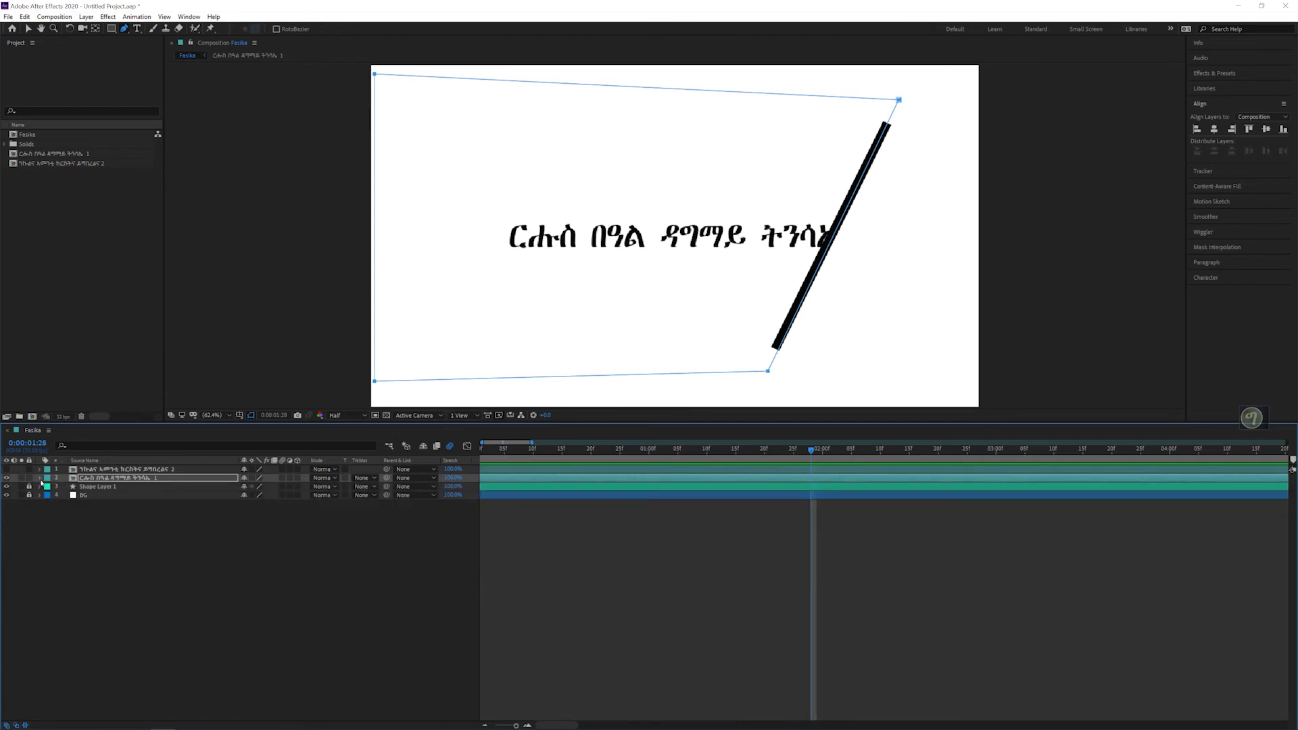
pyautogui.click(7, 470)
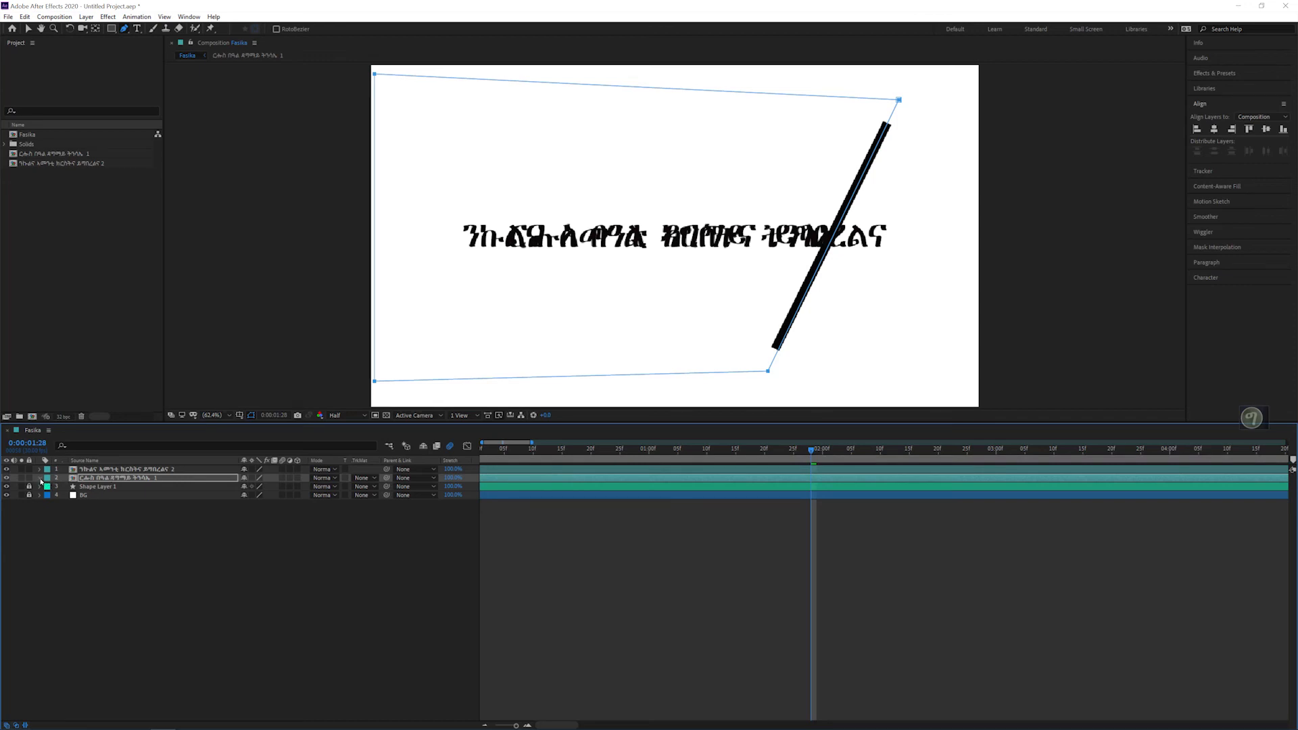
pyautogui.click(40, 478)
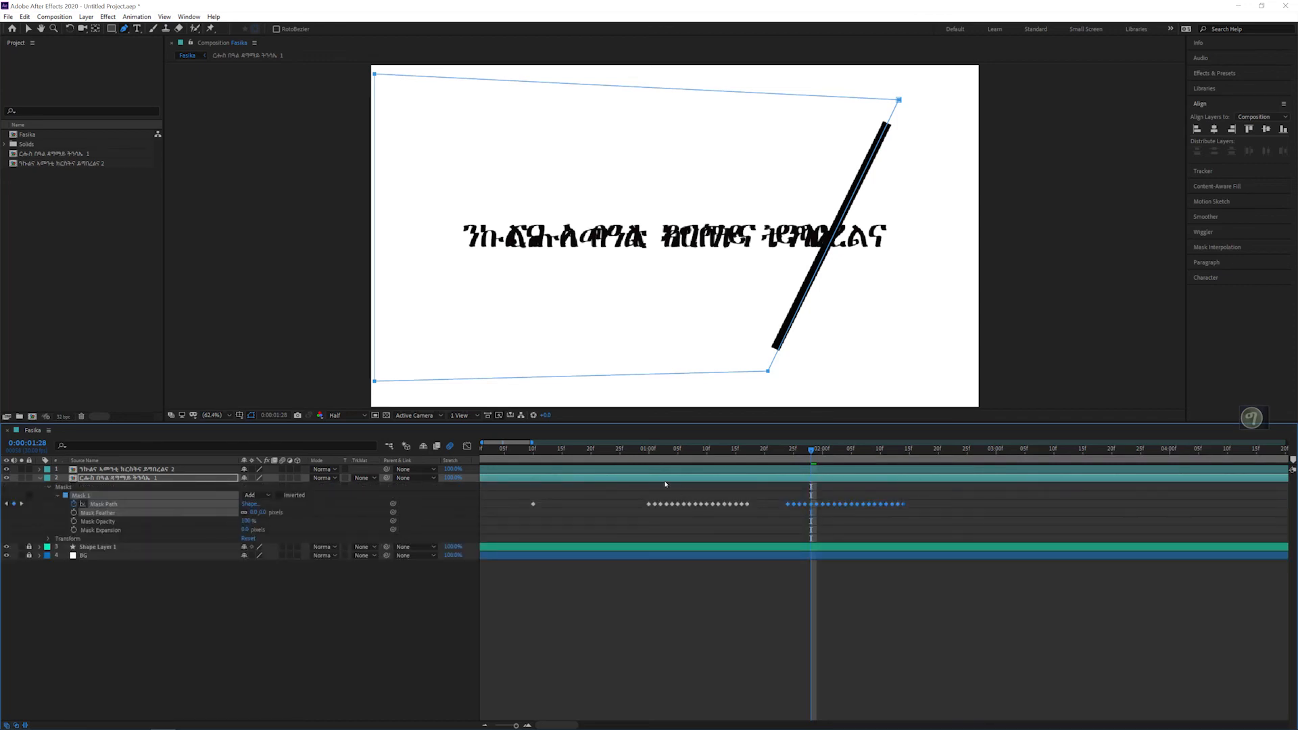
# Step: Copy all of the first text's mask path keyframes except the earliest onto the second text layer at 0:00:02:14, and expand its mask
pyautogui.moveTo(648, 452); pyautogui.dragTo(903, 453)
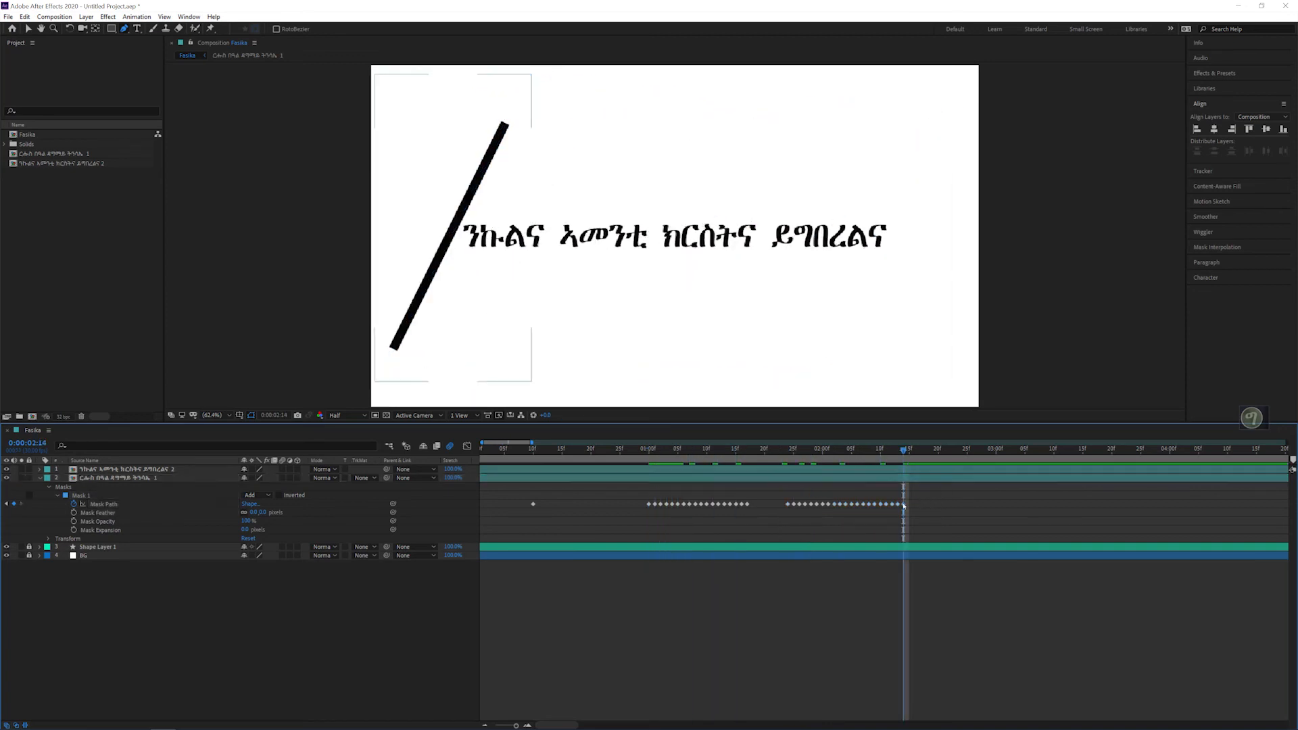
pyautogui.moveTo(939, 497); pyautogui.dragTo(574, 516)
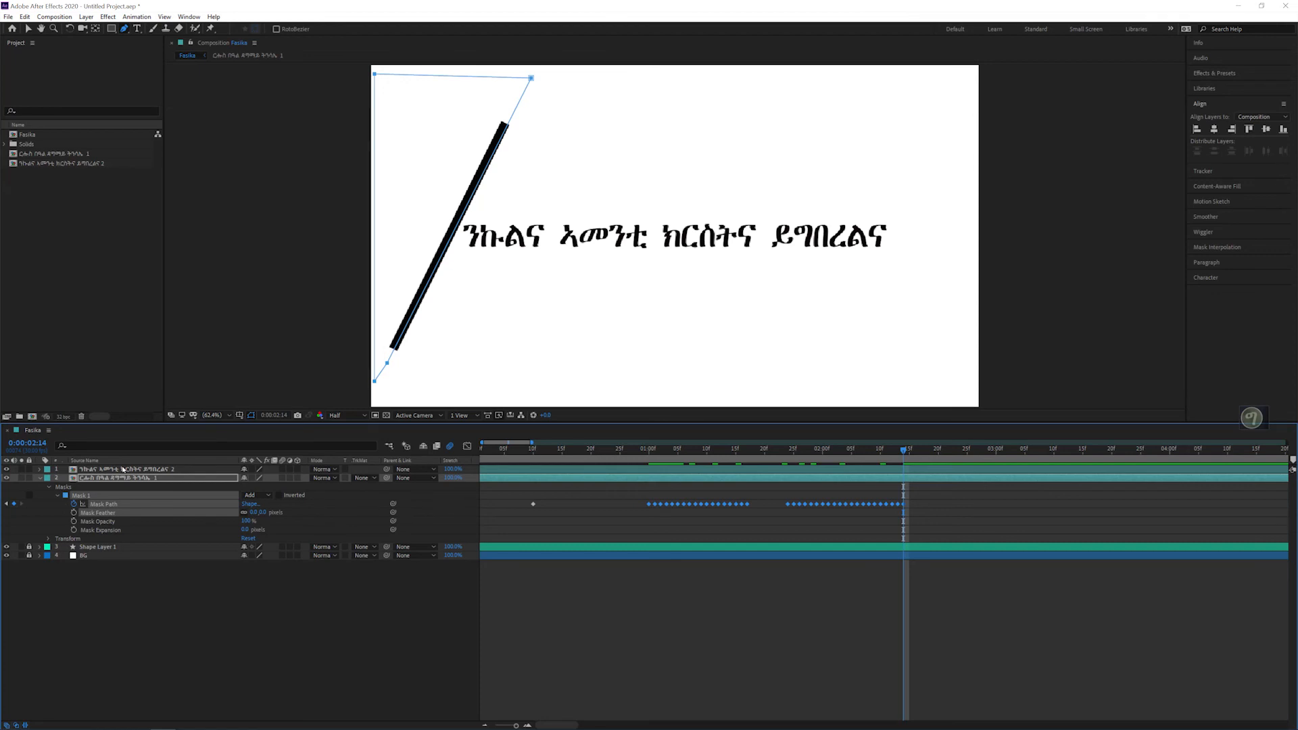
pyautogui.click(123, 468)
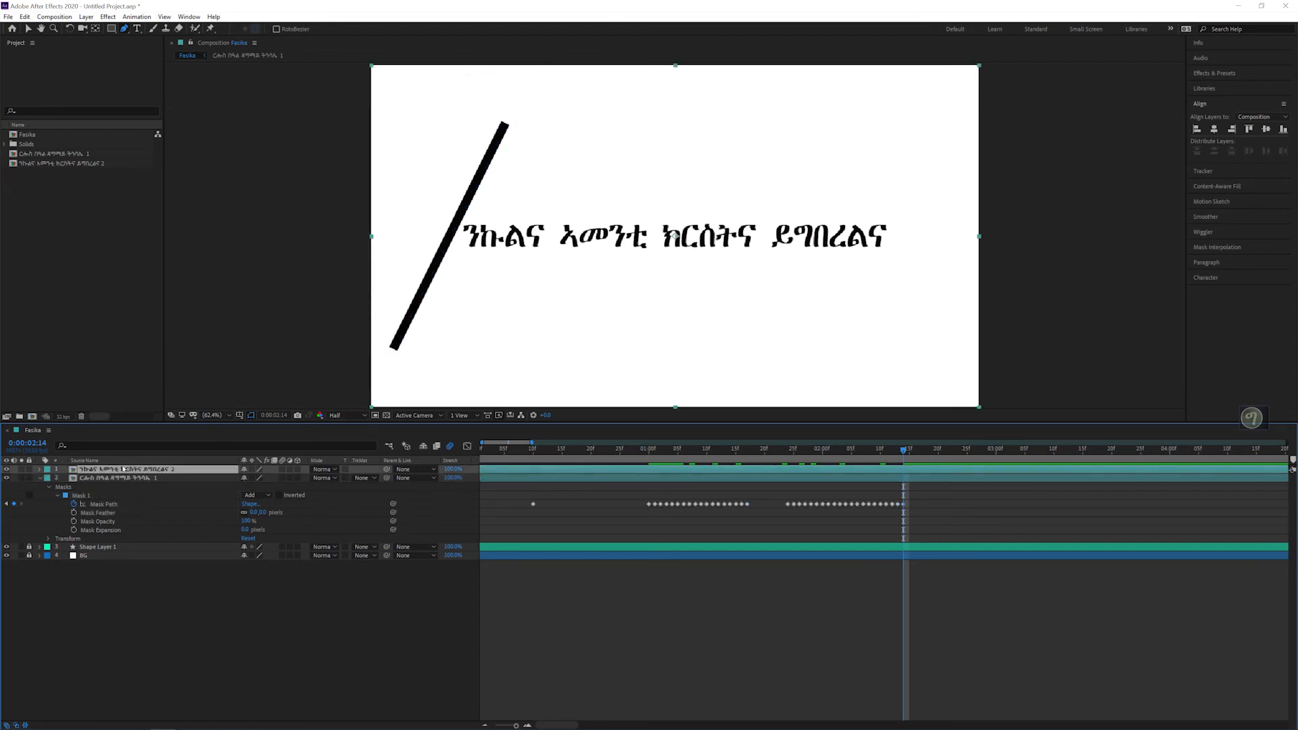
pyautogui.hotkey('ctrl', 'v')
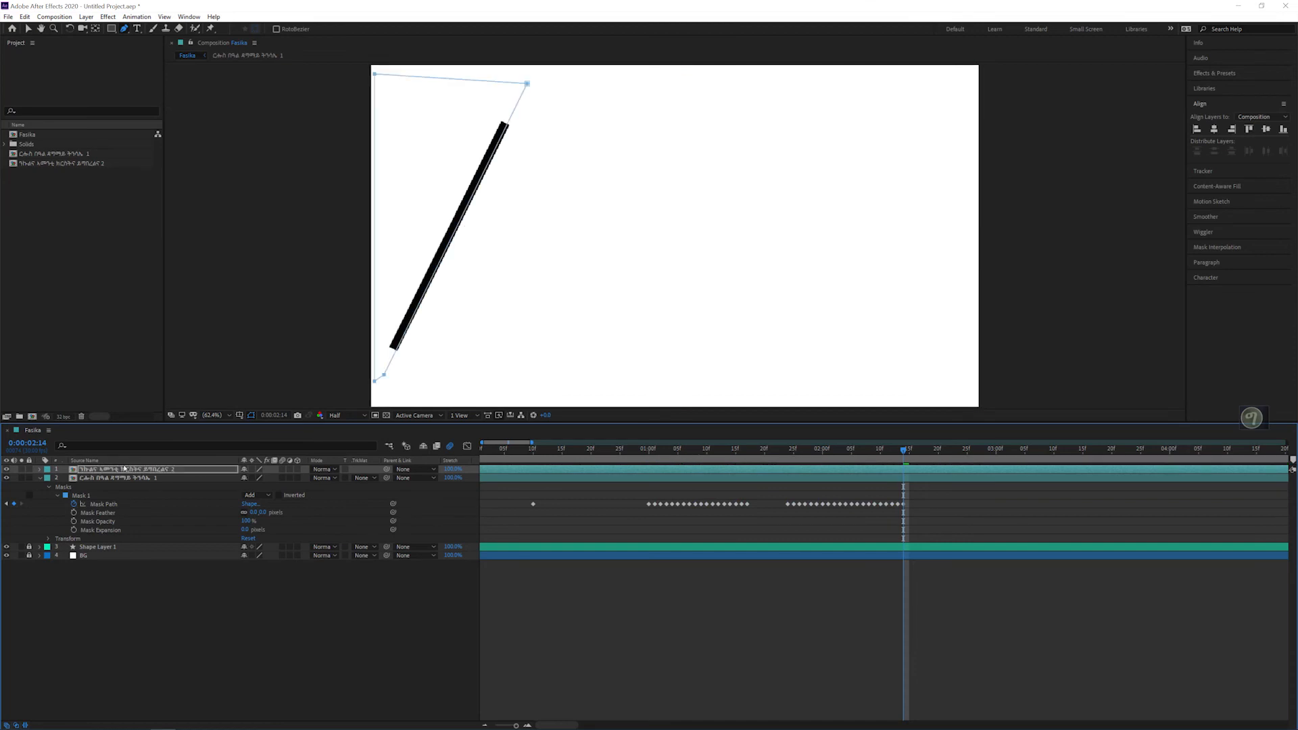
pyautogui.click(38, 470)
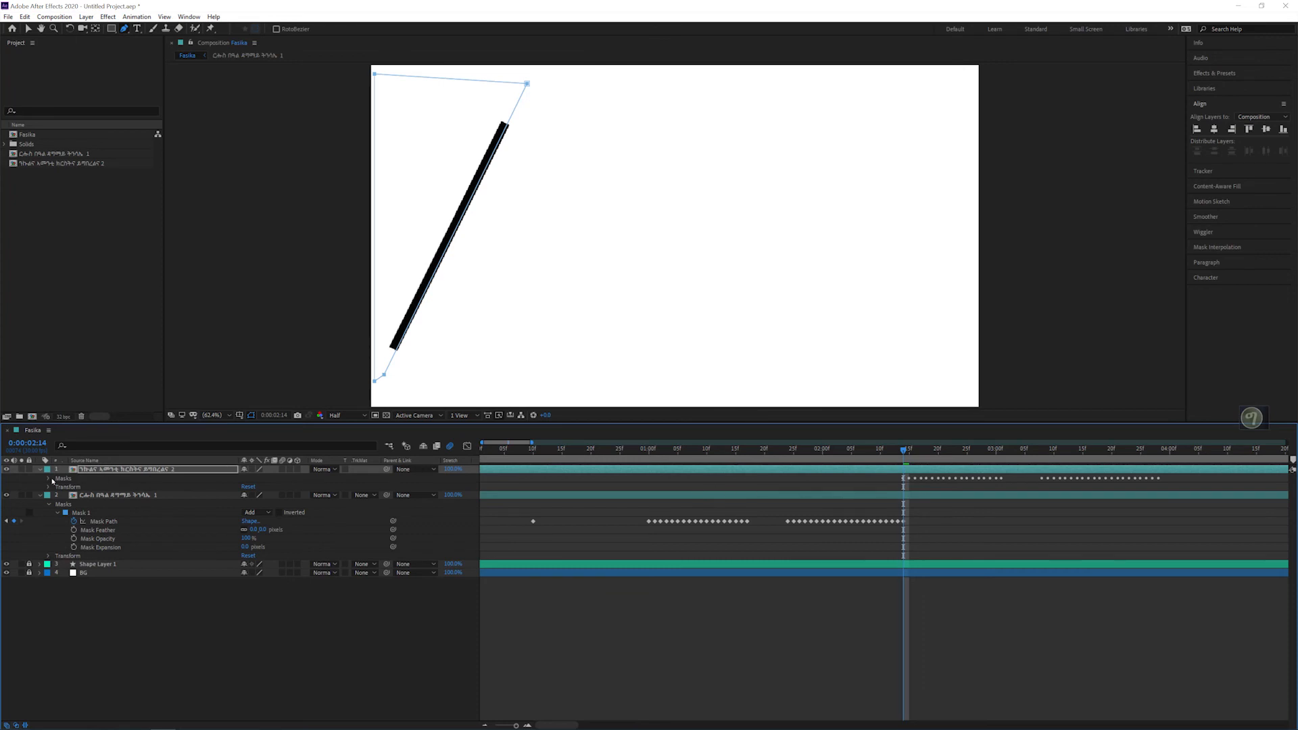
pyautogui.click(48, 479)
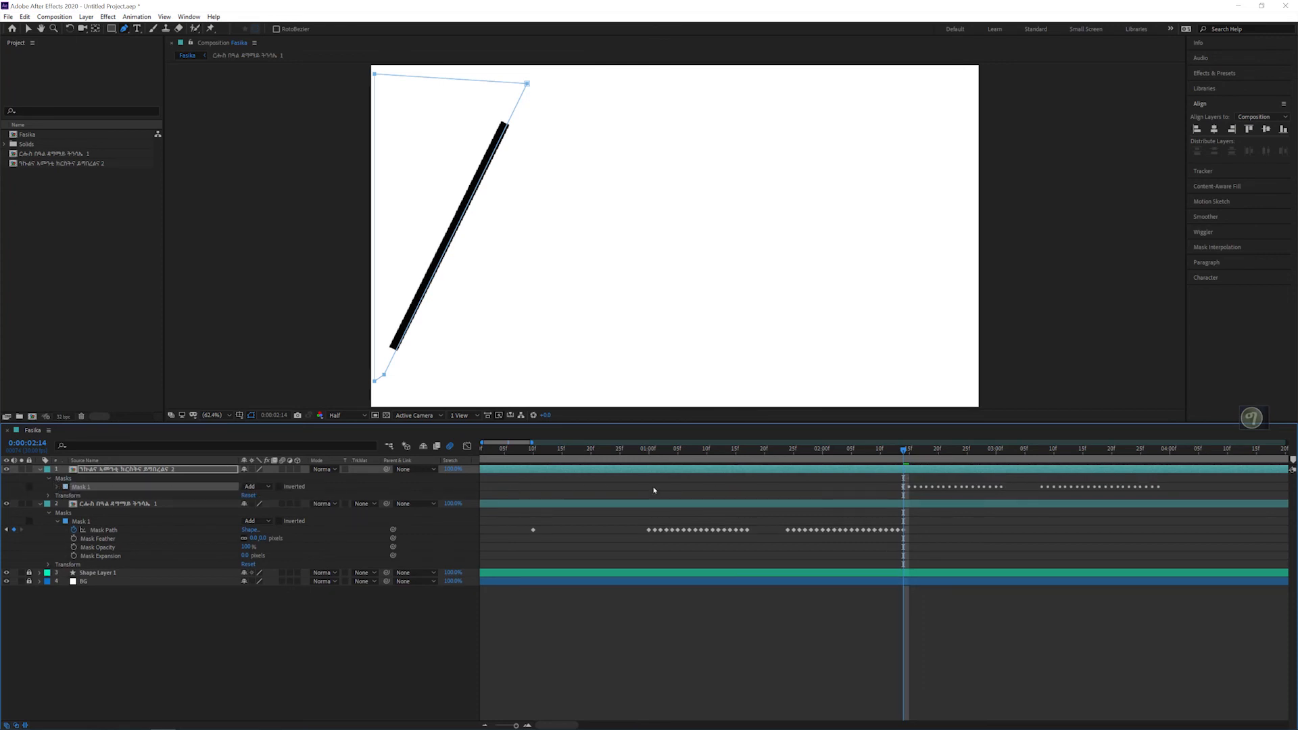
# Step: Expand the second text's mask and move all its mask path keyframes earlier, with the first one just before 0:00:01:00
pyautogui.moveTo(841, 450); pyautogui.dragTo(938, 453)
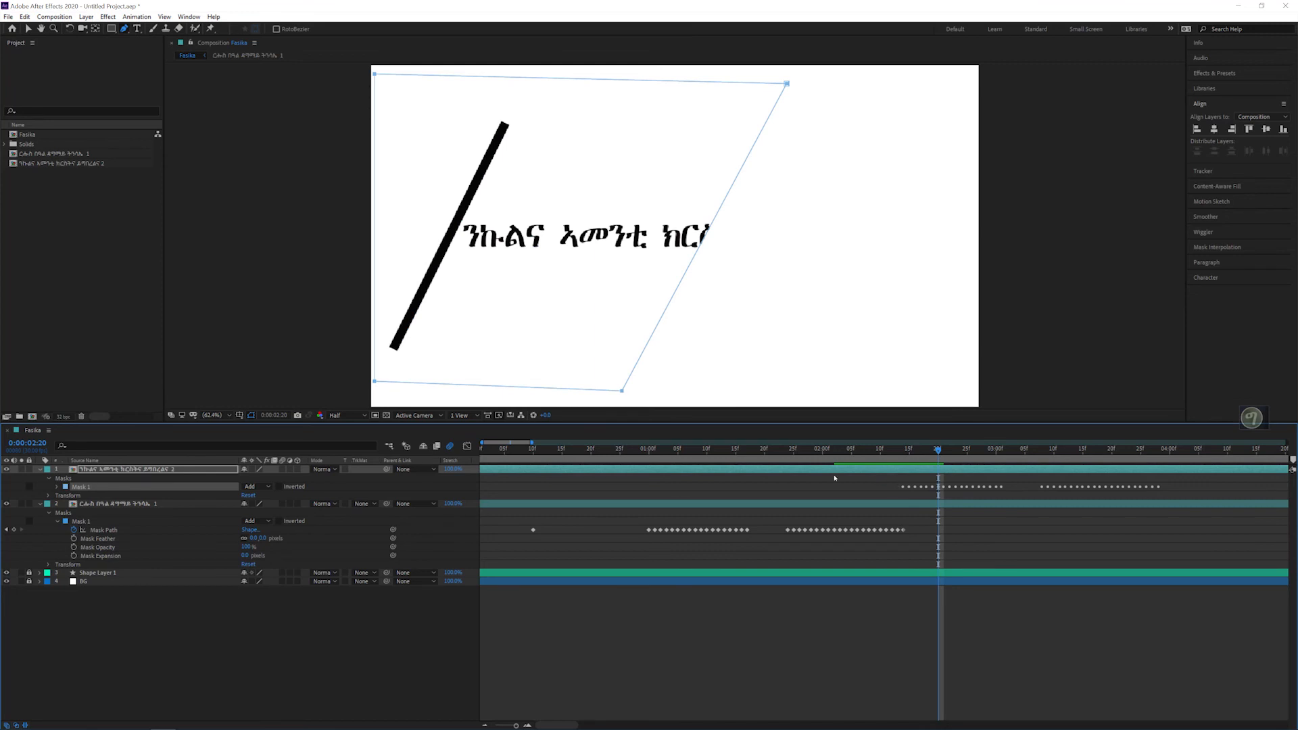
pyautogui.click(57, 488)
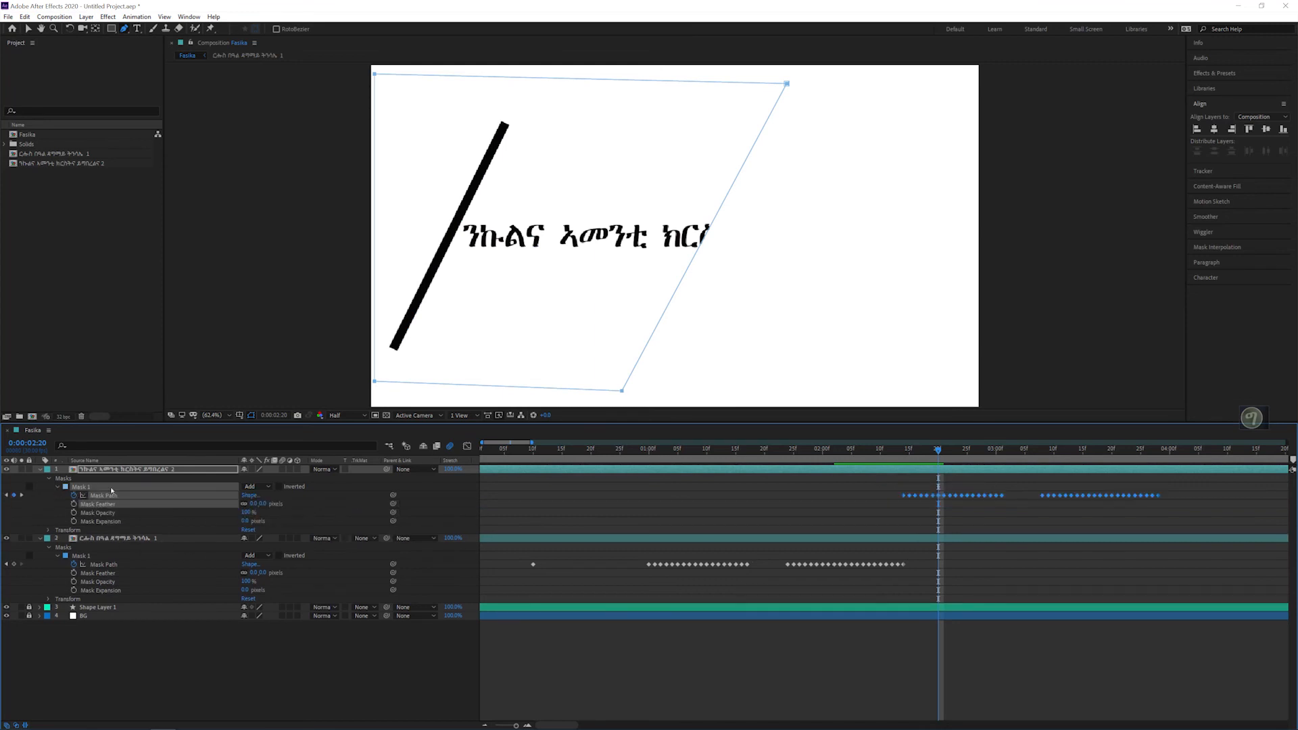
pyautogui.moveTo(874, 490); pyautogui.dragTo(1220, 513)
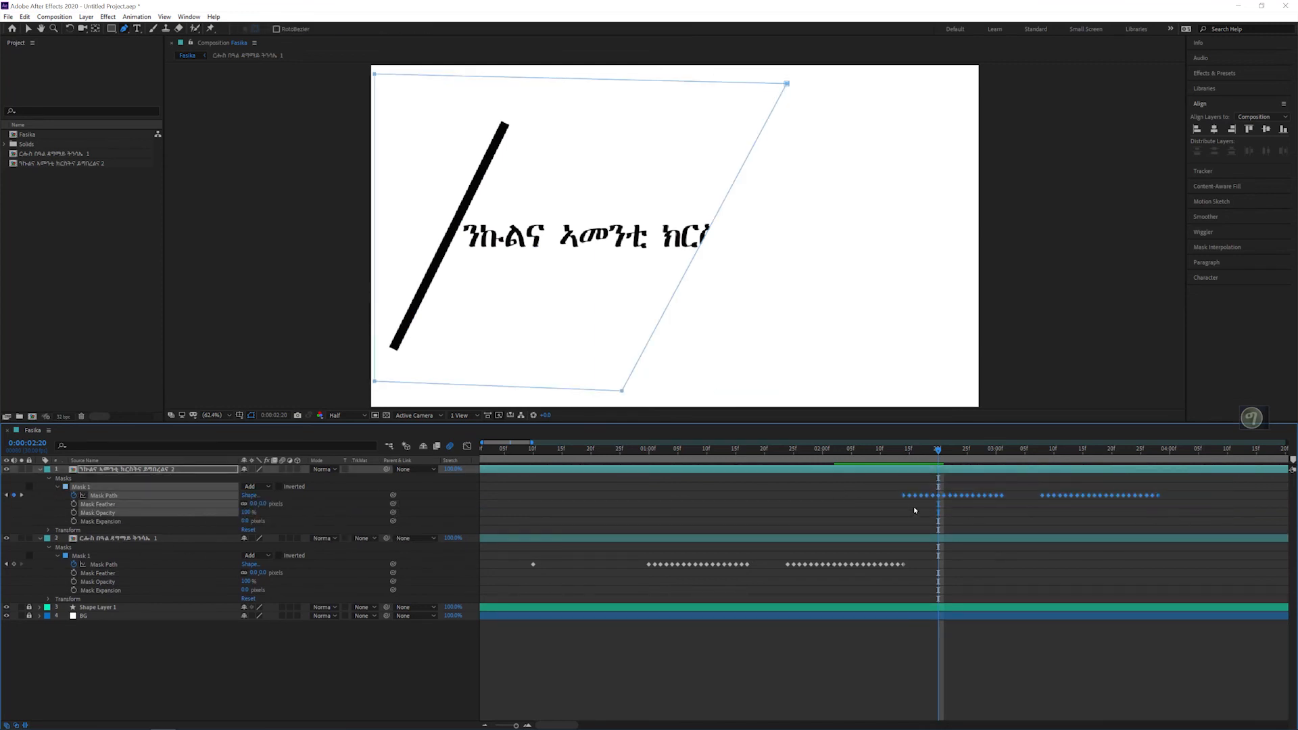
pyautogui.moveTo(904, 498); pyautogui.dragTo(637, 508)
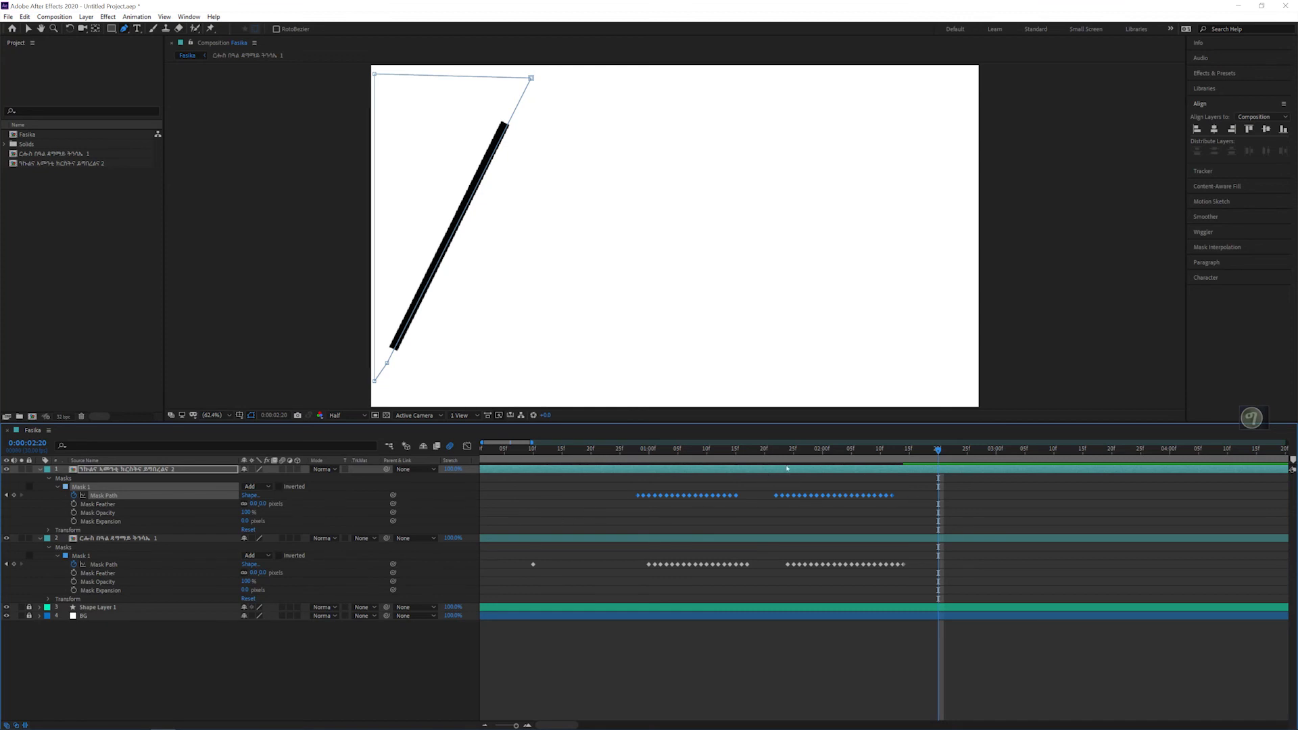
# Step: Trim the second text layer to start at 0:00:01:20 and check its mask against the moving line
pyautogui.moveTo(764, 449); pyautogui.dragTo(679, 458)
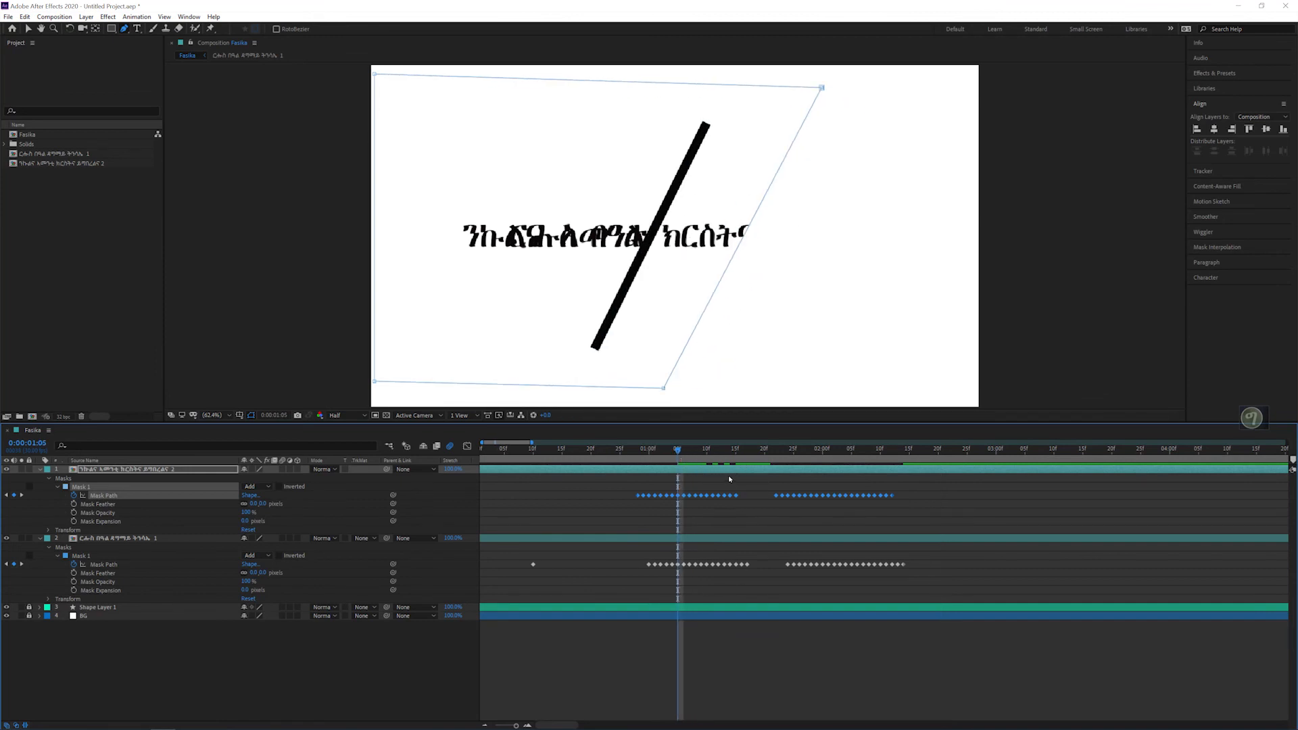
pyautogui.moveTo(761, 456); pyautogui.dragTo(770, 454)
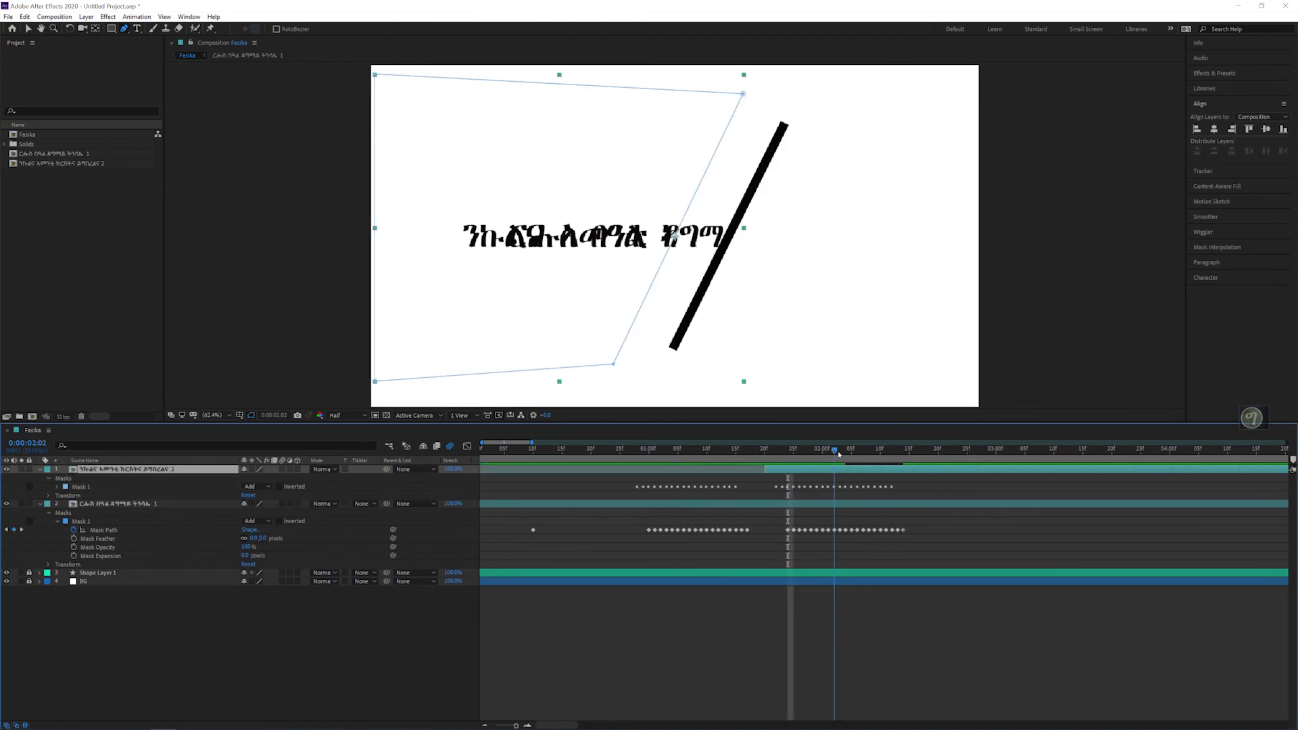
pyautogui.moveTo(838, 454)
pyautogui.mouseDown()
pyautogui.moveTo(770, 452)
pyautogui.moveTo(816, 454)
pyautogui.mouseUp()
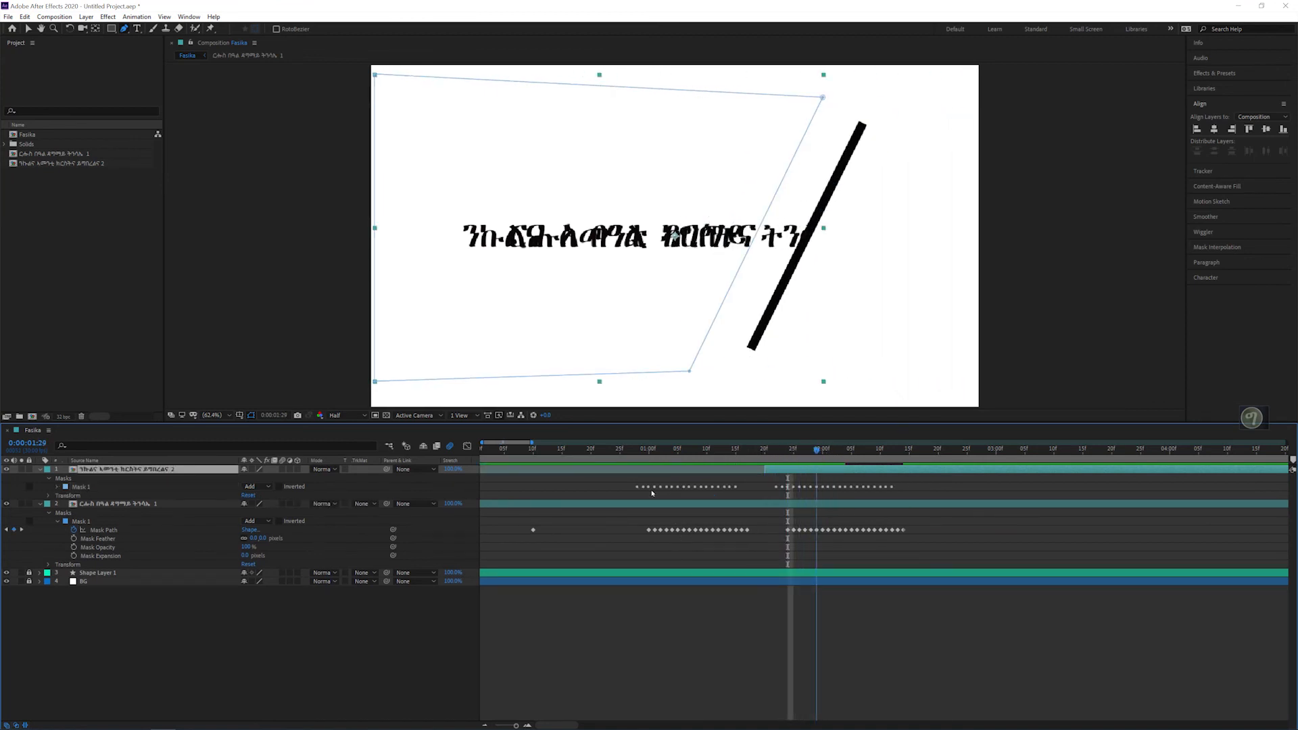
# Step: Set the second text's mask mode to Subtract and check the reveal as the line sweeps back
pyautogui.click(57, 487)
pyautogui.click(58, 487)
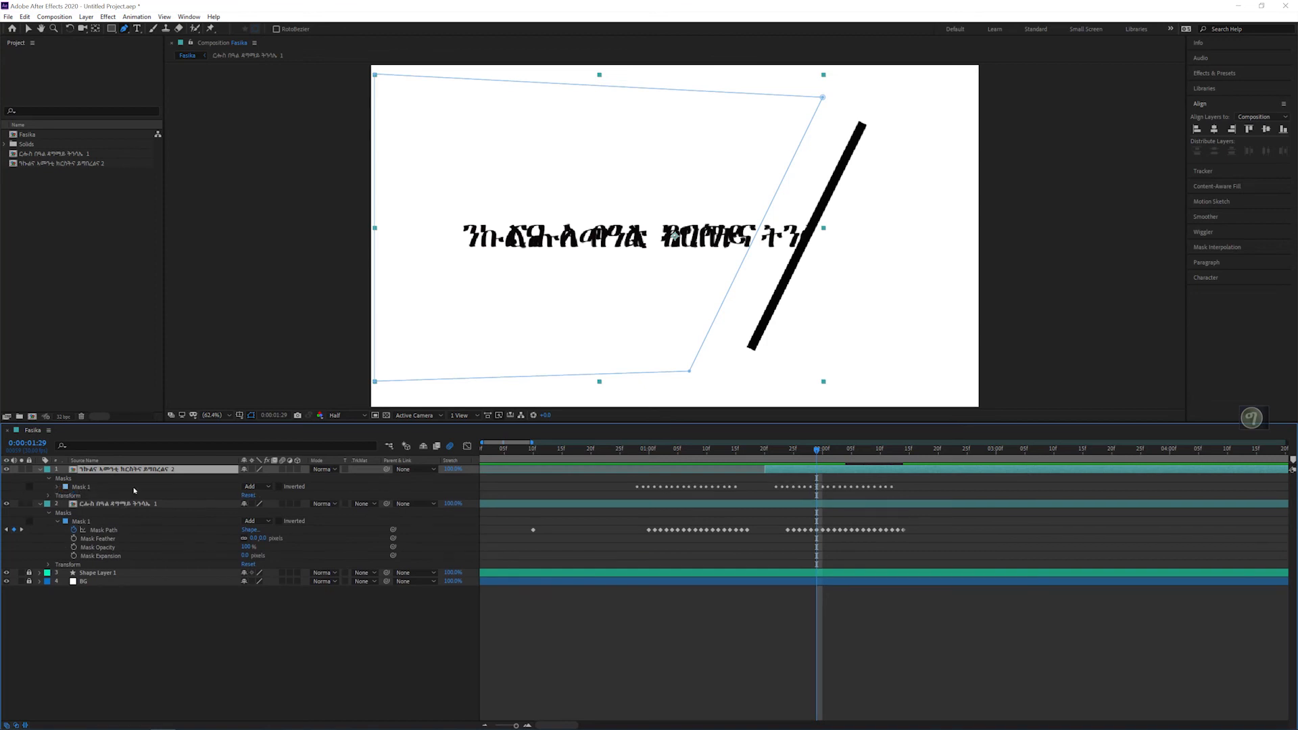
pyautogui.click(260, 487)
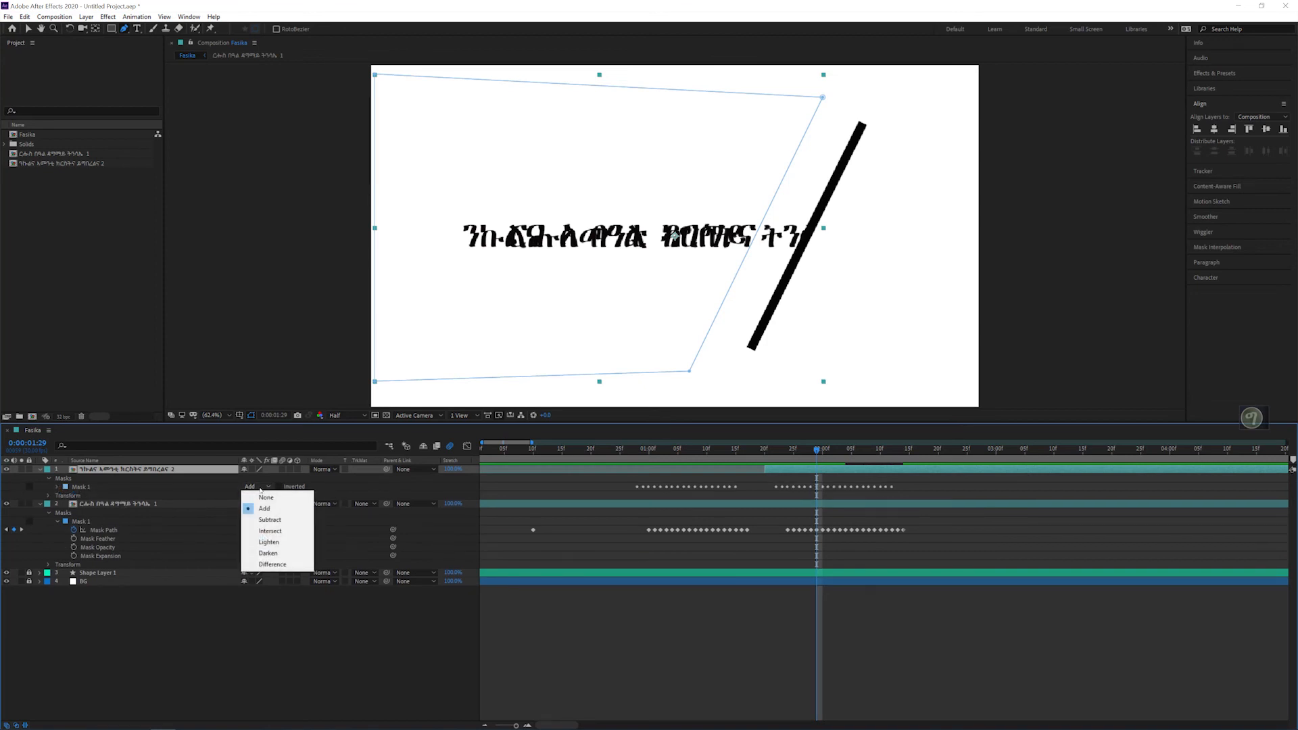
pyautogui.click(268, 520)
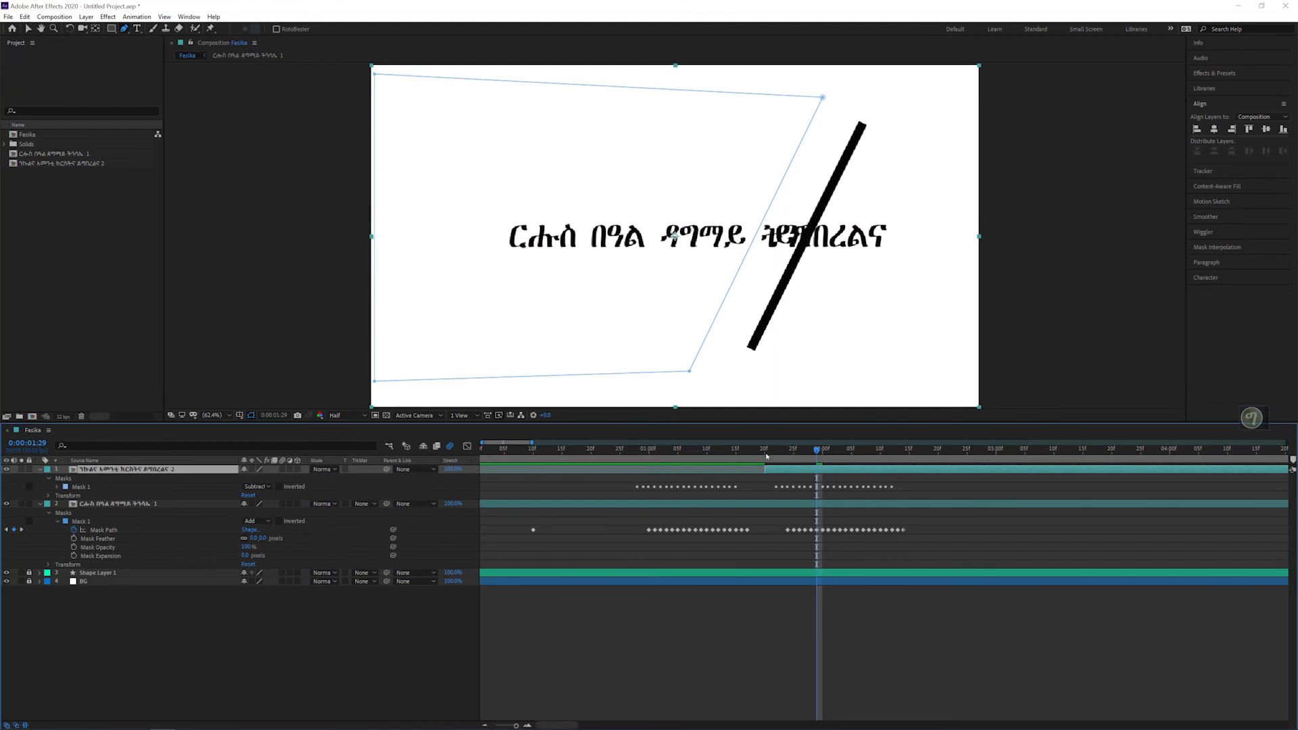
pyautogui.moveTo(767, 461)
pyautogui.mouseDown()
pyautogui.moveTo(637, 453)
pyautogui.moveTo(843, 467)
pyautogui.moveTo(830, 491)
pyautogui.moveTo(894, 497)
pyautogui.mouseUp()
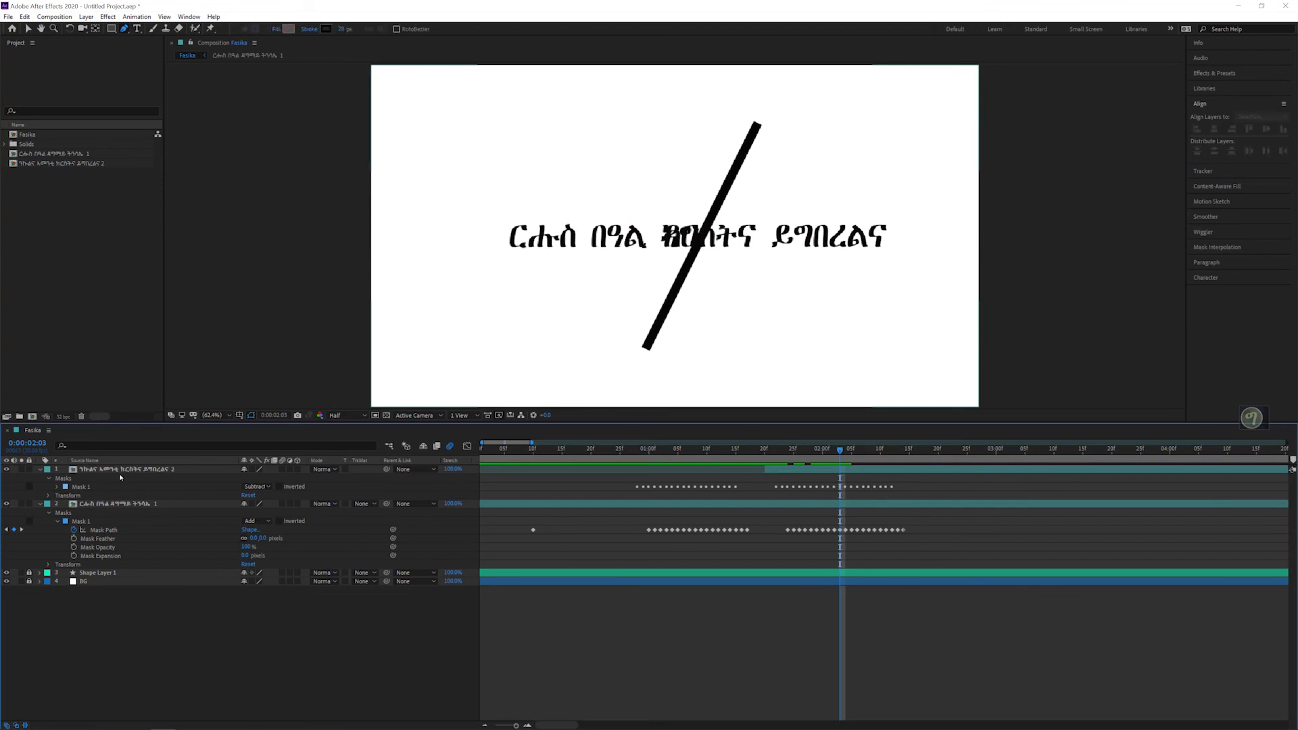
# Step: Shift the second text's later group of mask path keyframes to start at 0:00:01:24, and preview the reveal
pyautogui.click(57, 486)
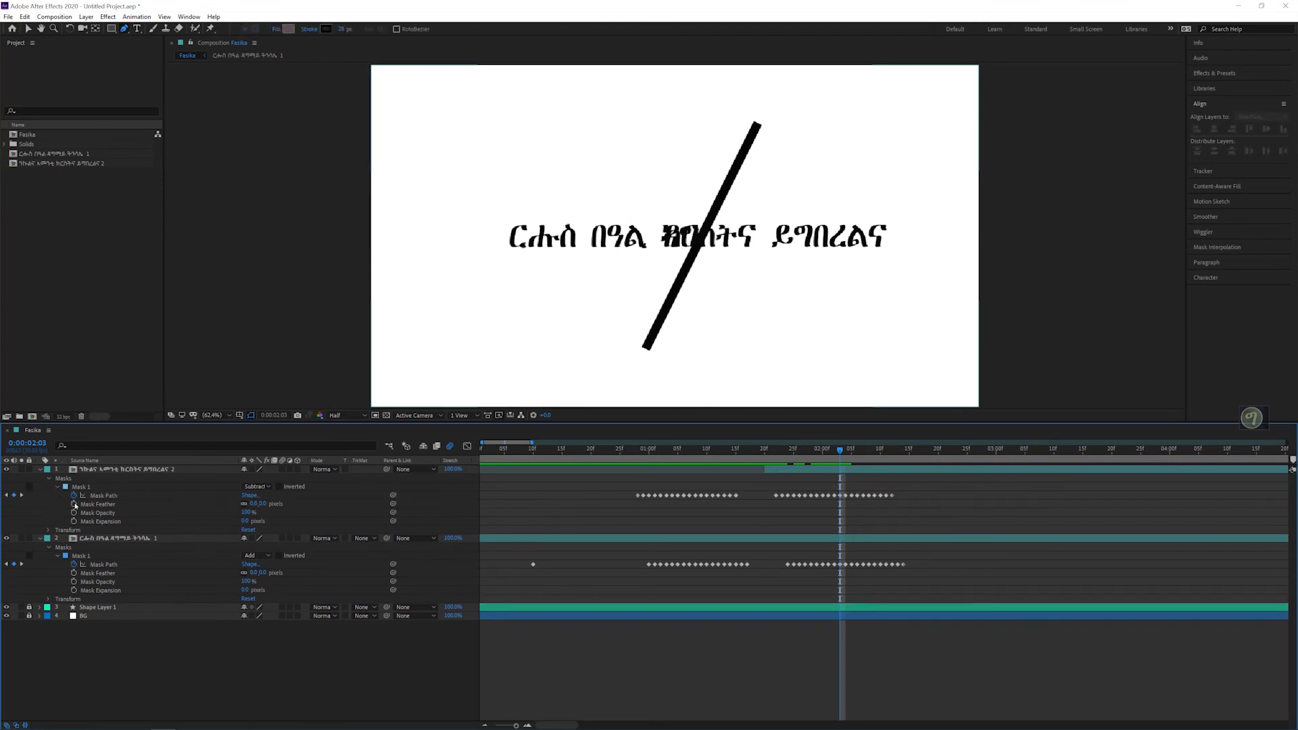
pyautogui.moveTo(773, 488); pyautogui.dragTo(990, 517)
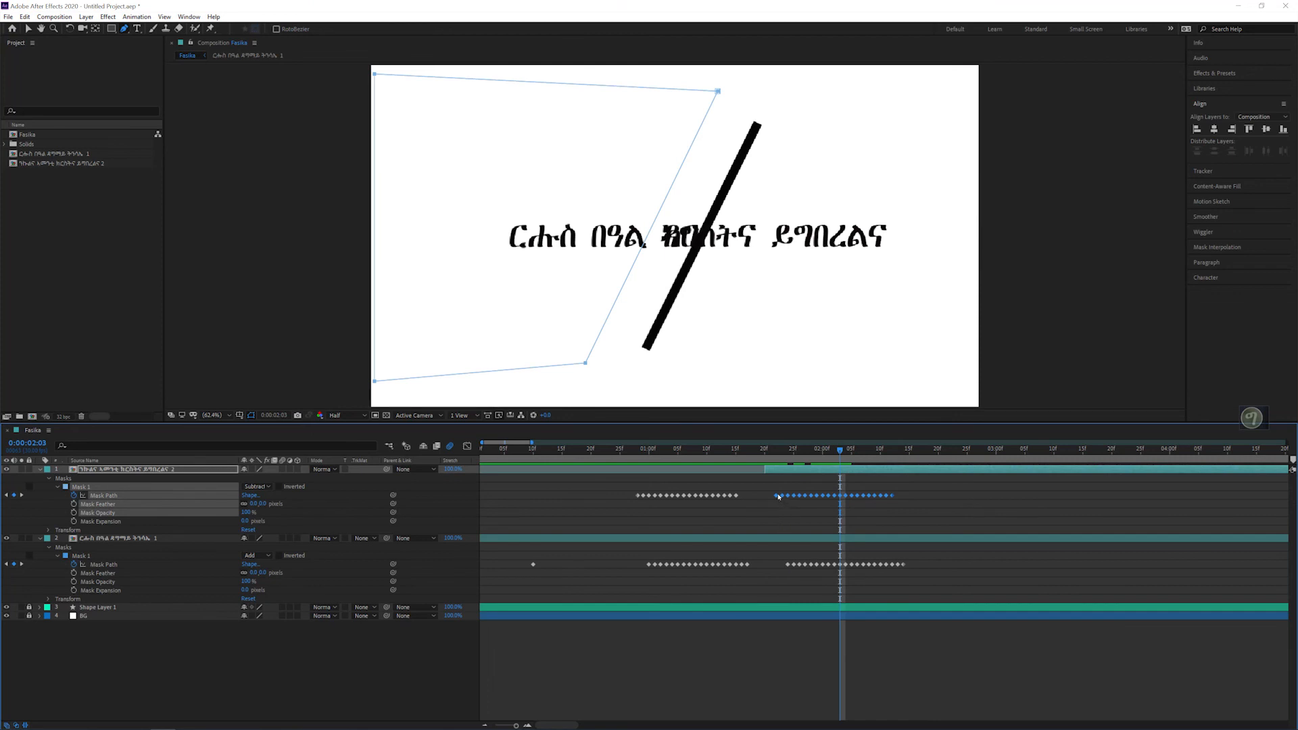
pyautogui.moveTo(778, 495); pyautogui.dragTo(788, 496)
pyautogui.click(788, 450)
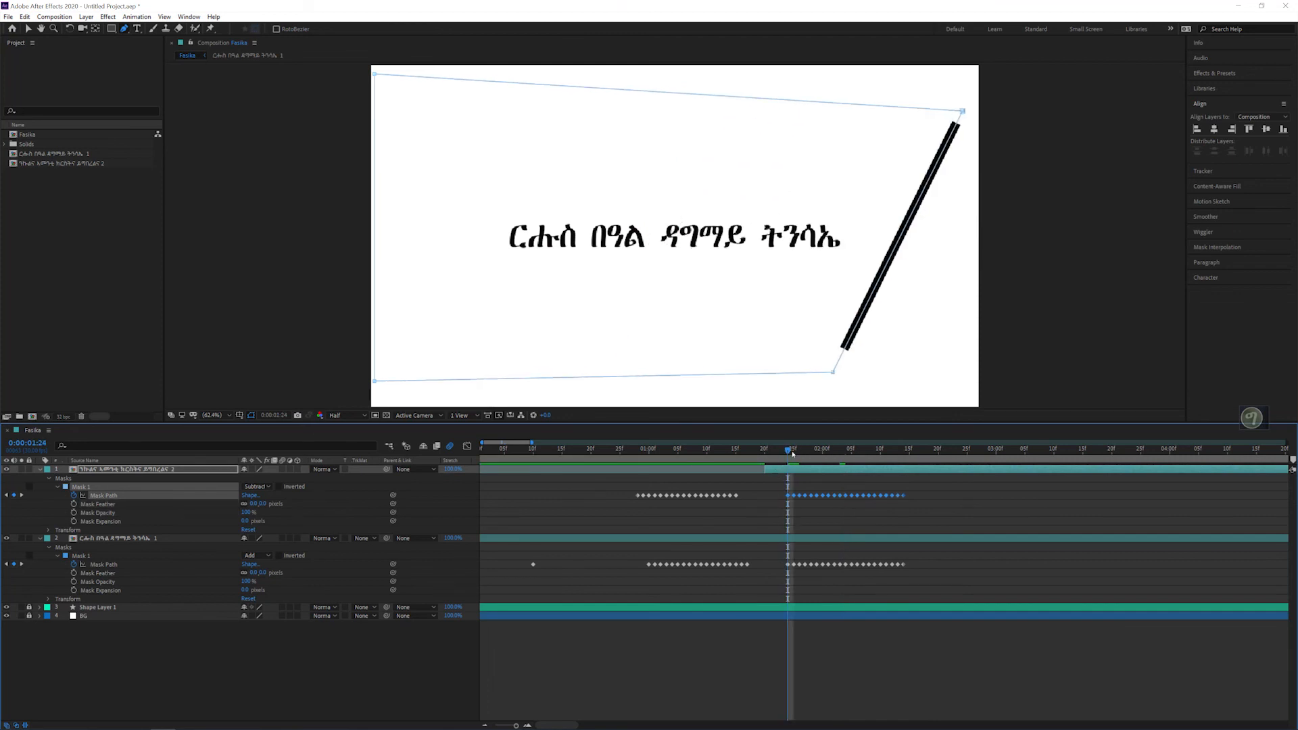
pyautogui.moveTo(792, 454); pyautogui.dragTo(950, 455)
pyautogui.press('space')
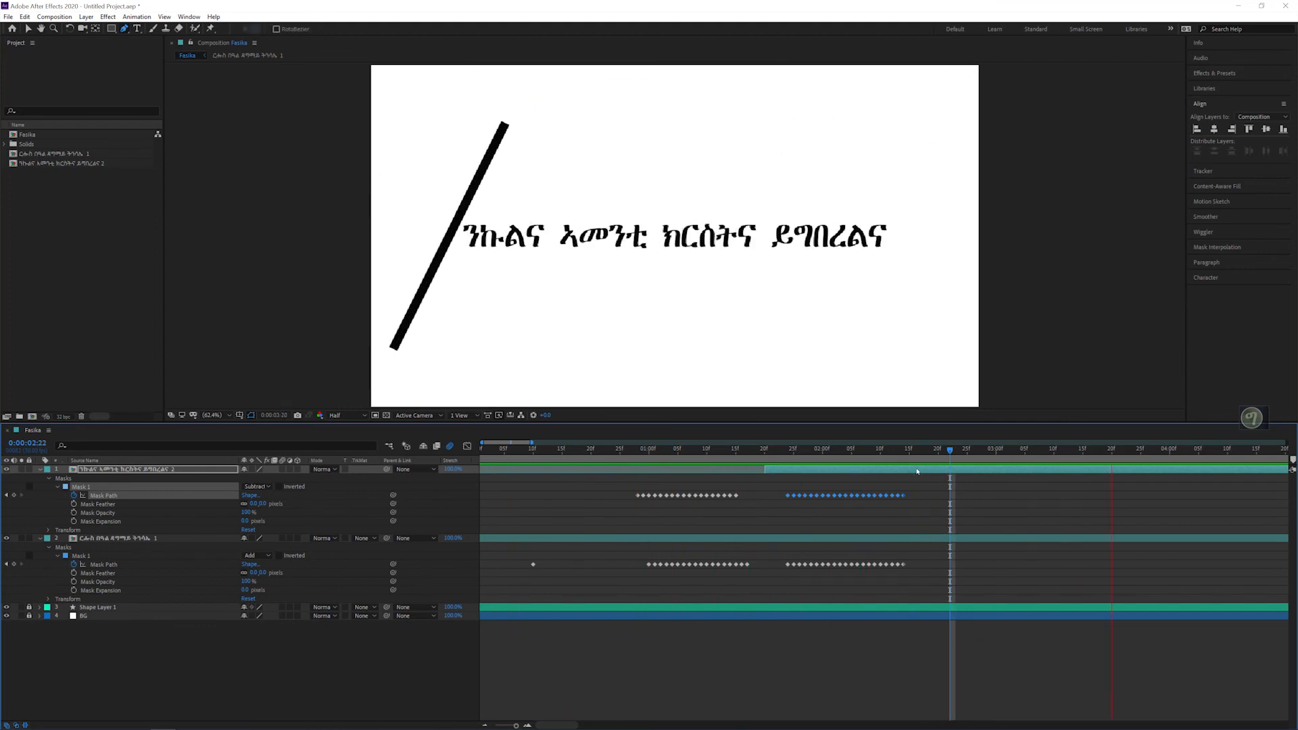
pyautogui.press('space')
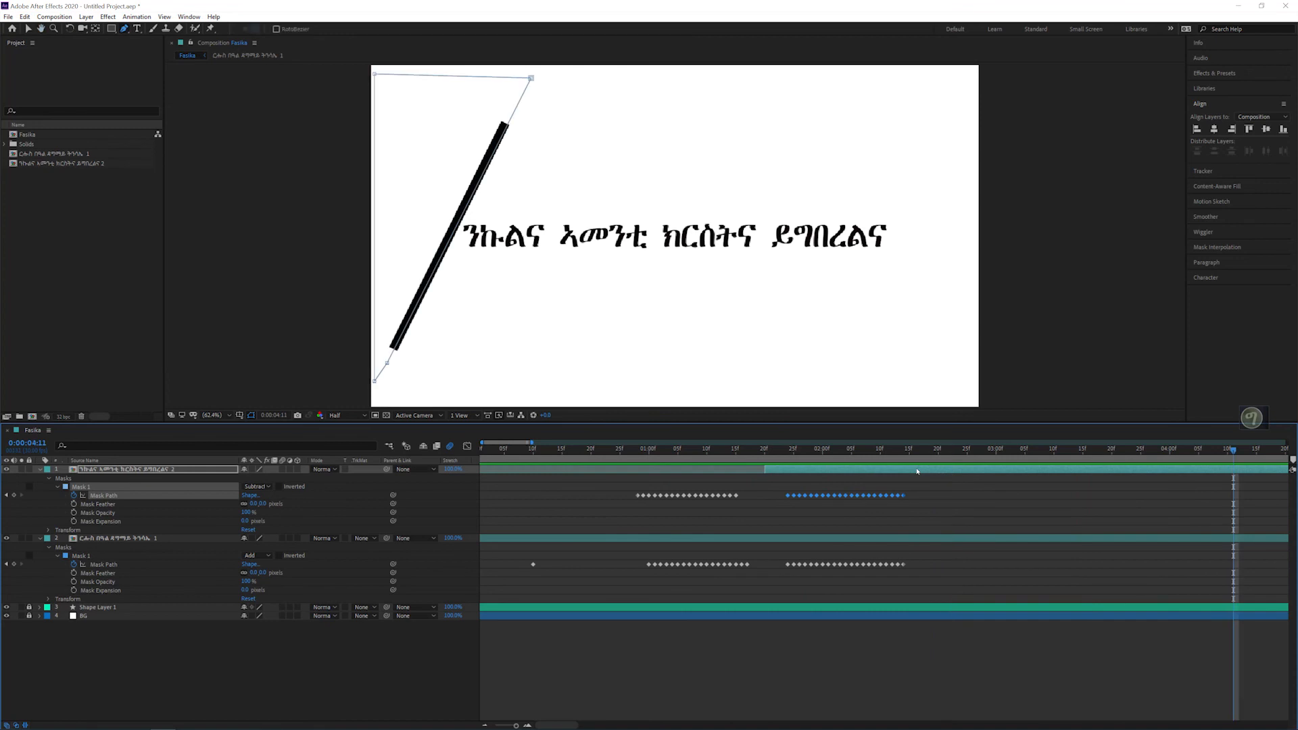
pyautogui.press('space')
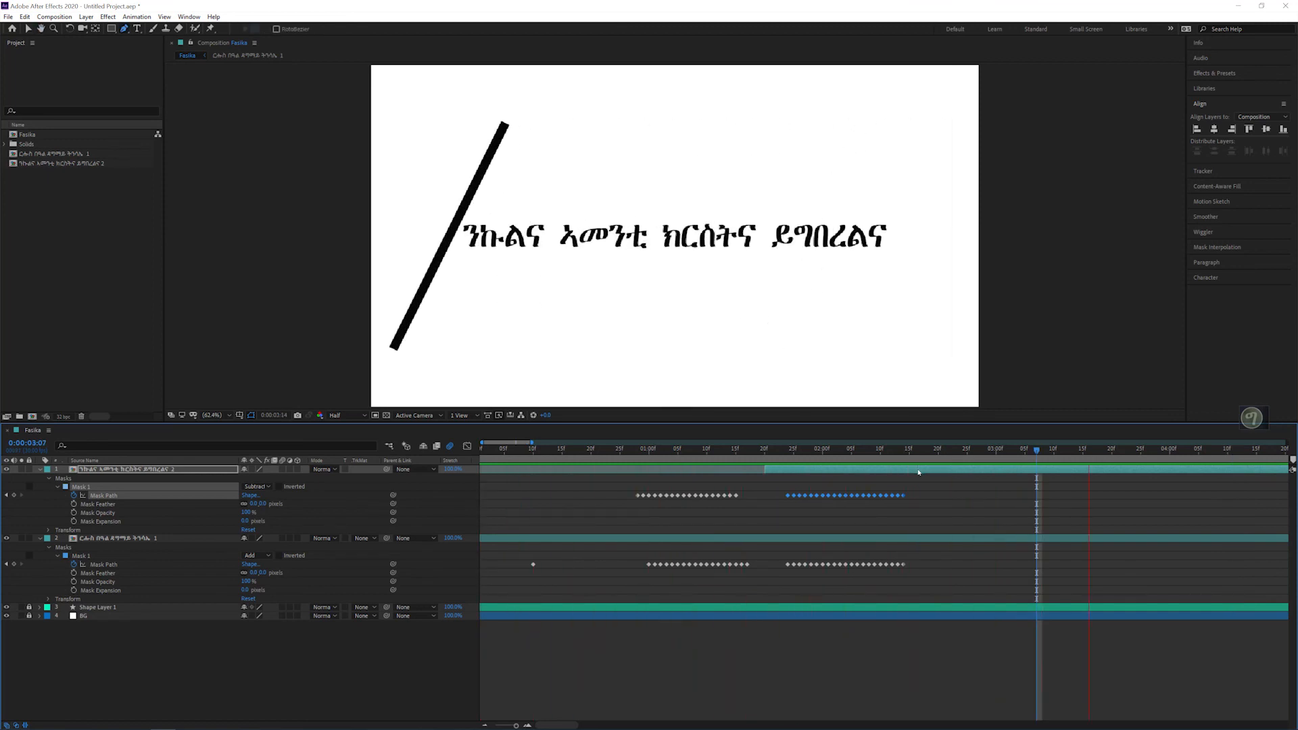
pyautogui.press('space')
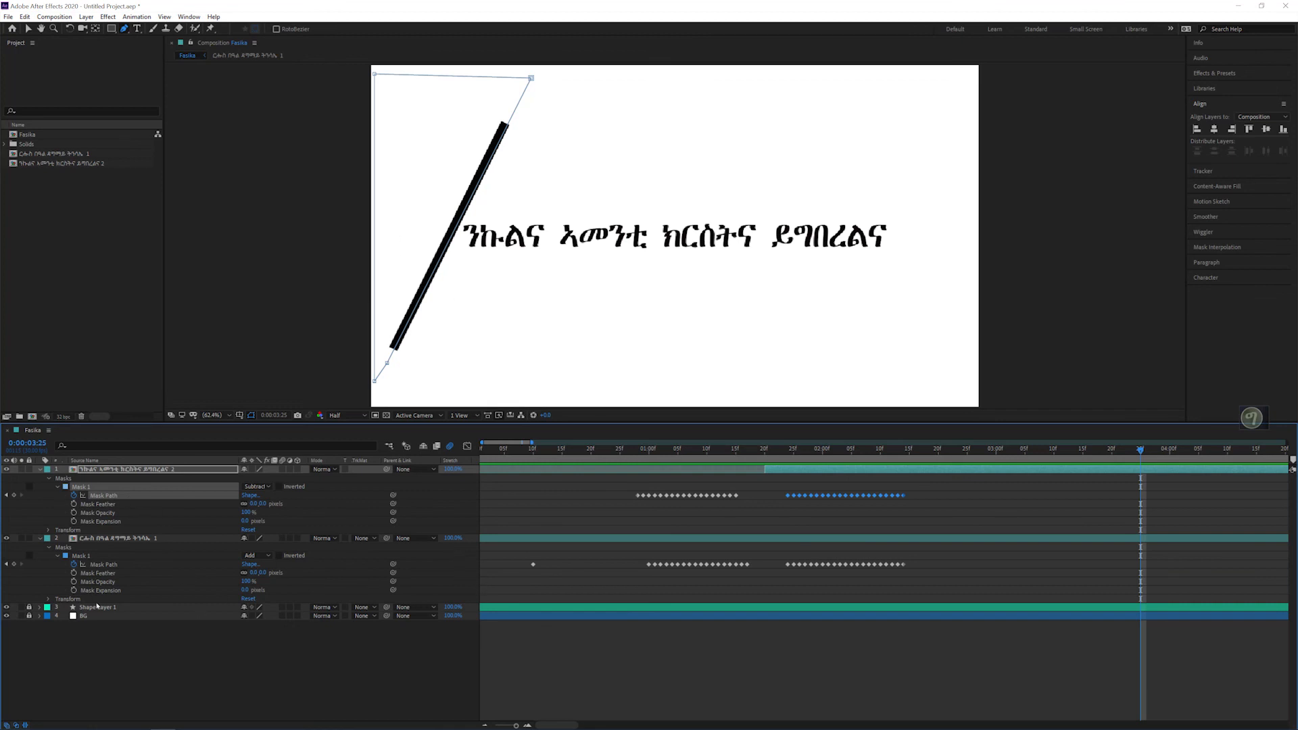
# Step: Unlock and expand the line's shape layer, and go to the start of the composition at 0:00:00:00
pyautogui.click(96, 606)
pyautogui.click(29, 607)
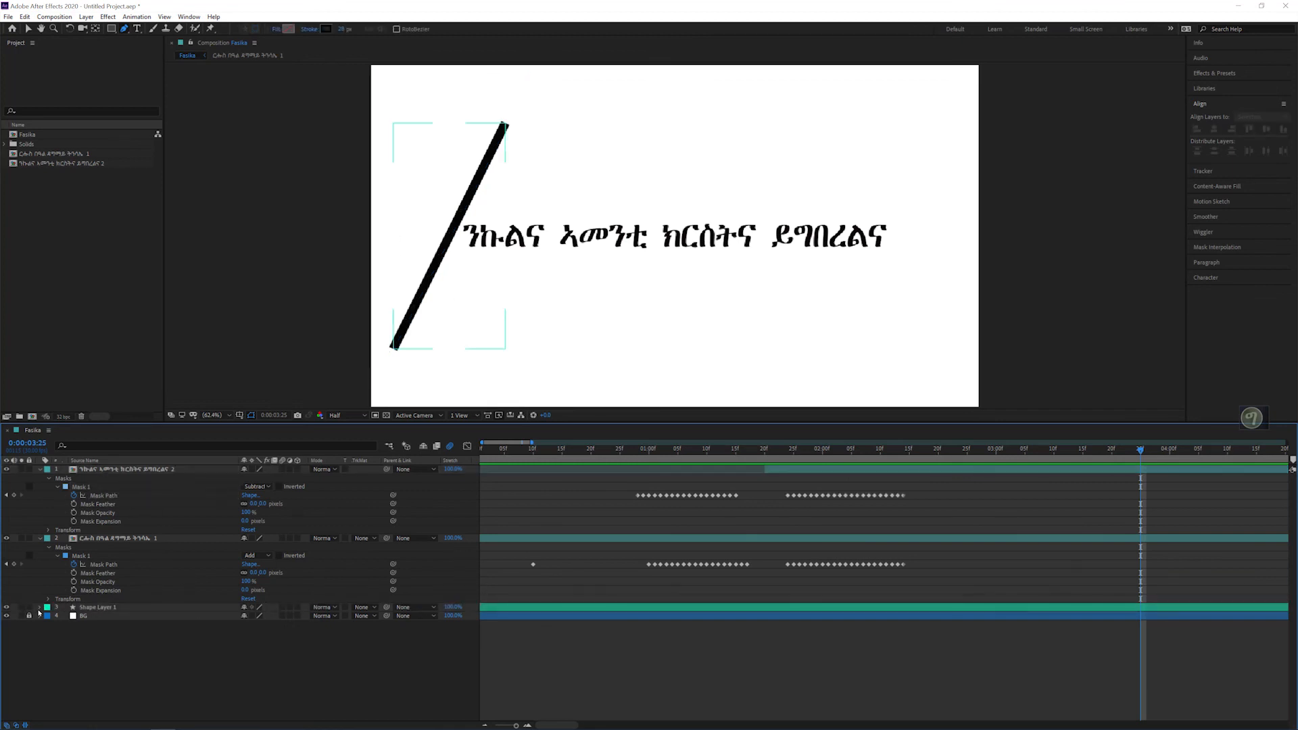
pyautogui.click(39, 607)
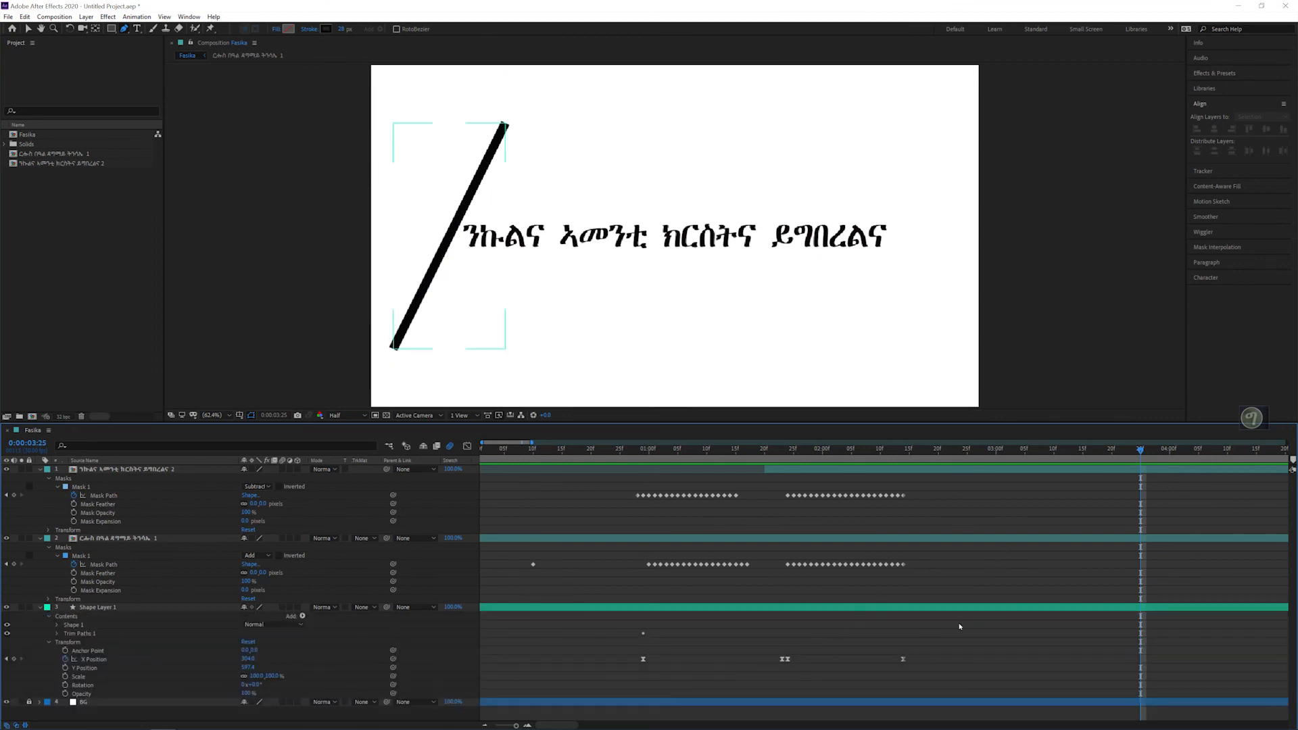
pyautogui.click(485, 725)
pyautogui.click(484, 725)
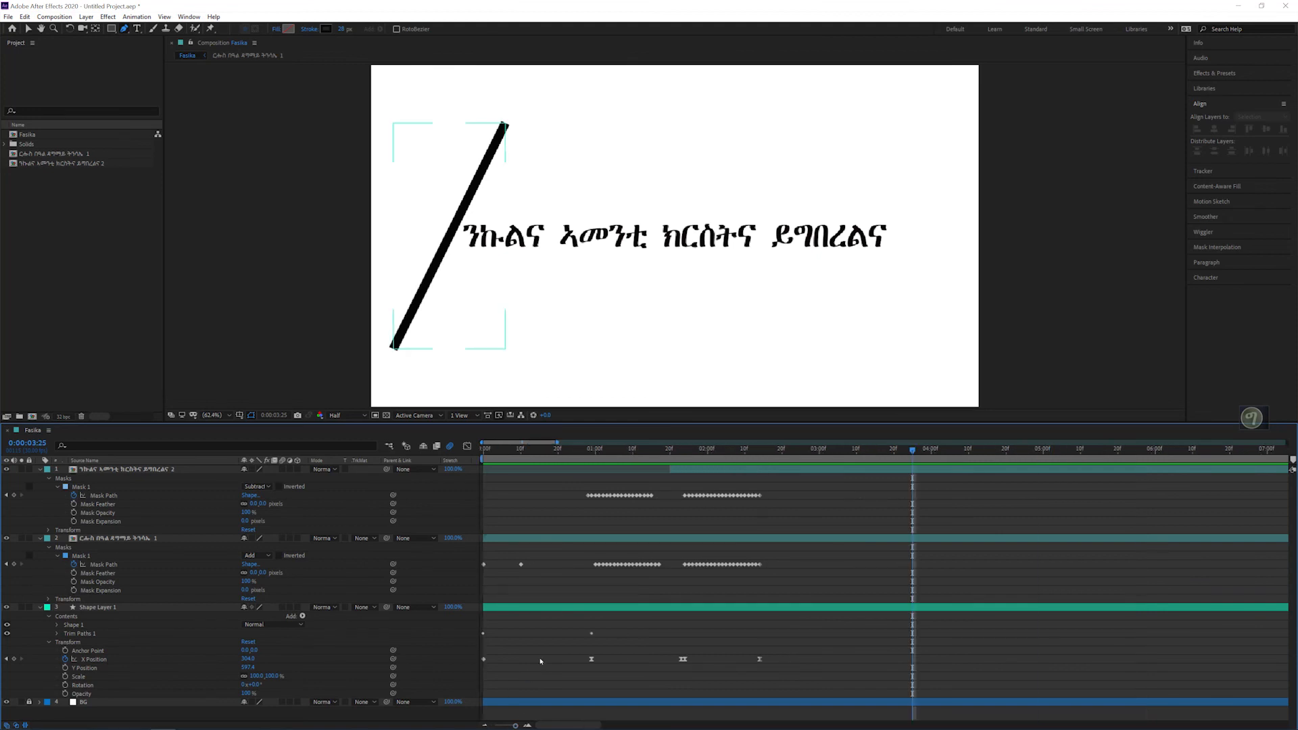
pyautogui.click(483, 456)
pyautogui.moveTo(484, 454); pyautogui.dragTo(482, 452)
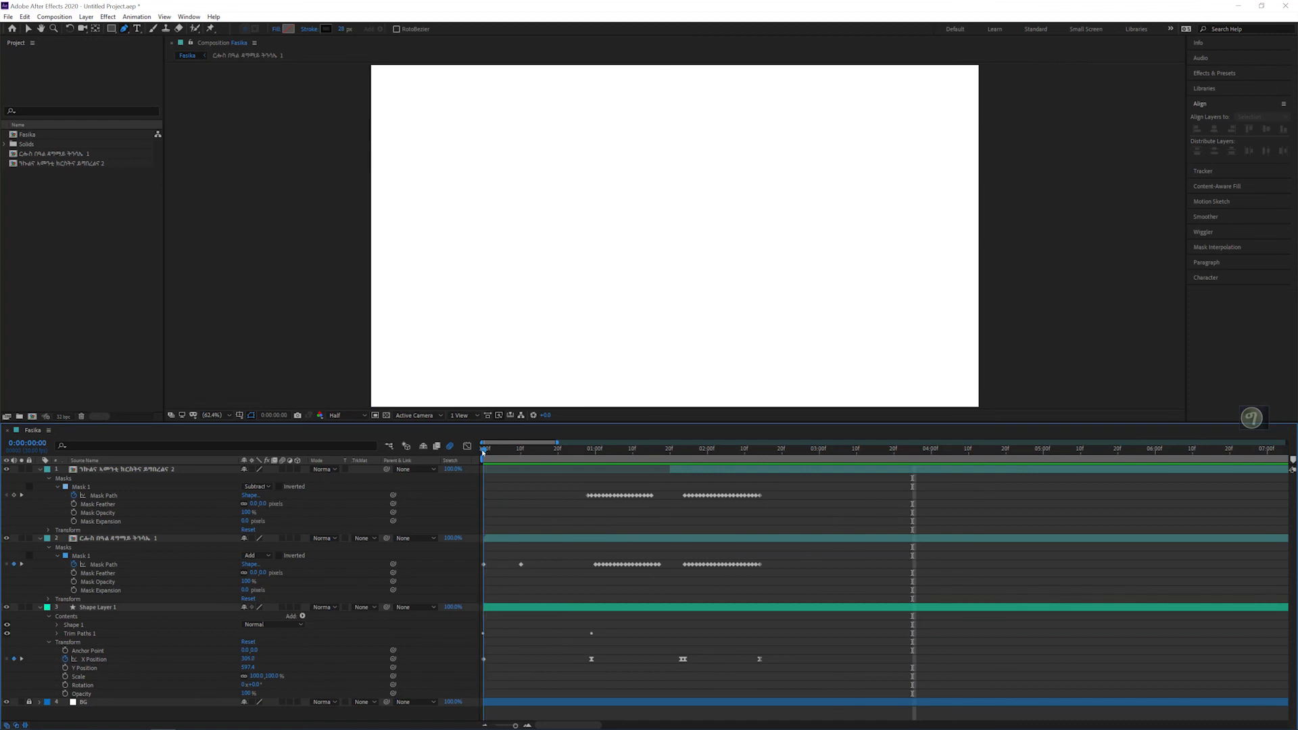
# Step: Add Trim Paths Start and End keyframes at 0:00:02:14, paste copies of their original keyframes at 0:00:02:15, and preview the line
pyautogui.click(83, 635)
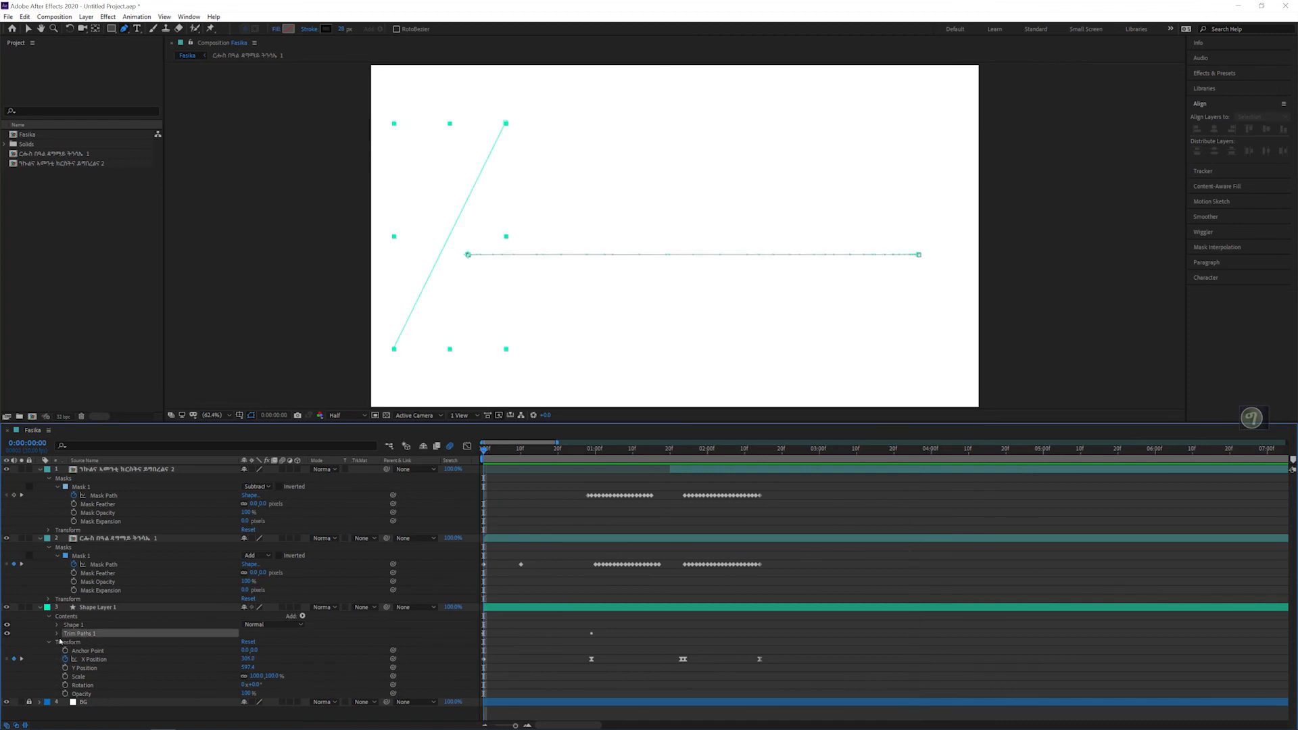
pyautogui.click(56, 634)
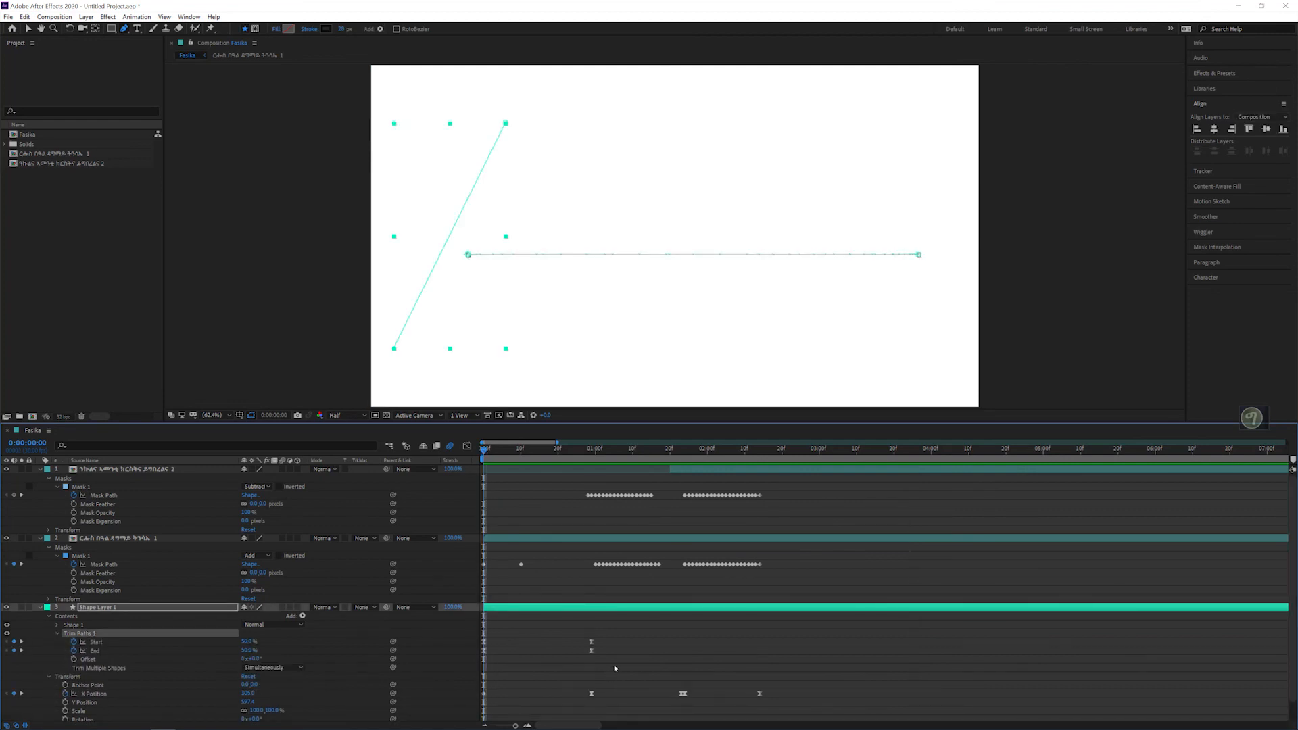
pyautogui.moveTo(617, 628); pyautogui.dragTo(473, 664)
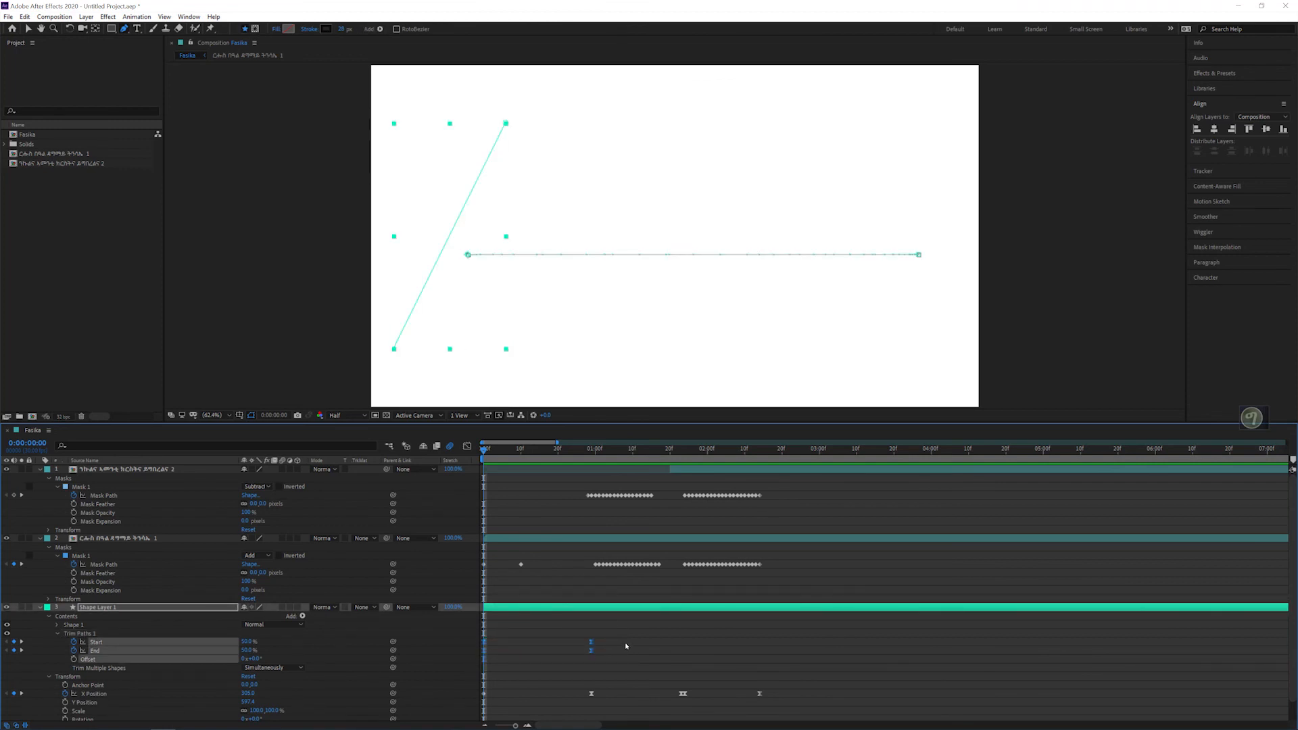
pyautogui.moveTo(776, 451); pyautogui.dragTo(760, 453)
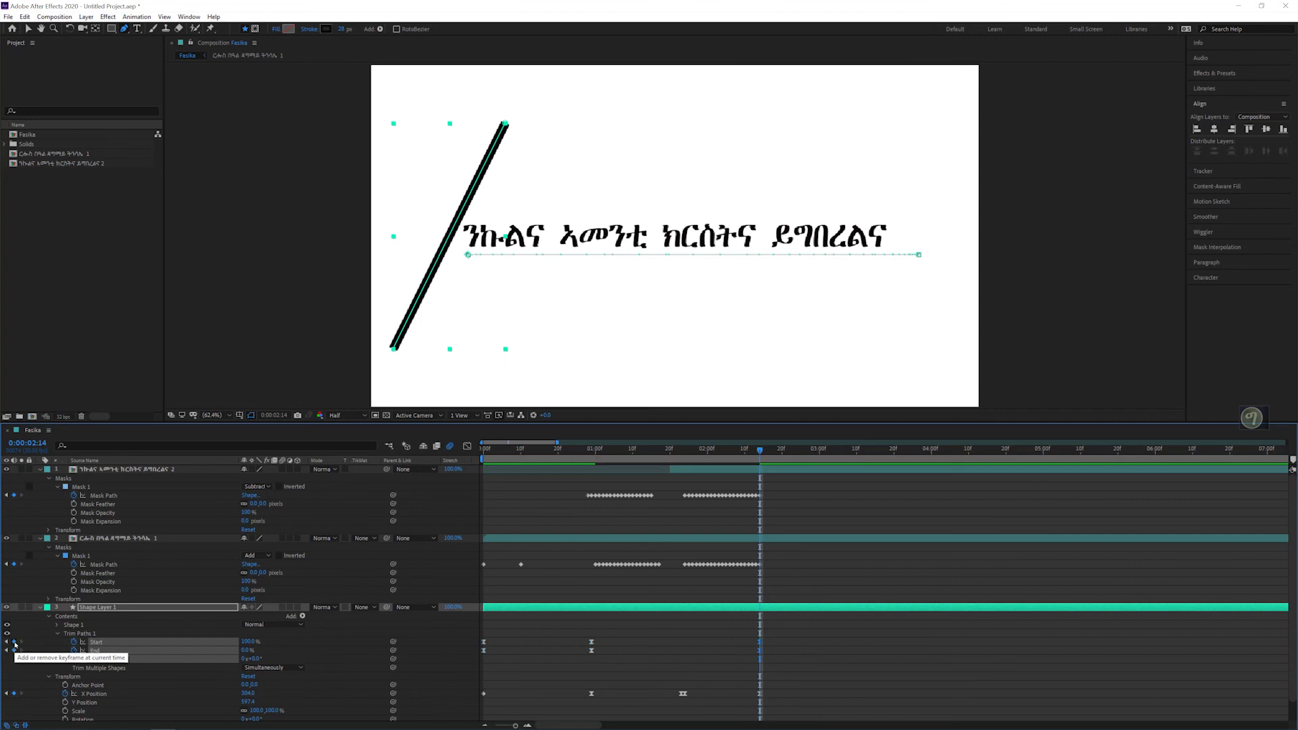
pyautogui.press('pagedown')
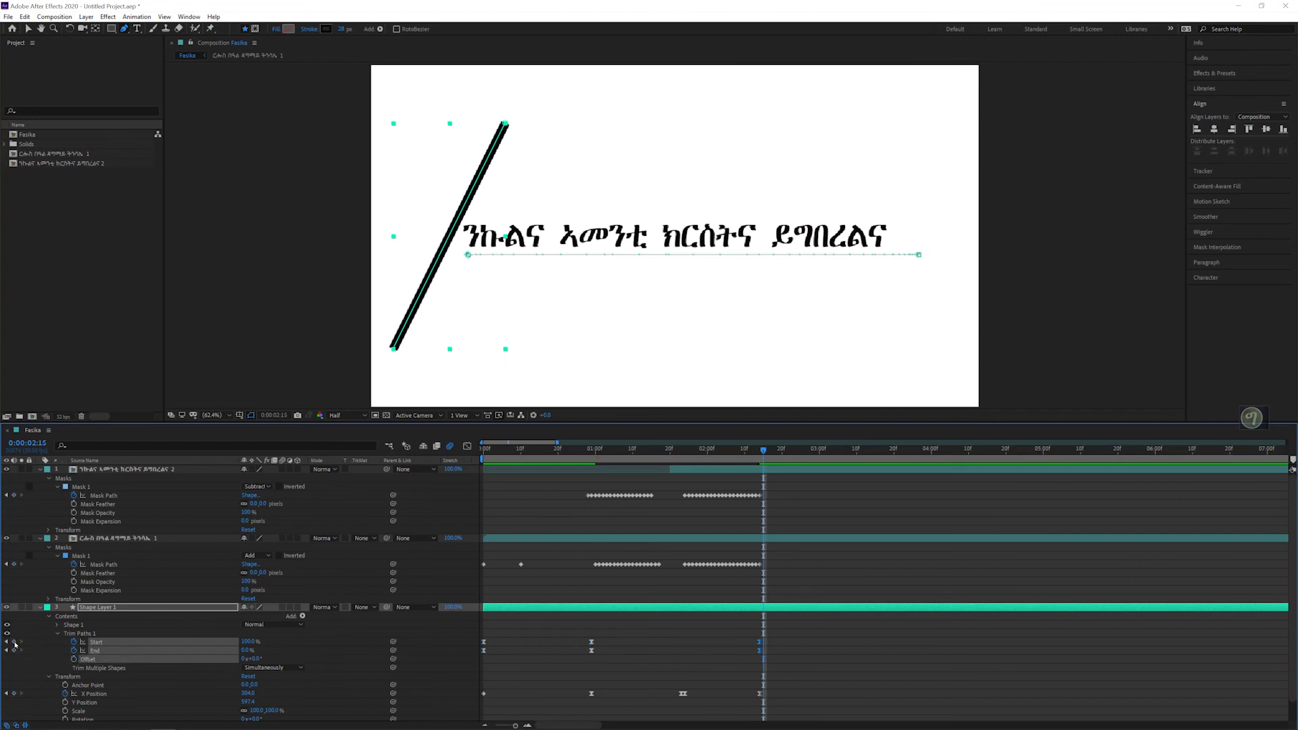
pyautogui.hotkey('ctrl', 'v')
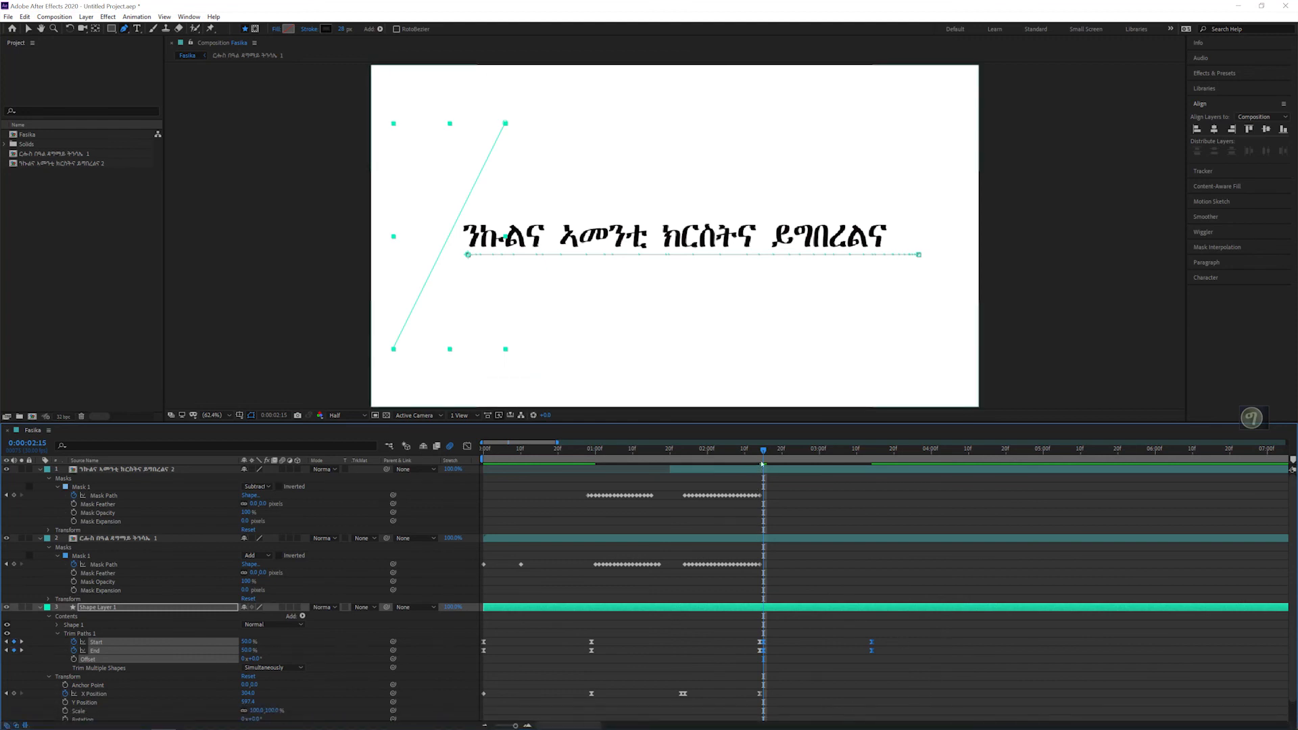
pyautogui.moveTo(762, 451); pyautogui.dragTo(843, 459)
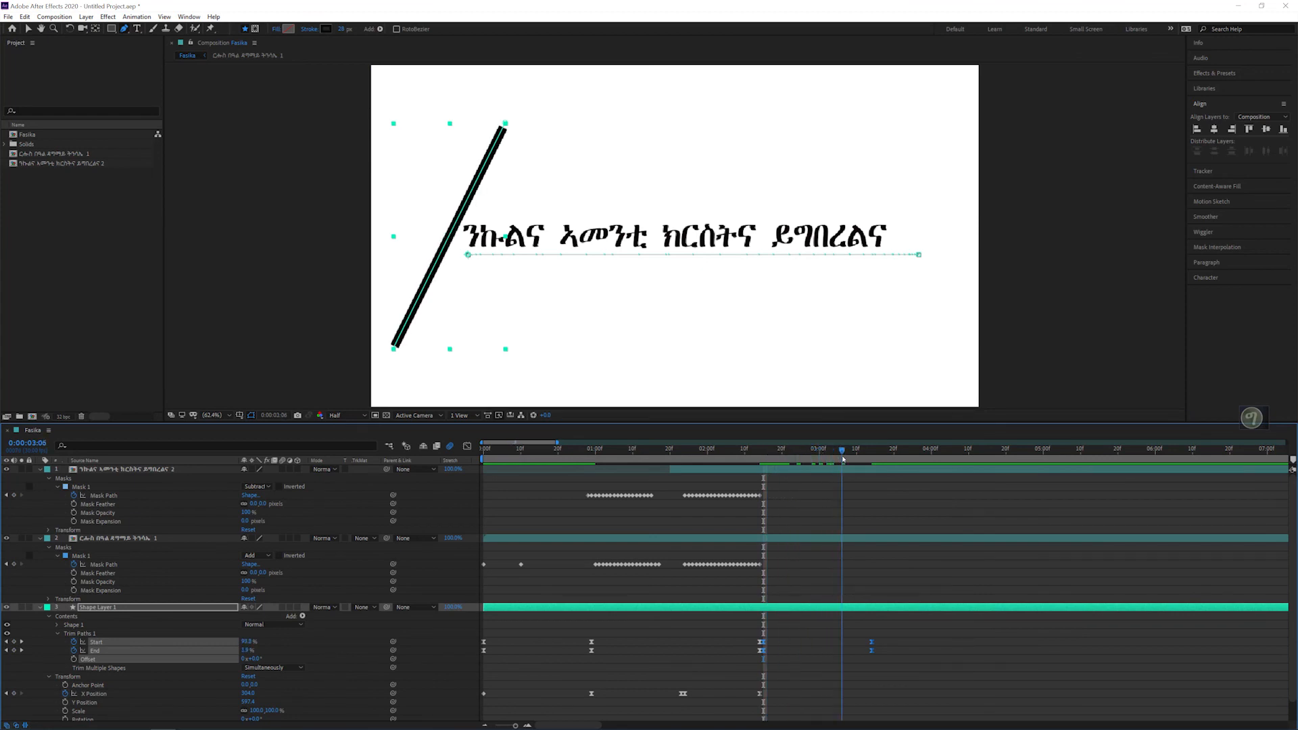
pyautogui.press('space')
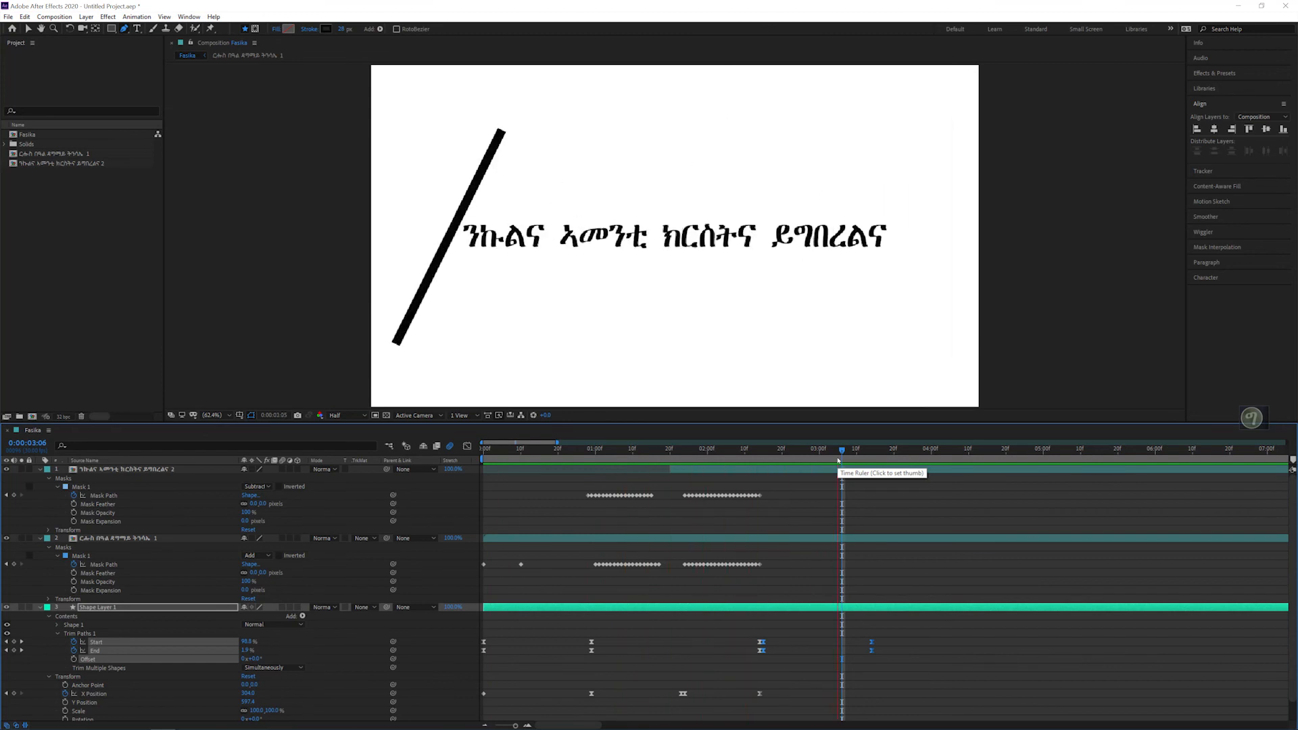
pyautogui.press('space')
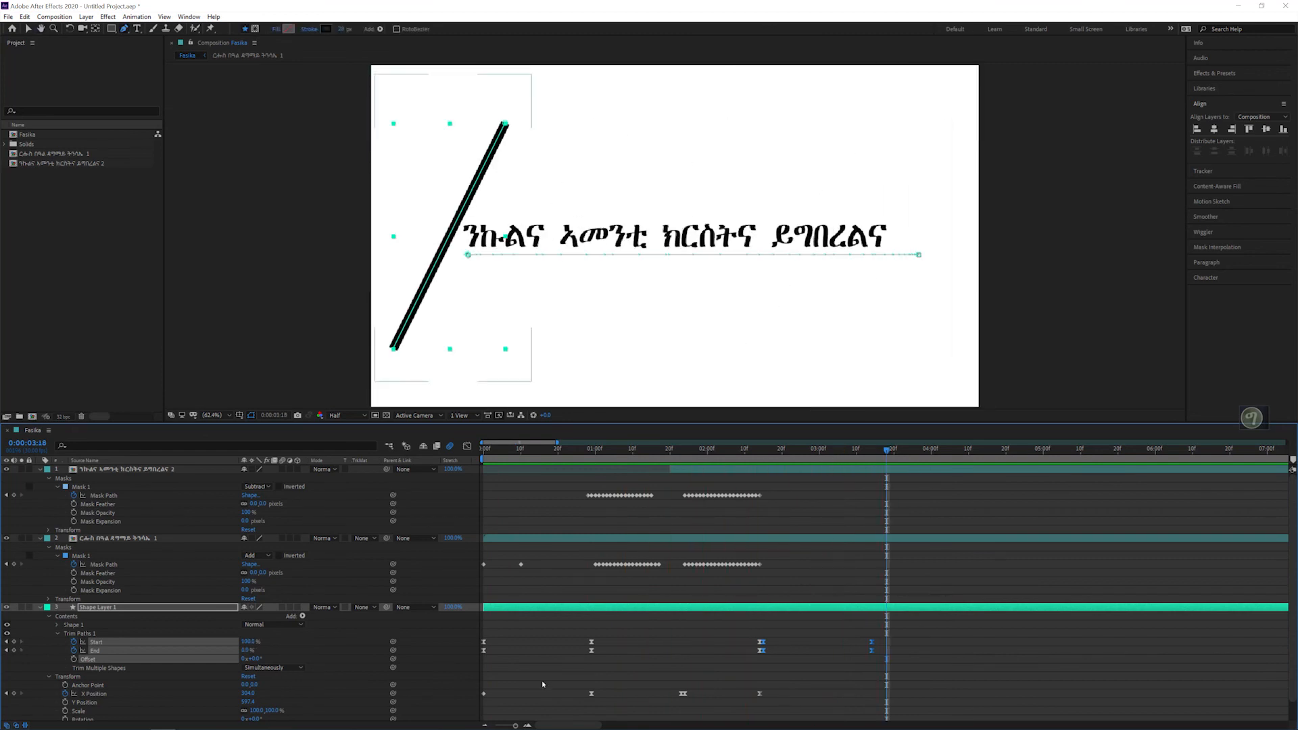
# Step: Time-reverse the pasted Trim Paths Start and End keyframes and check how the line retracts
pyautogui.click(528, 725)
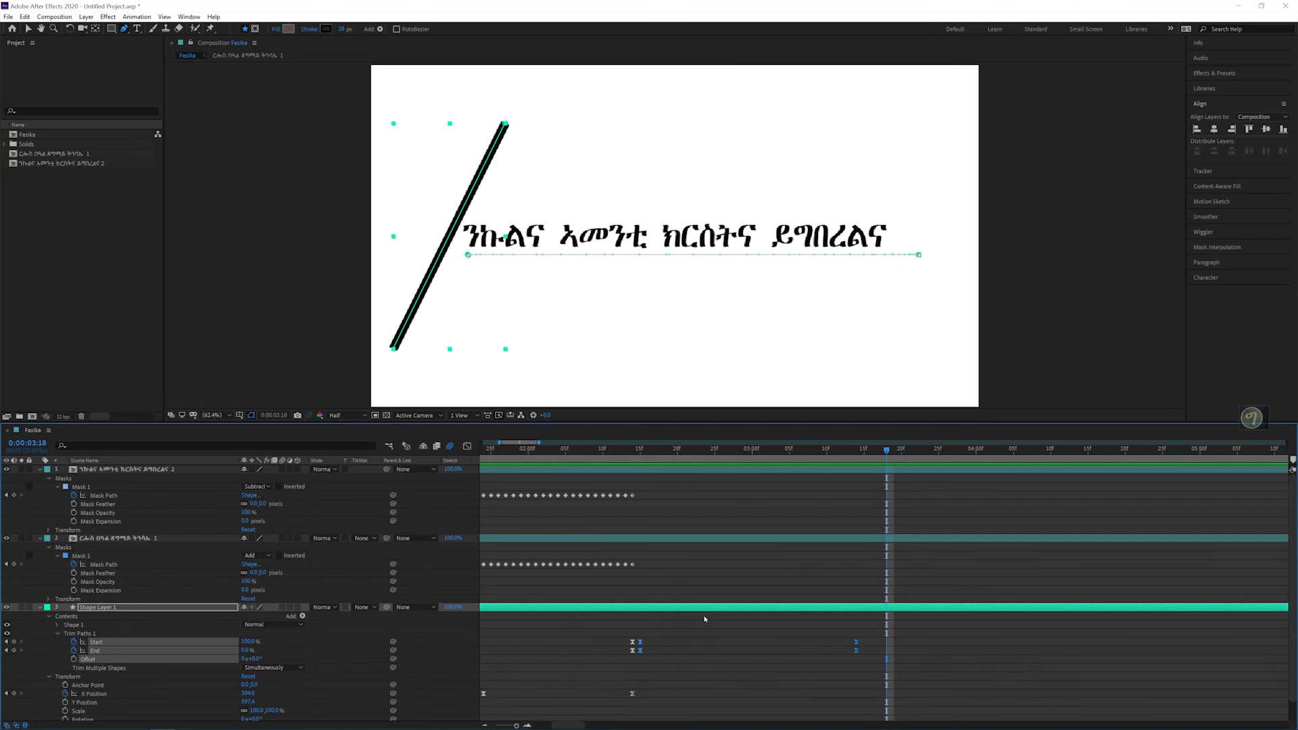
pyautogui.rightClick(857, 645)
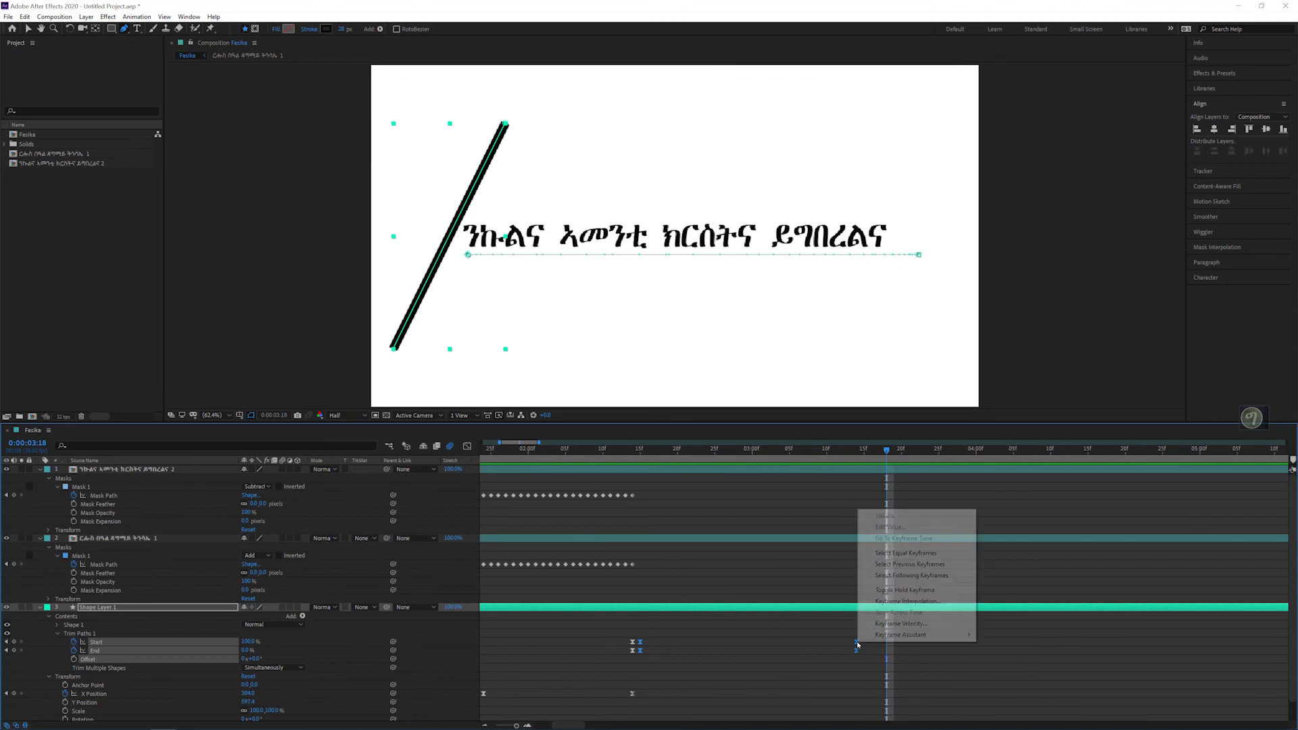
pyautogui.moveTo(877, 635)
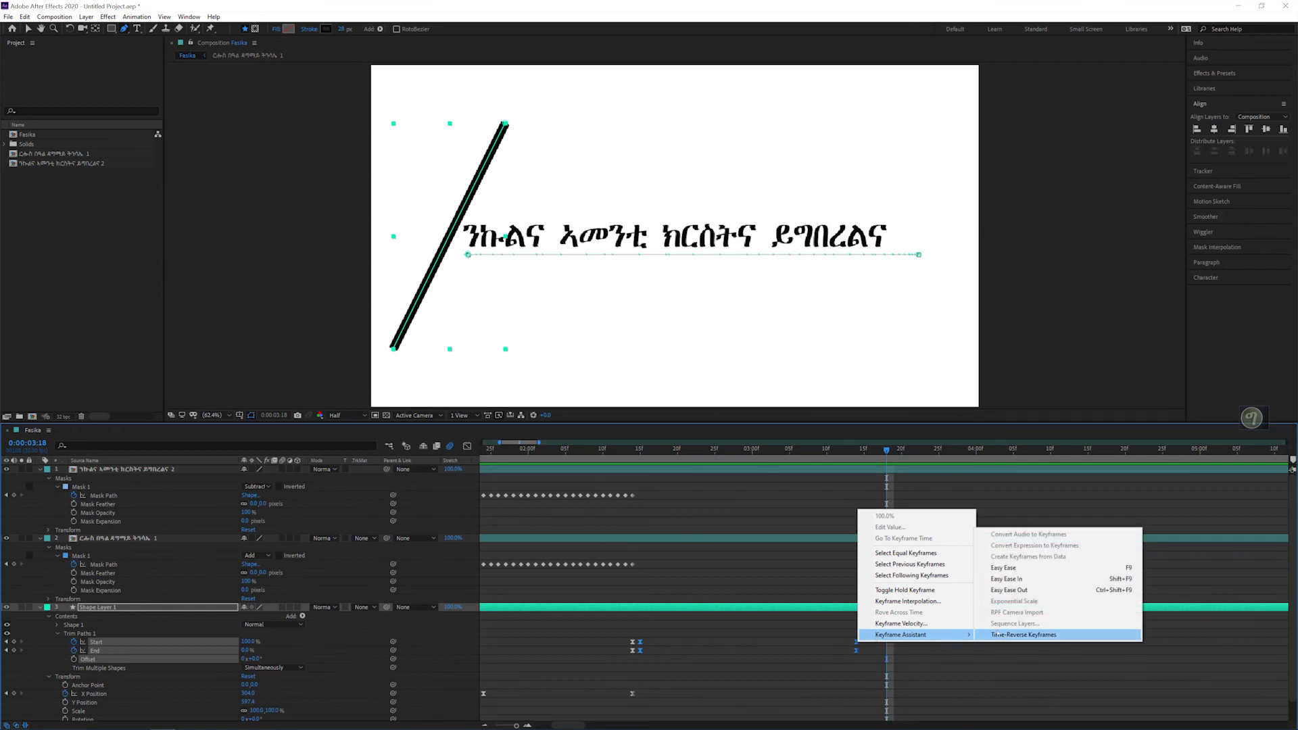
pyautogui.click(1029, 635)
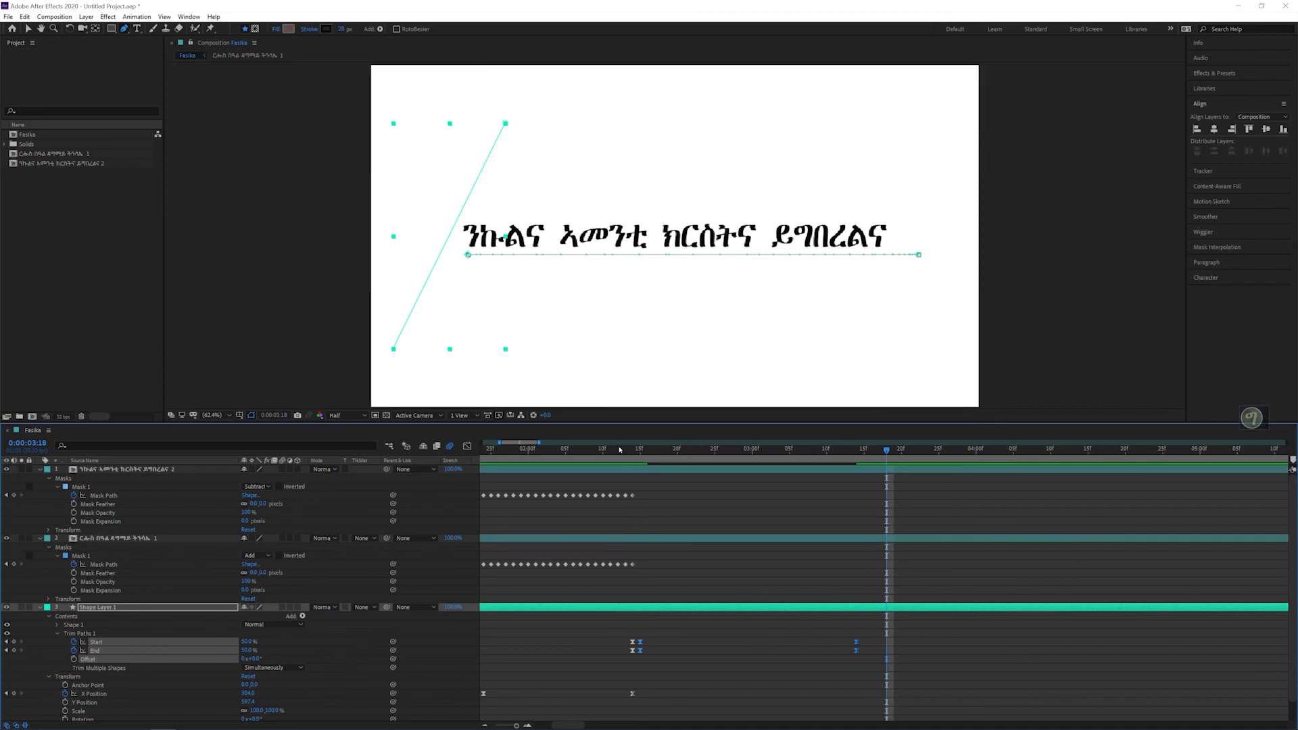
pyautogui.moveTo(612, 452); pyautogui.dragTo(911, 474)
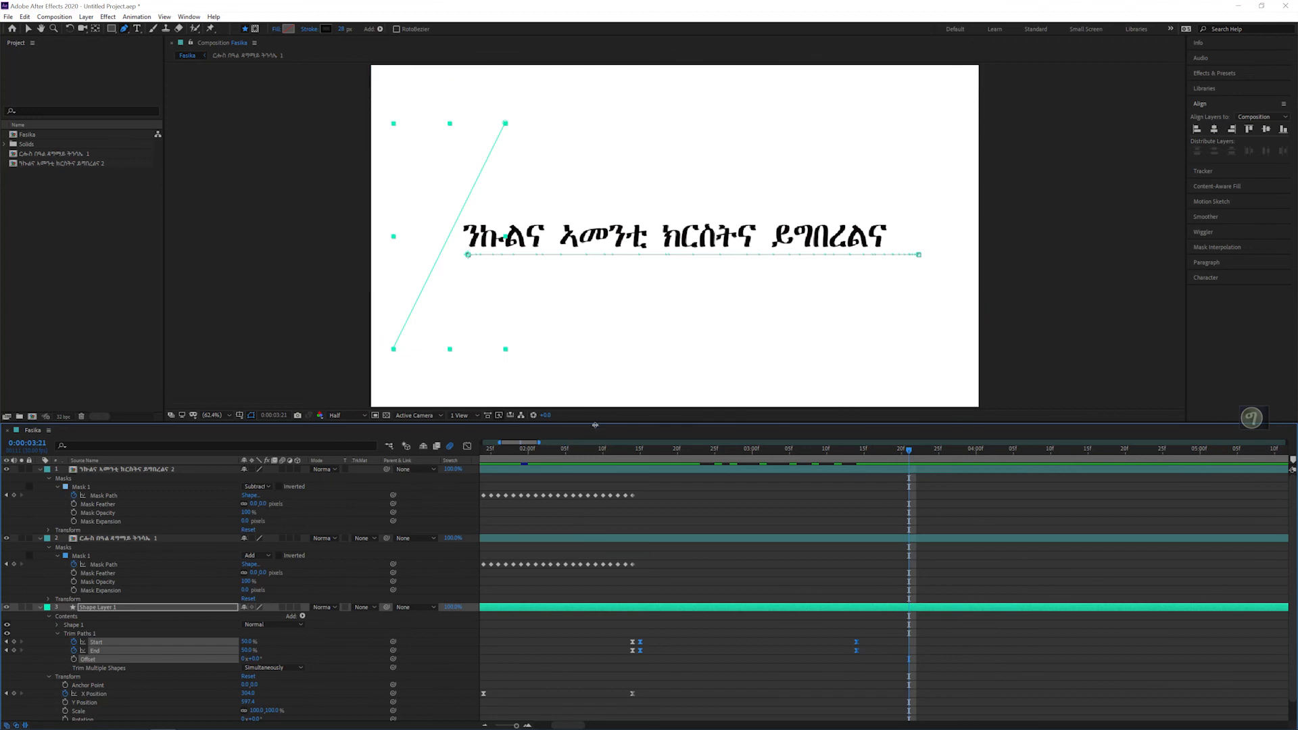
# Step: Enlarge the composition view, set its preview resolution to Full, and preview the animation
pyautogui.moveTo(209, 423); pyautogui.dragTo(319, 501)
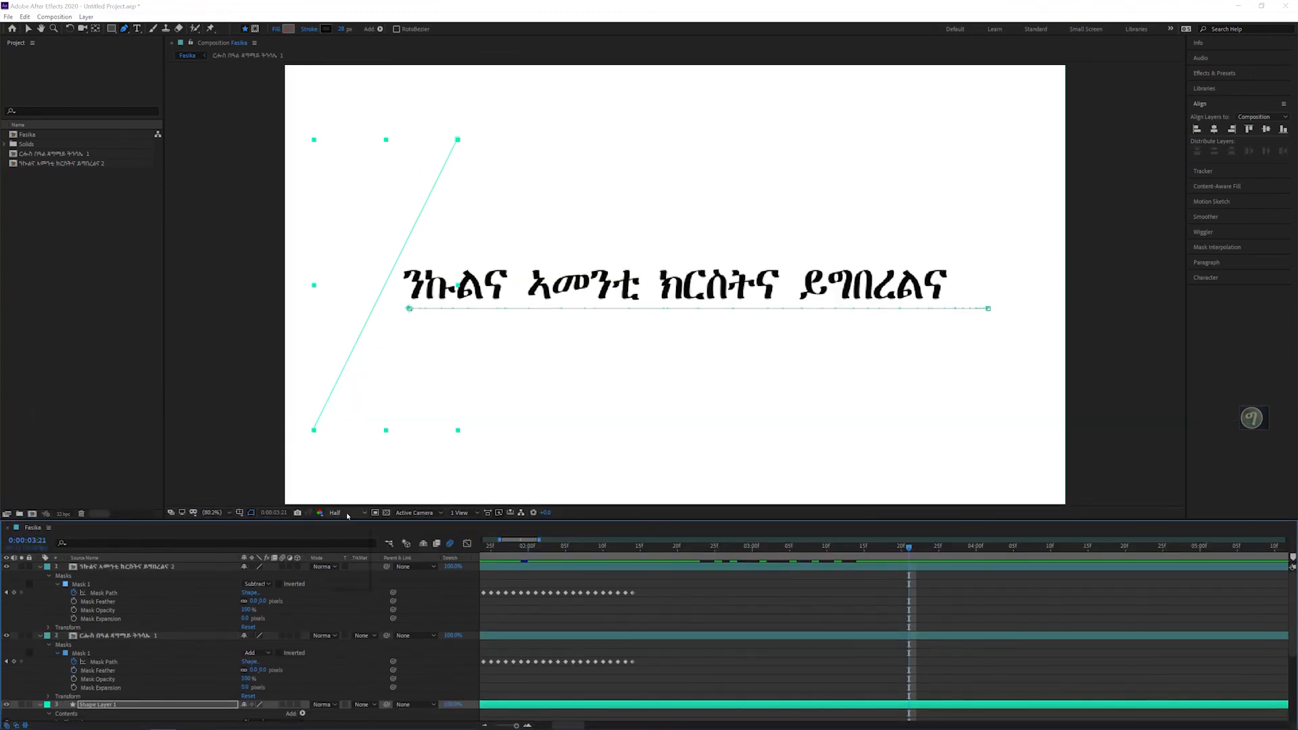
pyautogui.click(336, 512)
pyautogui.click(351, 538)
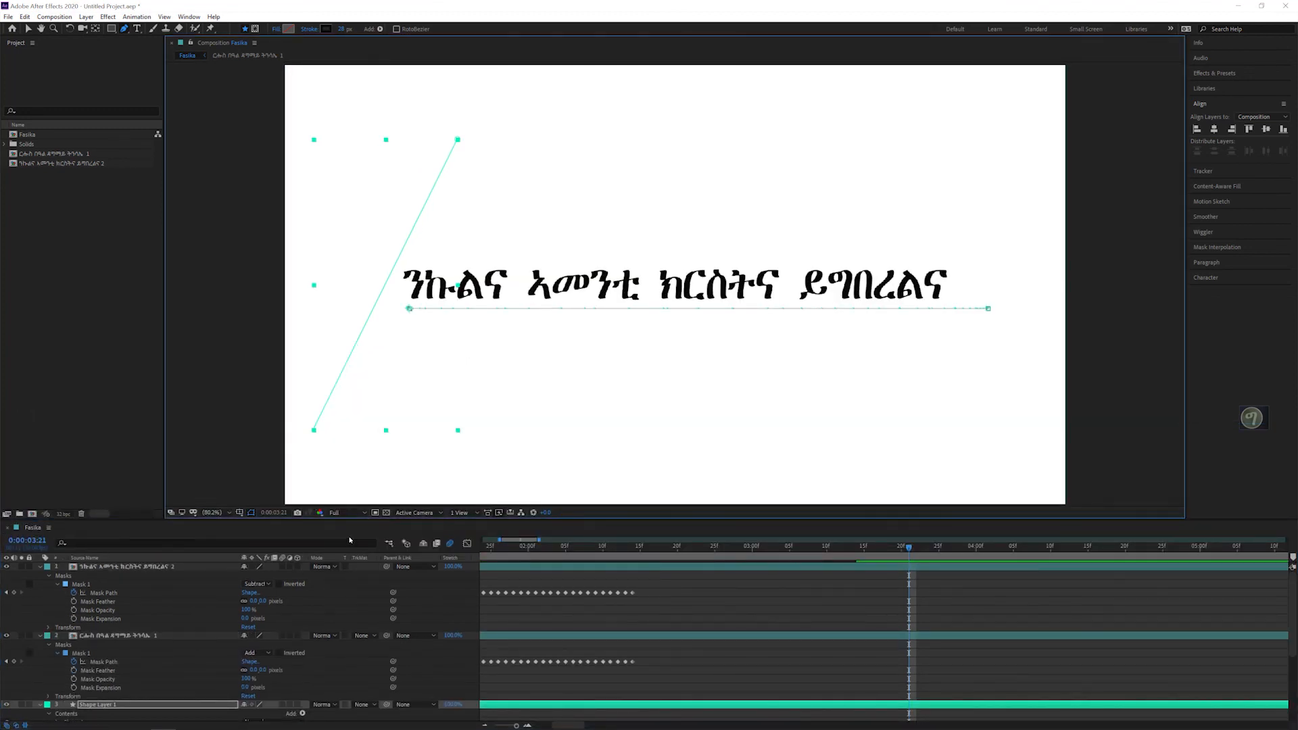
pyautogui.press('space')
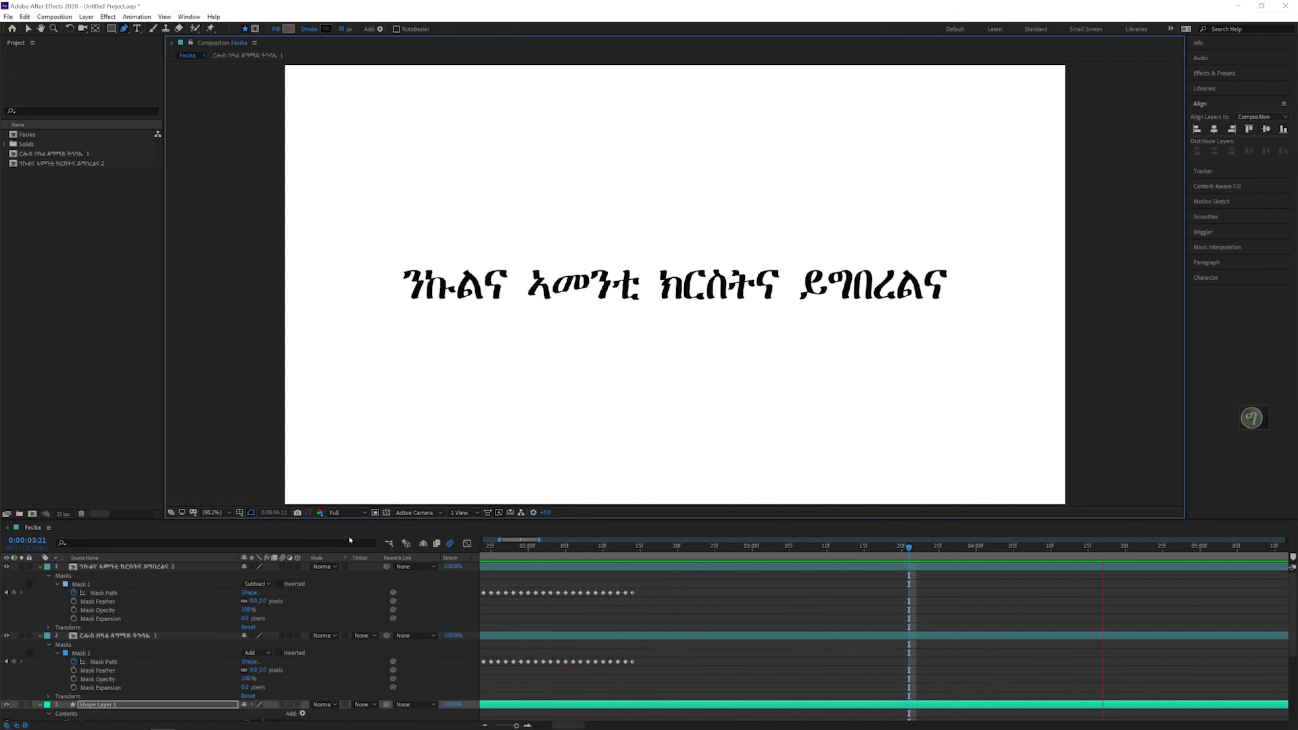
pyautogui.press('space')
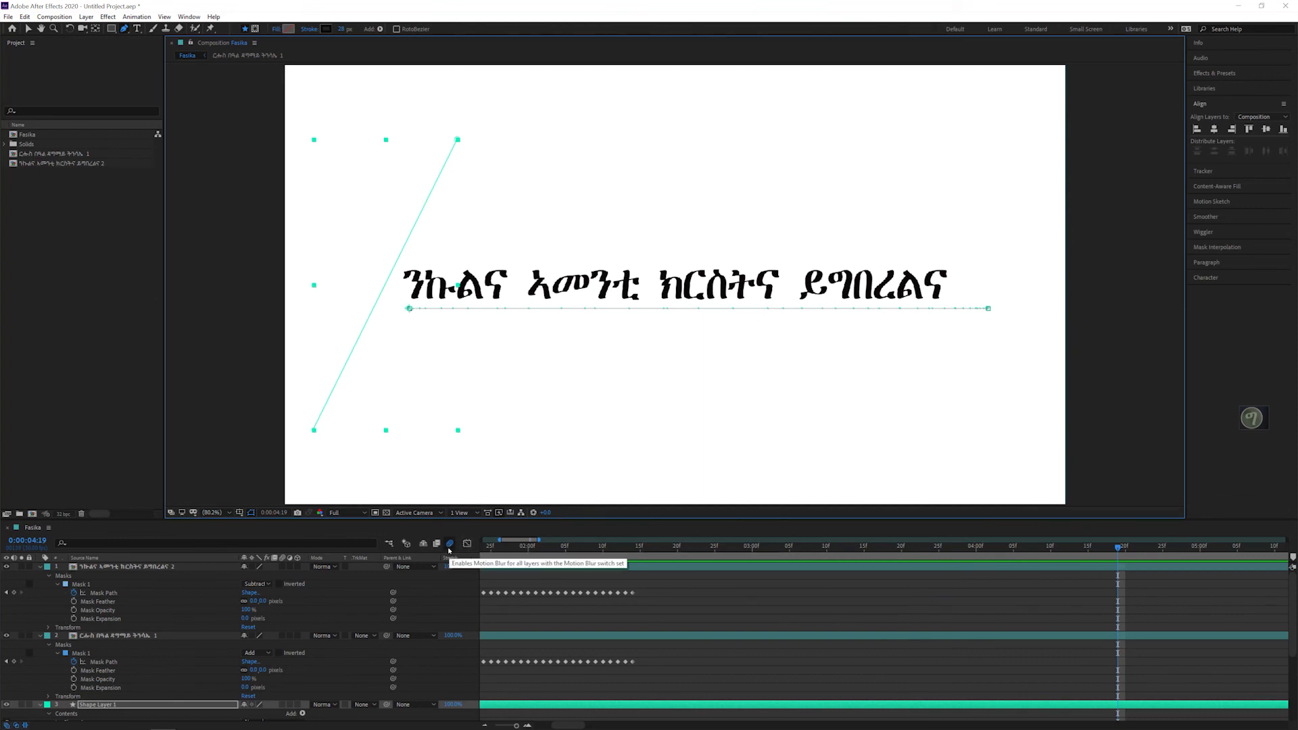
# Step: Collapse both text layers and the line's shape layer, and scrub through the line's sweep and retraction to 0:00:03:15
pyautogui.click(40, 566)
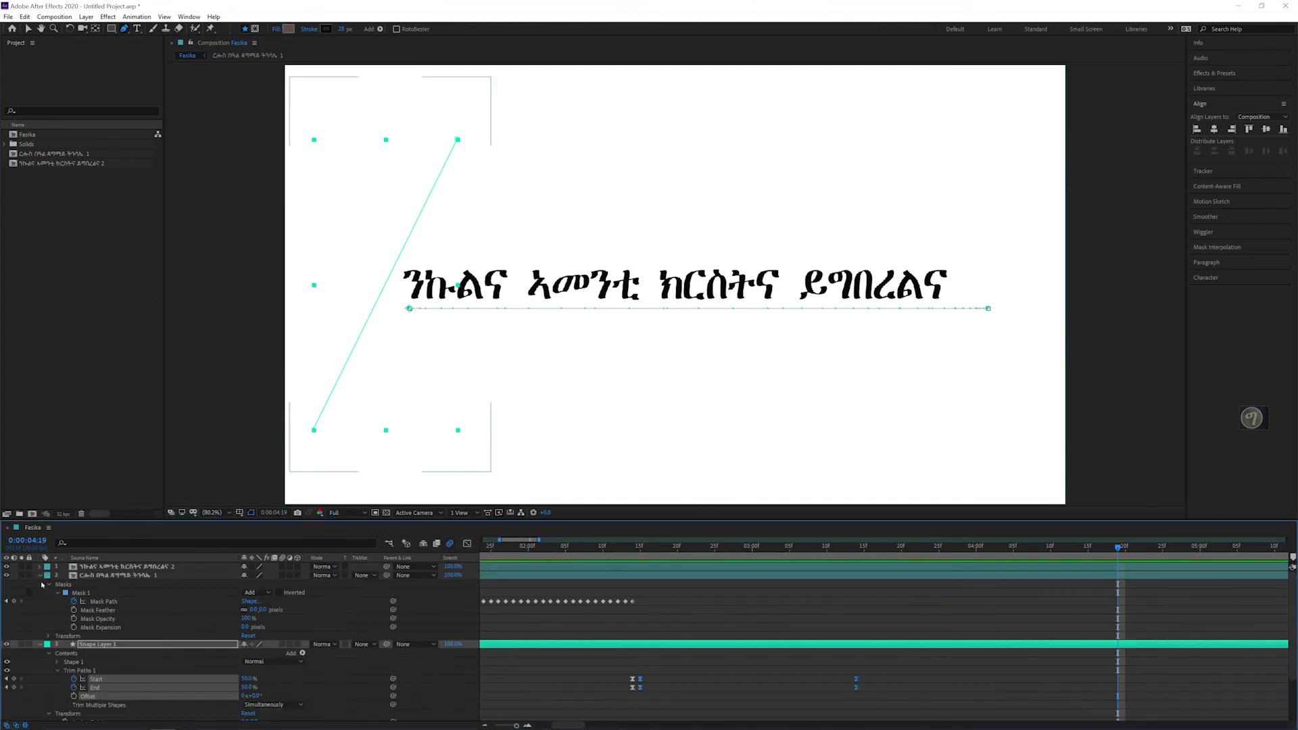
pyautogui.click(40, 576)
pyautogui.click(40, 584)
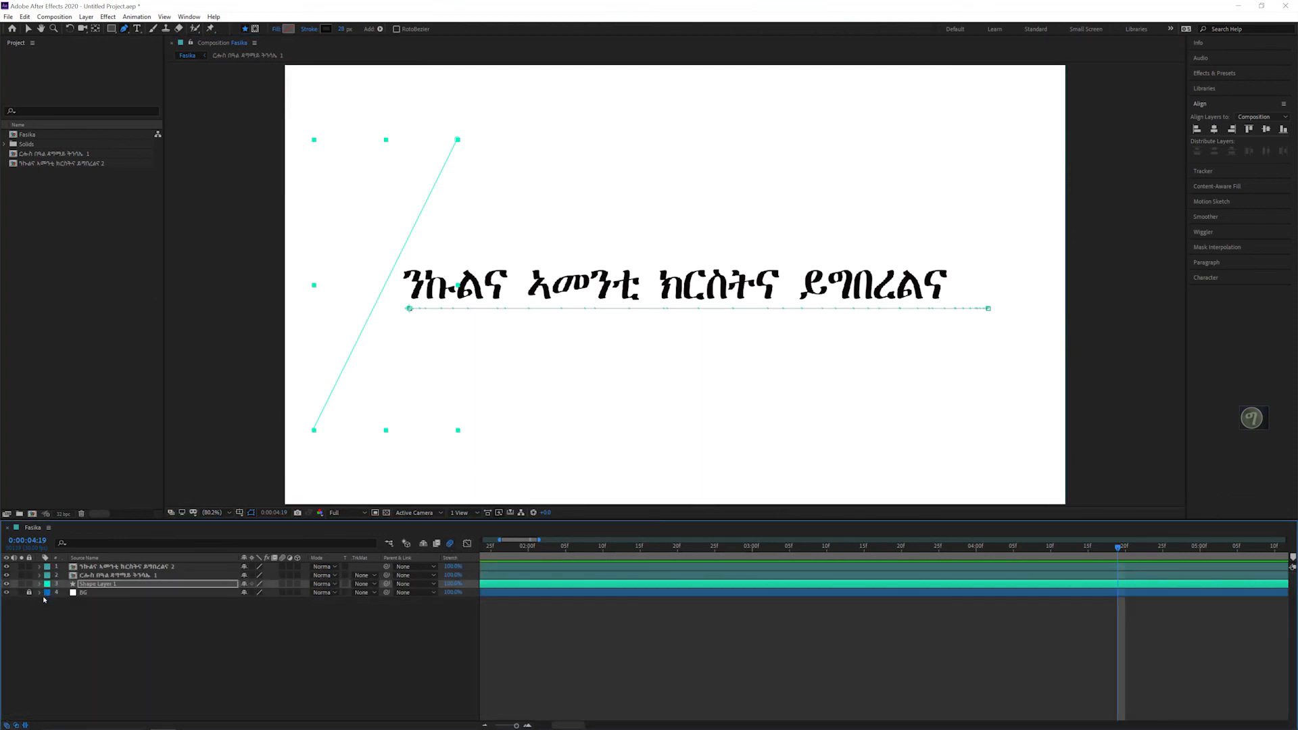
pyautogui.click(451, 545)
pyautogui.moveTo(531, 549); pyautogui.dragTo(610, 550)
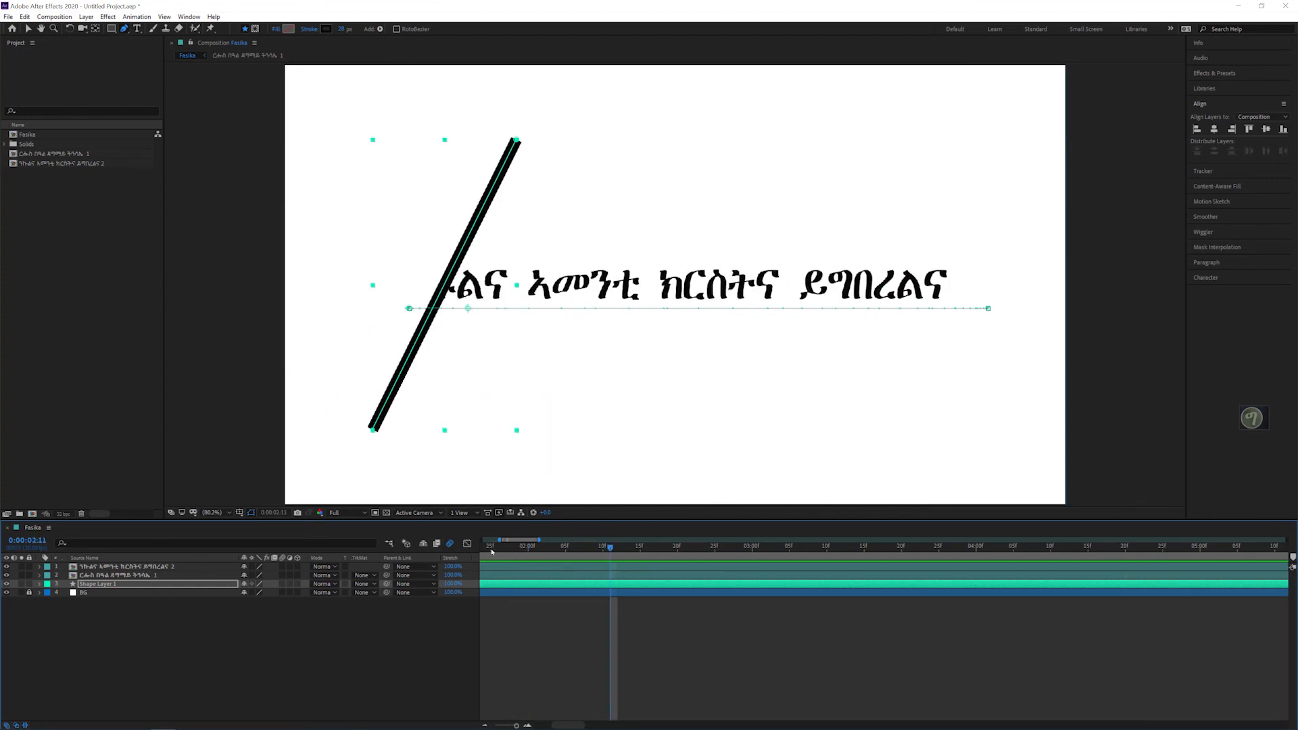
pyautogui.moveTo(492, 551)
pyautogui.mouseDown()
pyautogui.moveTo(711, 555)
pyautogui.moveTo(926, 530)
pyautogui.mouseUp()
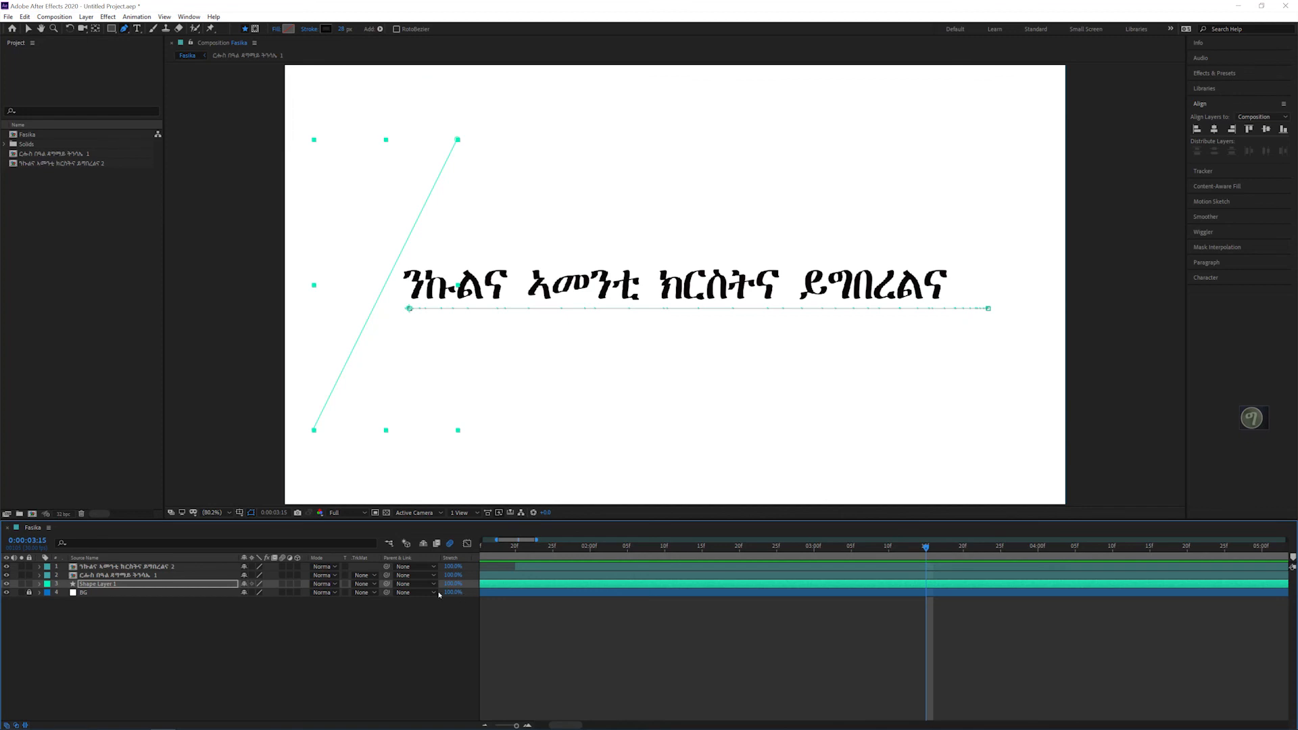
# Step: Expand the line's shape layer and show the speed curves of its Trim Paths Start and End in the Graph Editor
pyautogui.click(40, 584)
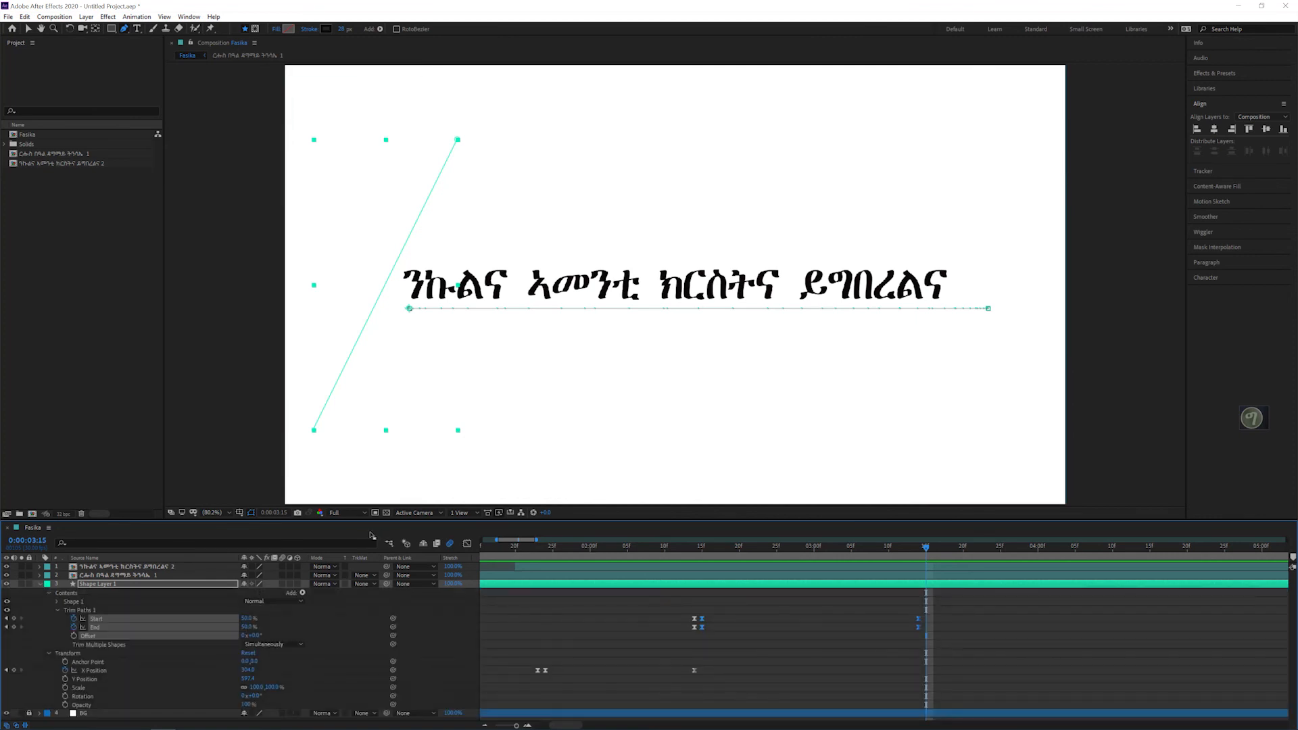
pyautogui.click(467, 544)
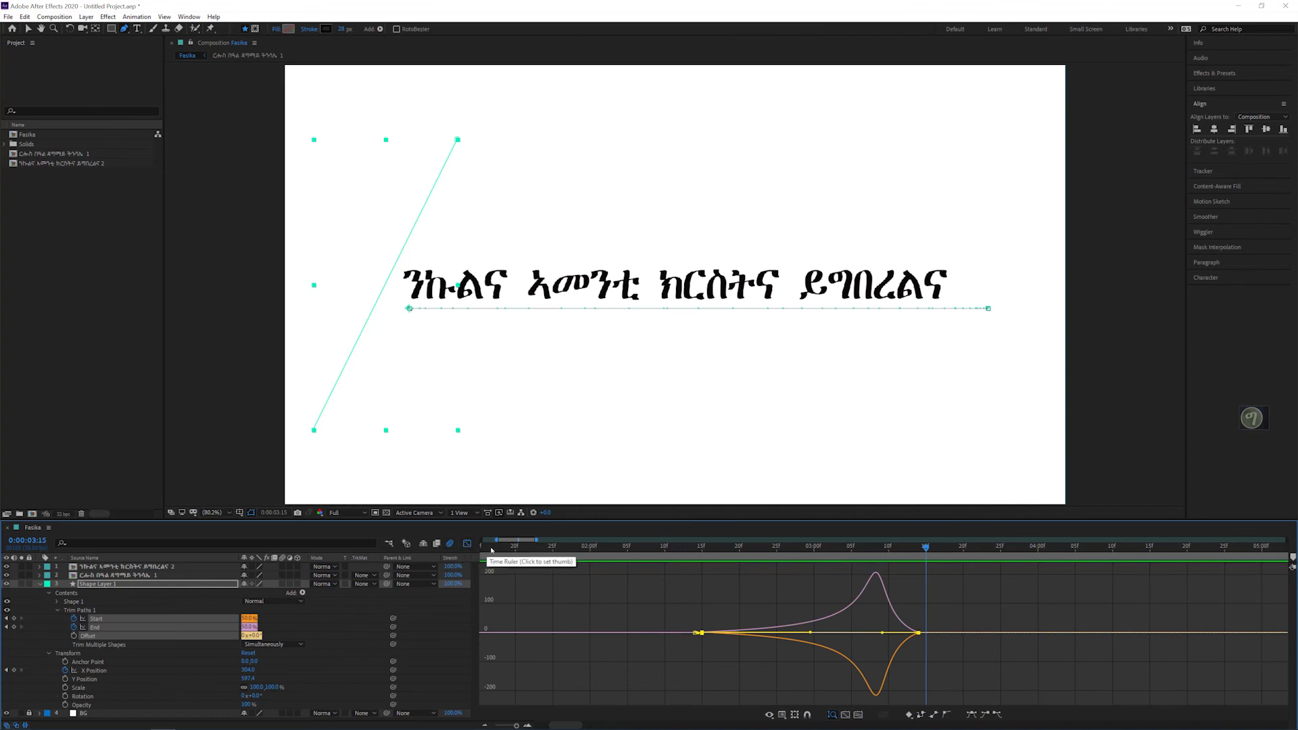